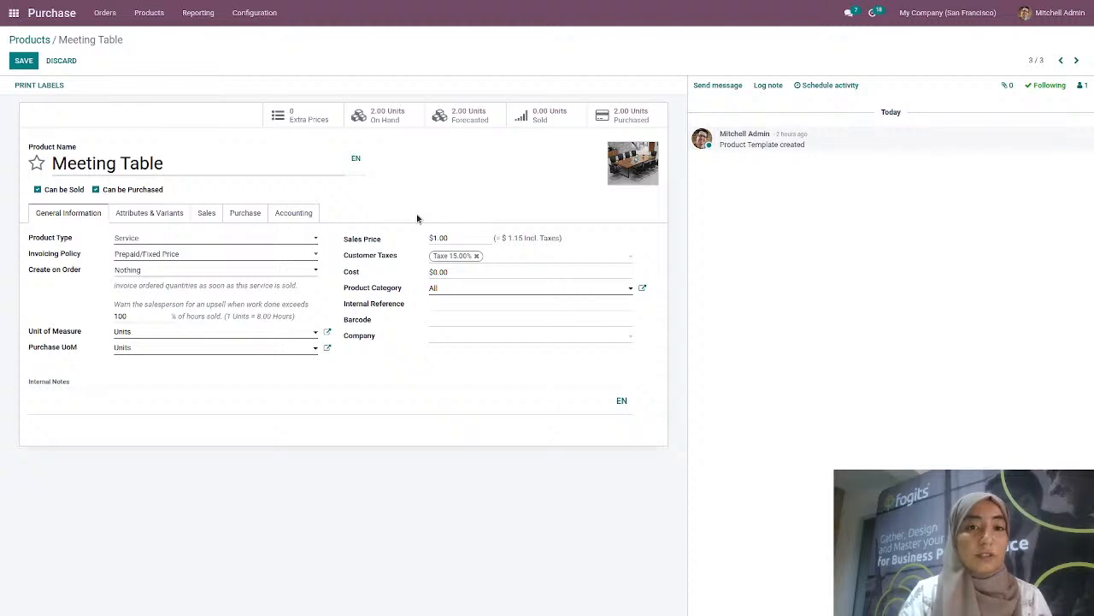
Change Meeting Table's product type to Storable Product, save it, and return to the Products list
left_click(151, 14)
left_click(205, 91)
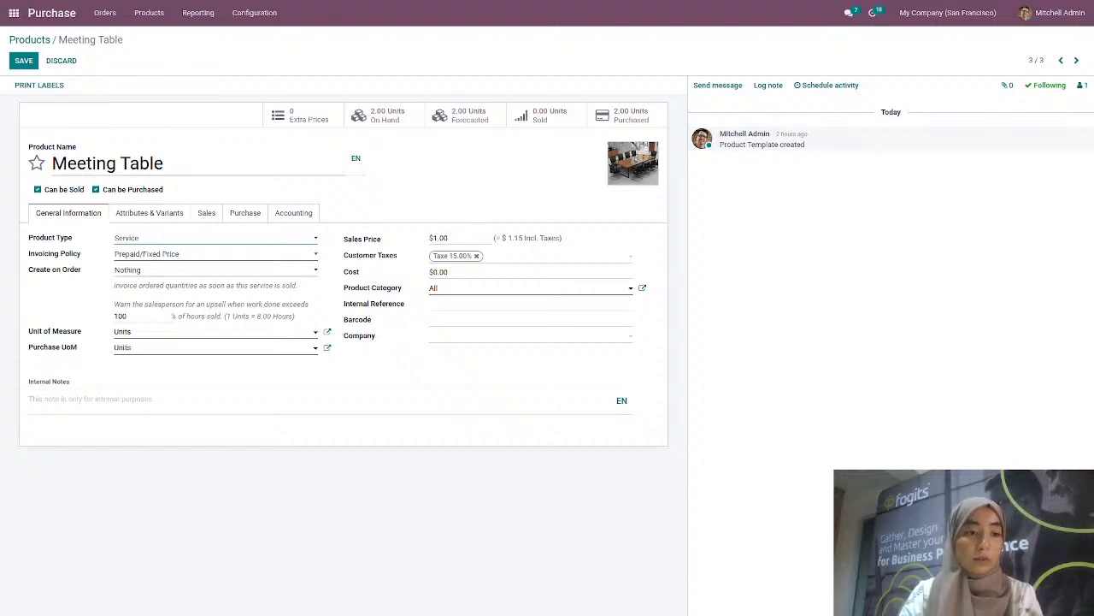
left_click(175, 272)
left_click(287, 105)
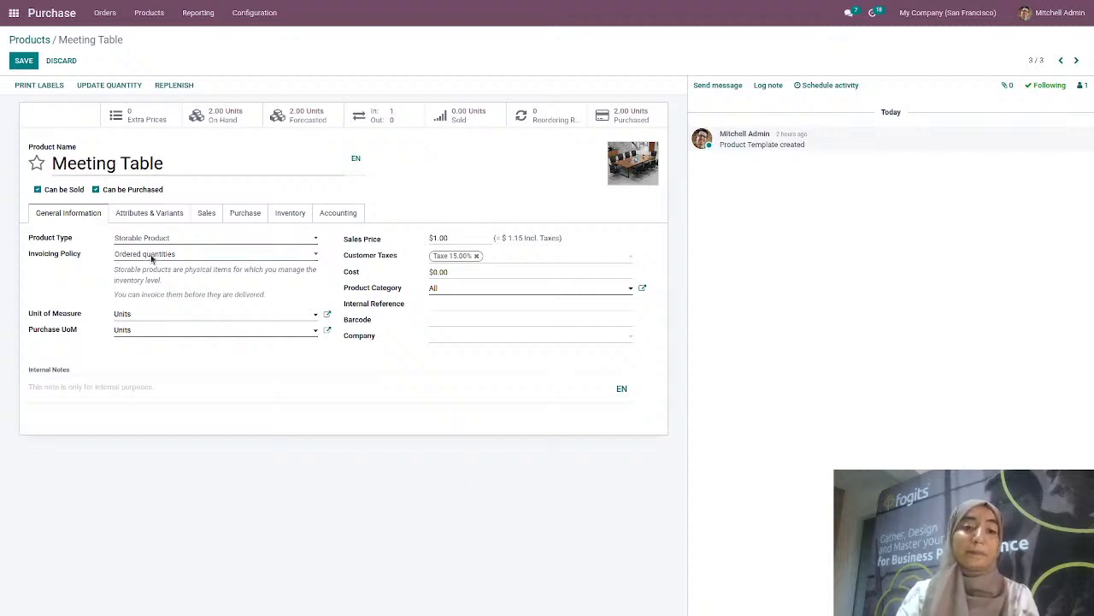
left_click(23, 62)
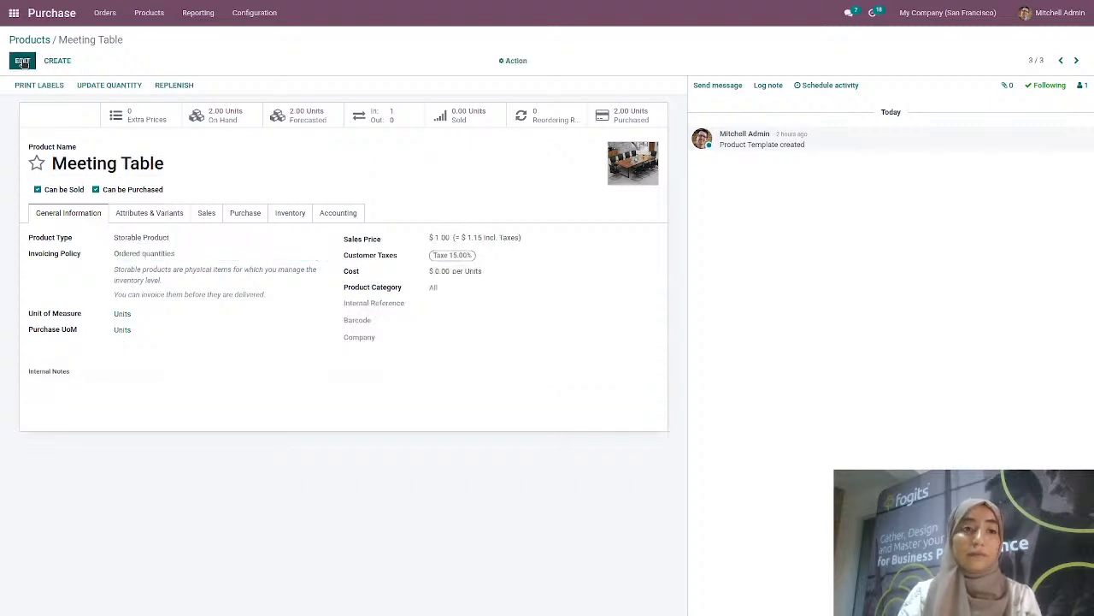
left_click(30, 40)
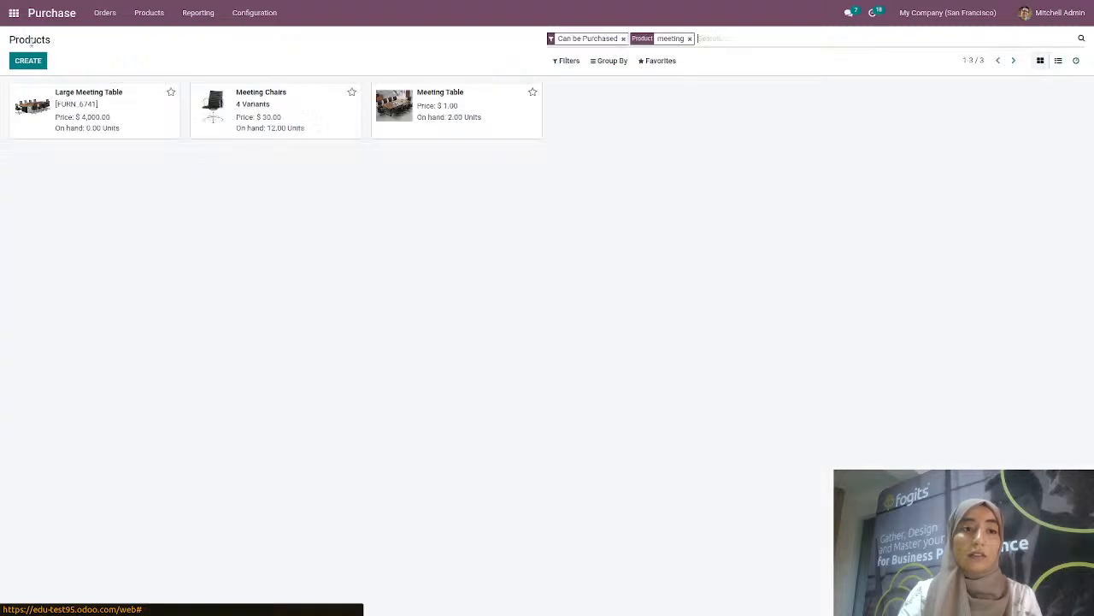
Start a new request for quotation with Racines as the vendor
left_click(118, 17)
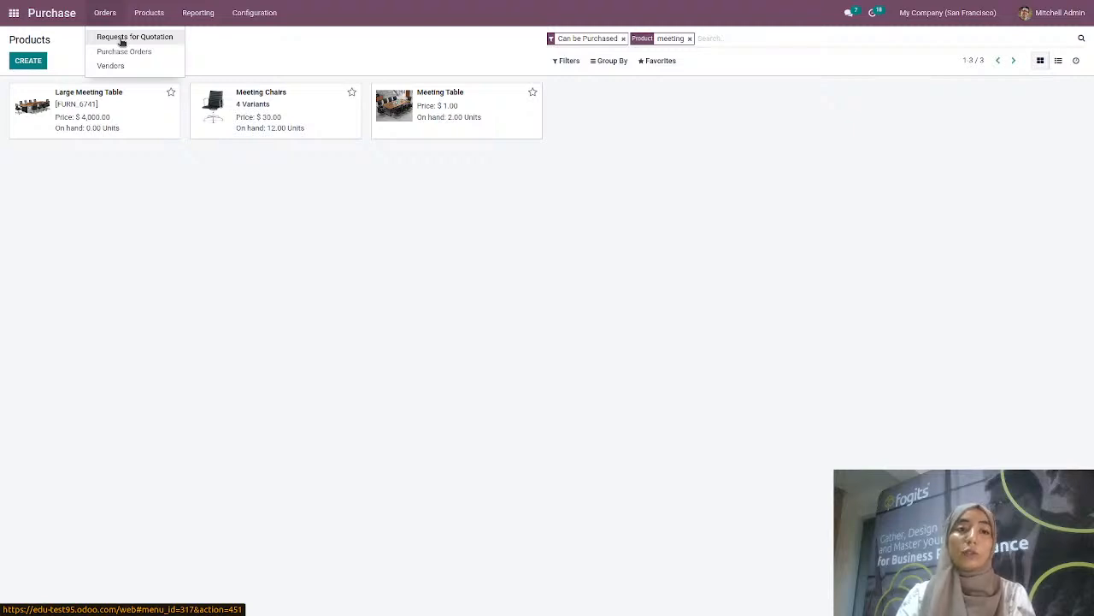
left_click(122, 42)
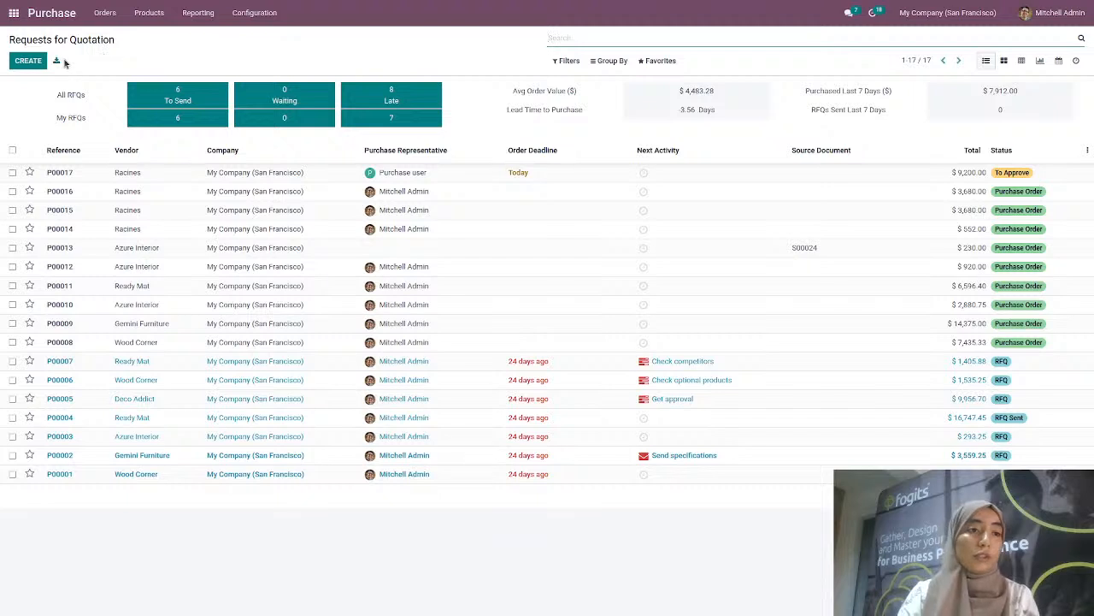
left_click(28, 60)
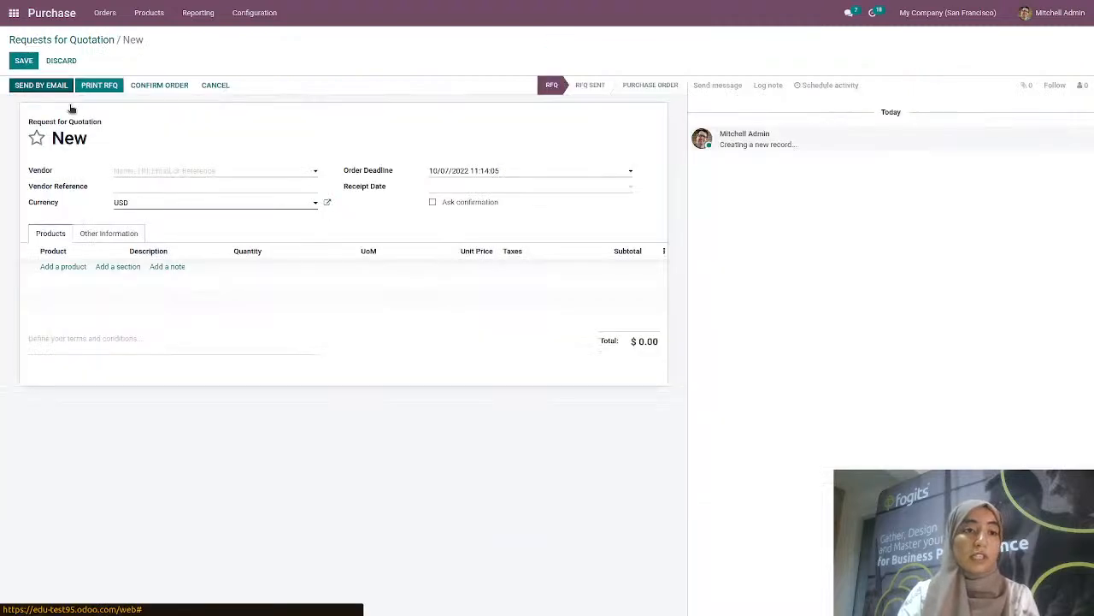
left_click(170, 172)
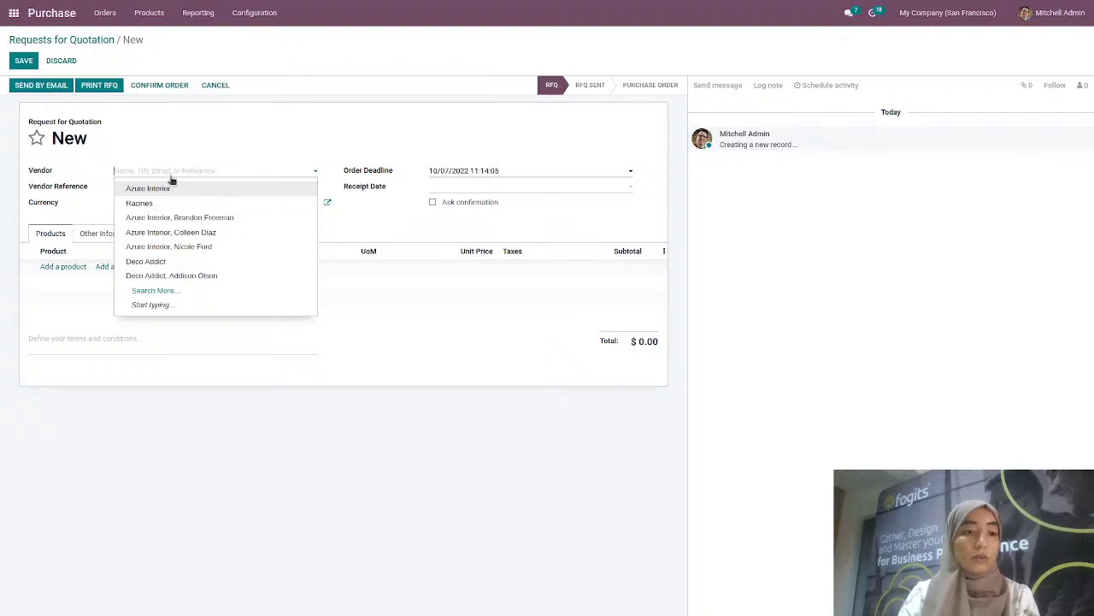
left_click(174, 203)
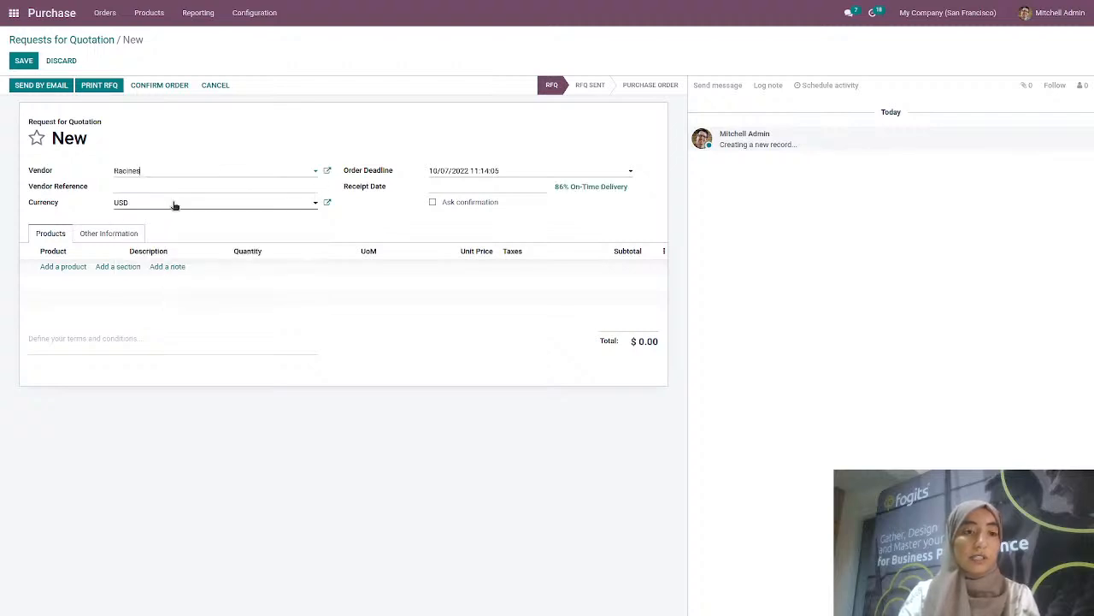
Add an order line for 4 Meeting Tables at a unit price of 120
left_click(64, 267)
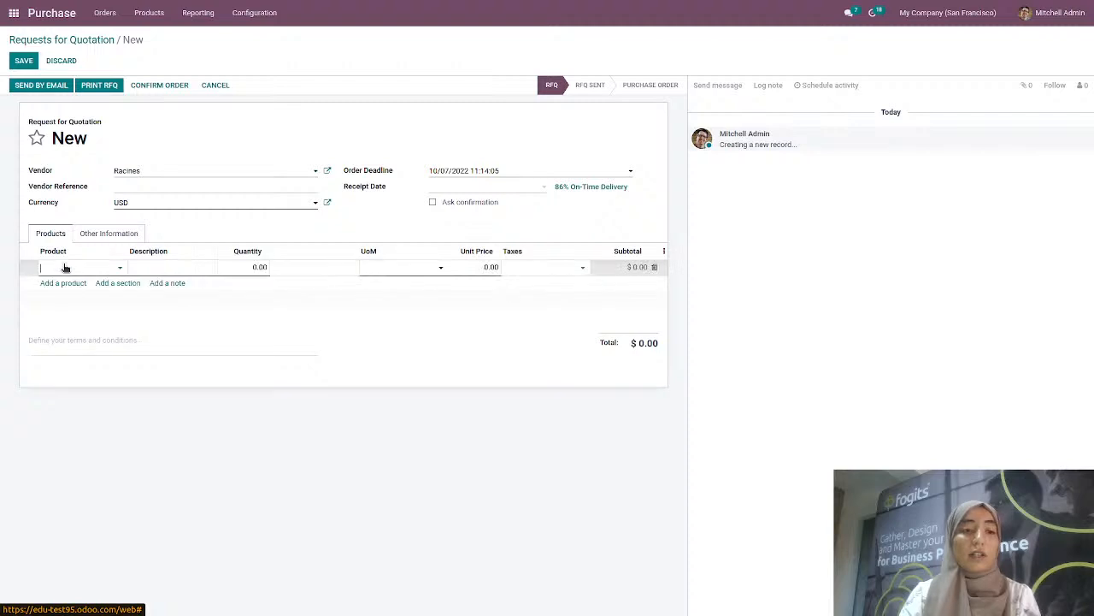
left_click(73, 270)
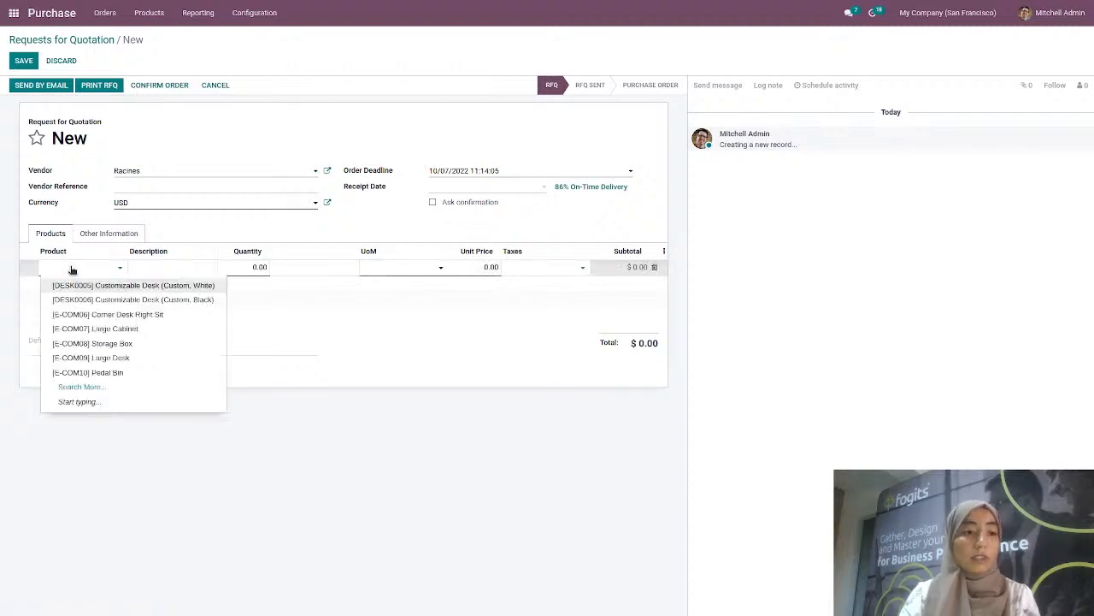
type("meetin")
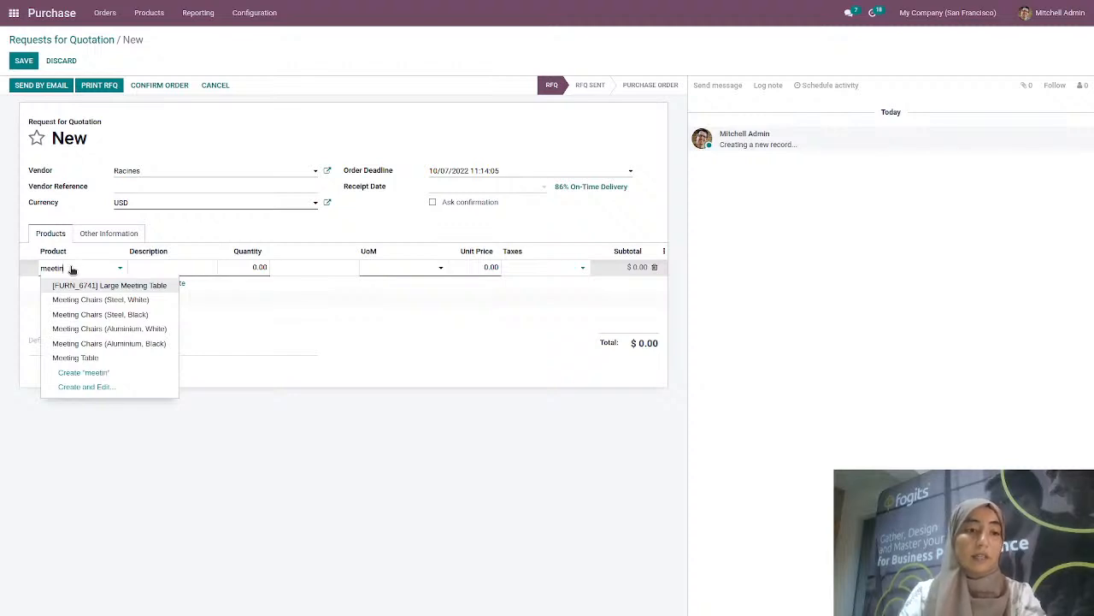
left_click(89, 361)
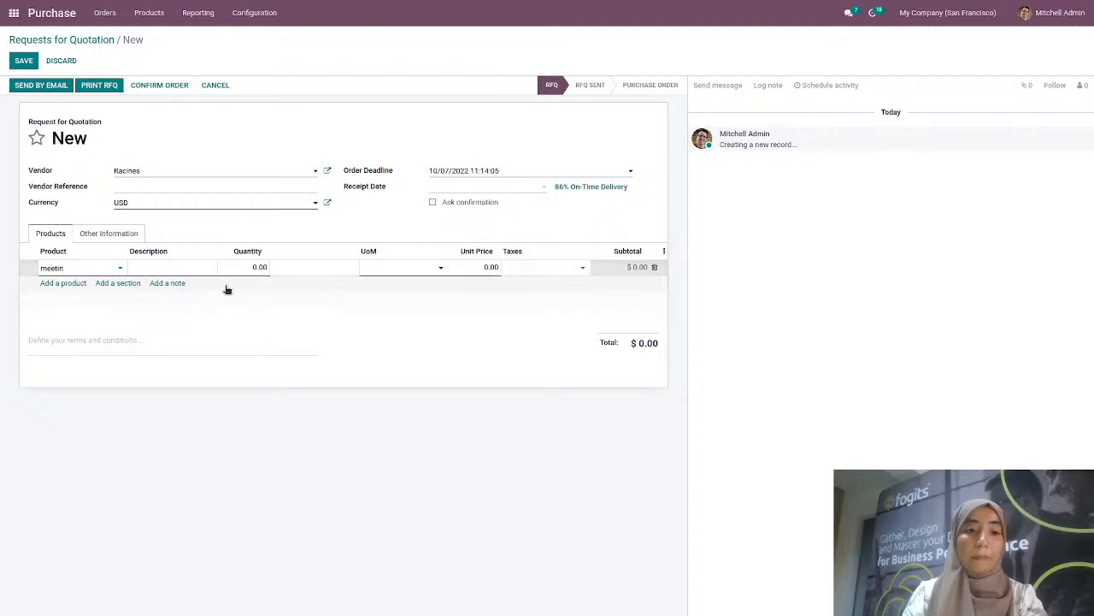
left_click(257, 267)
type("4")
left_click(463, 265)
double_click(463, 265)
type("120")
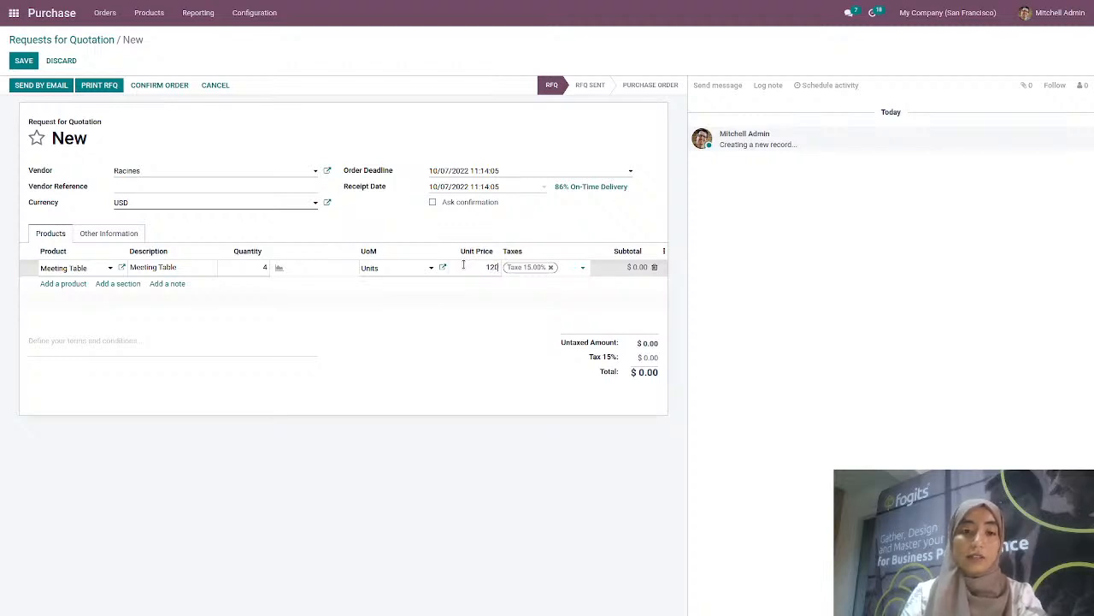
left_click(467, 311)
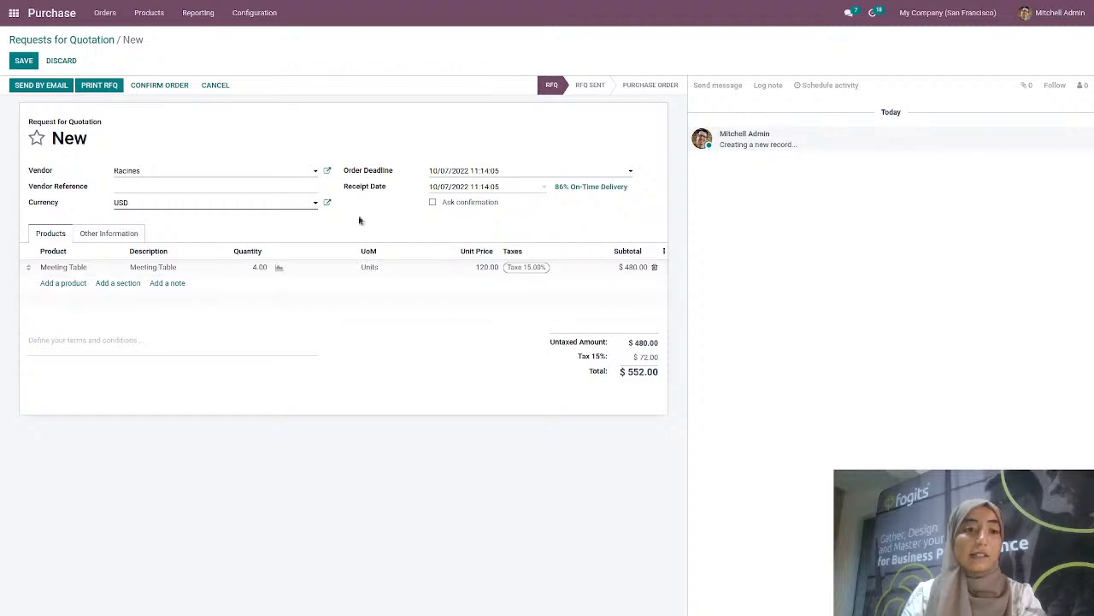
Save the vendor's e-mail address, download RFQ_P00018.pdf, and e-mail the quotation to Racines
left_click(59, 91)
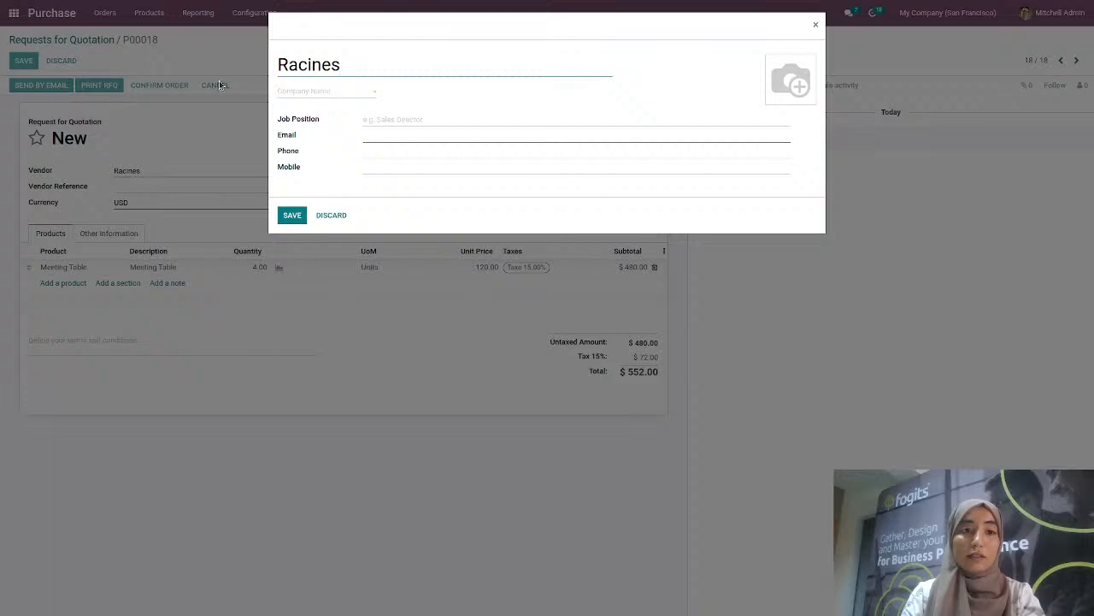
left_click(506, 137)
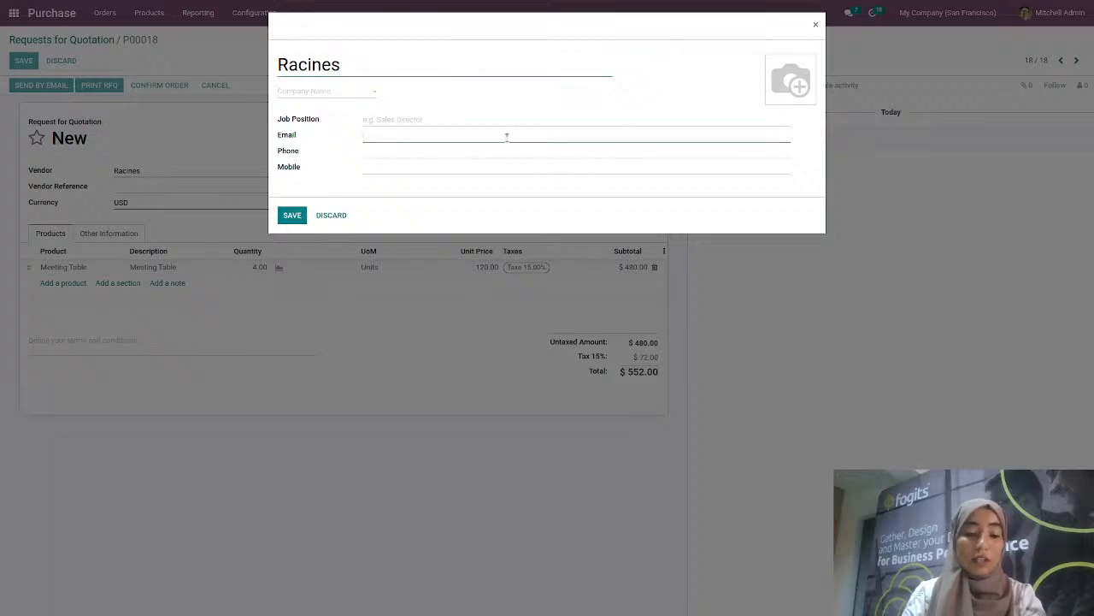
left_click(295, 214)
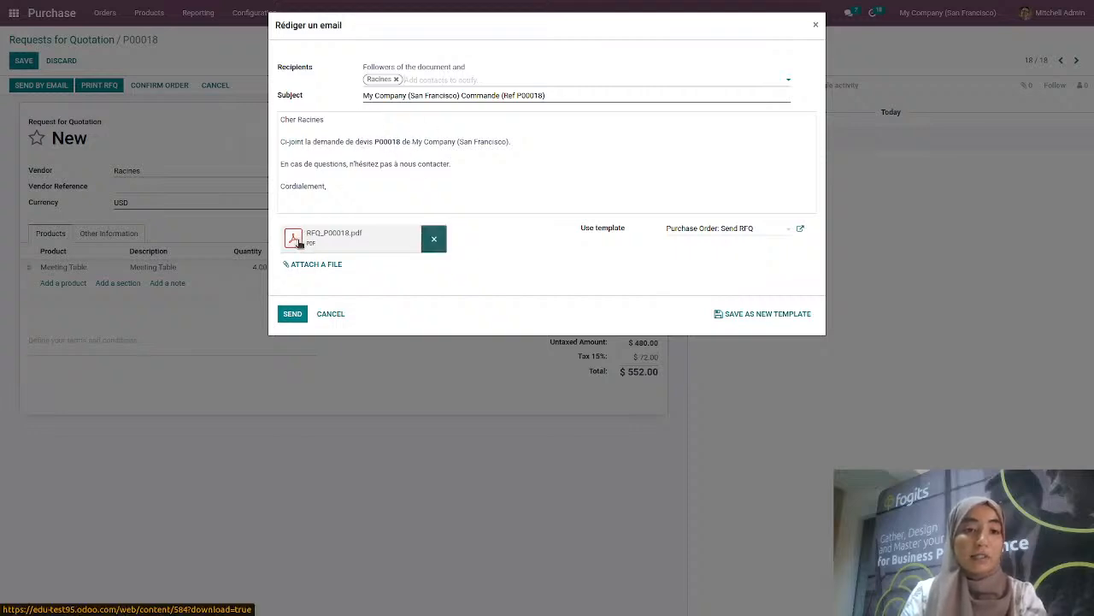
left_click(297, 242)
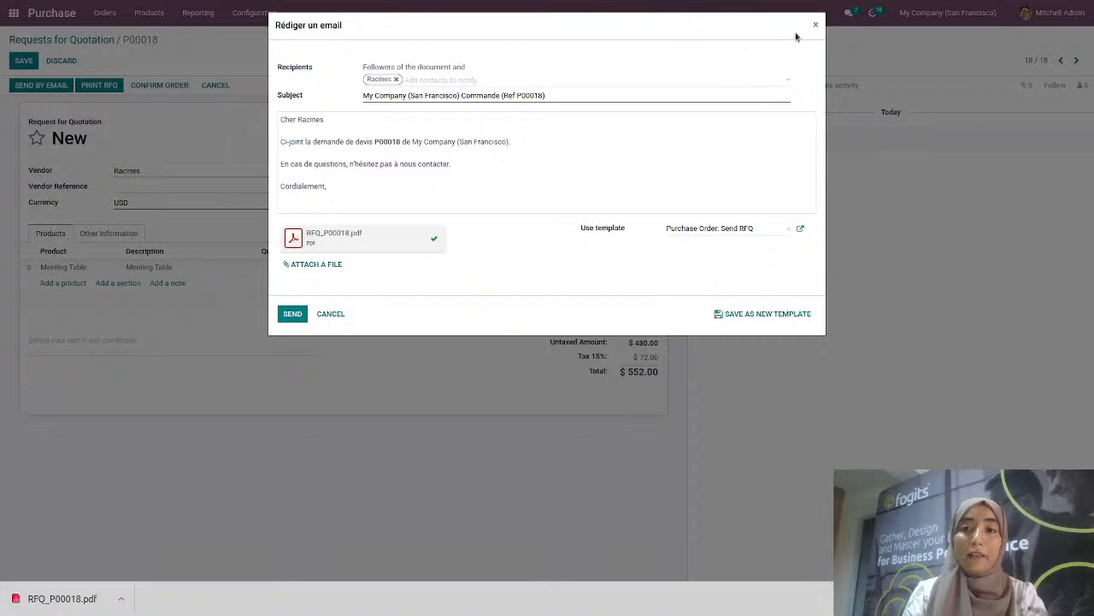
left_click(295, 313)
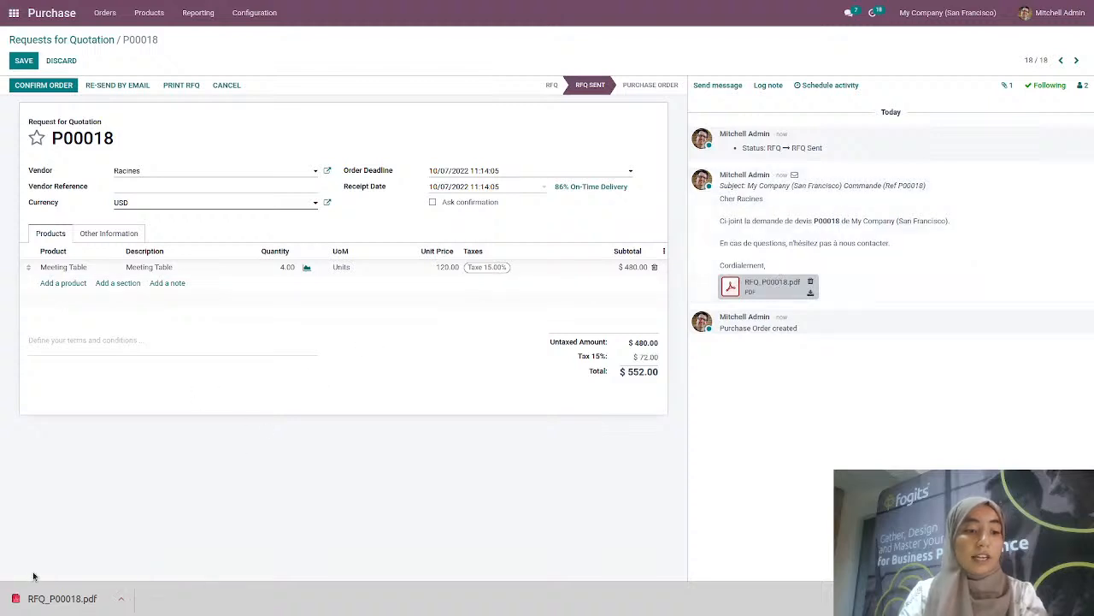
View RFQ_P00018.pdf in the PDF viewer, then go back to the Odoo P00018 tab
left_click(32, 601)
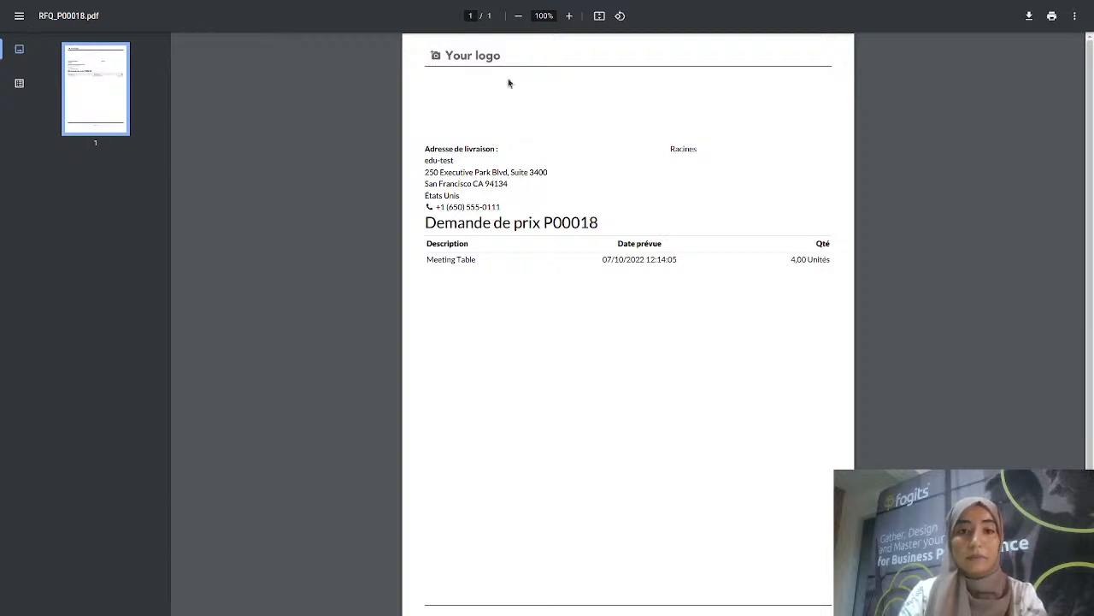
left_click(18, 22)
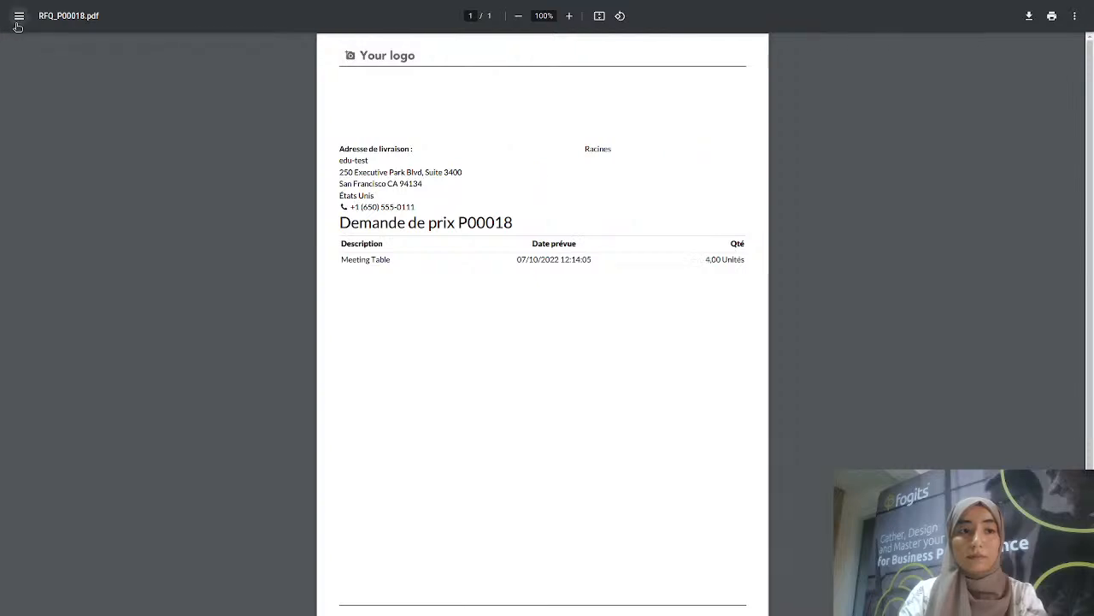
left_click(17, 23)
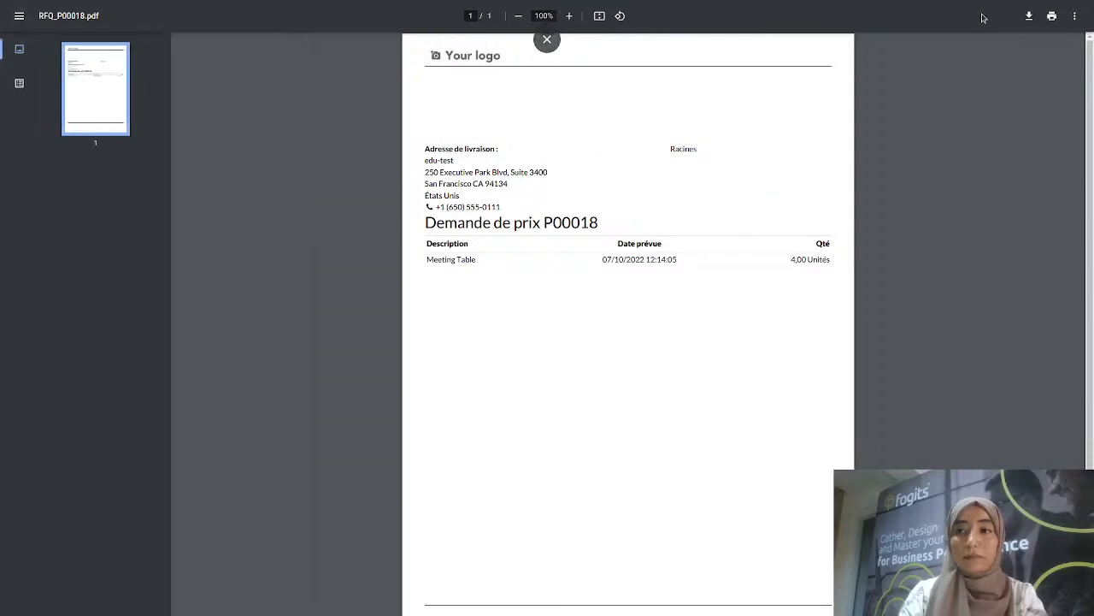
left_click(547, 39)
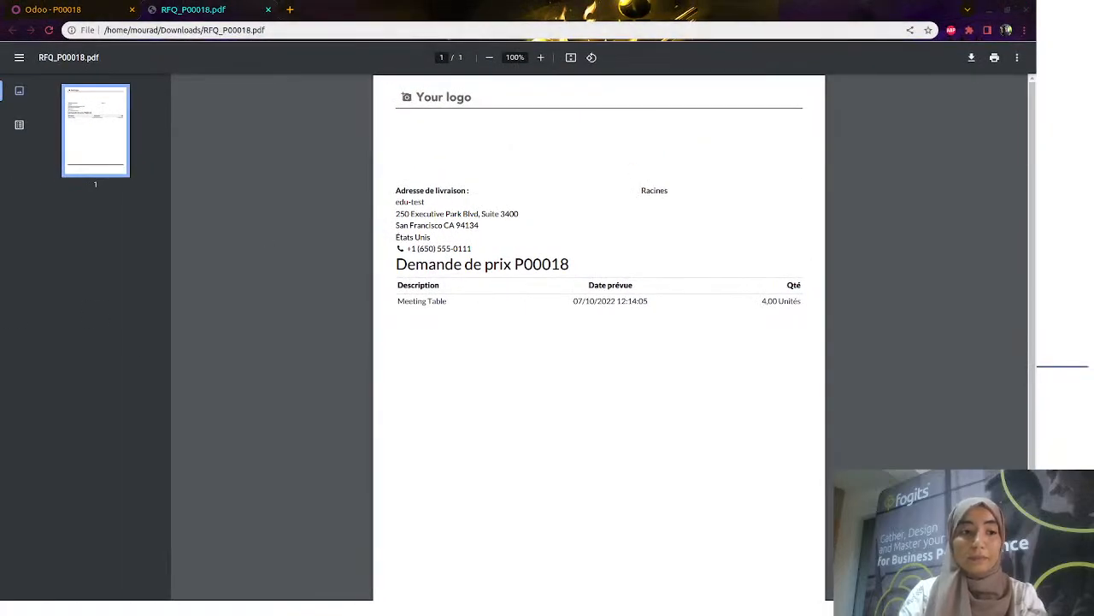
left_click(84, 14)
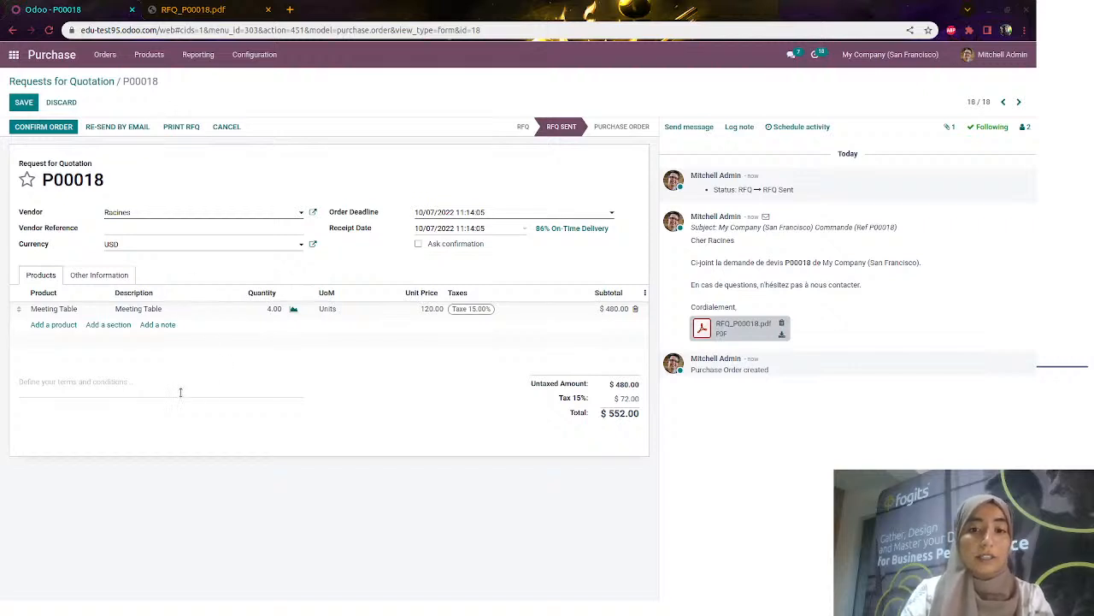
Confirm P00018 as a purchase order and go to the Odoo apps home screen
left_click(43, 127)
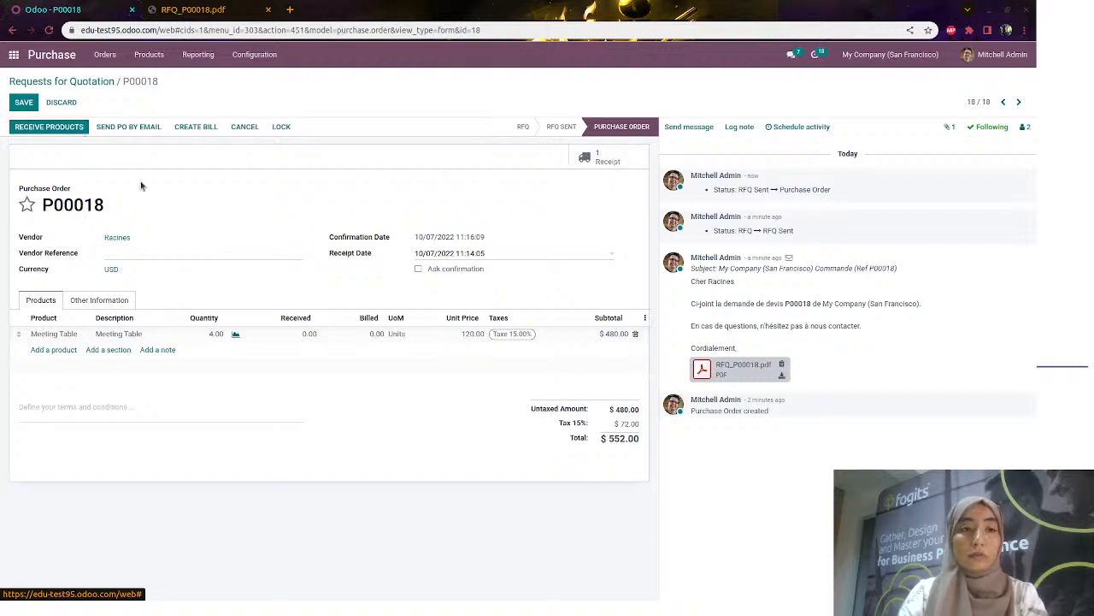
left_click(14, 54)
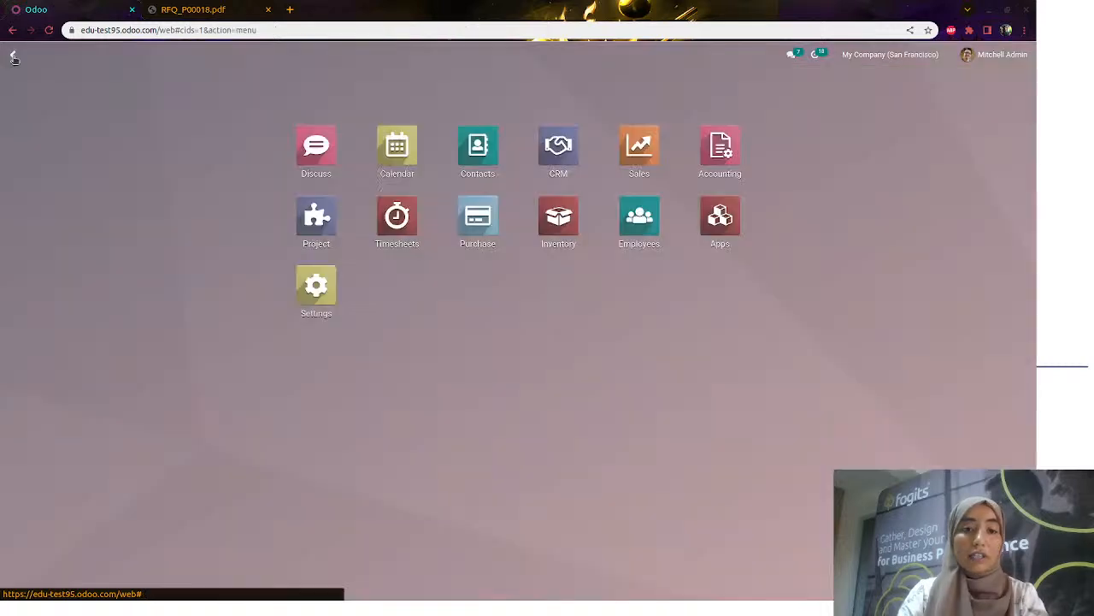
In Inventory, validate receipt WH/IN/00016 receiving all 4 Meeting Tables, then return home
left_click(561, 219)
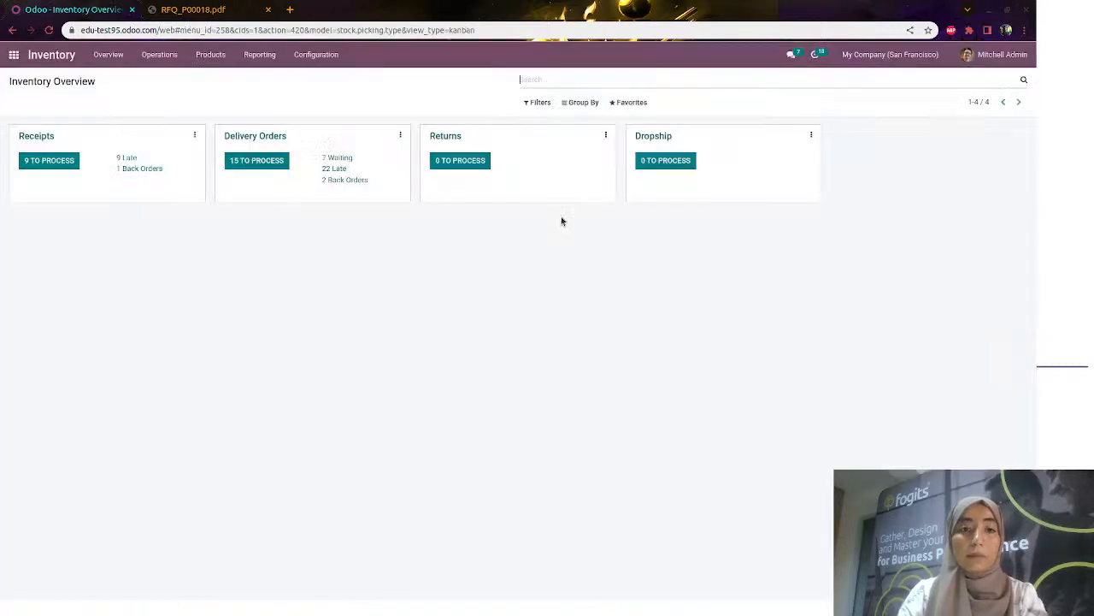
left_click(66, 163)
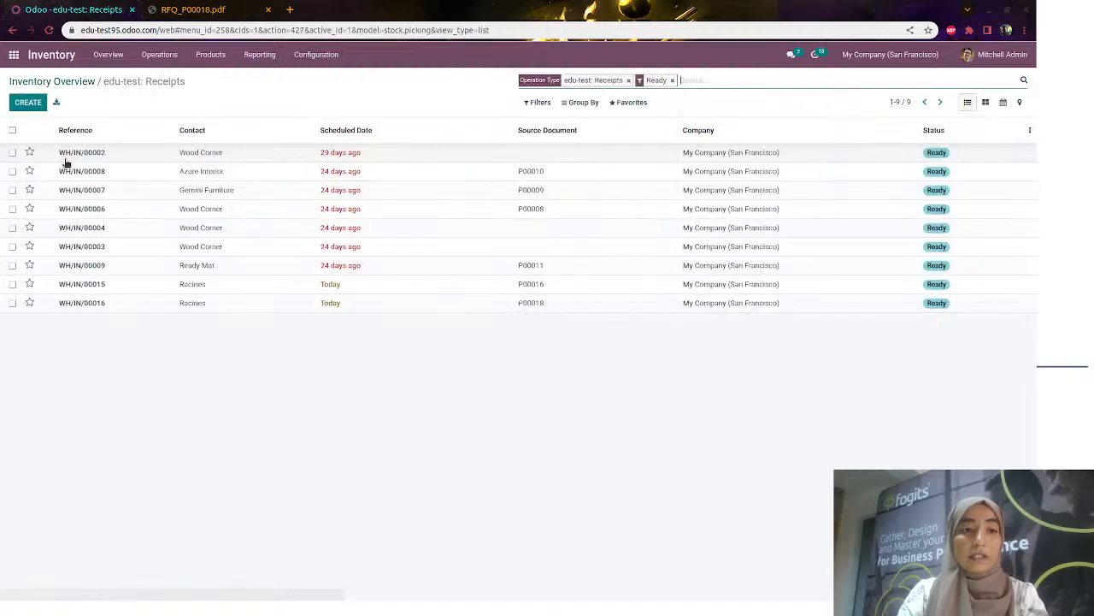
left_click(209, 305)
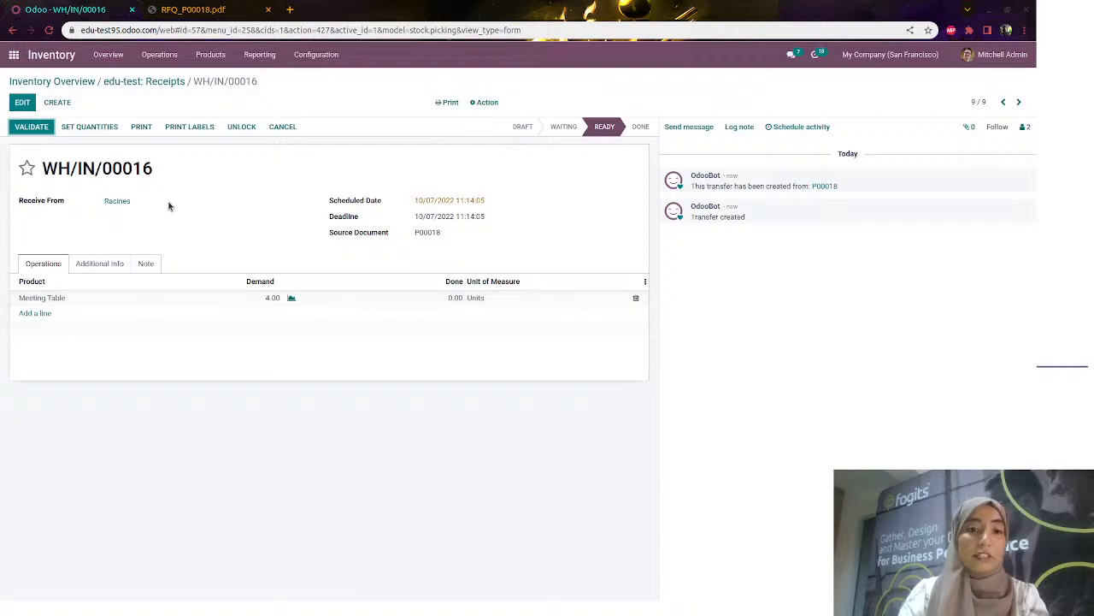
left_click(32, 127)
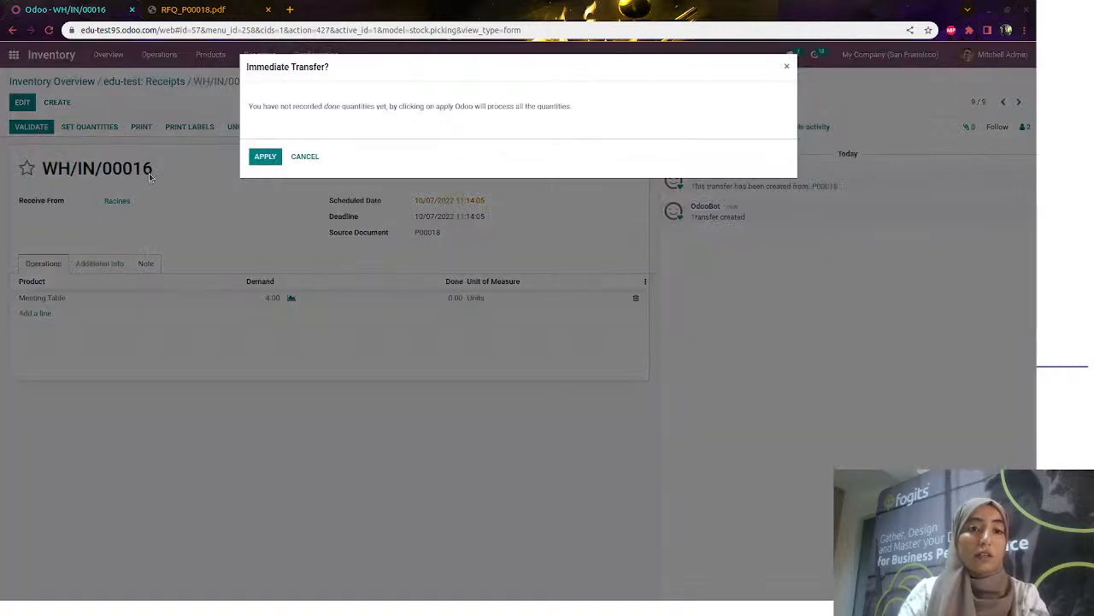
left_click(262, 160)
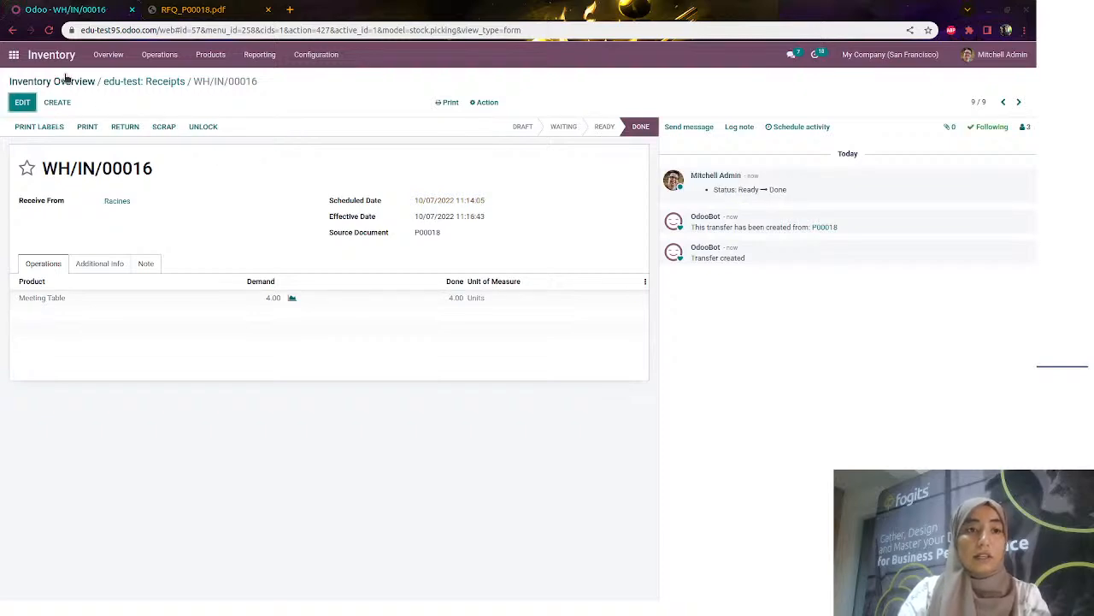
left_click(14, 56)
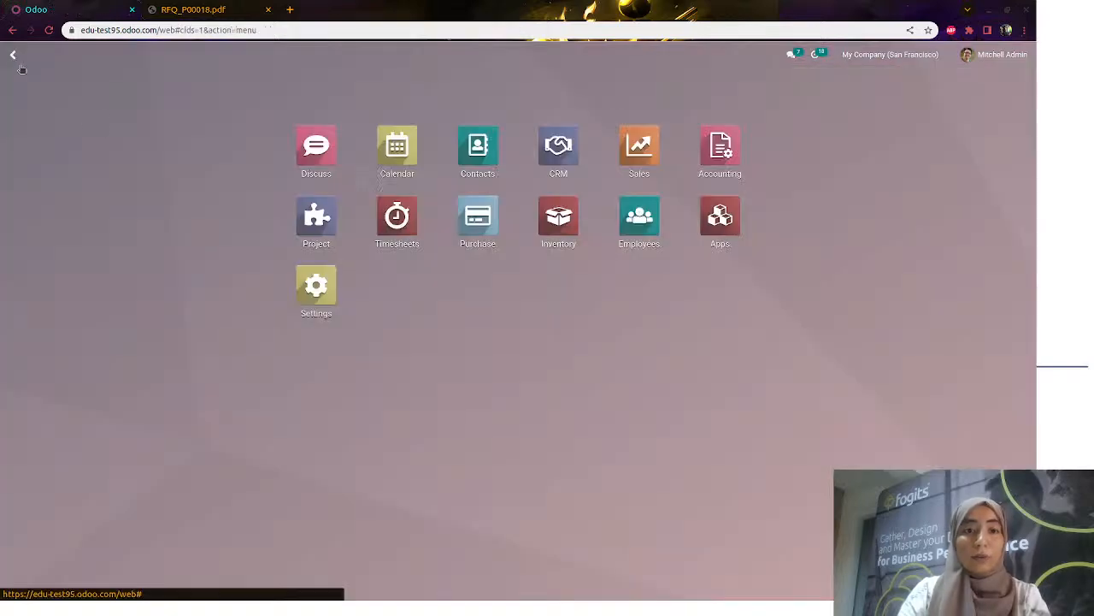
Create and post a vendor bill for P00018 dated 10/07/2022, then return to the order
left_click(491, 212)
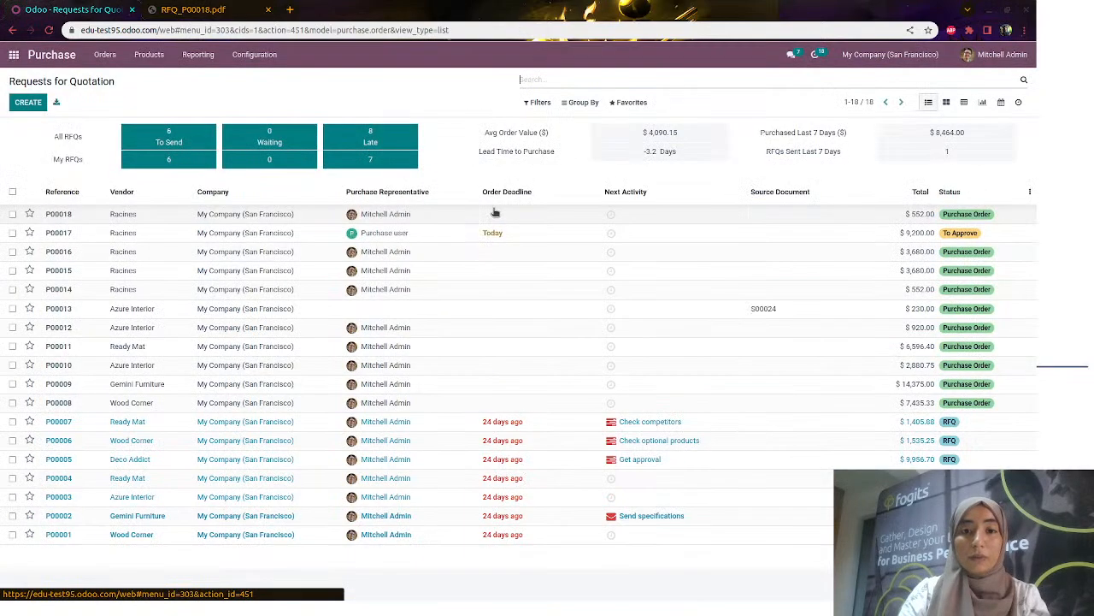
left_click(213, 216)
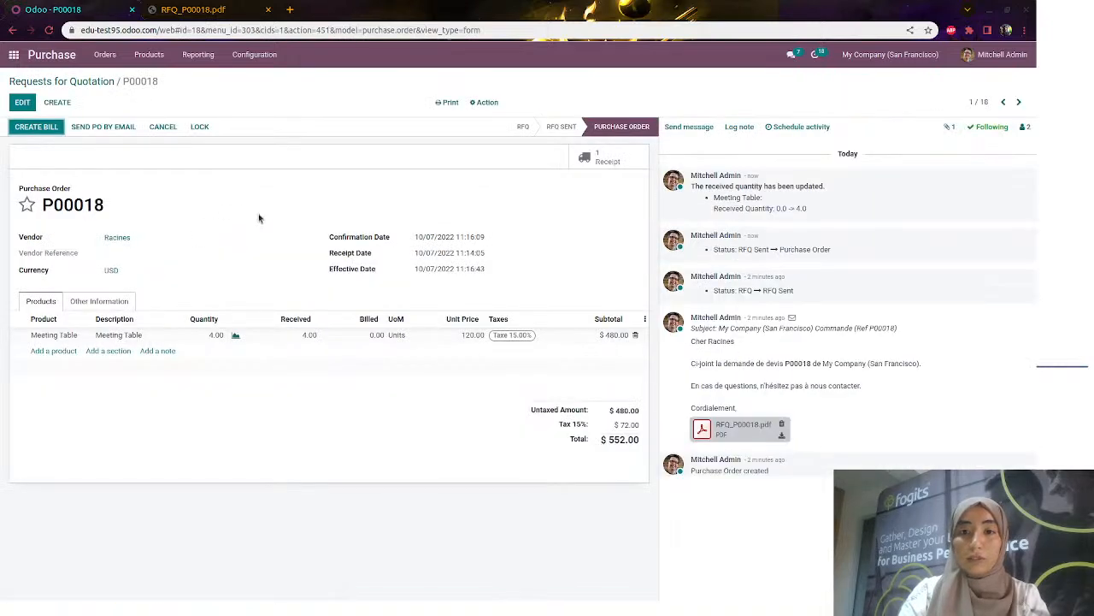
left_click(36, 127)
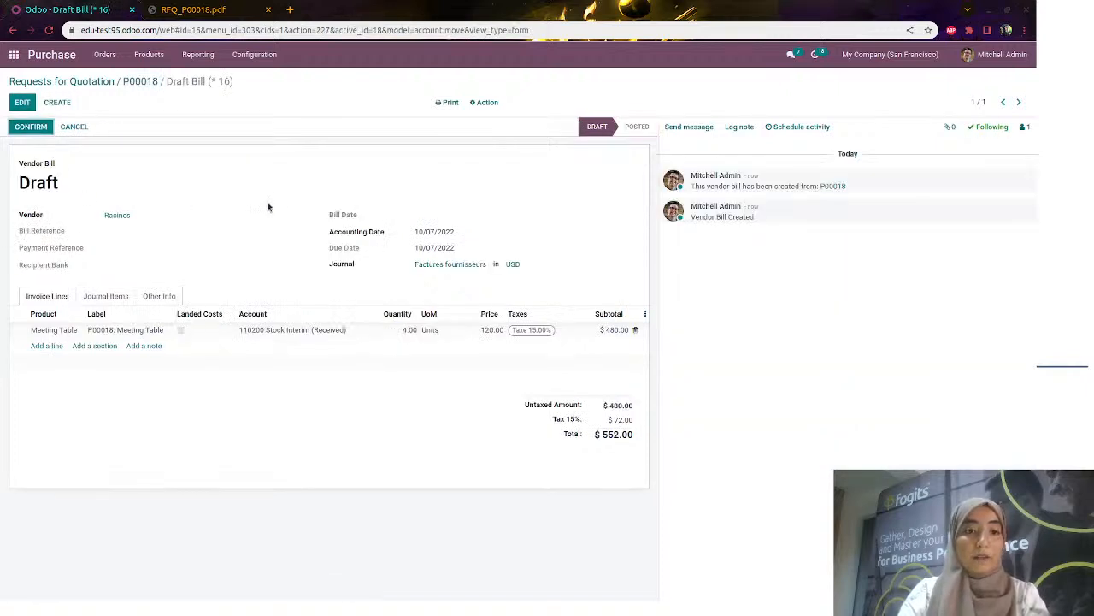
left_click(22, 101)
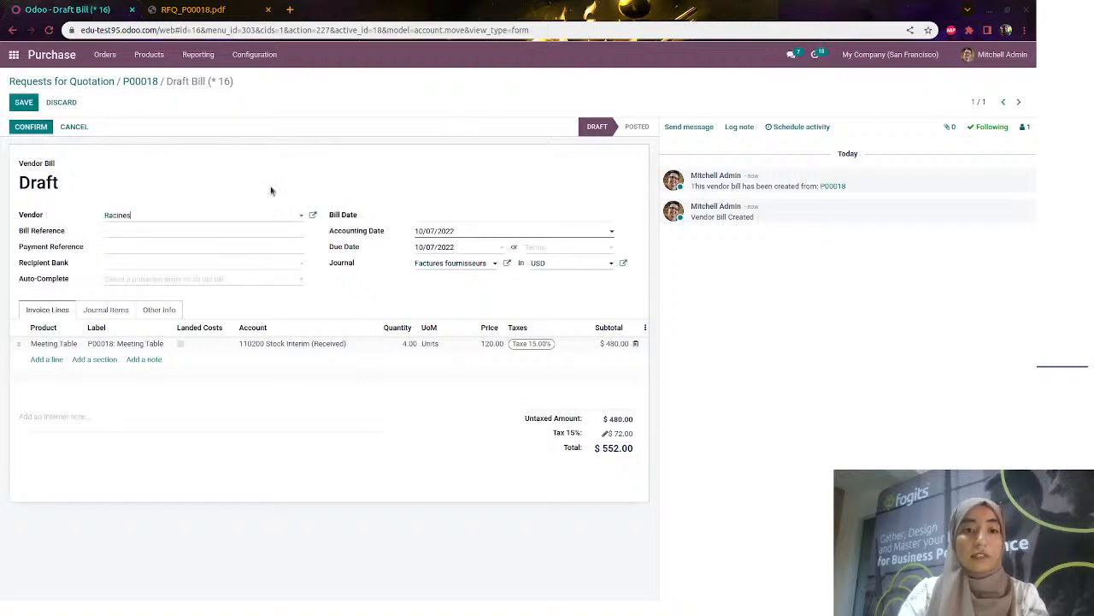
left_click(455, 220)
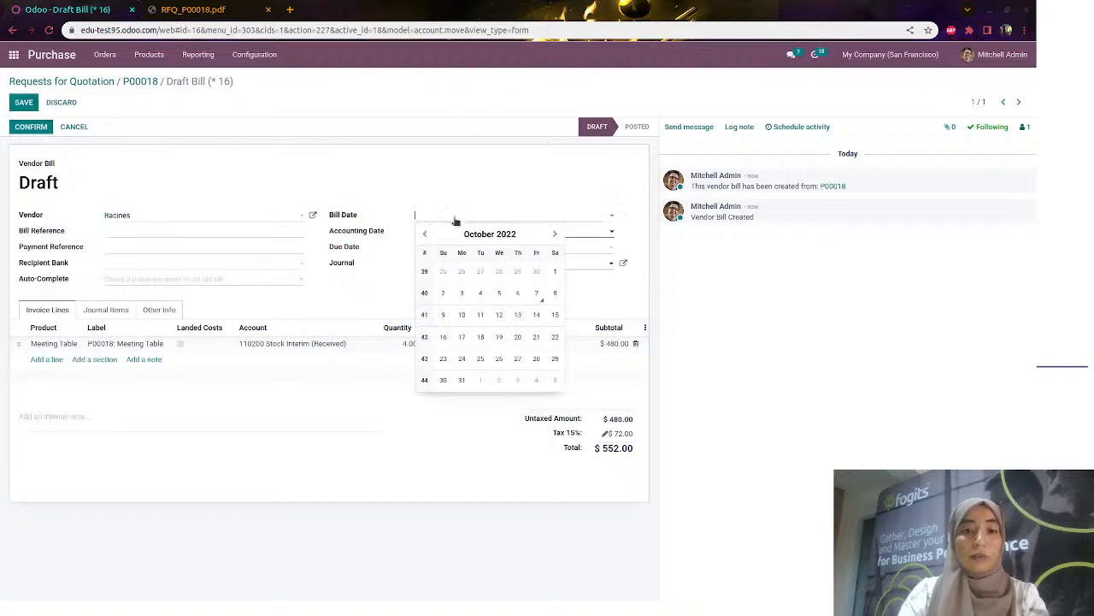
left_click(533, 292)
left_click(26, 127)
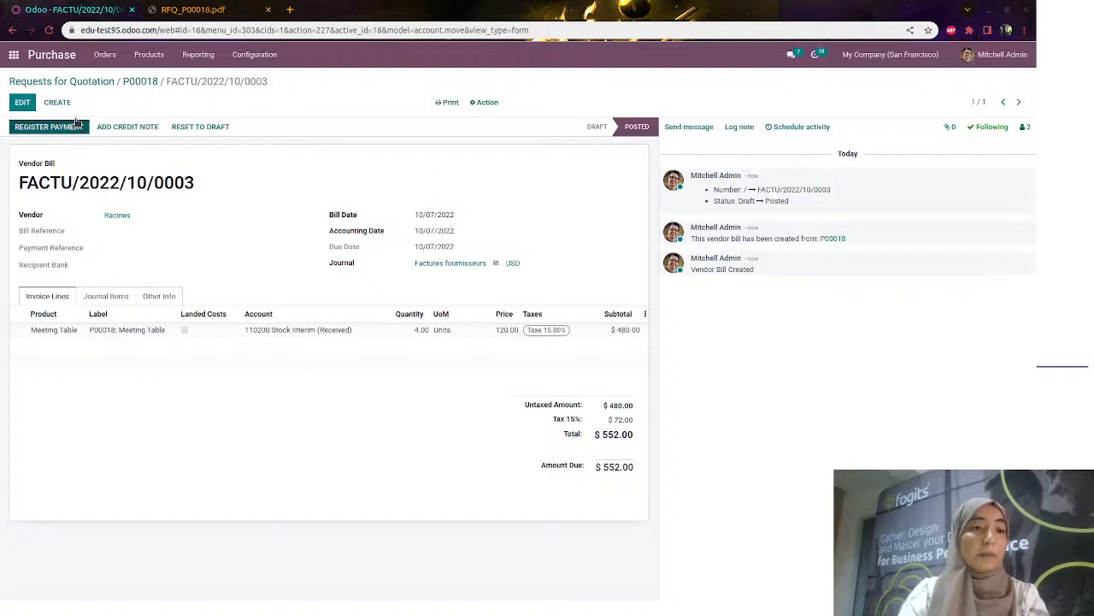
left_click(140, 82)
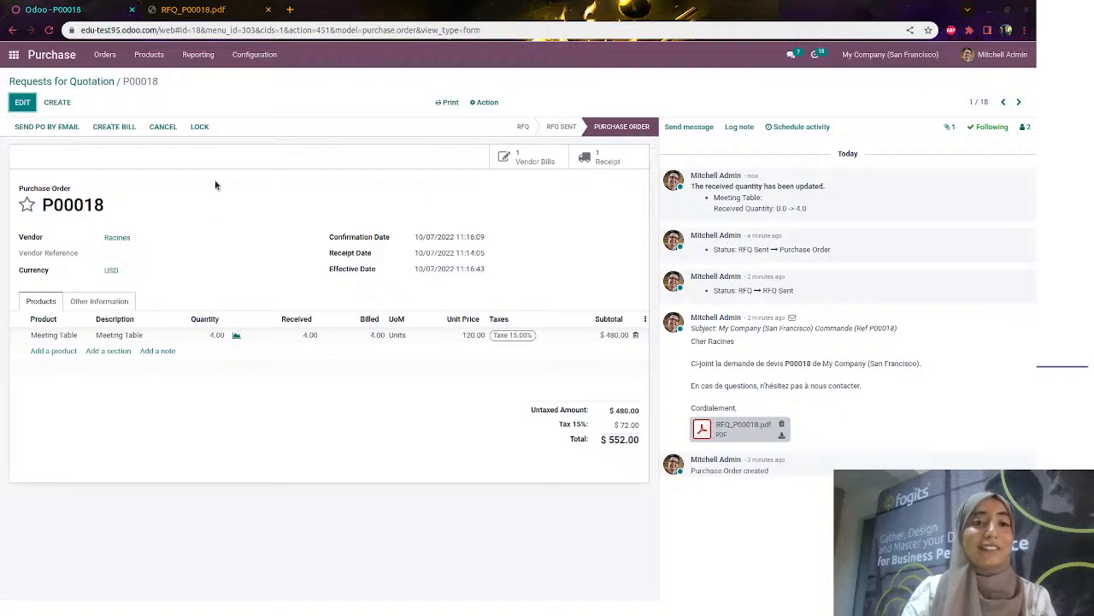
Open Configuration > Settings in the Purchase app
left_click(259, 56)
left_click(262, 79)
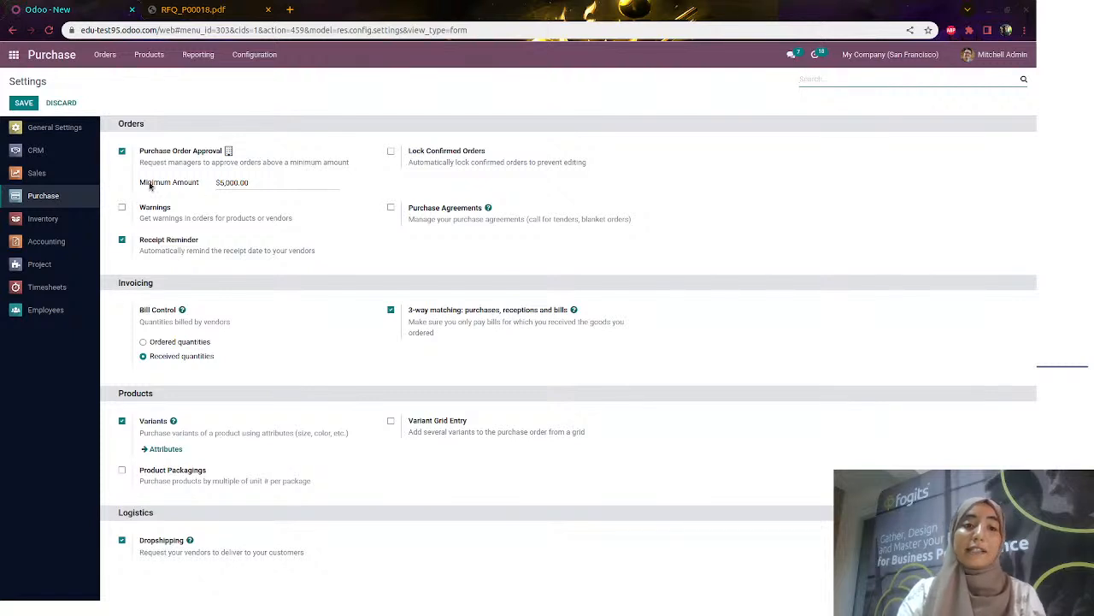
Highlight the $5,000.00 approval minimum amount, then open the user account dropdown
left_click_drag(139, 183, 202, 181)
left_click(203, 187)
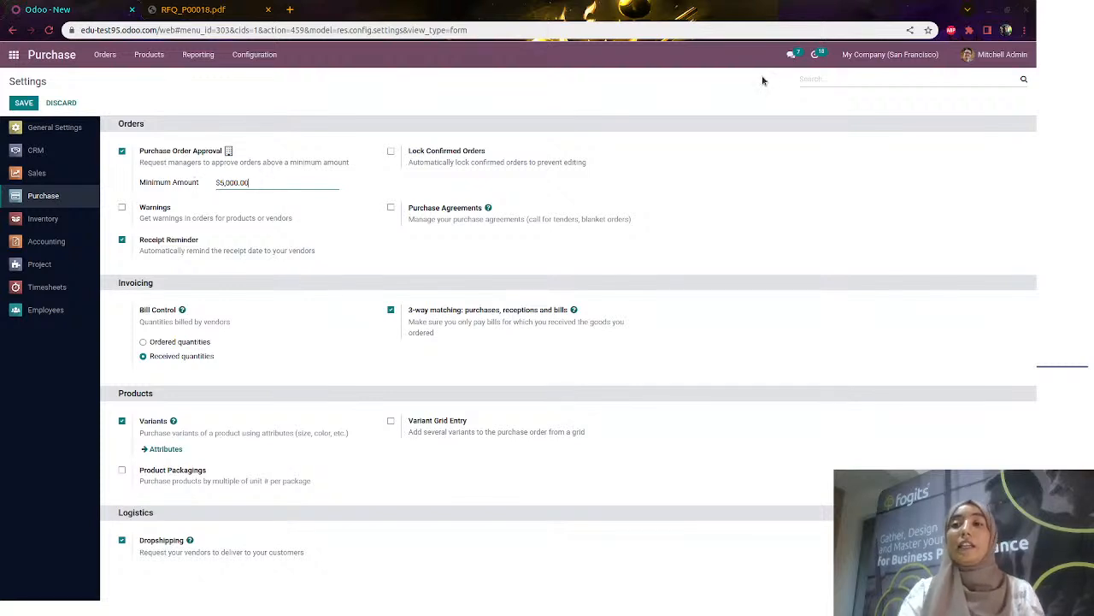
left_click(984, 56)
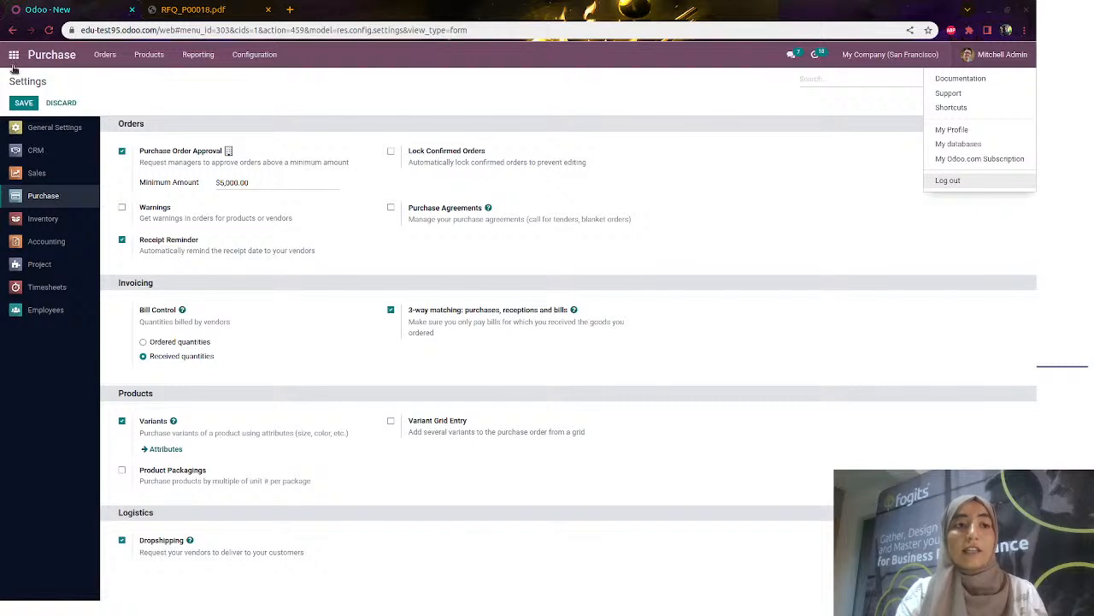
Log out and attempt twice to sign in as the purchase user, which is rejected
left_click(945, 181)
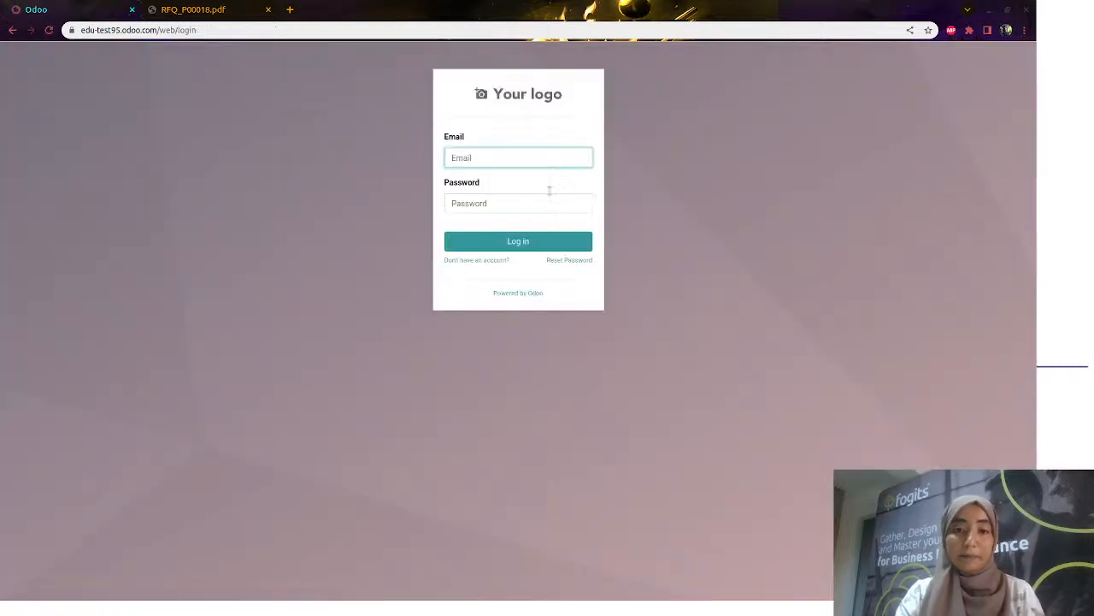
left_click(511, 160)
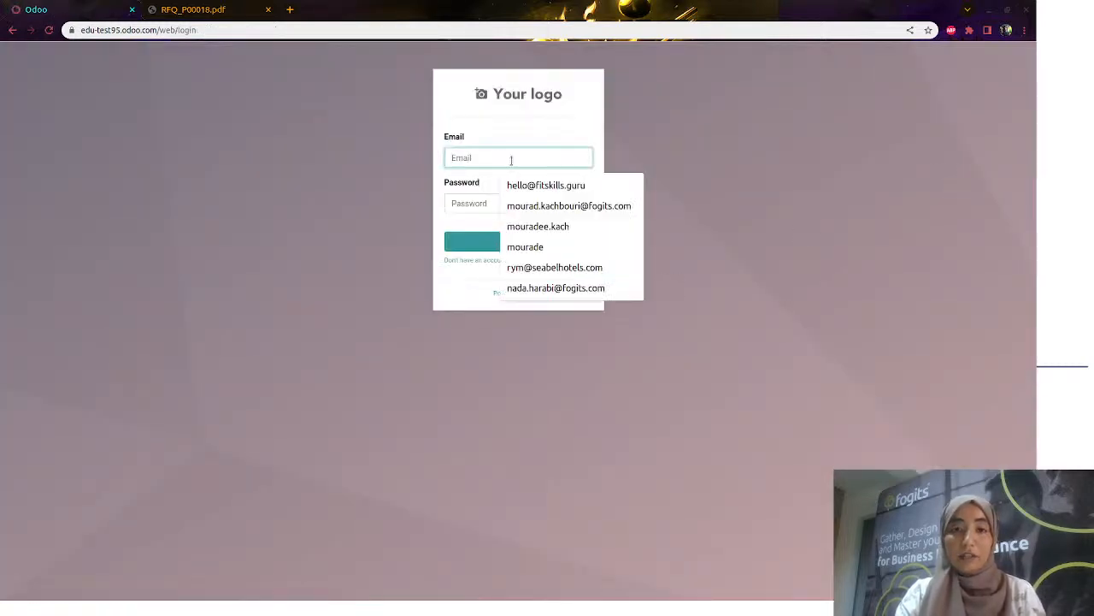
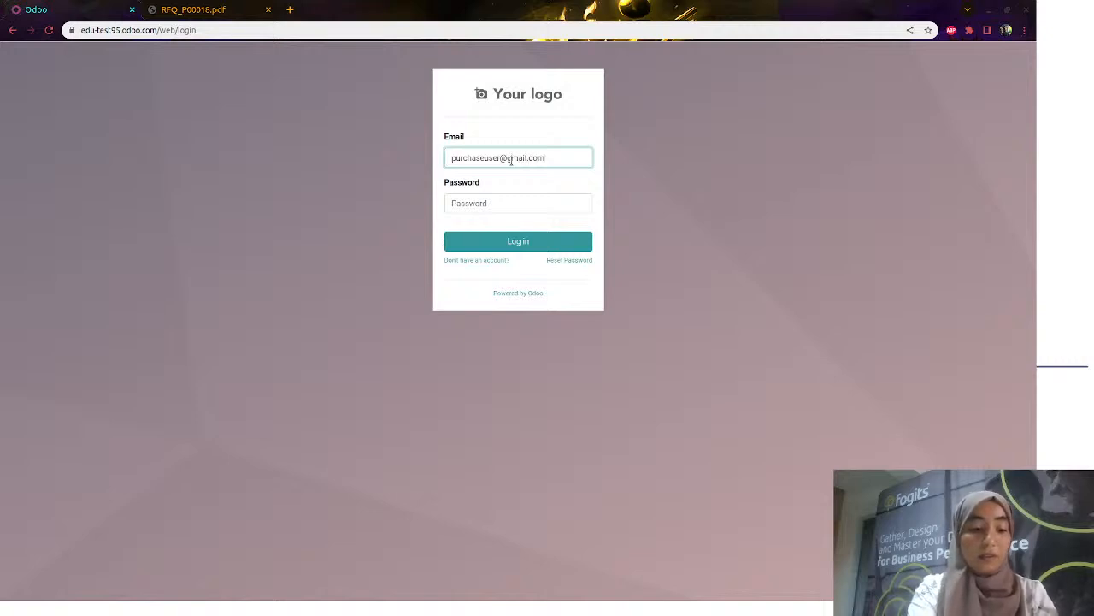
triple_click(510, 160)
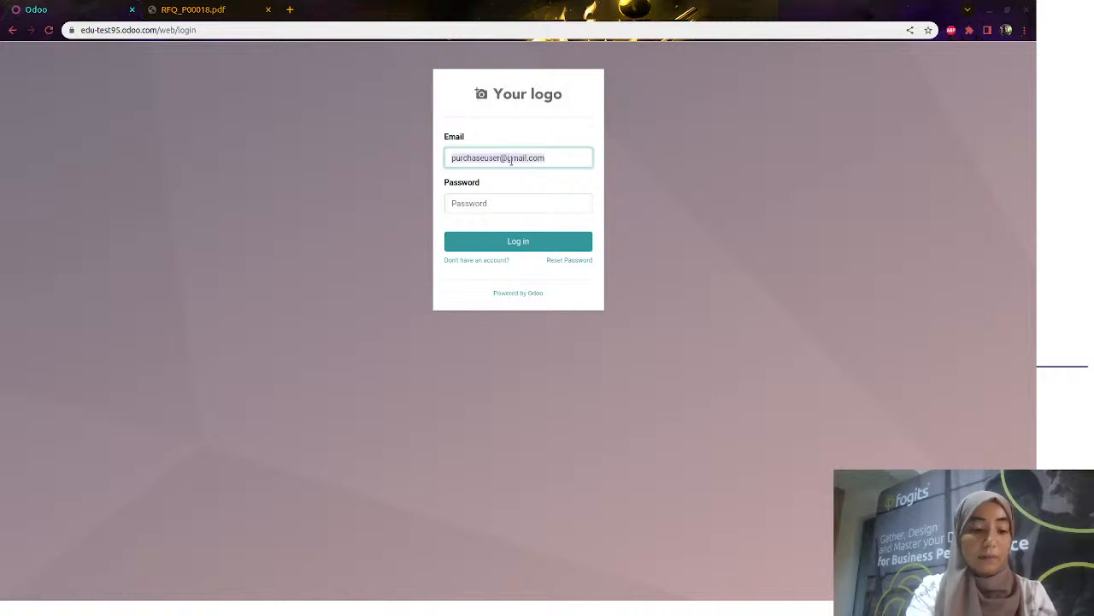
key("Tab")
type("purchaseuser")
key("Return")
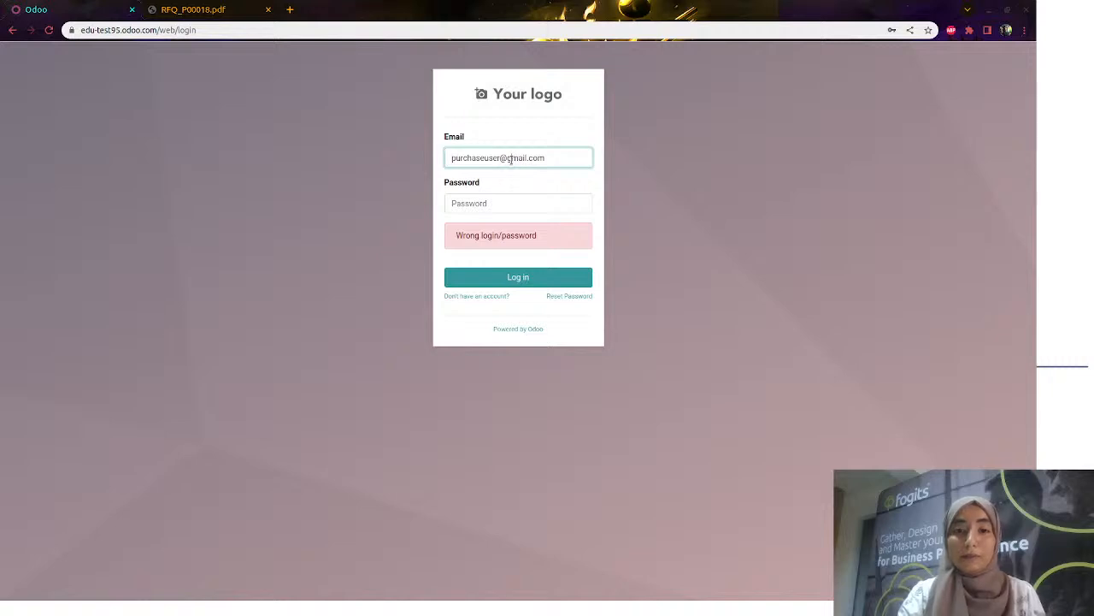
triple_click(510, 159)
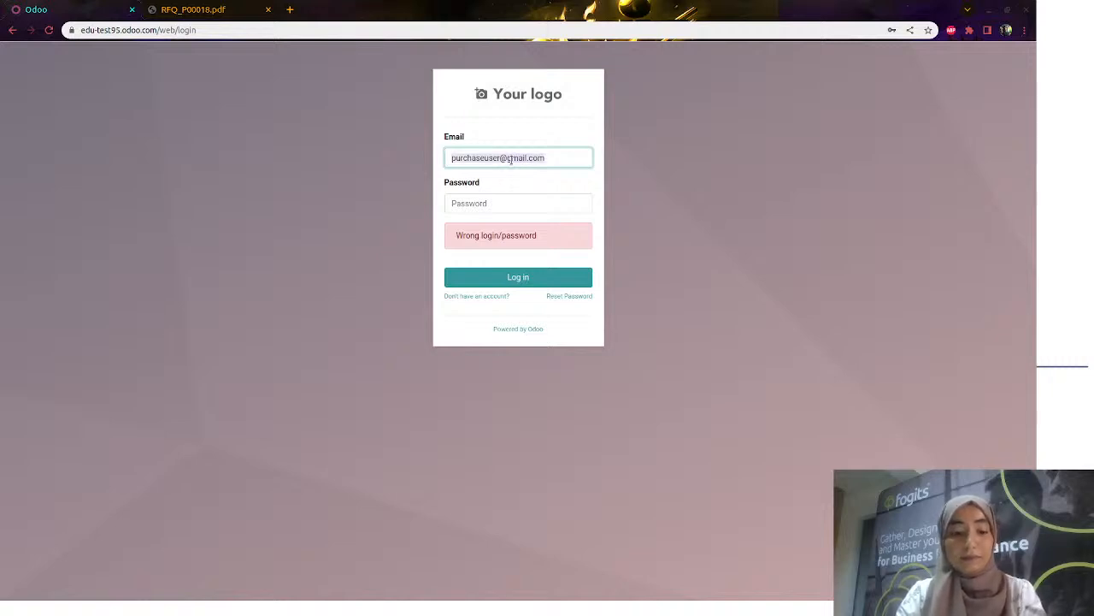
left_click(506, 199)
key("ctrl+v")
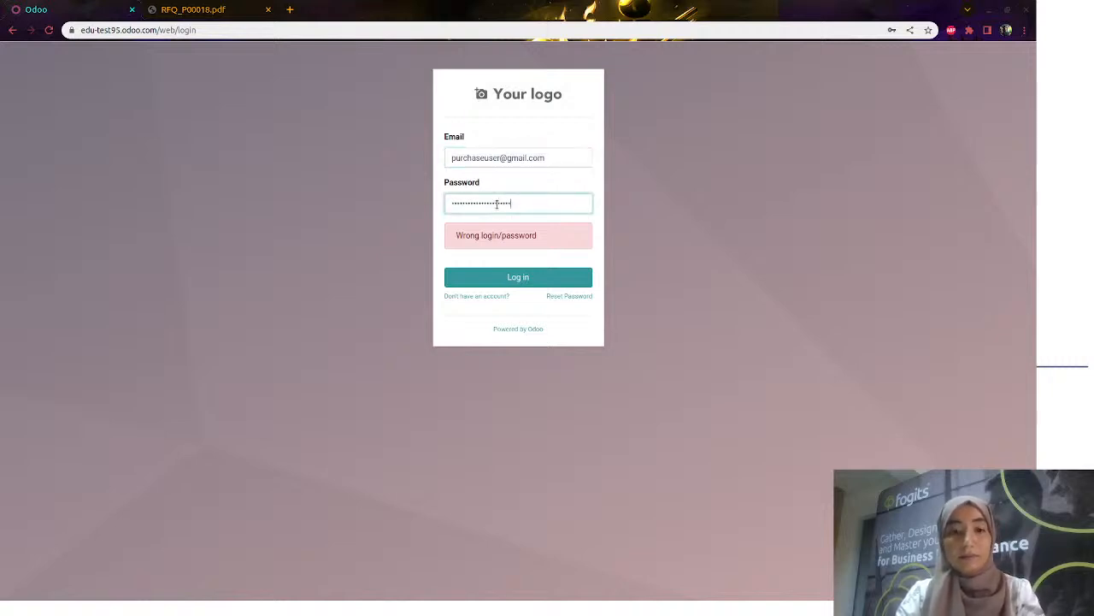
left_click(517, 275)
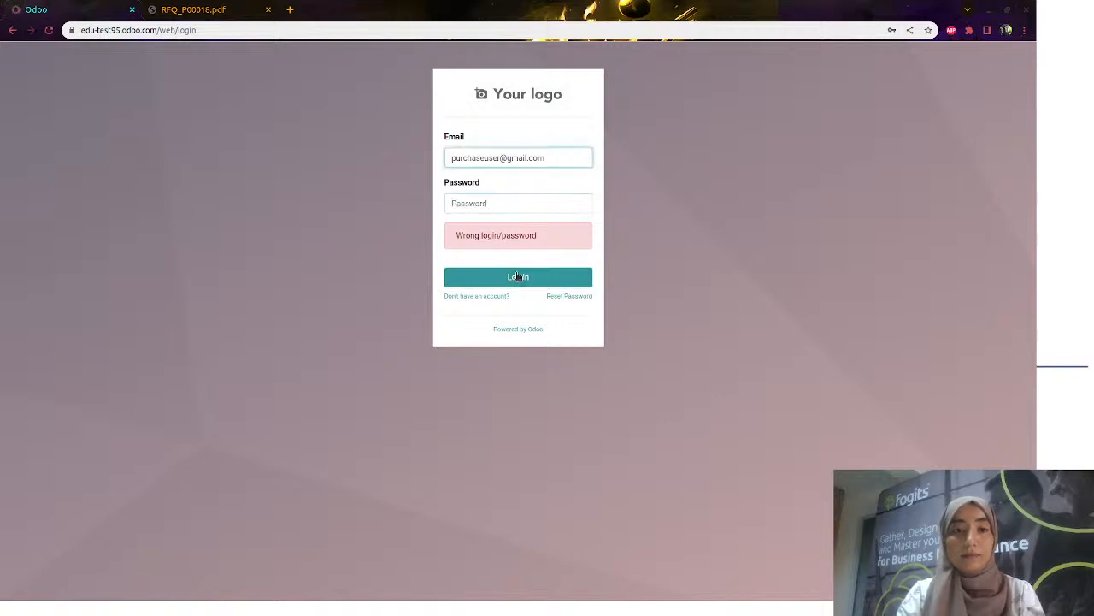
Sign in as the administrator using the saved login e-mail and password
triple_click(526, 158)
left_click(527, 159)
triple_click(527, 158)
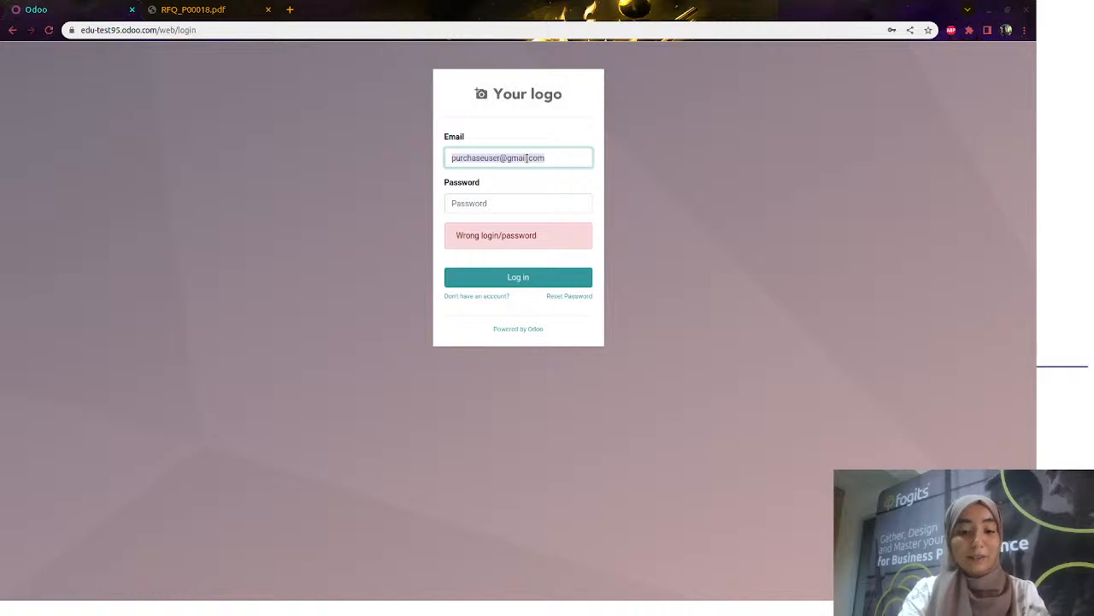
left_click(556, 186)
left_click(508, 201)
type("••")
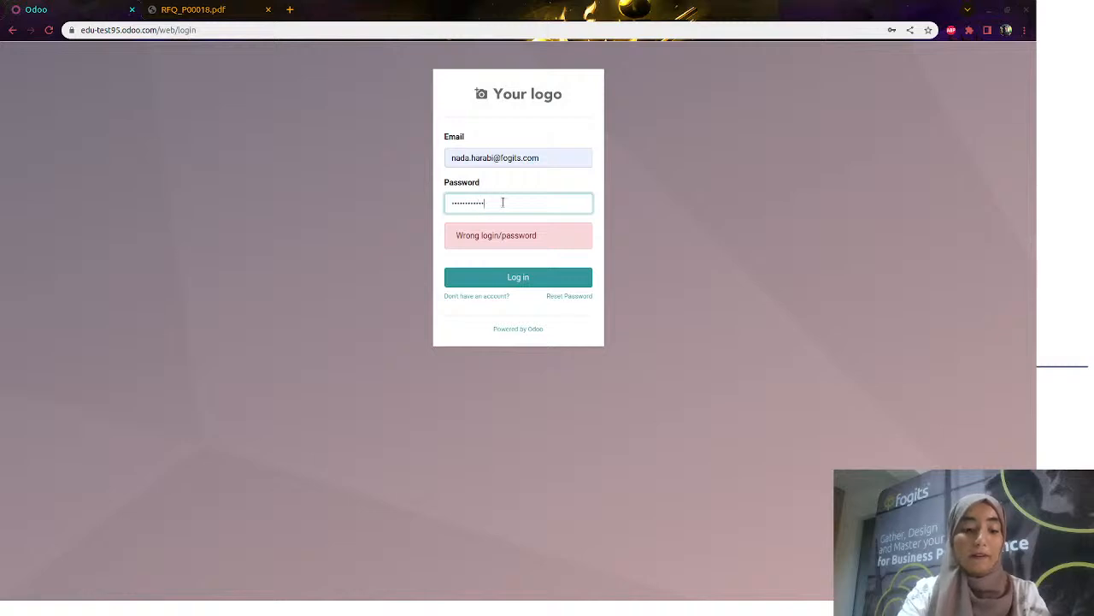
key("Return")
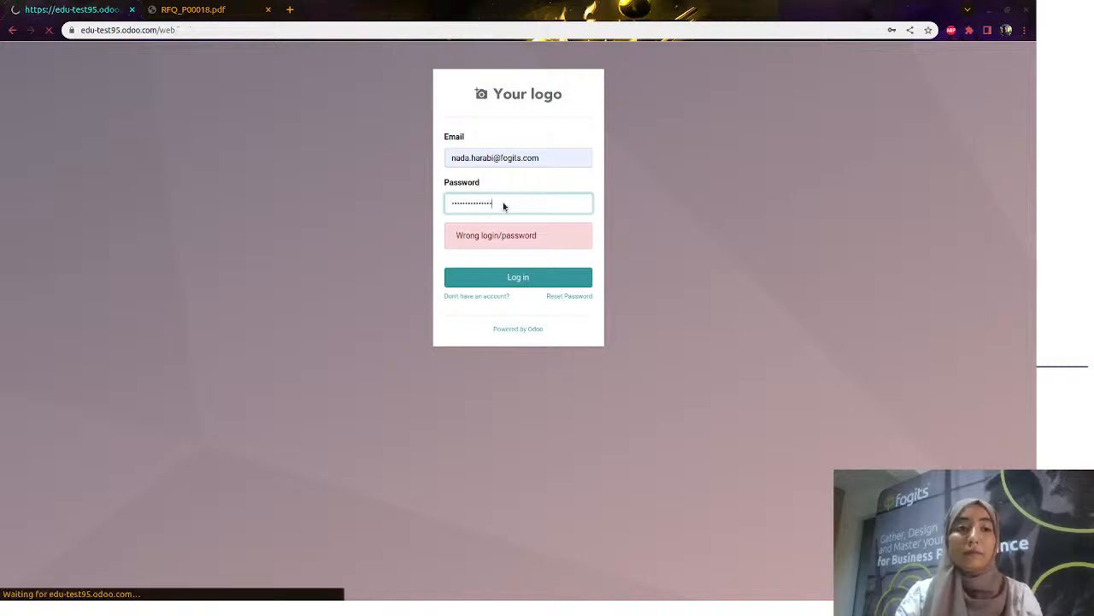
Open the Purchase user's record from the Users list in Settings
left_click(907, 196)
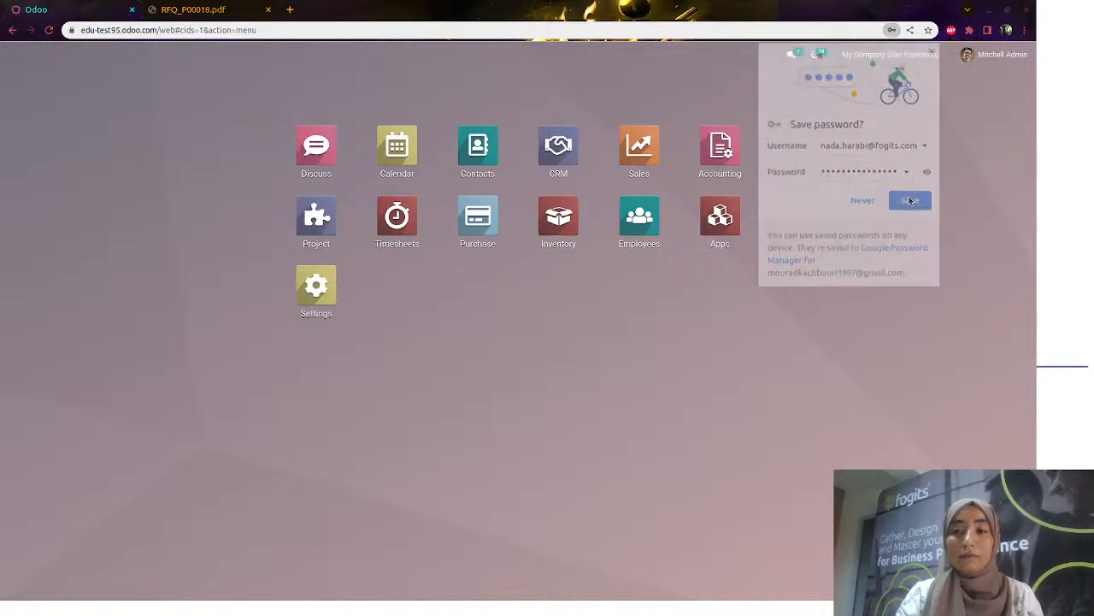
left_click(340, 293)
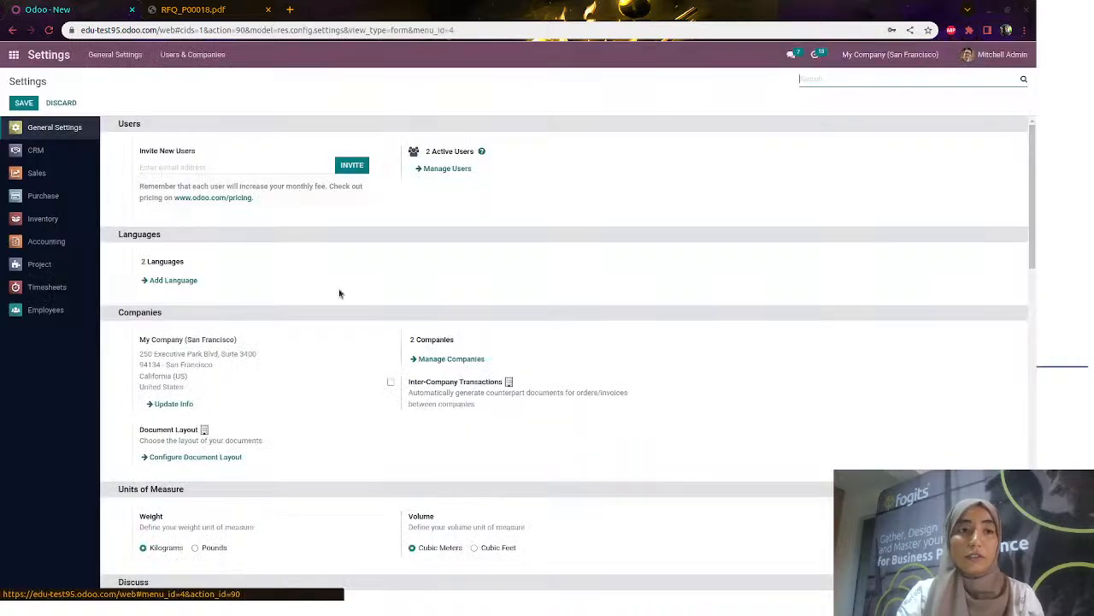
left_click(191, 57)
left_click(198, 80)
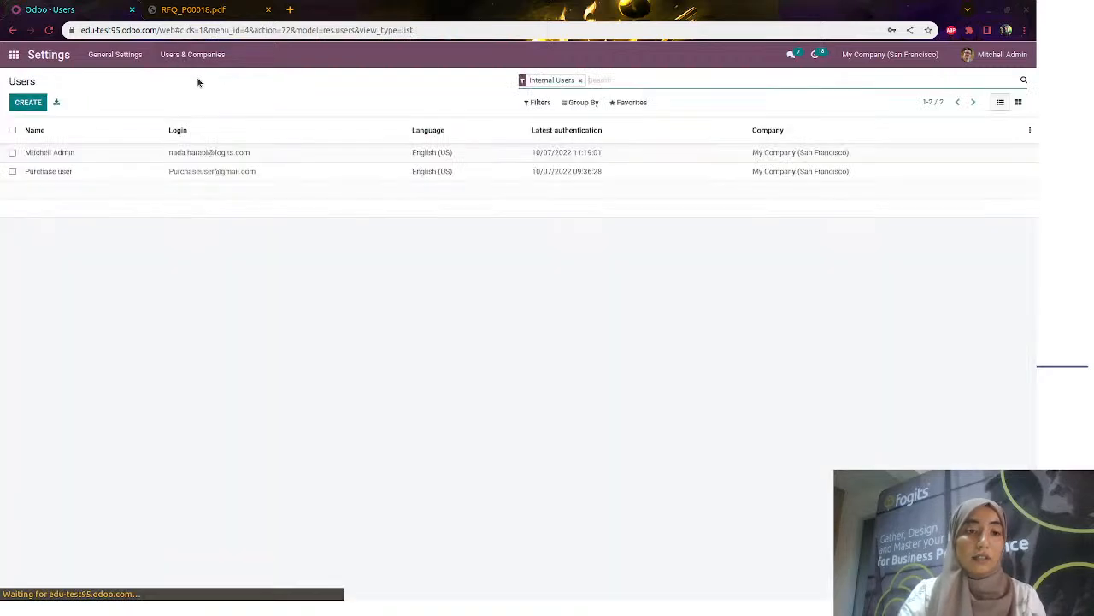
left_click(227, 171)
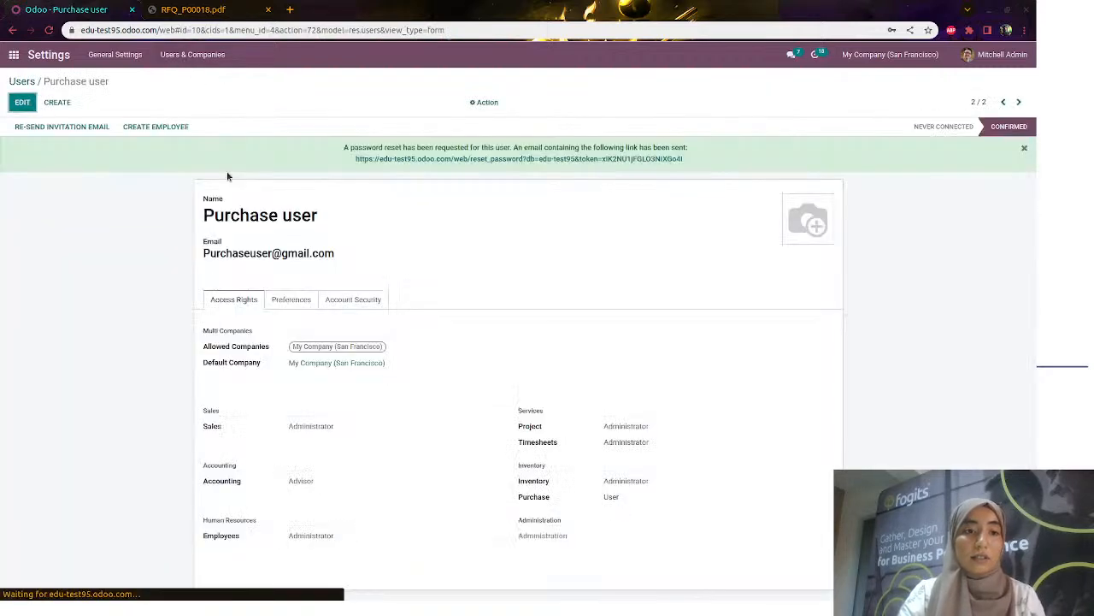
triple_click(275, 255)
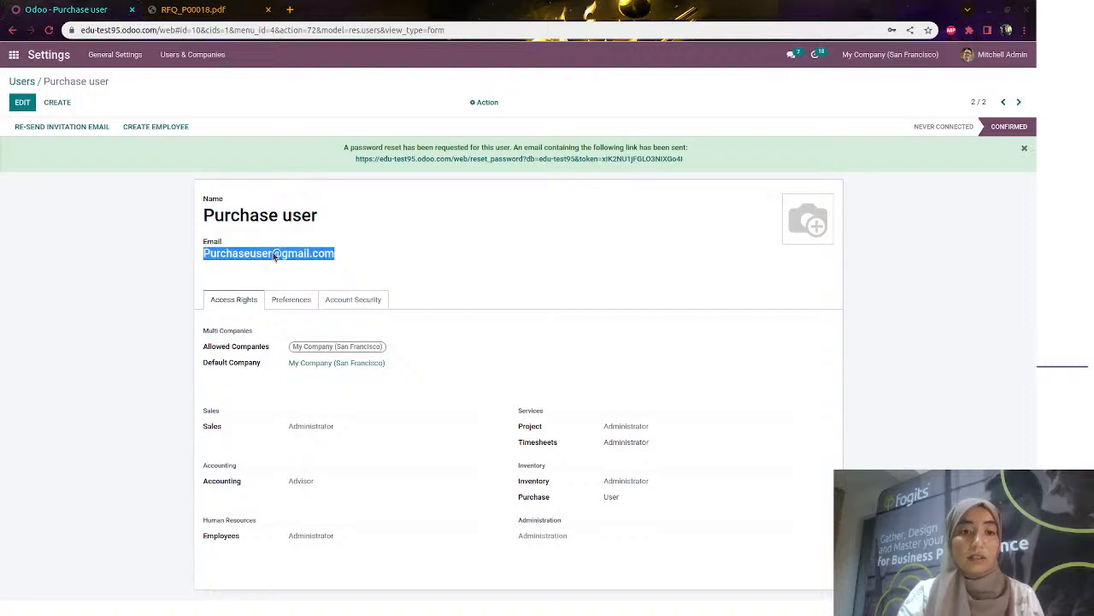
Give the Purchase user a new password, then log out of the administrator session
left_click(481, 101)
left_click(523, 169)
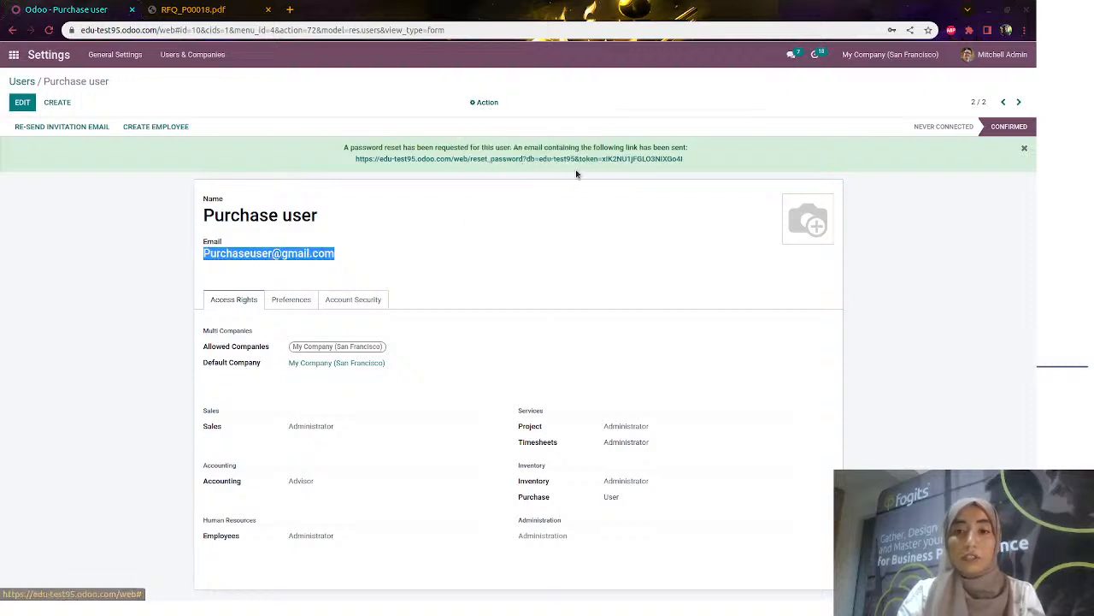
left_click(601, 121)
key("ctrl+v")
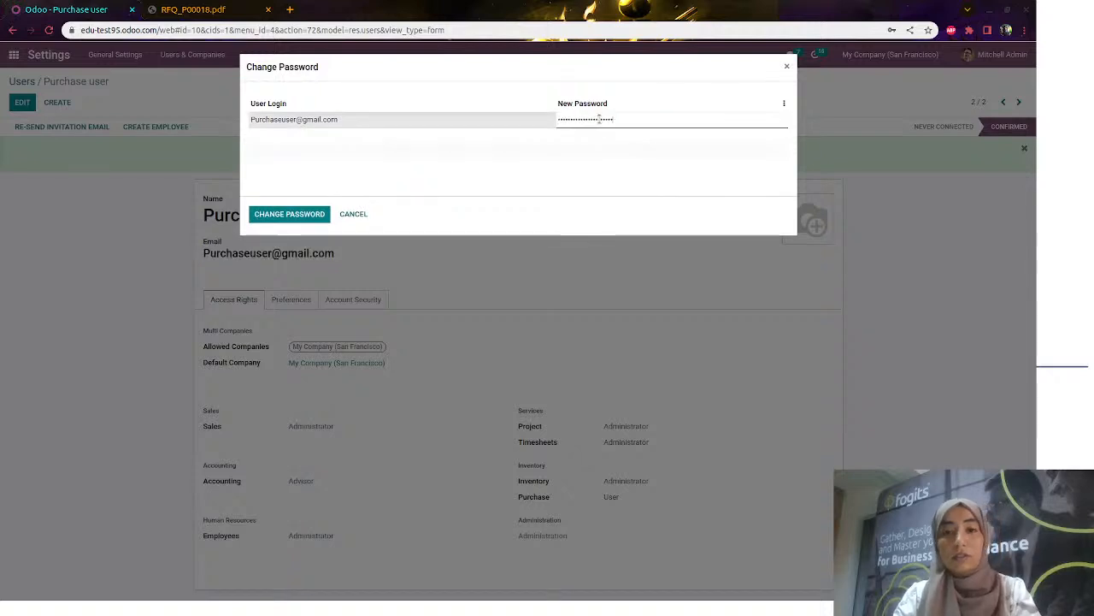
left_click(290, 213)
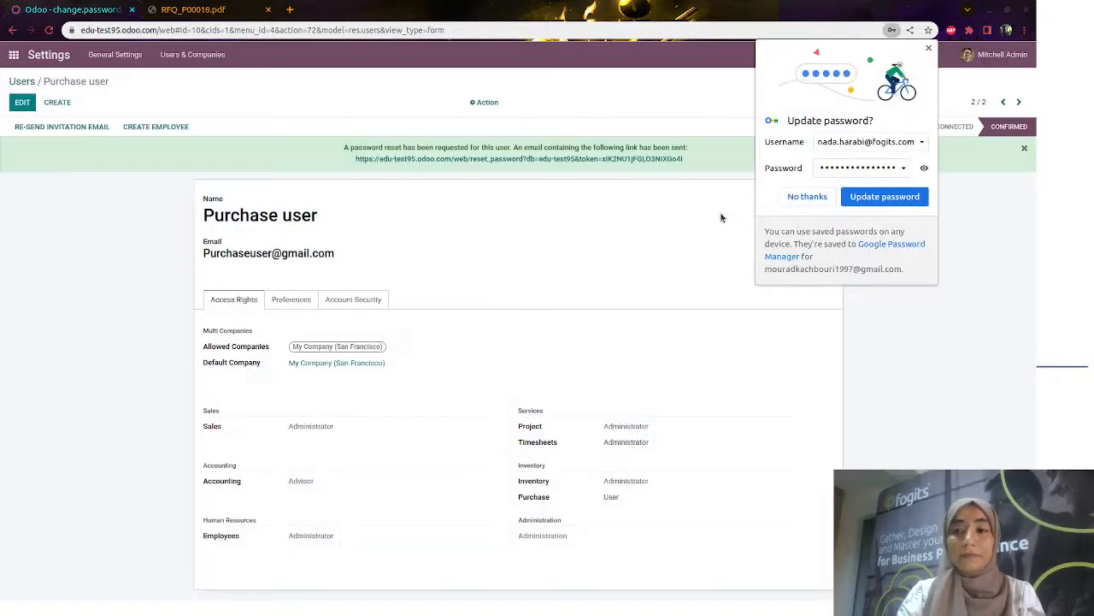
left_click(813, 199)
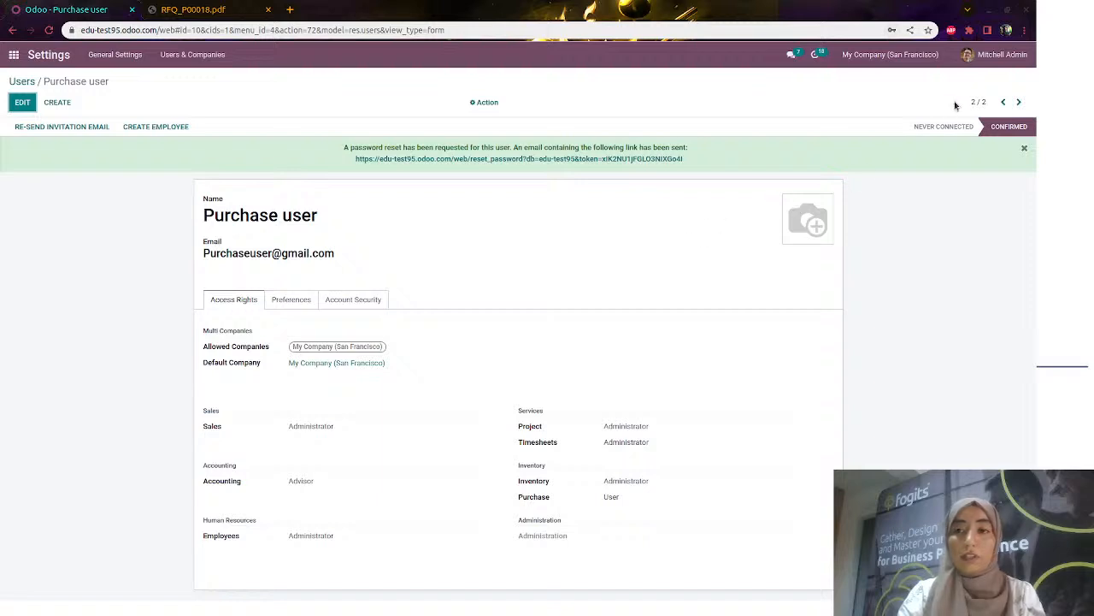
left_click(987, 56)
left_click(965, 179)
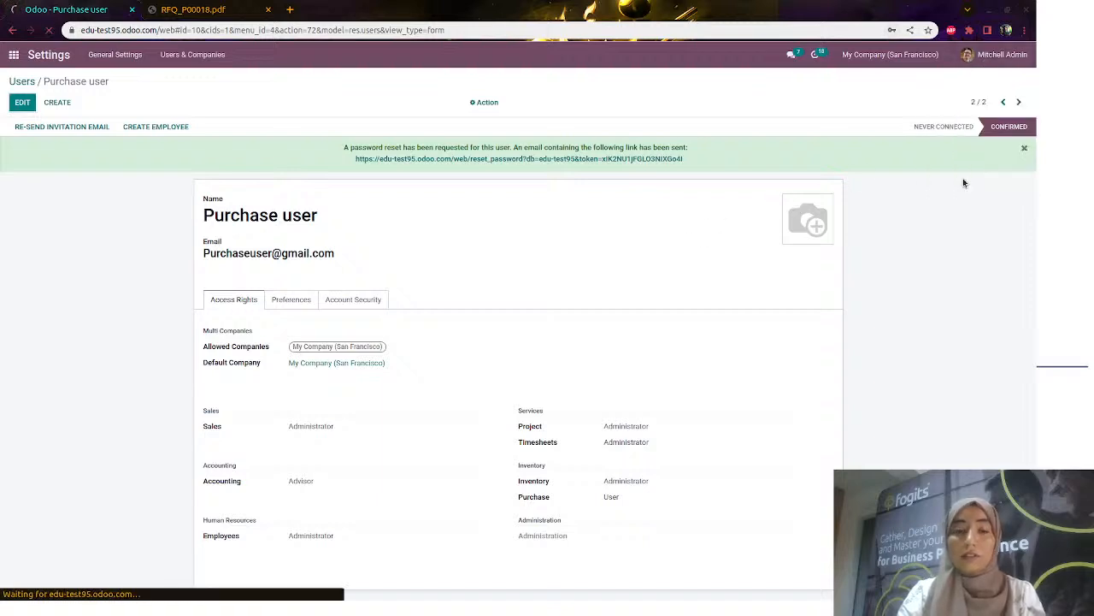
Sign in with the Purchase user's saved login and open the Purchase app
left_click(545, 159)
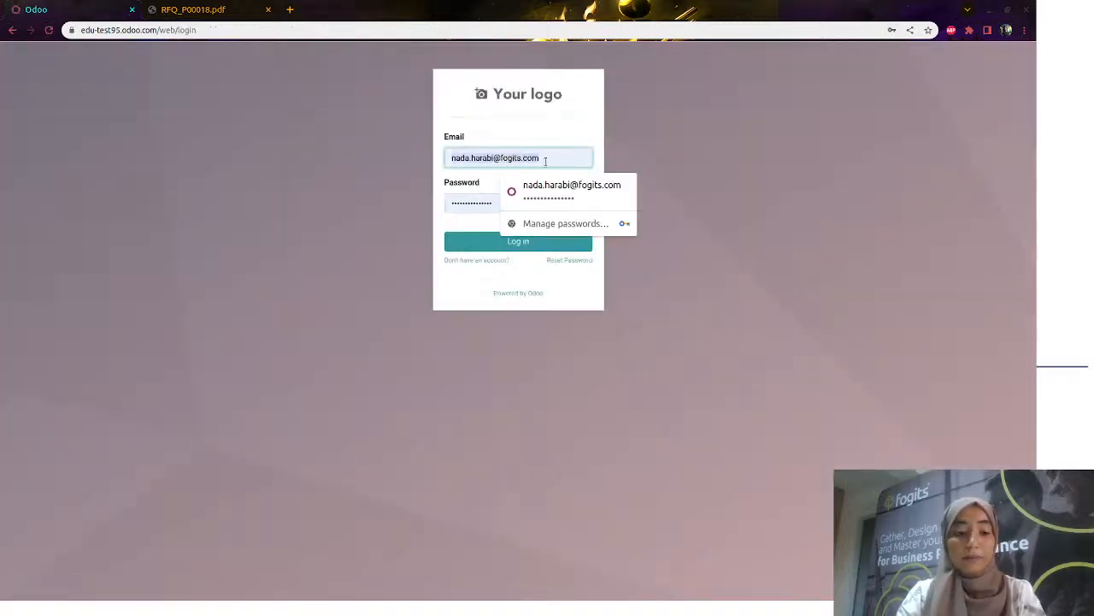
left_click(513, 191)
left_click(493, 201)
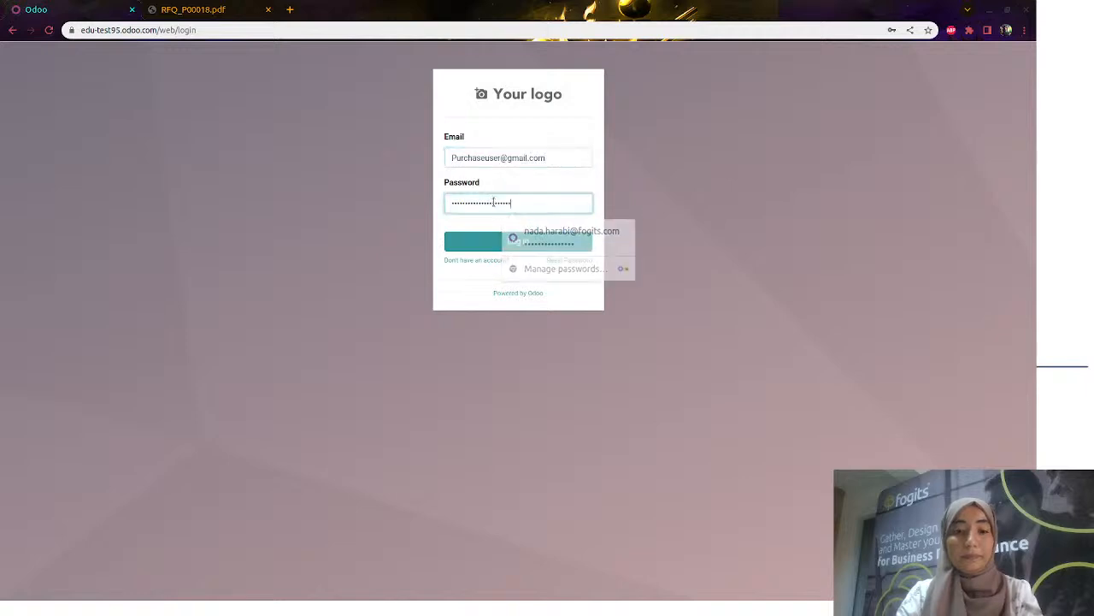
left_click(491, 241)
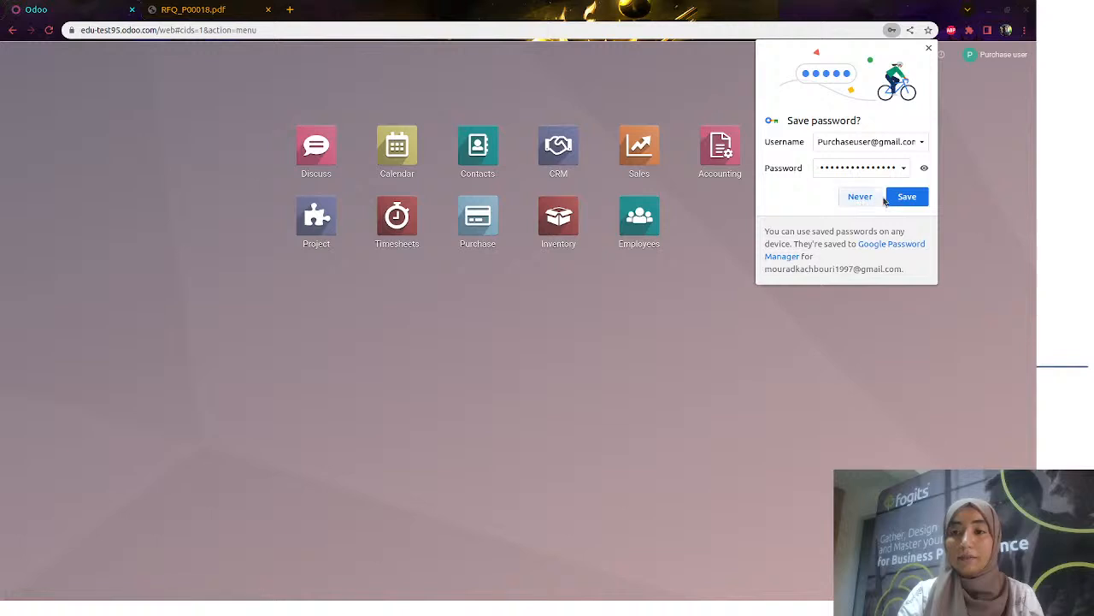
left_click(904, 198)
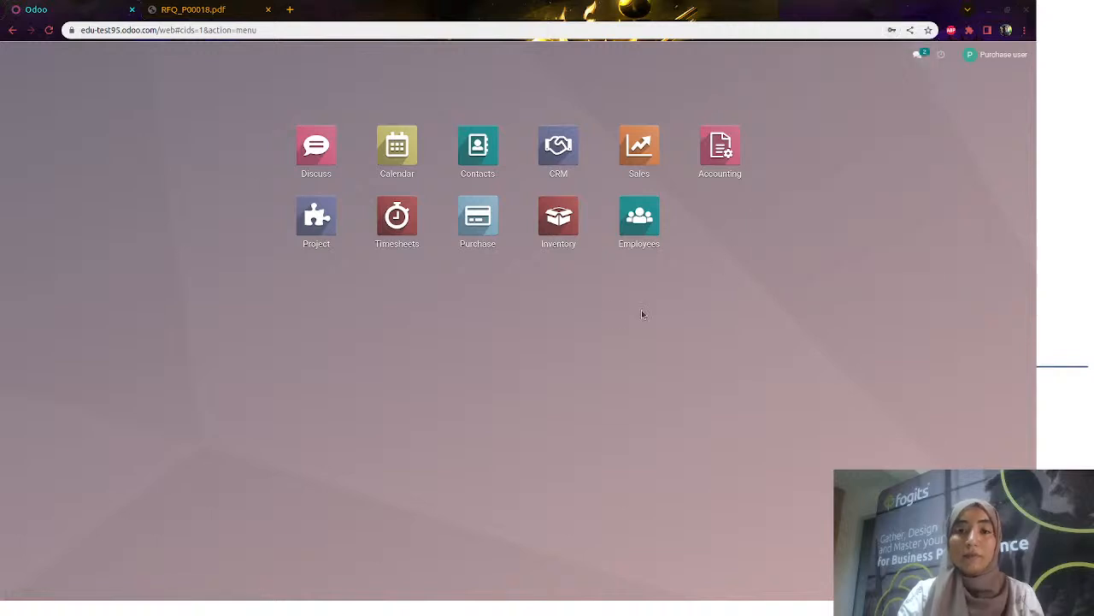
left_click(490, 220)
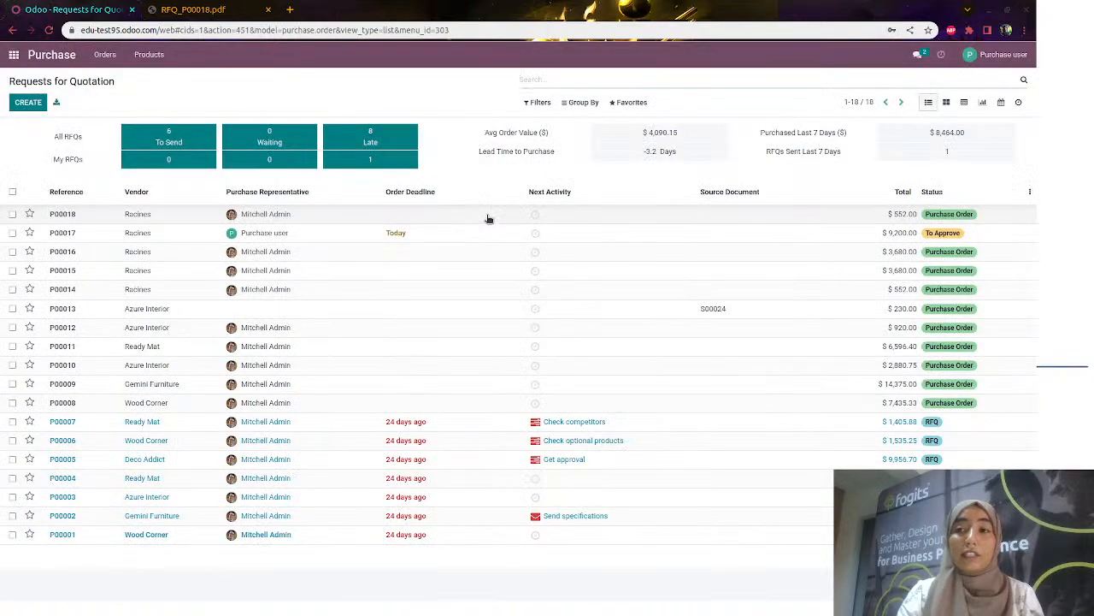
Create and save an RFQ from Racines for 10 Meeting Tables at 120 each
left_click(38, 107)
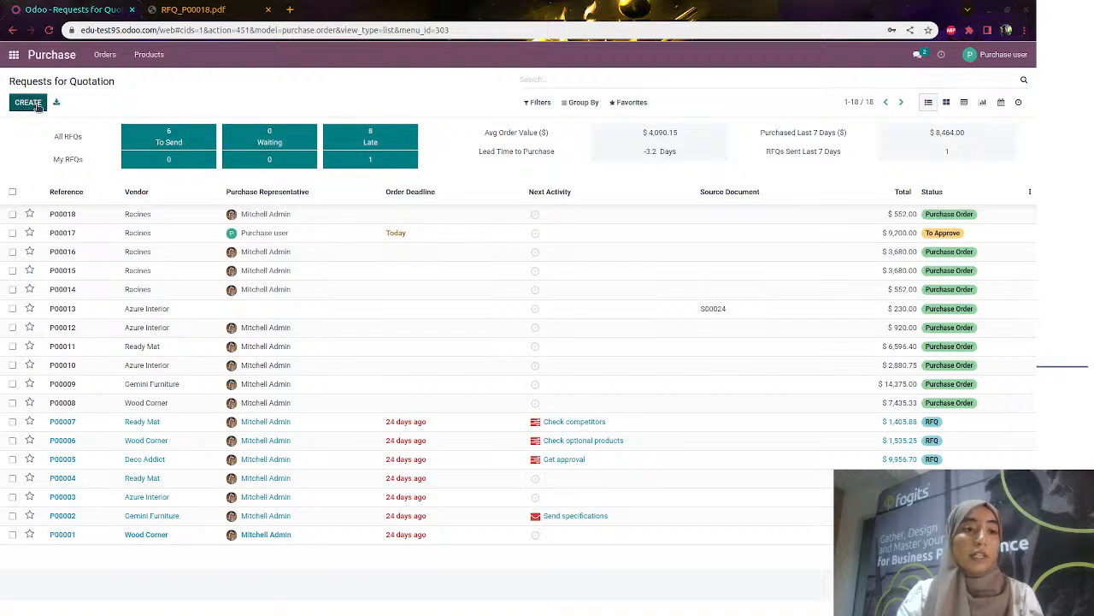
left_click(143, 214)
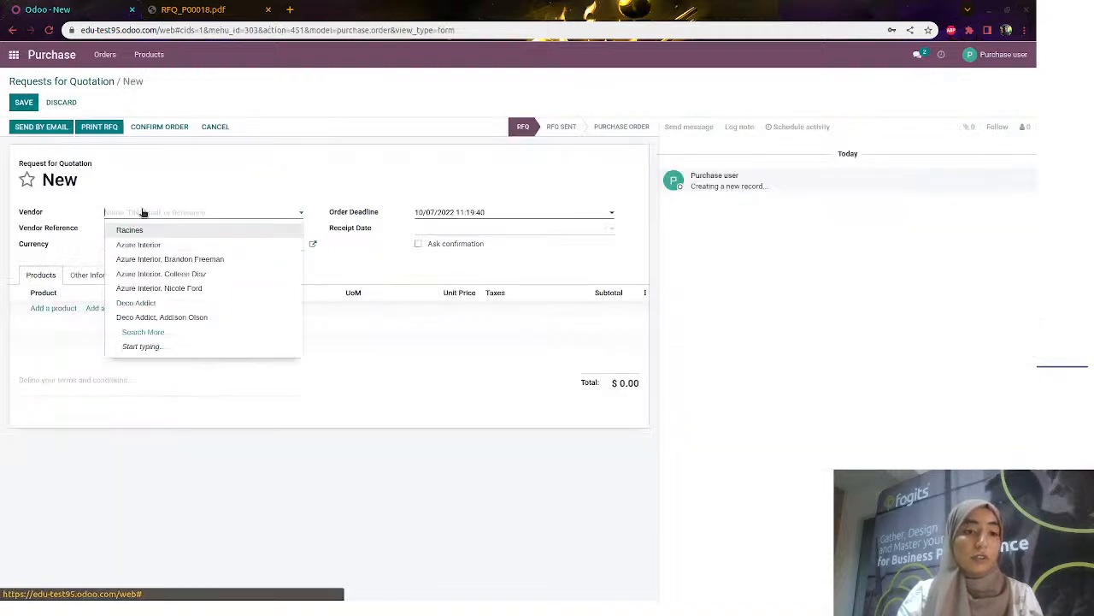
left_click(61, 309)
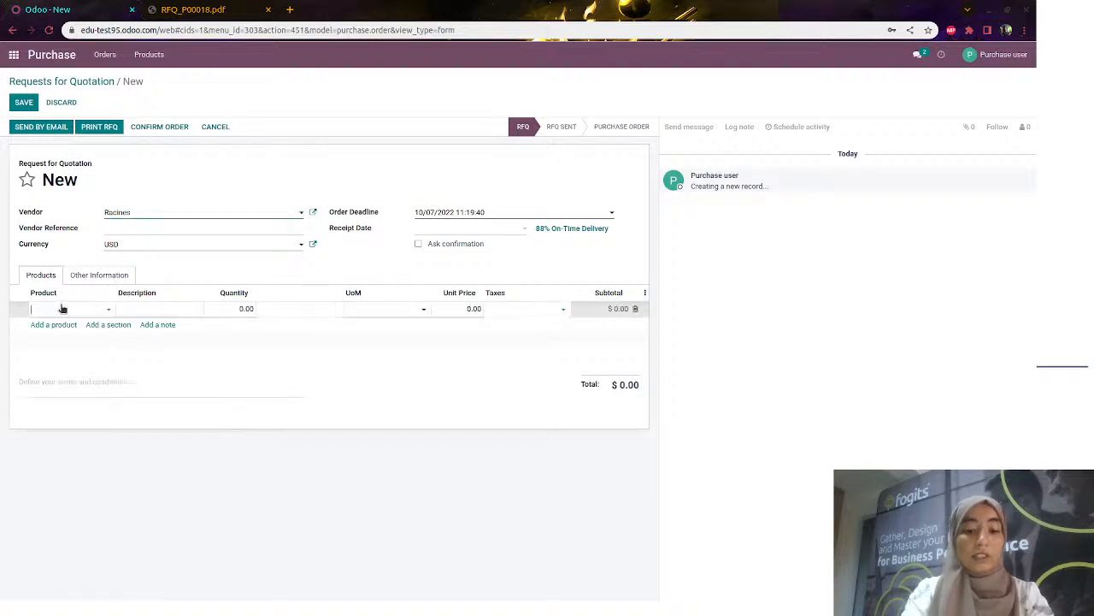
type("meeting")
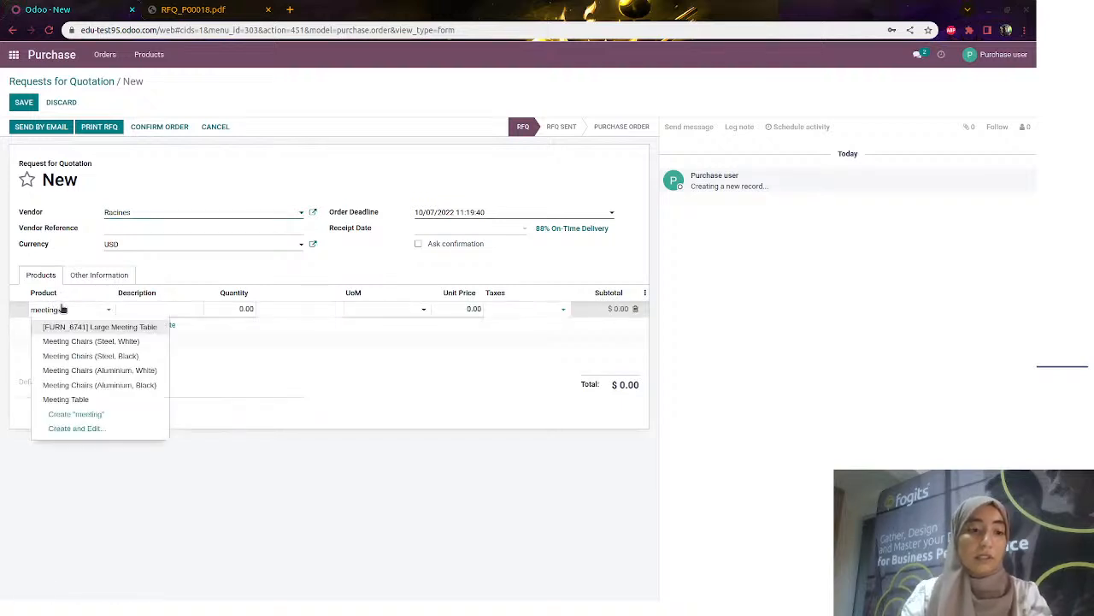
left_click(89, 399)
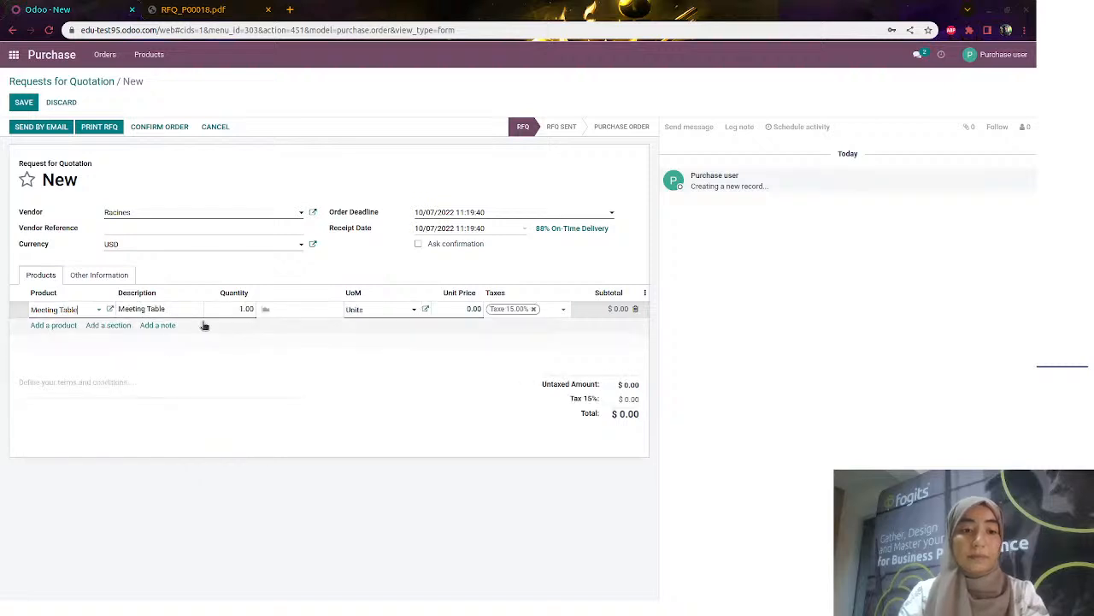
left_click(233, 308)
type("1")
left_click(444, 309)
type("120")
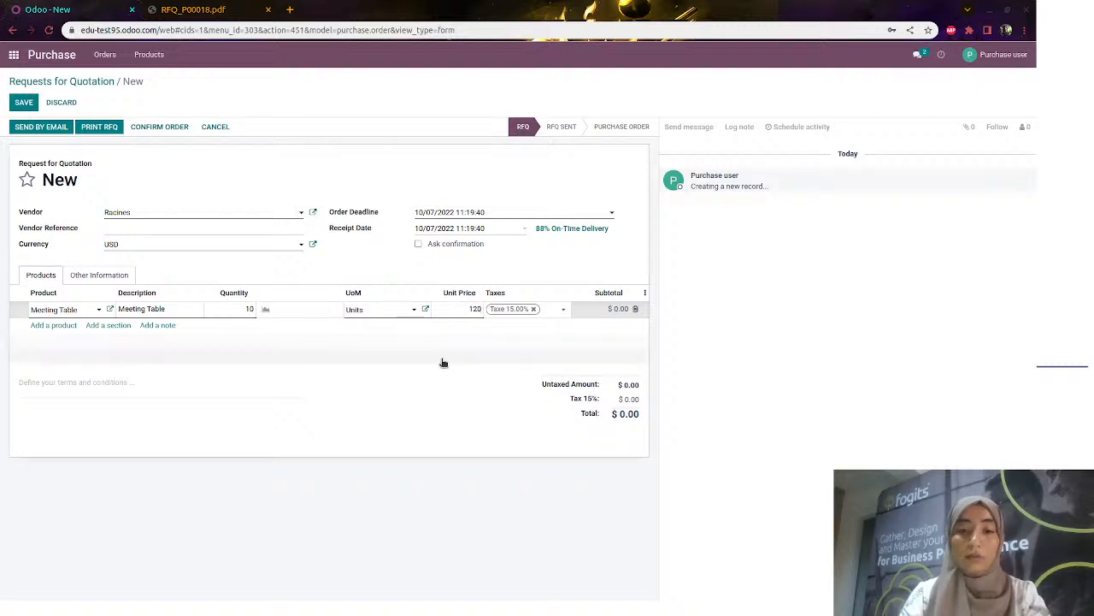
left_click(443, 363)
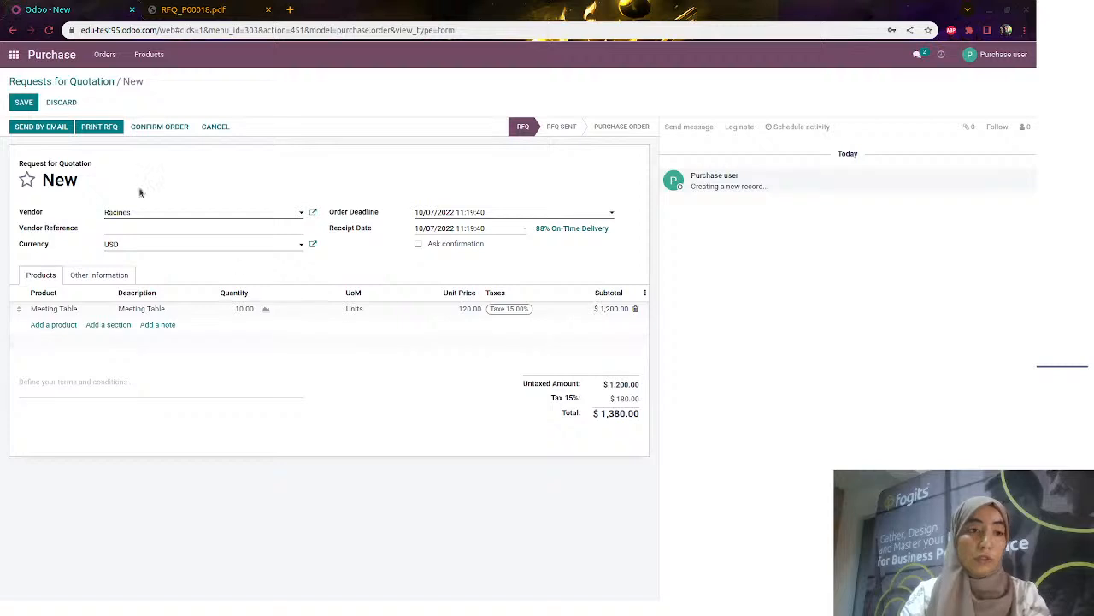
left_click(24, 104)
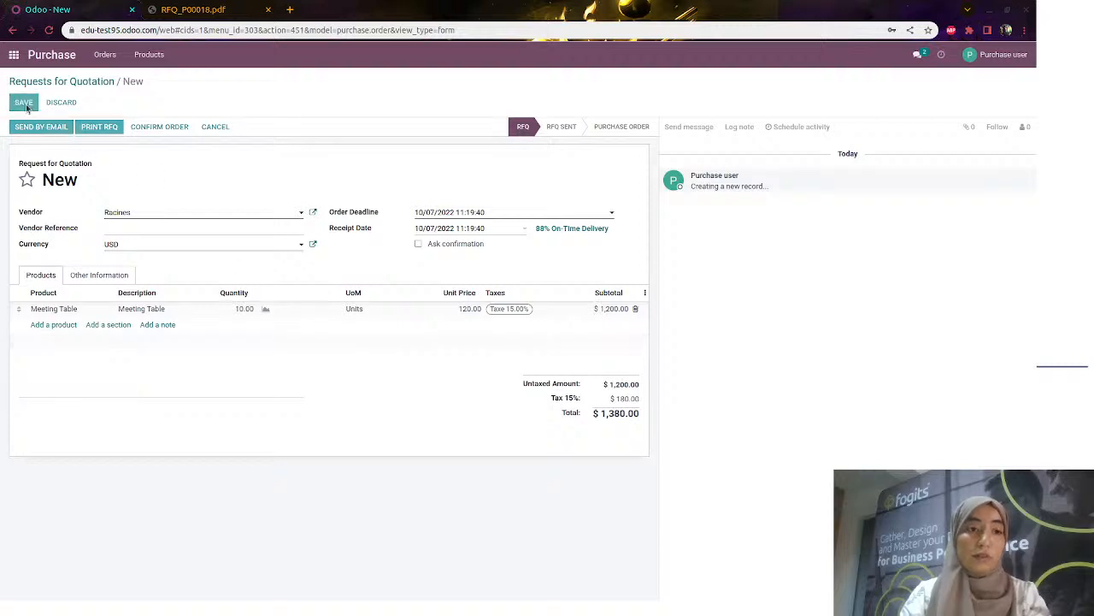
Confirm P00019 as a purchase order and duplicate it
left_click(143, 126)
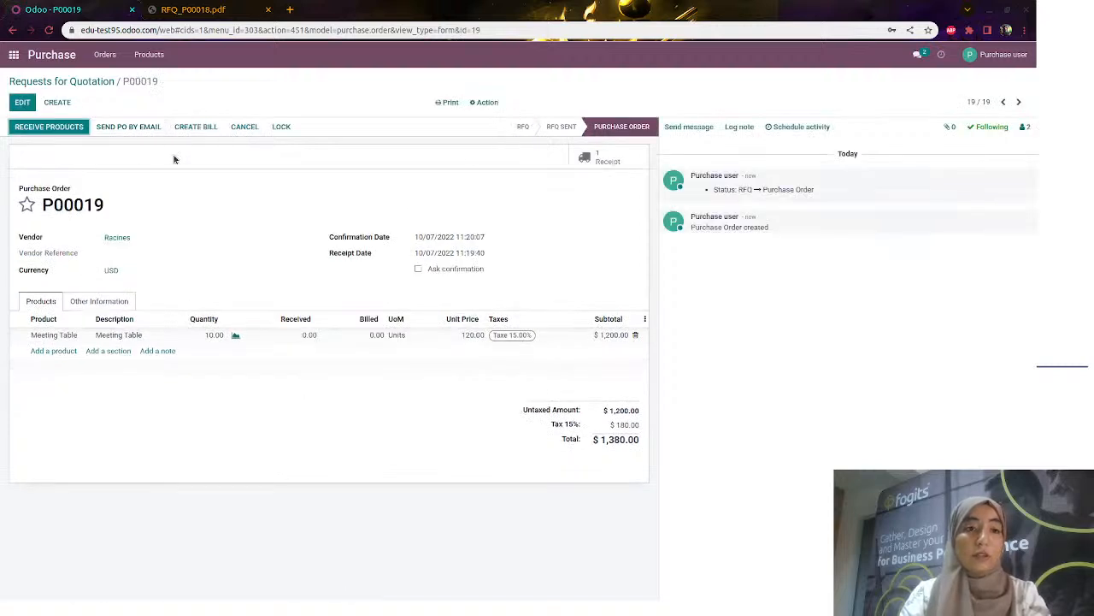
left_click(484, 103)
left_click(495, 124)
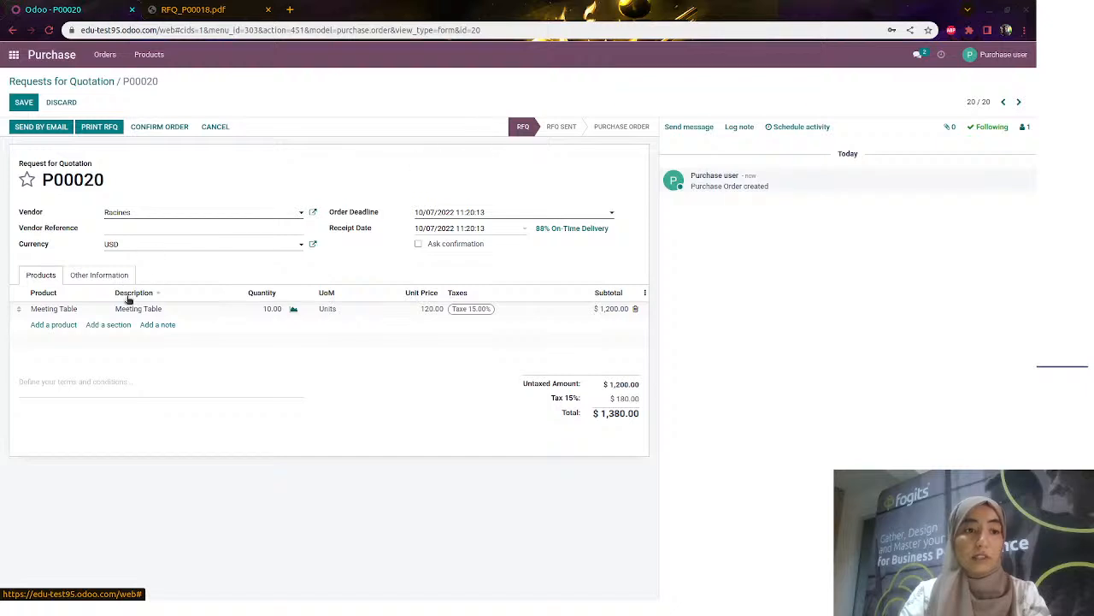
Set the copy to 100 Meeting Tables at 120 and confirm it, sending it for approval
left_click(408, 310)
left_click(257, 309)
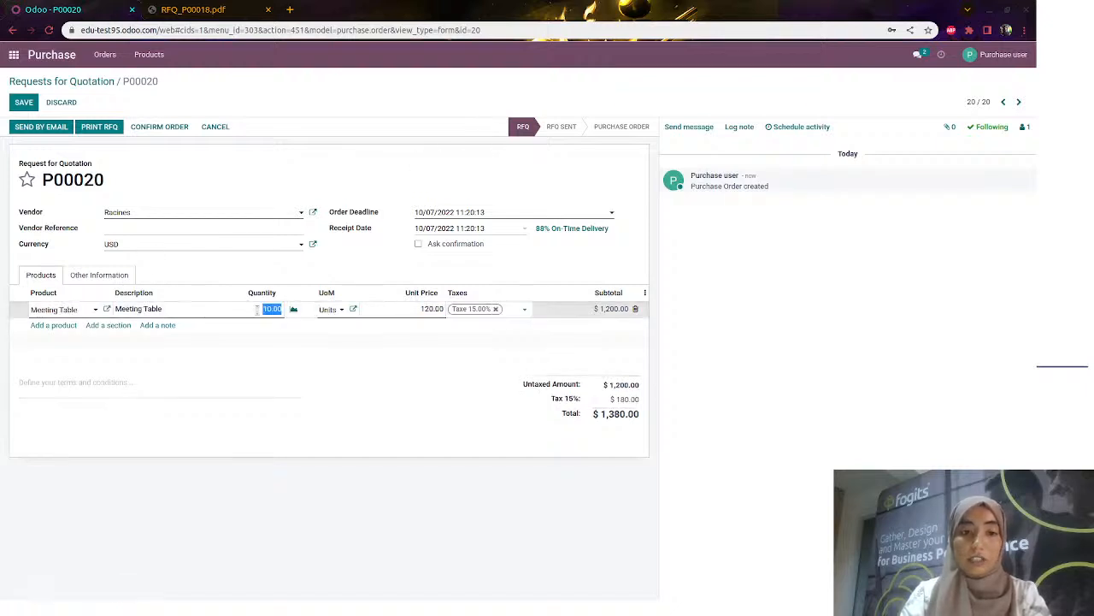
type("10")
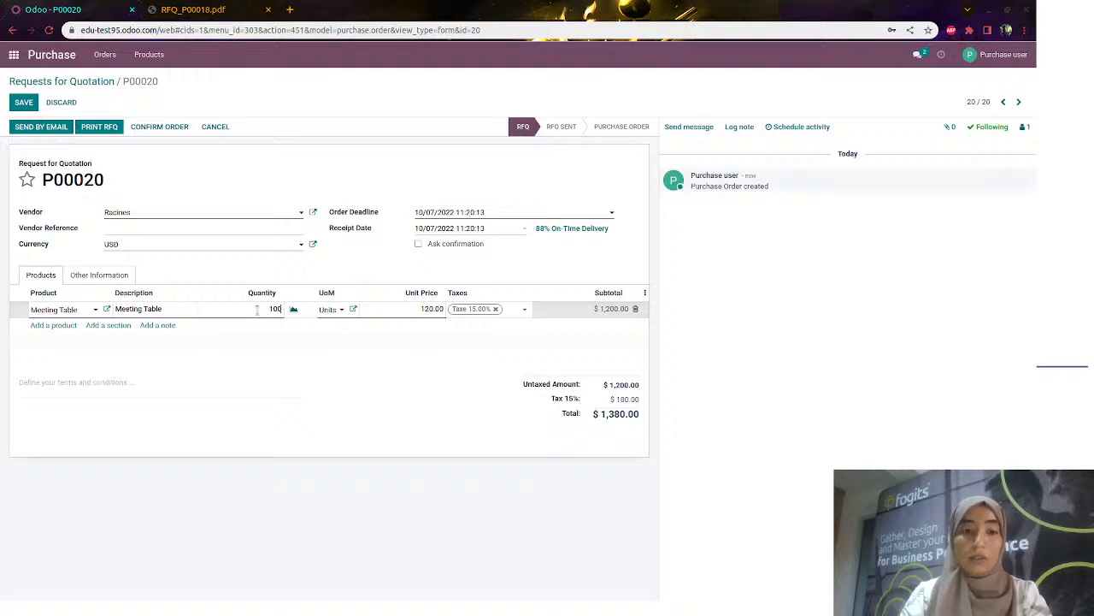
type("0")
left_click(303, 370)
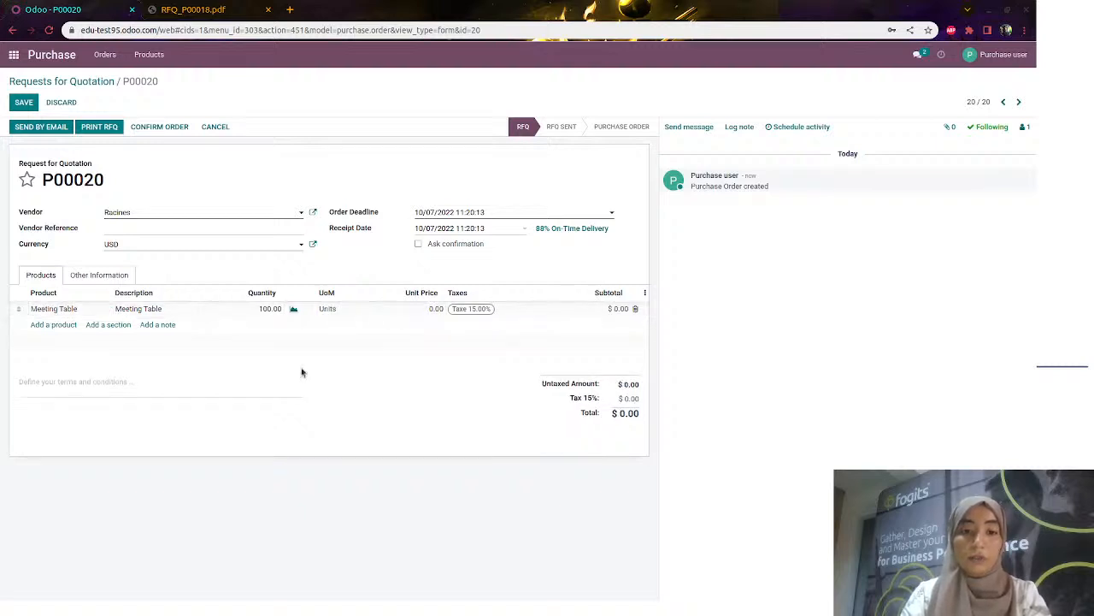
left_click(398, 310)
type("120")
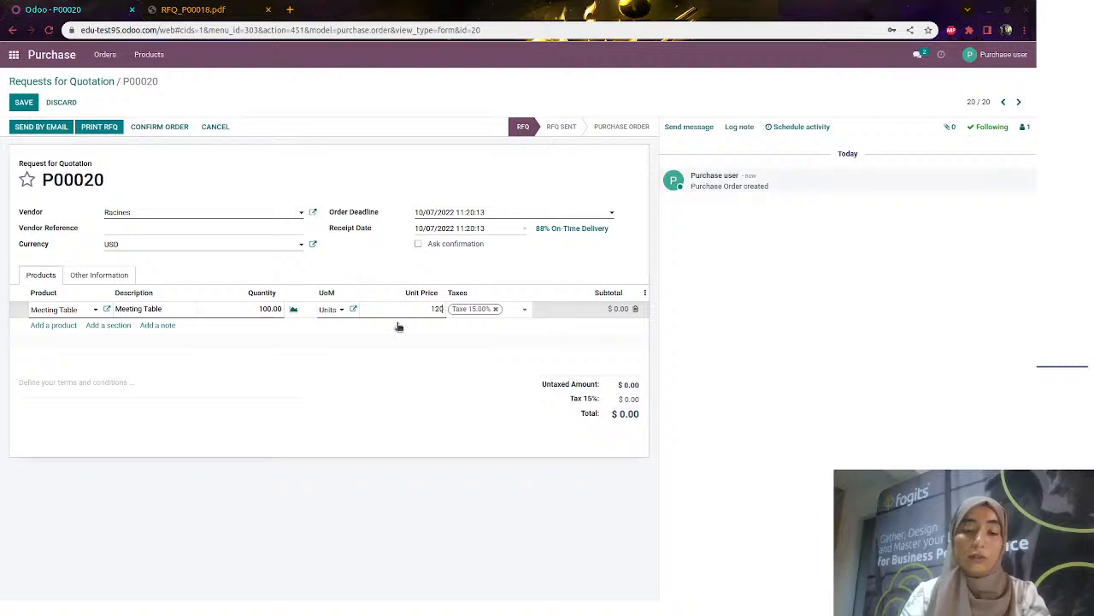
left_click(402, 368)
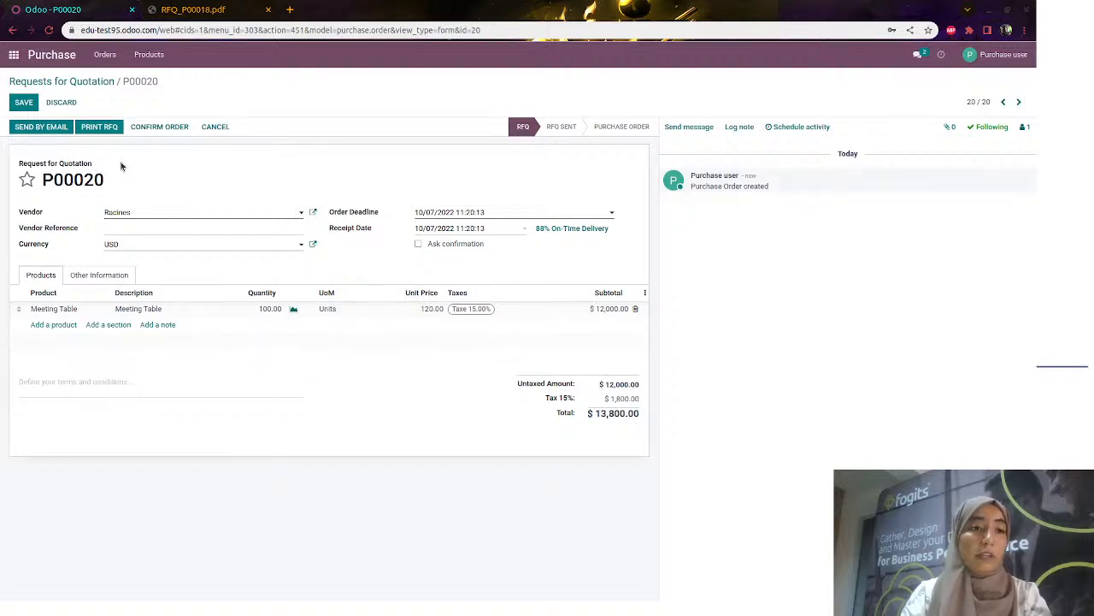
left_click(162, 127)
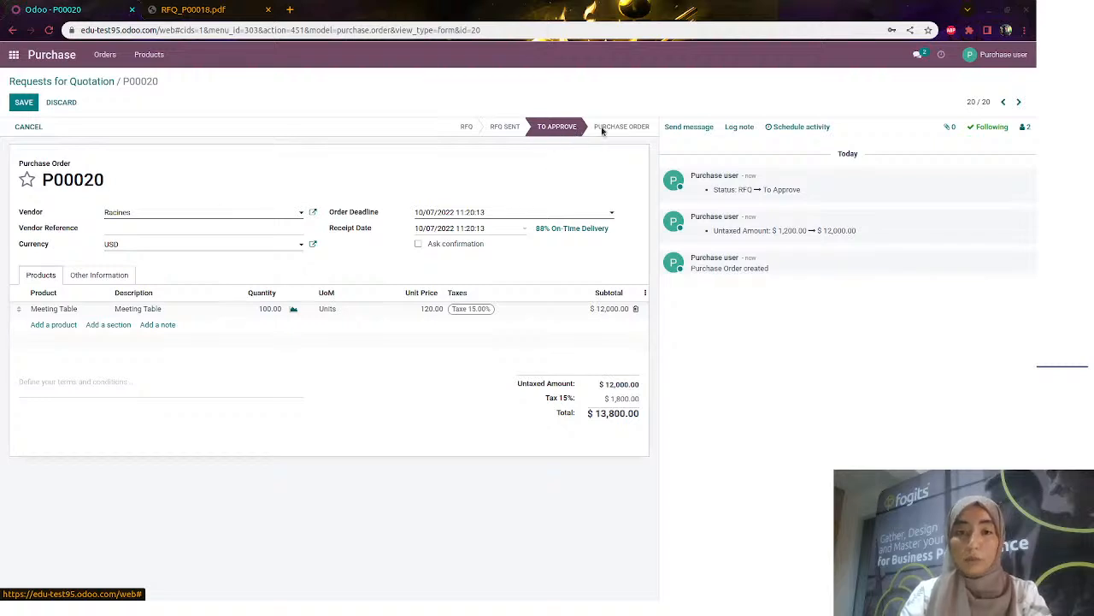
left_click(991, 55)
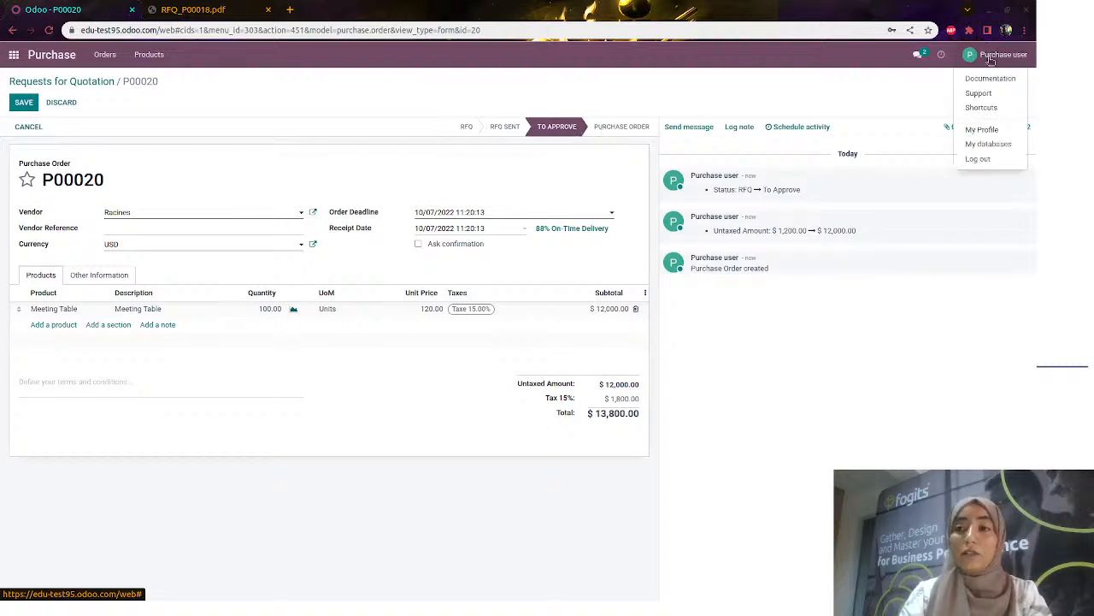
Log out of the Purchase user and sign back in as the administrator
left_click(977, 158)
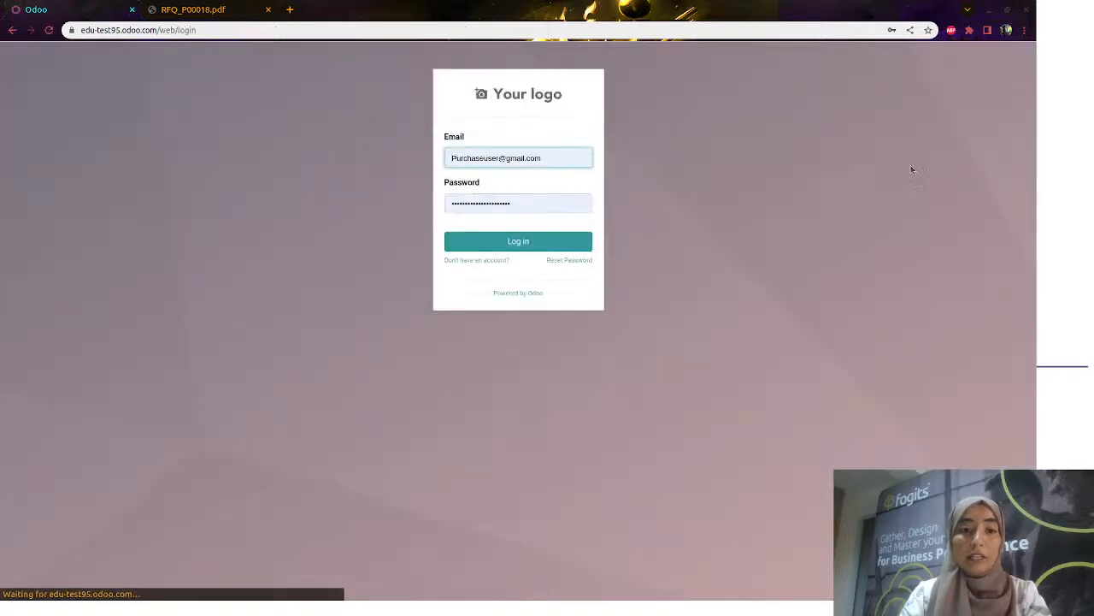
left_click(582, 161)
triple_click(575, 159)
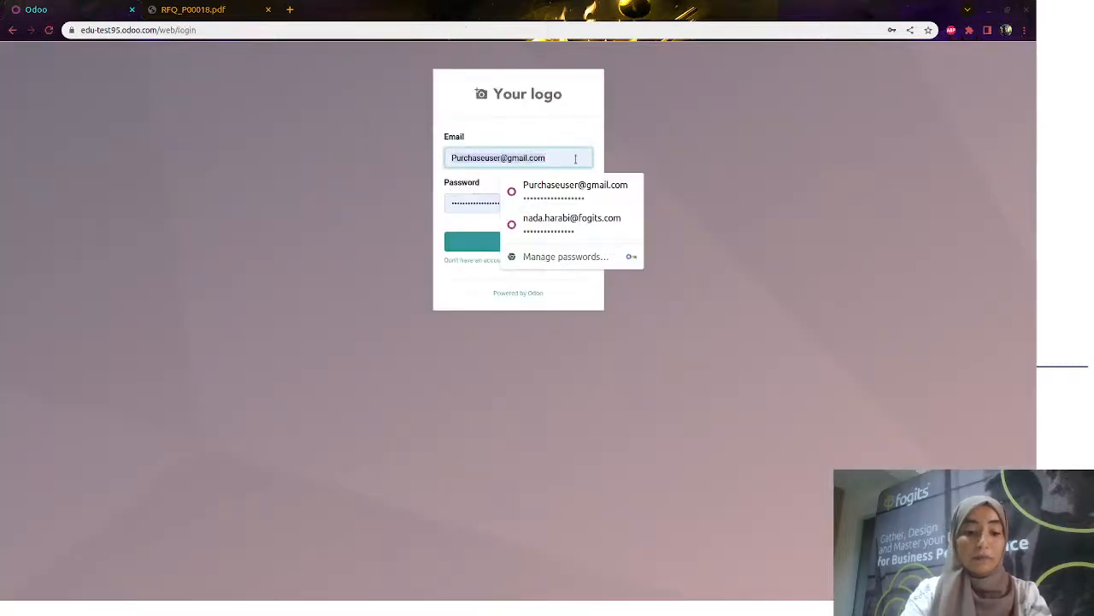
type("nad")
left_click(572, 188)
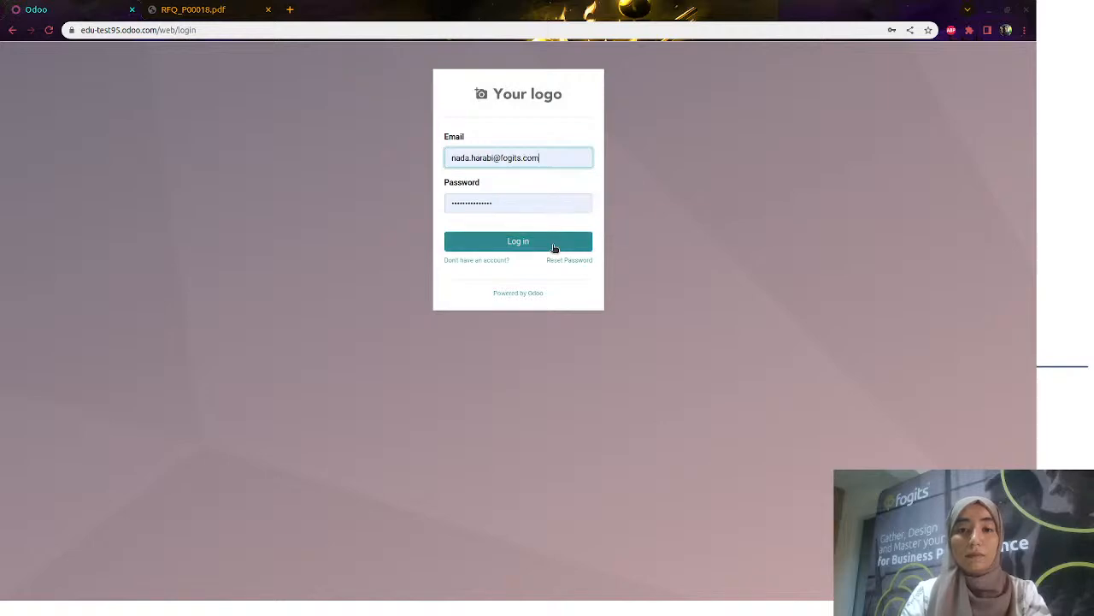
left_click(551, 243)
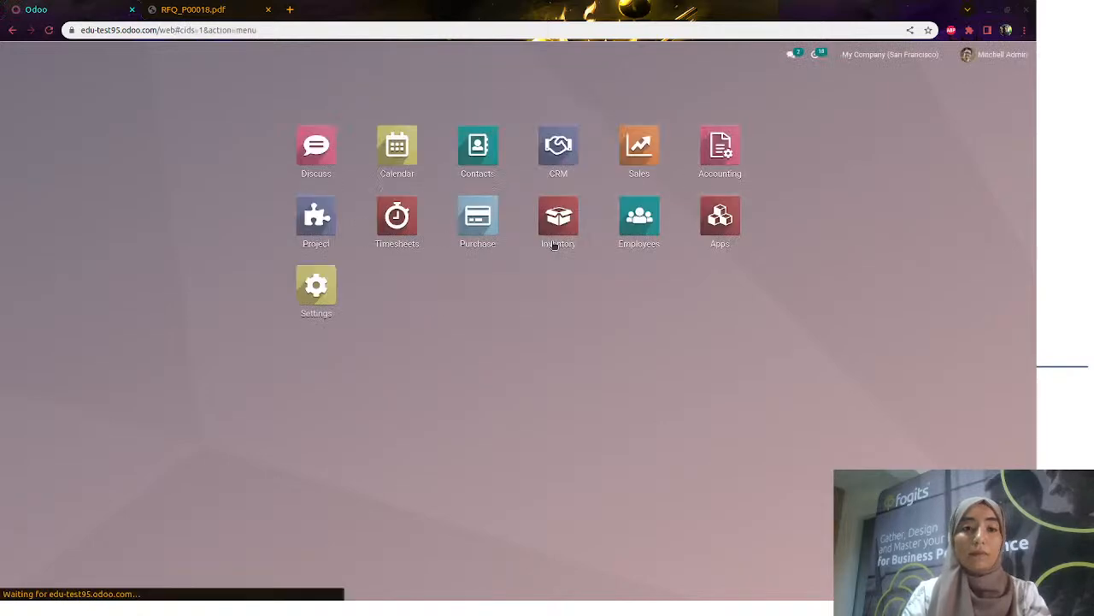
Open P00020 in Purchase and approve the order
left_click(482, 224)
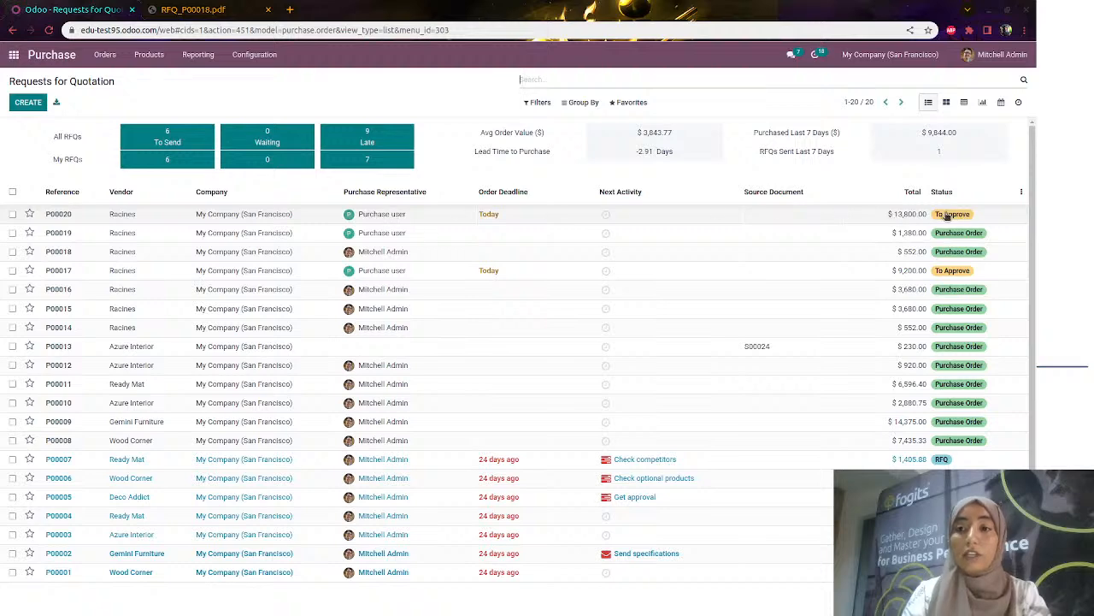
left_click(735, 217)
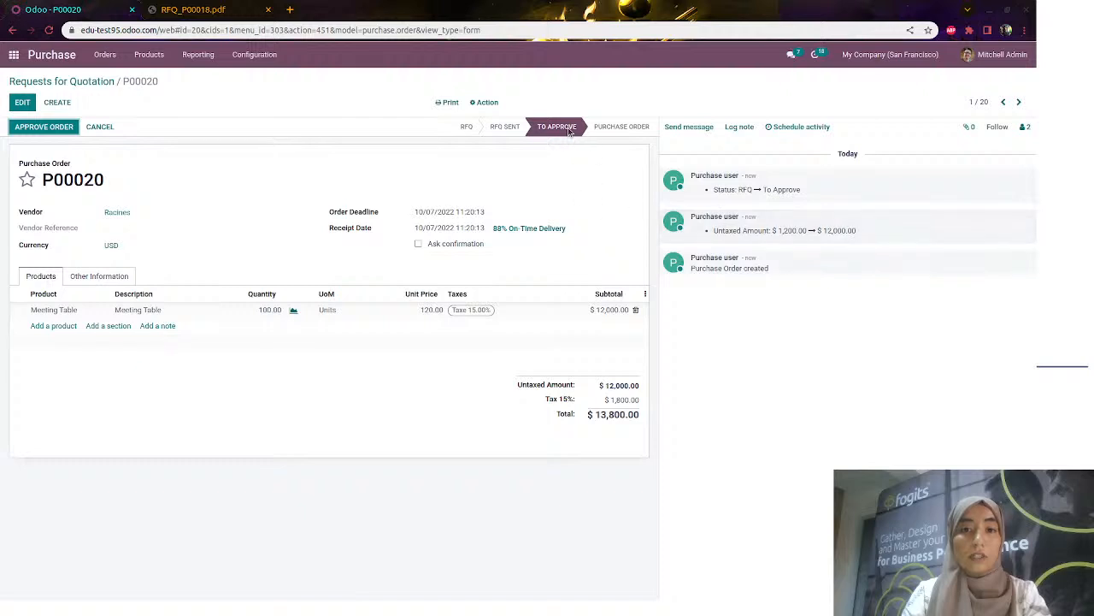
left_click(54, 130)
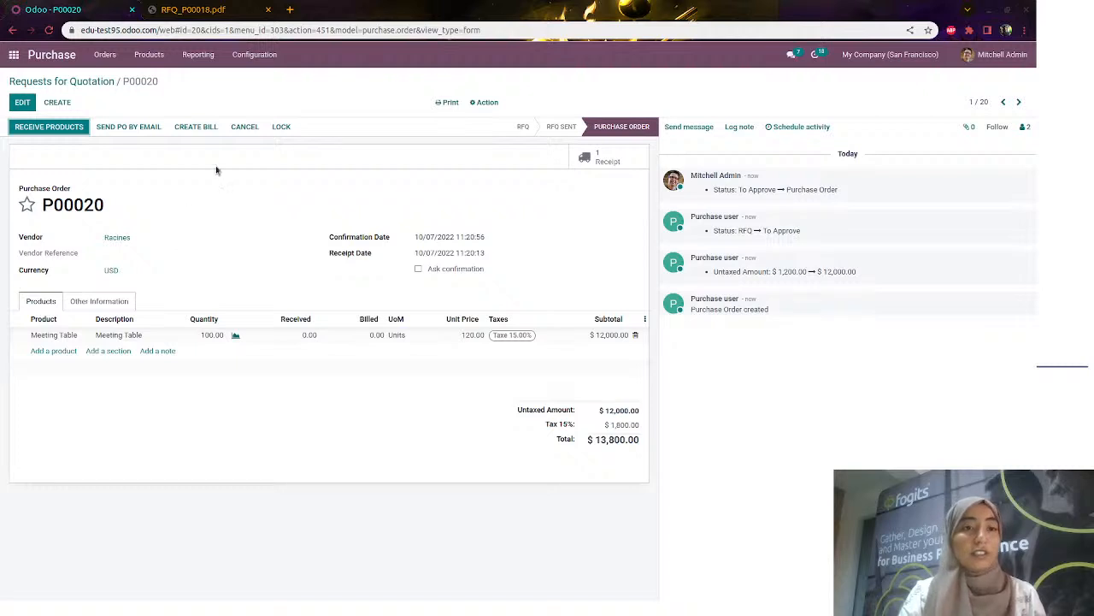
left_click(257, 58)
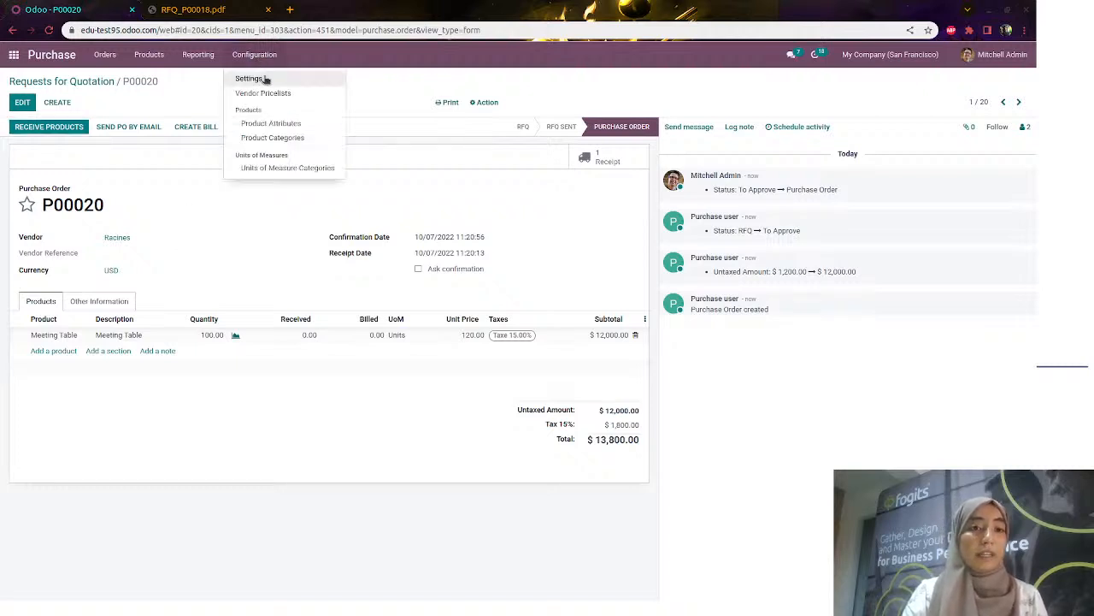
left_click(264, 78)
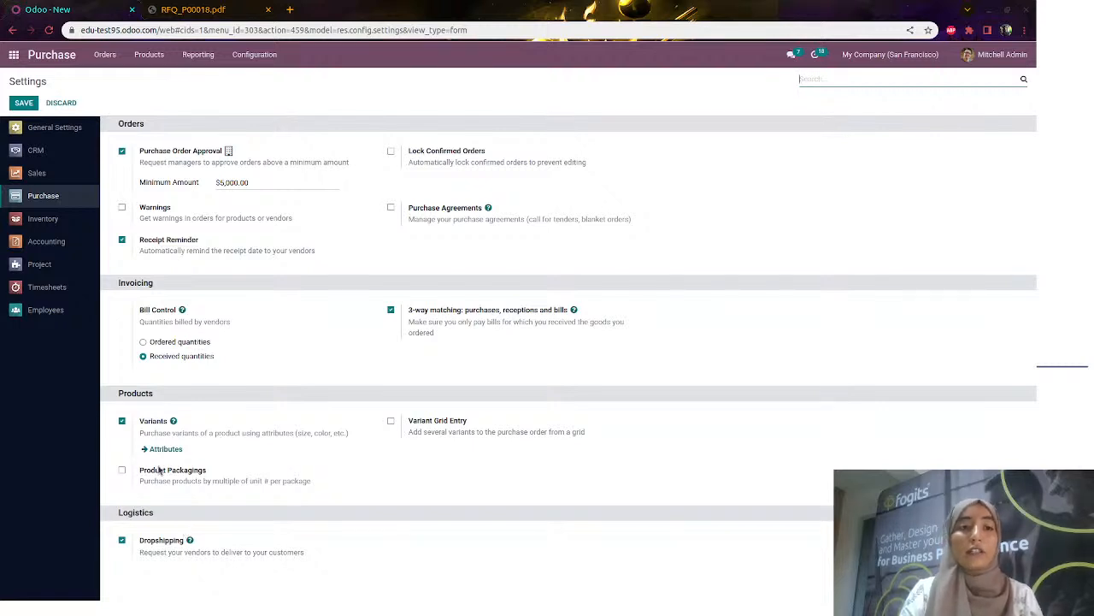
left_click(151, 54)
left_click(156, 77)
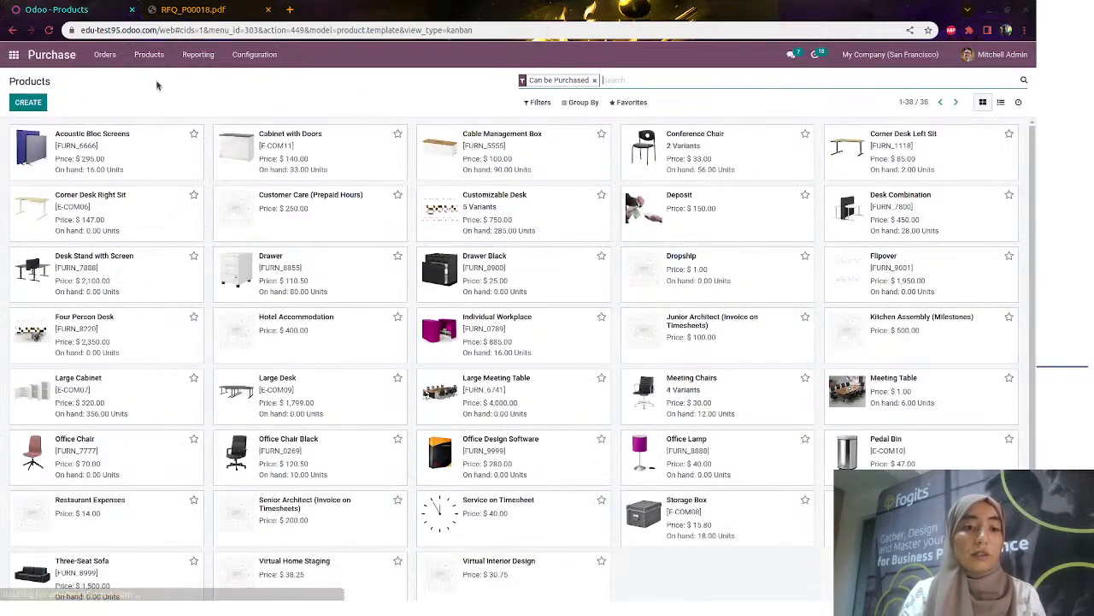
left_click(254, 54)
left_click(256, 77)
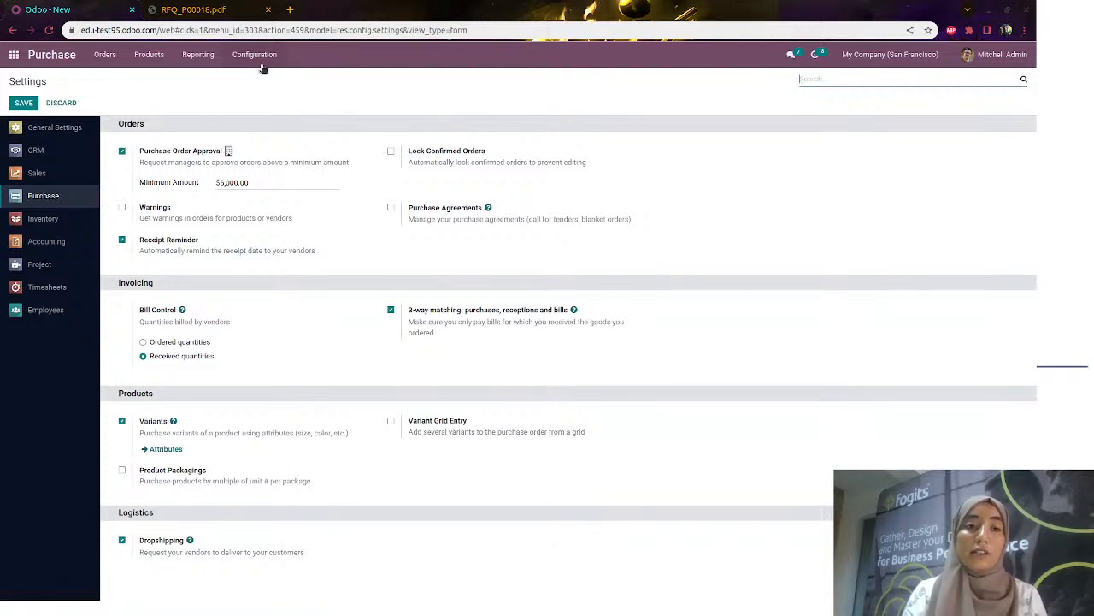
left_click(149, 53)
left_click(152, 79)
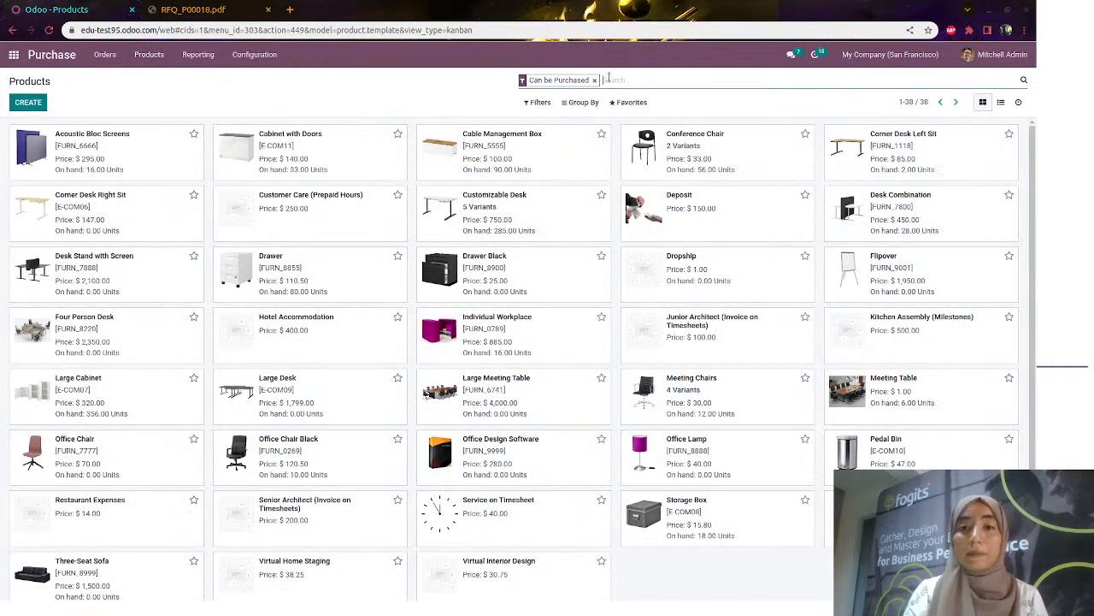
Review Meeting Table's vendor, sales and inventory tabs, save it with Buy and Dropship routes, and go home
type("meeting")
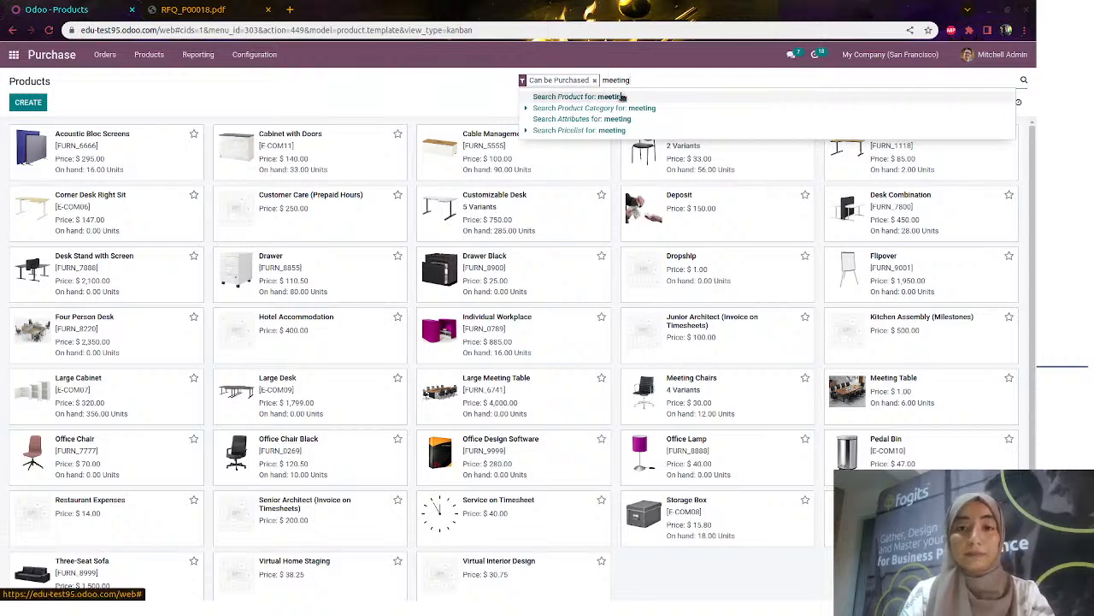
type(" table")
key("Return")
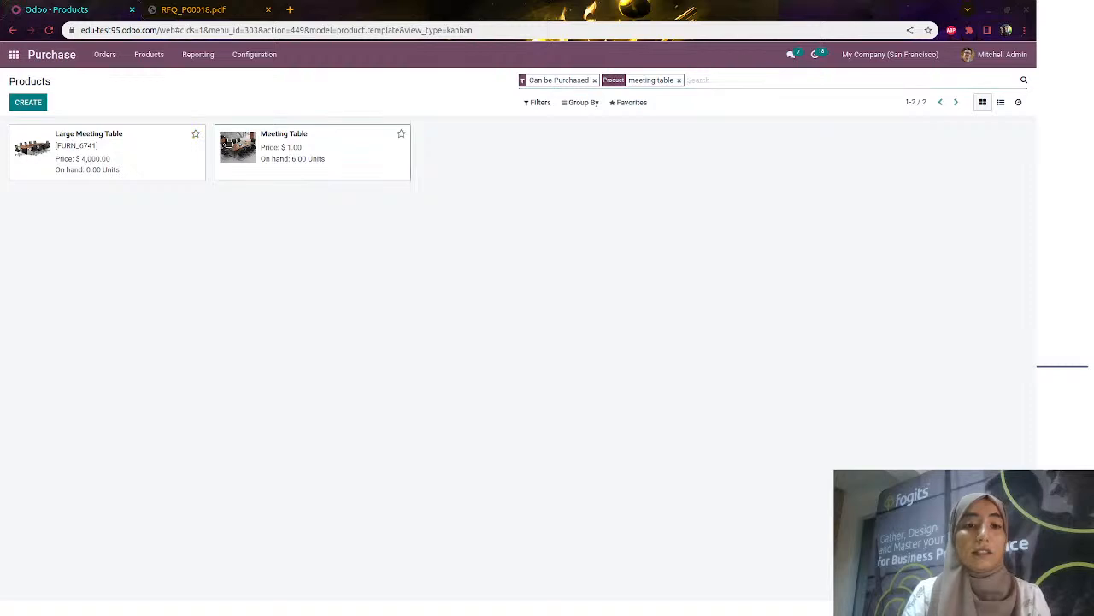
left_click(227, 142)
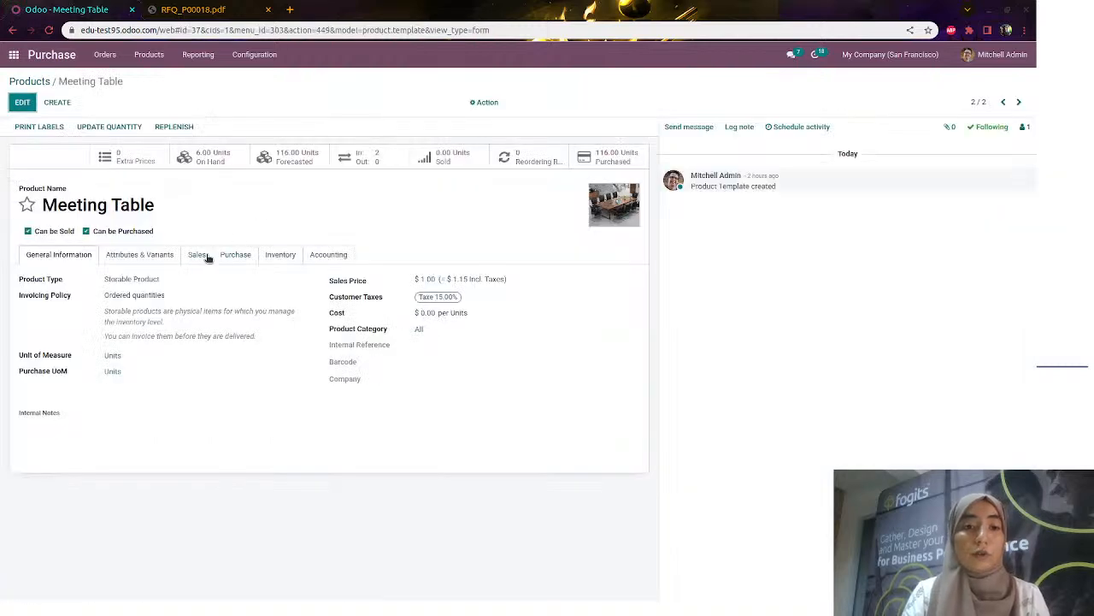
left_click(238, 256)
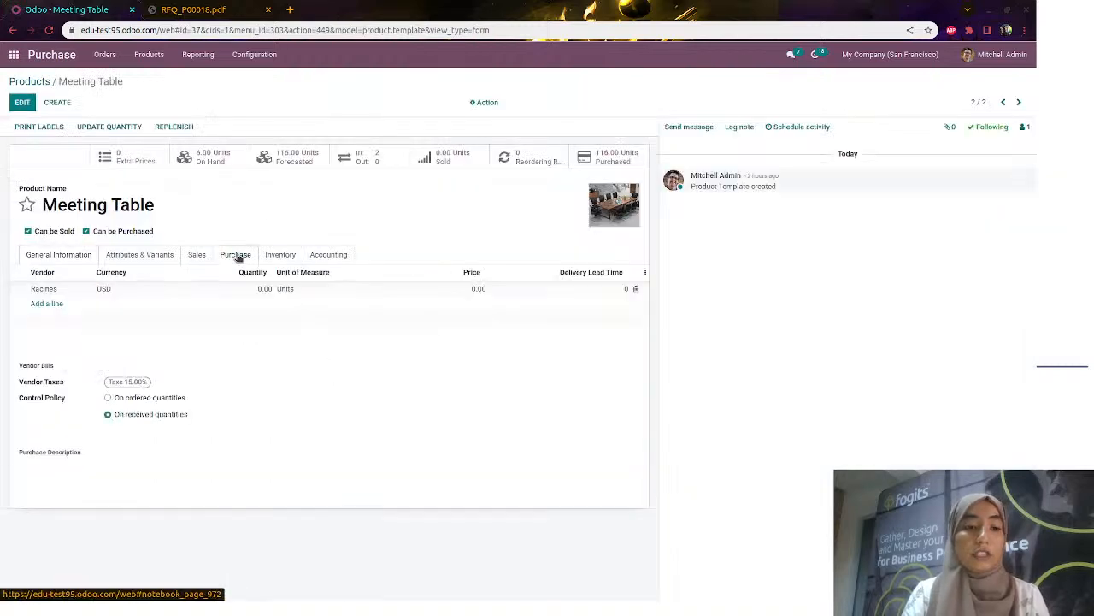
left_click(195, 259)
left_click(157, 255)
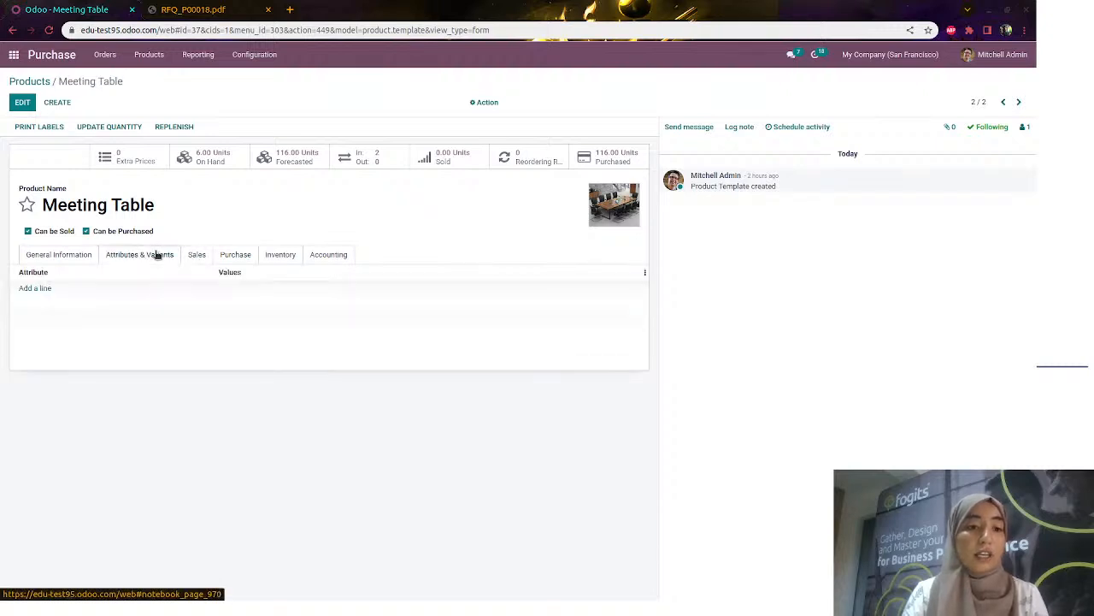
left_click(274, 259)
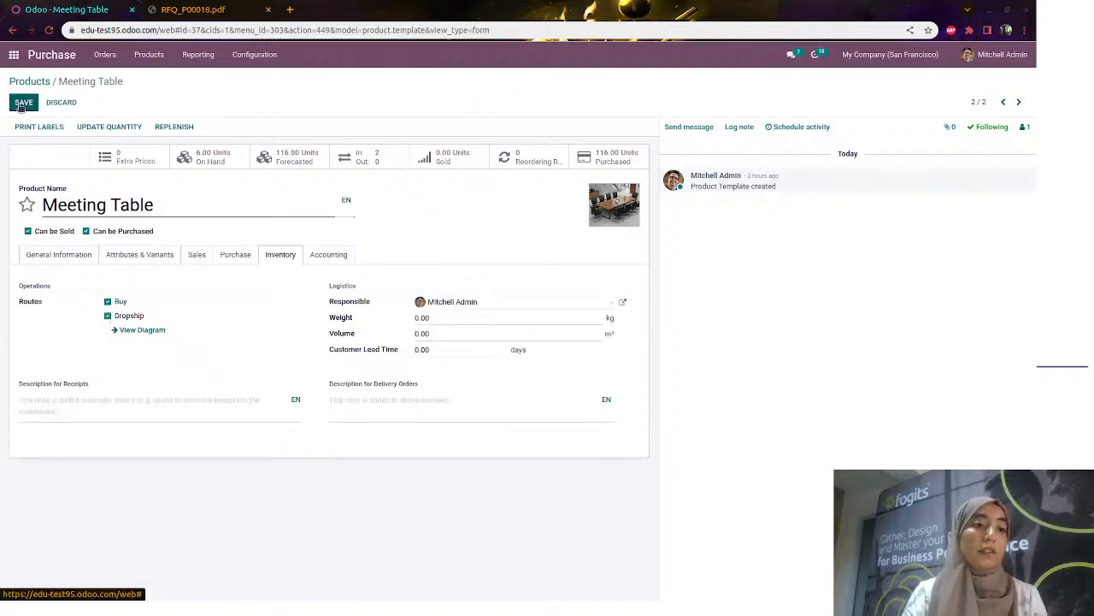
left_click(21, 104)
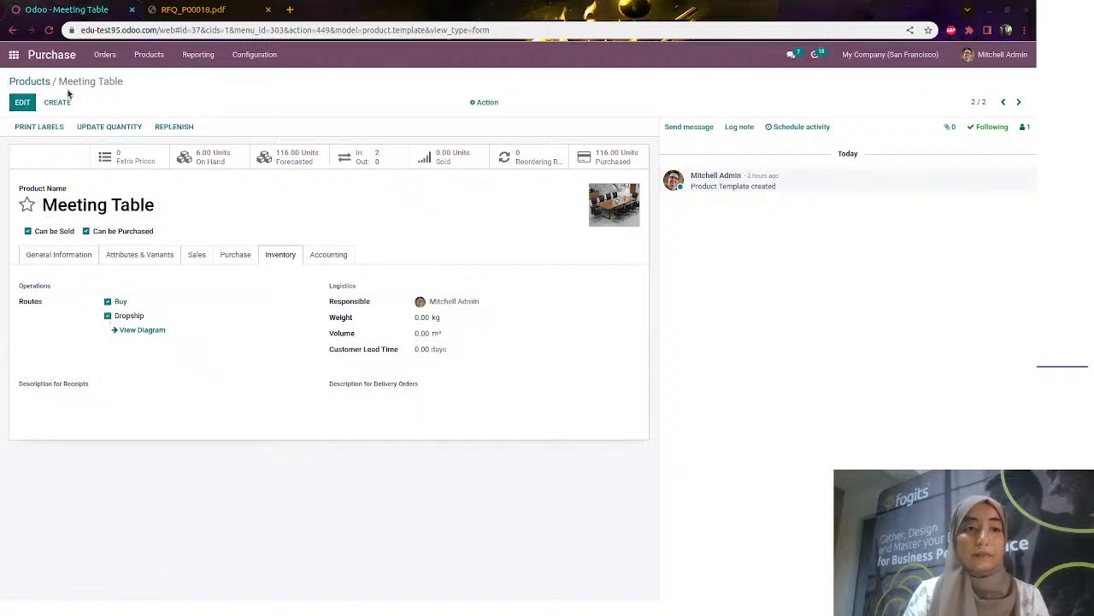
left_click(45, 82)
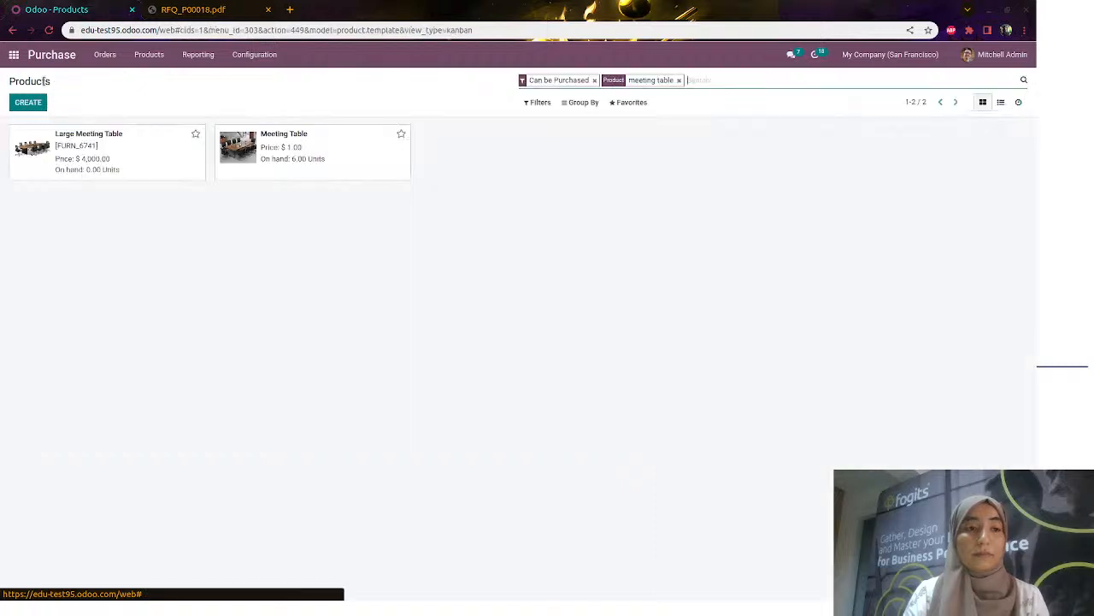
left_click(13, 54)
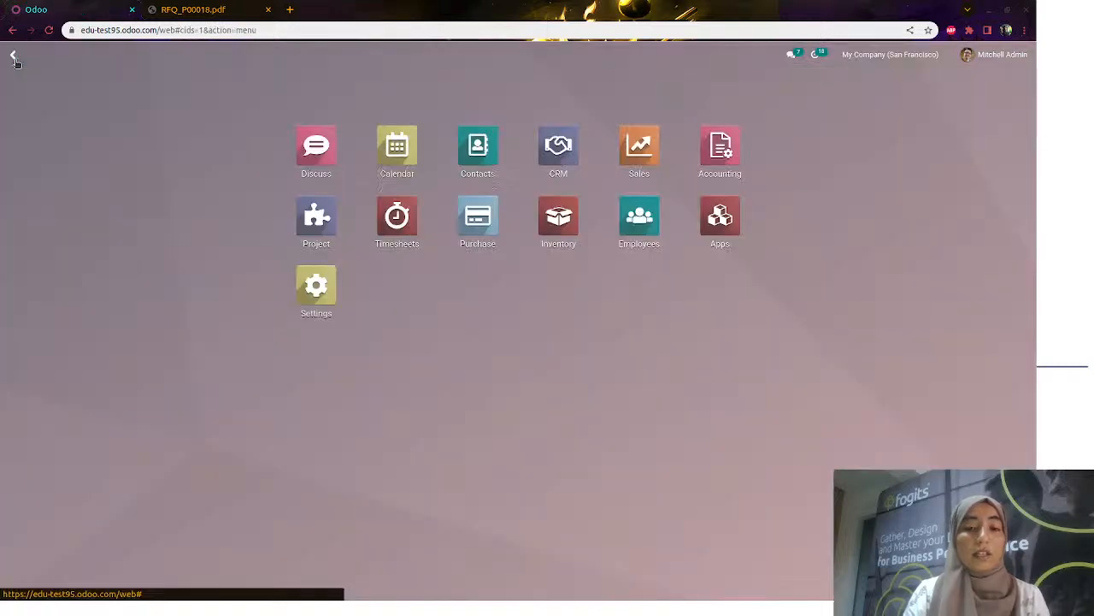
Create and save a quotation for Azure Interior with one Meeting Table
left_click(635, 146)
left_click(27, 101)
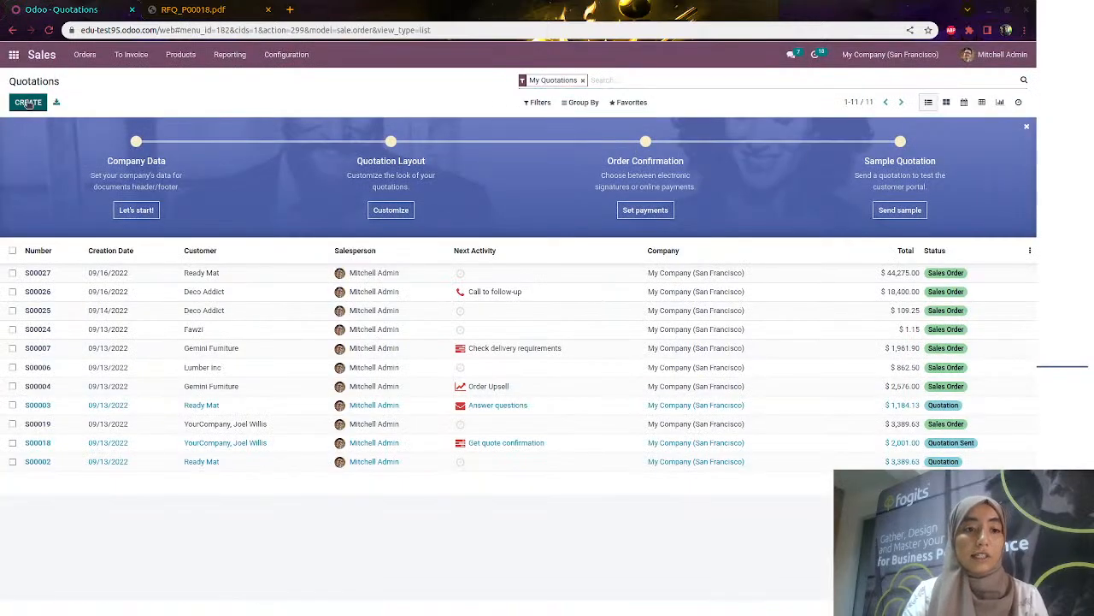
left_click(214, 229)
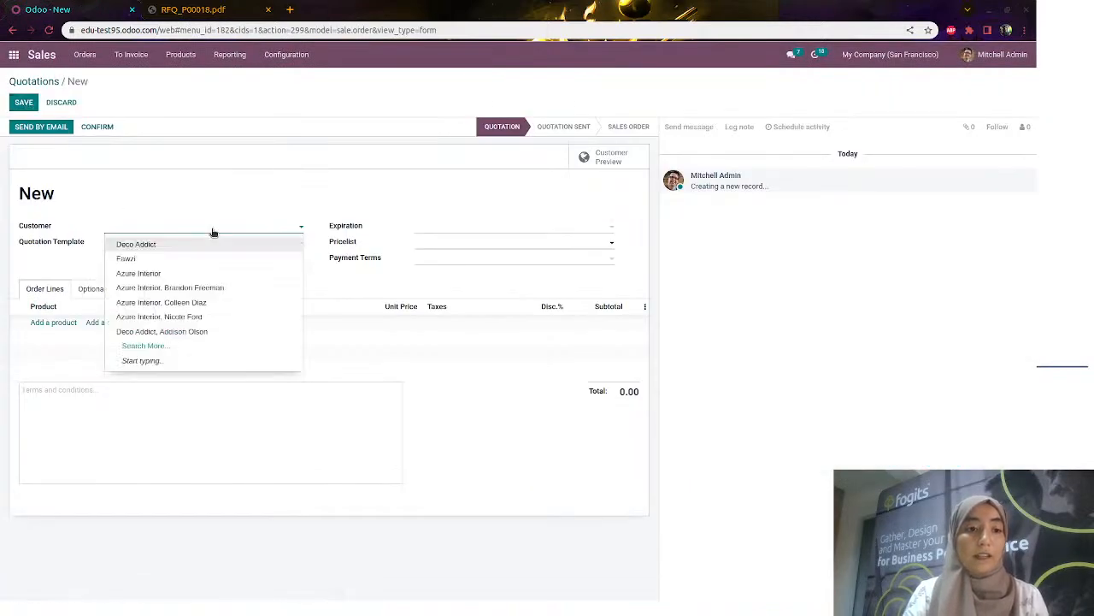
left_click(200, 273)
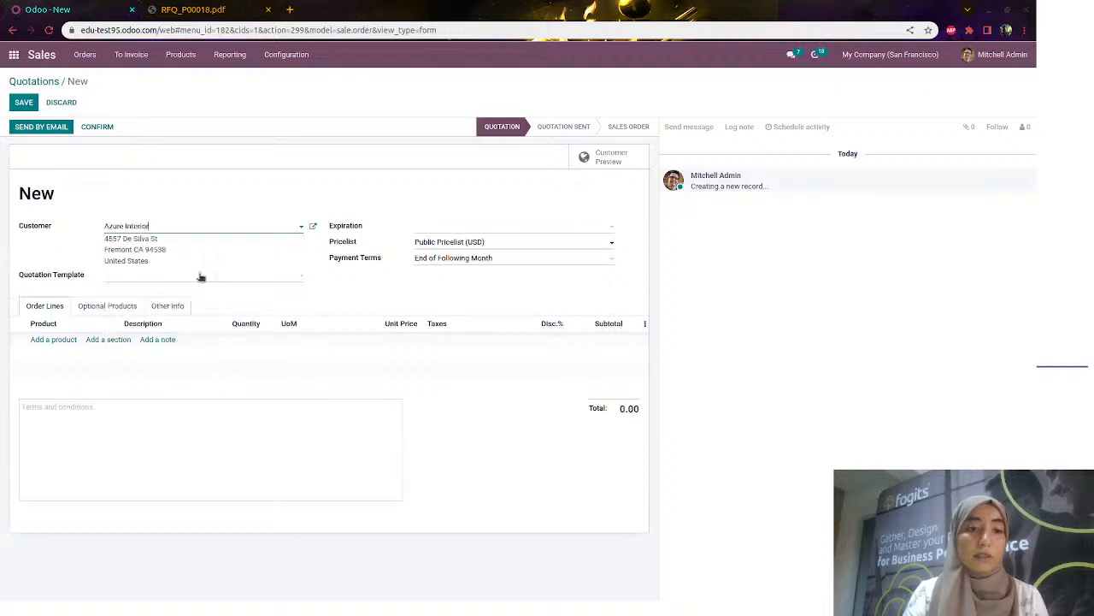
left_click(47, 340)
type("meet")
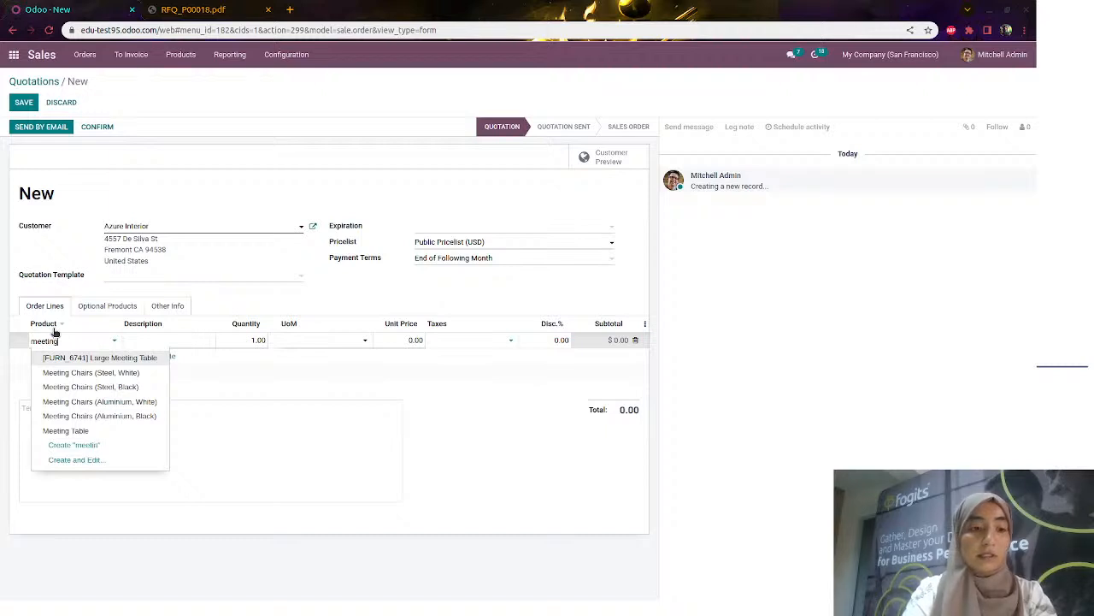
type("ing")
left_click(82, 430)
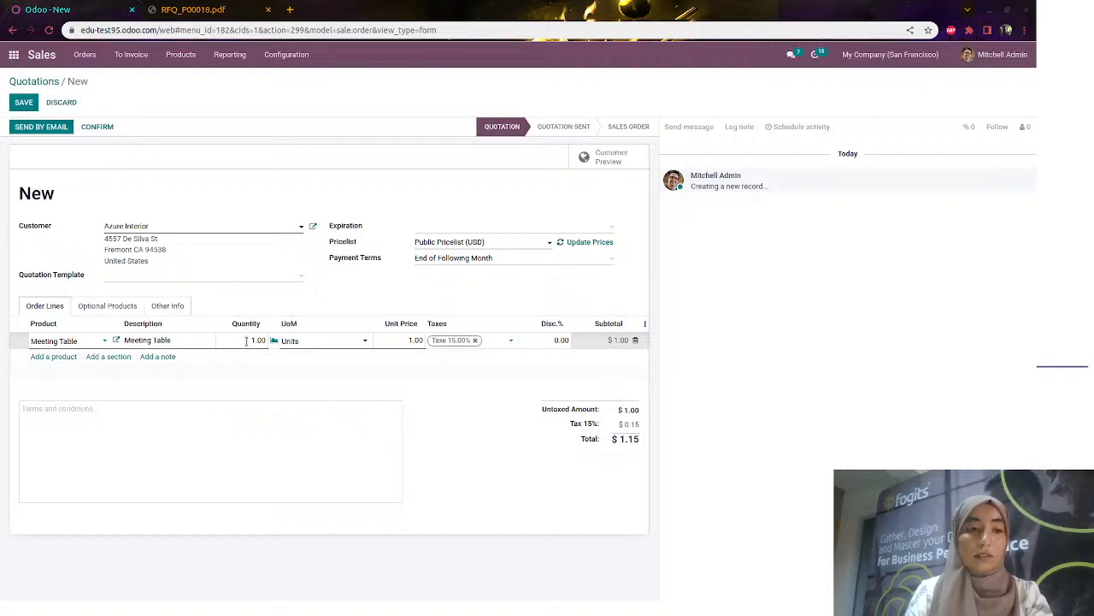
left_click(23, 103)
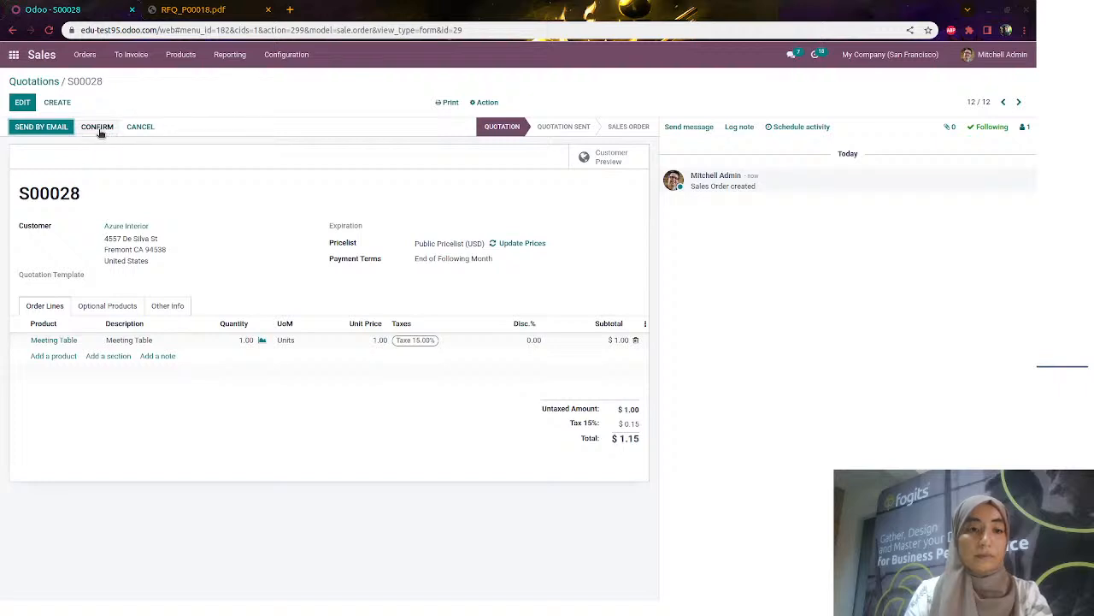
left_click(180, 54)
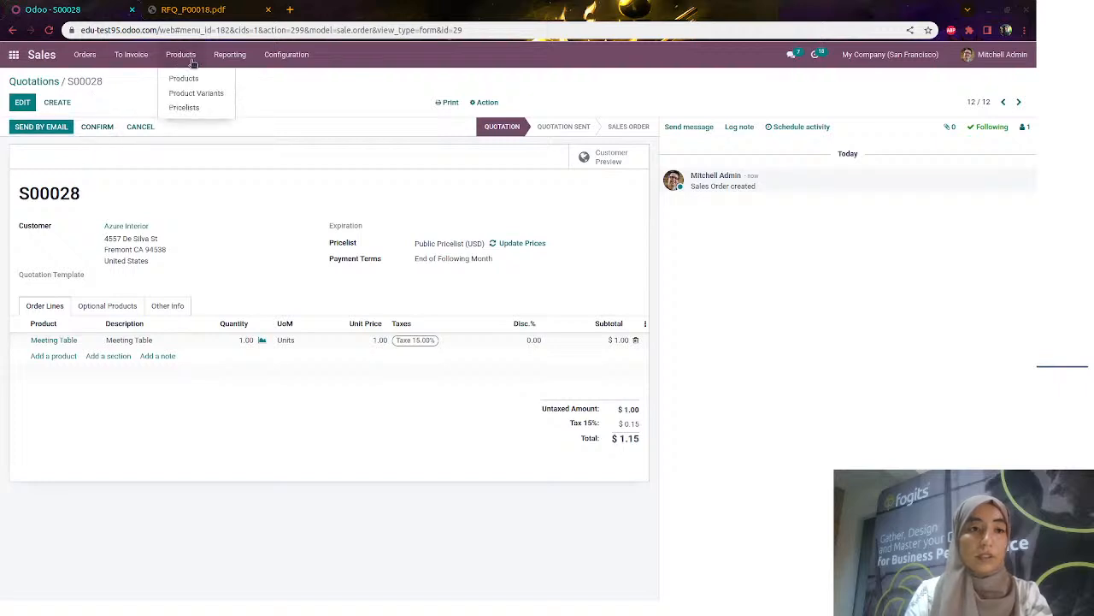
Browse the sellable products catalogue, glance at Office Chair Black, then start a new product
left_click(191, 78)
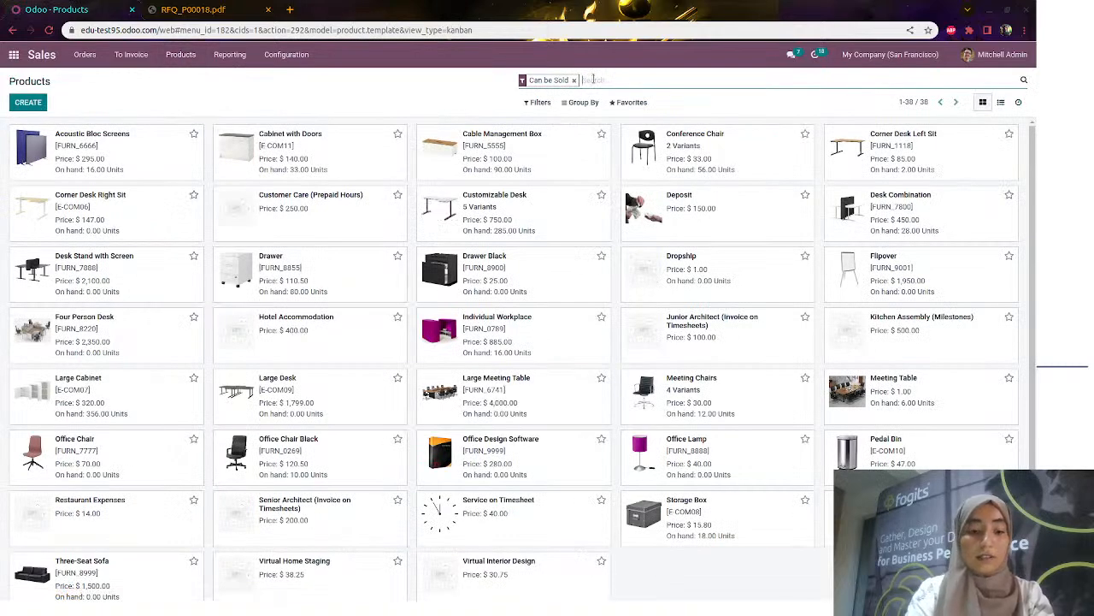
type("m")
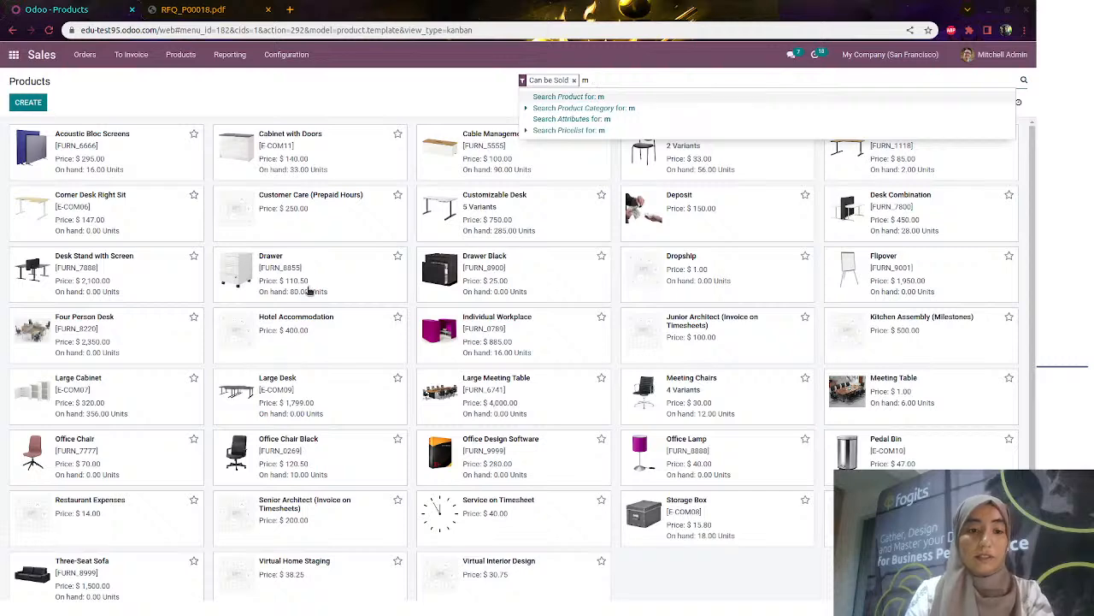
key("BackSpace")
left_click(326, 454)
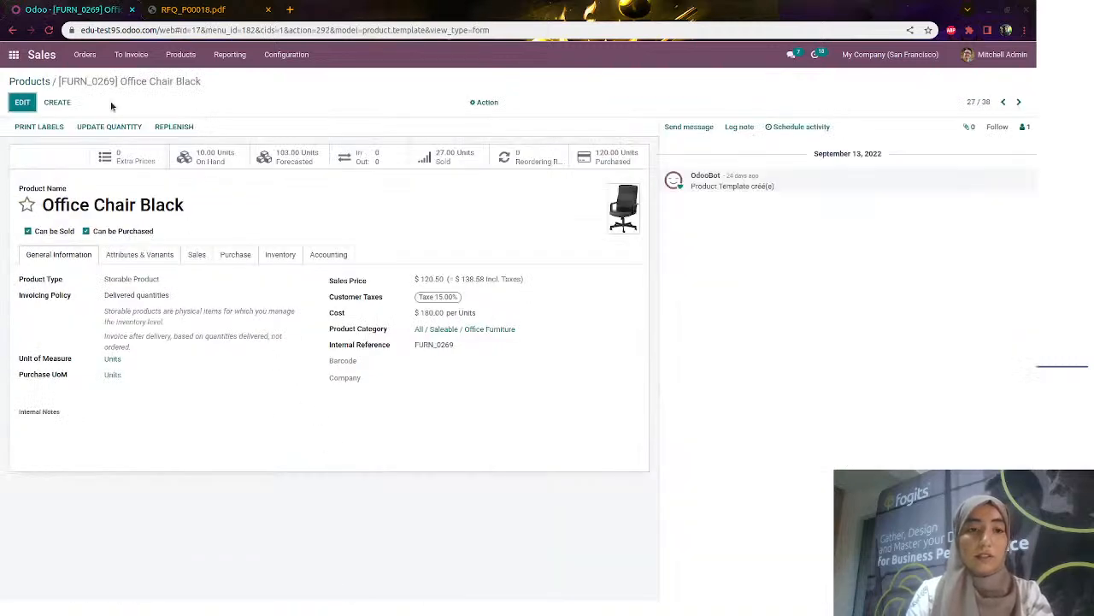
left_click(34, 82)
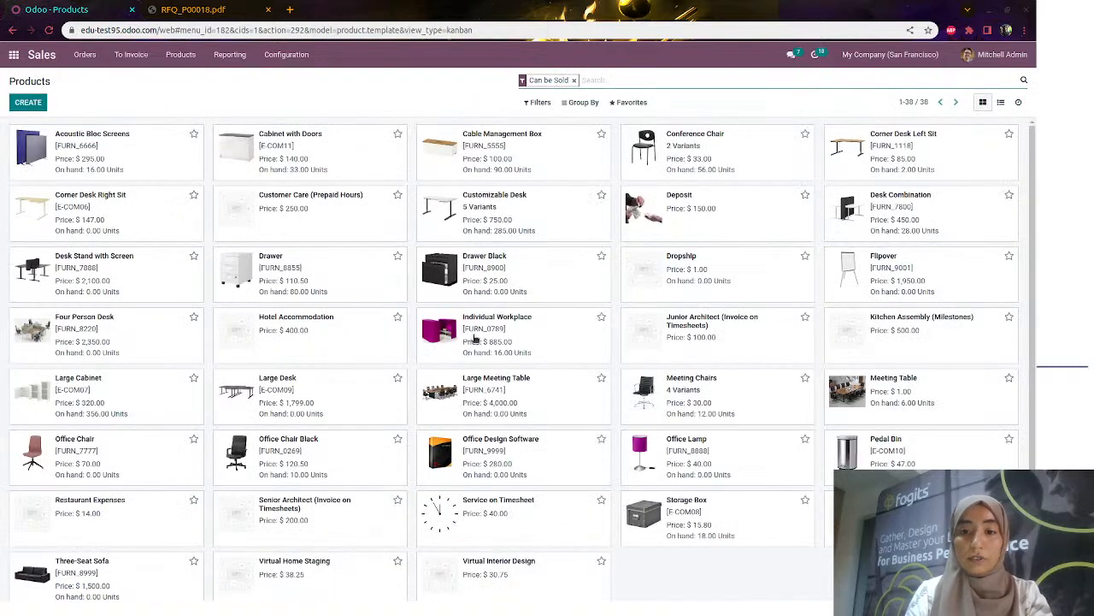
scroll(539, 346, "down", 1)
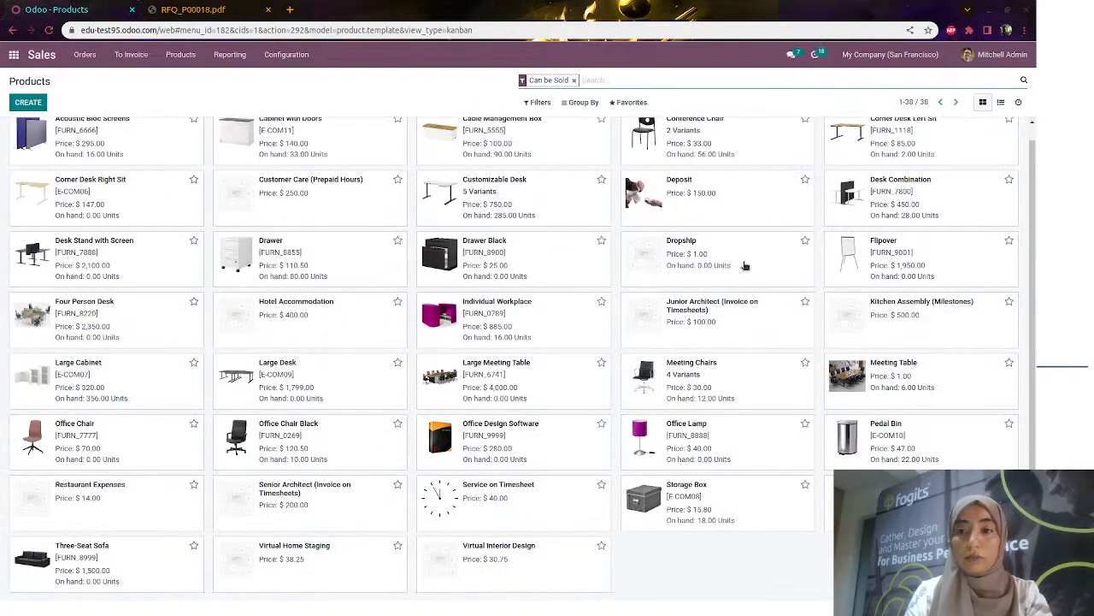
scroll(746, 272, "up", 1)
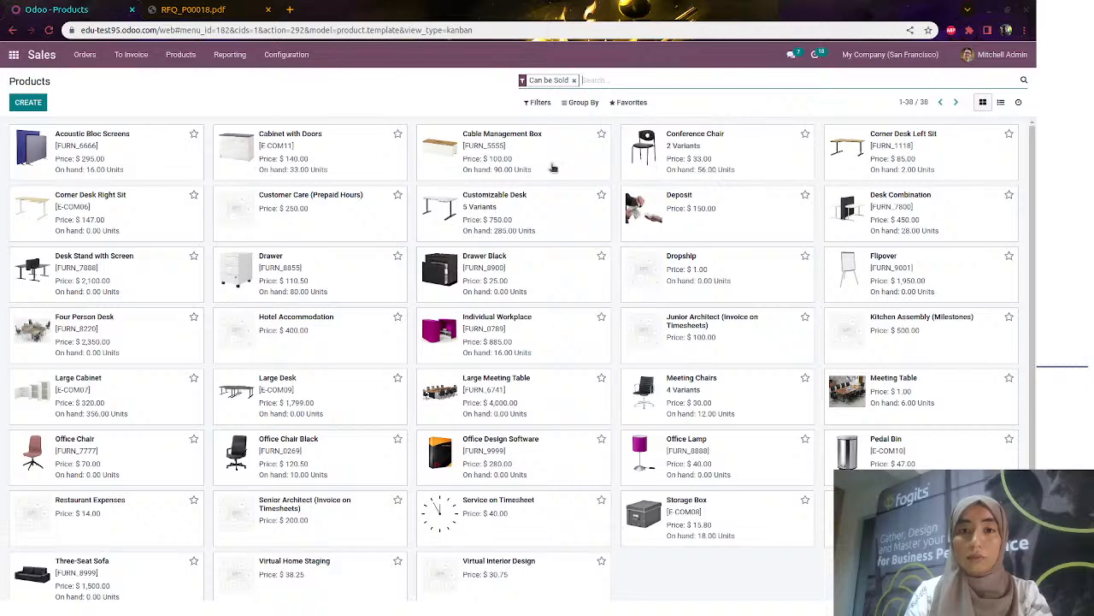
scroll(274, 227, "down", 1)
scroll(154, 162, "up", 1)
left_click(39, 104)
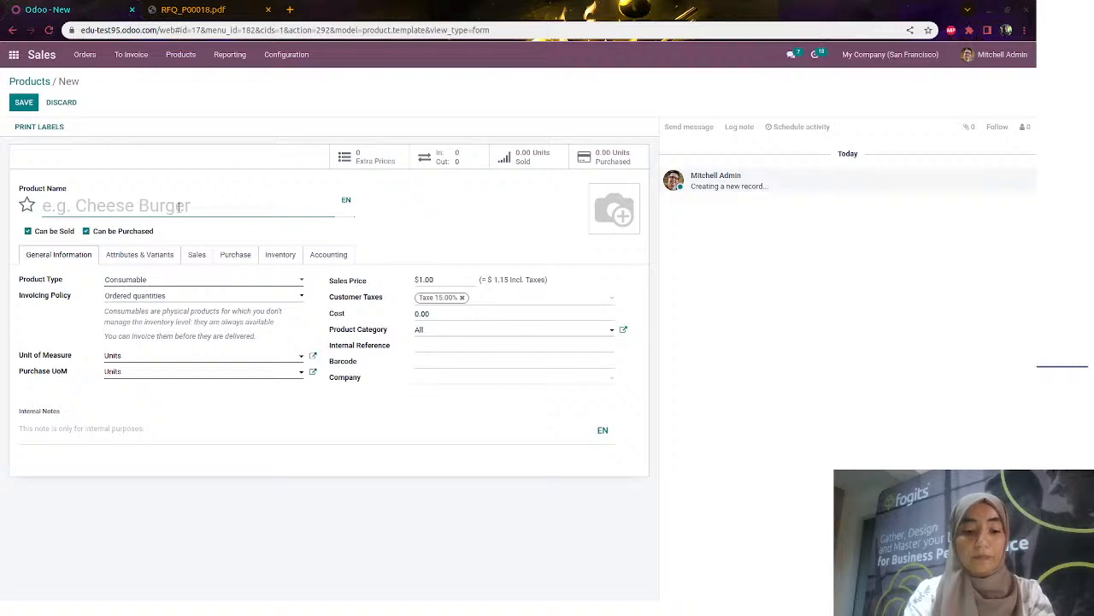
Name the new product 'Kitchen table', make it a Storable Product, and add vendor Racines
type("Kitchen ta")
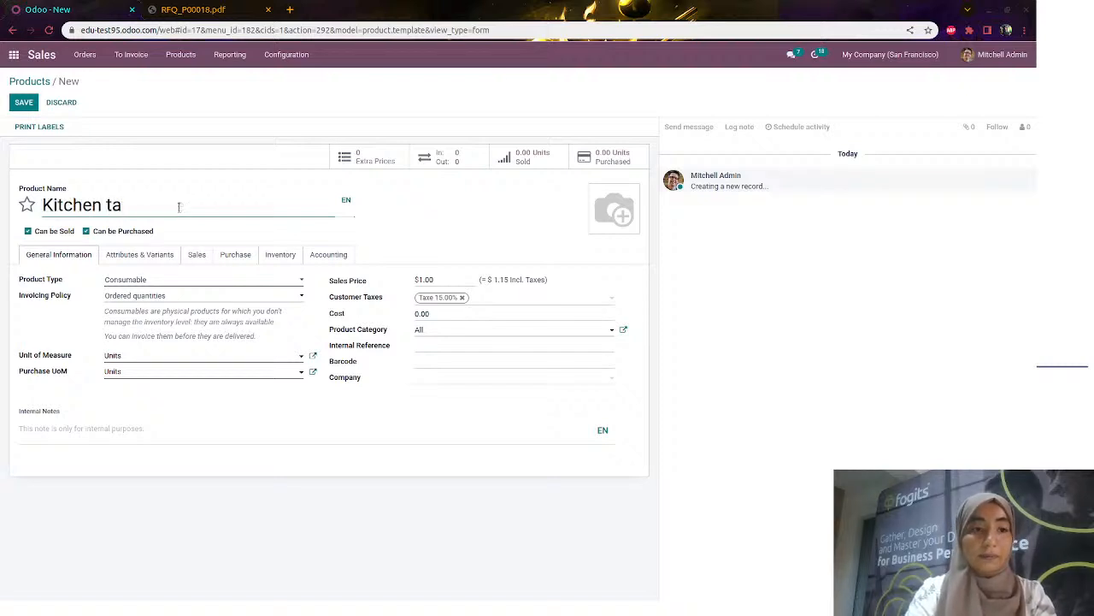
type("ble")
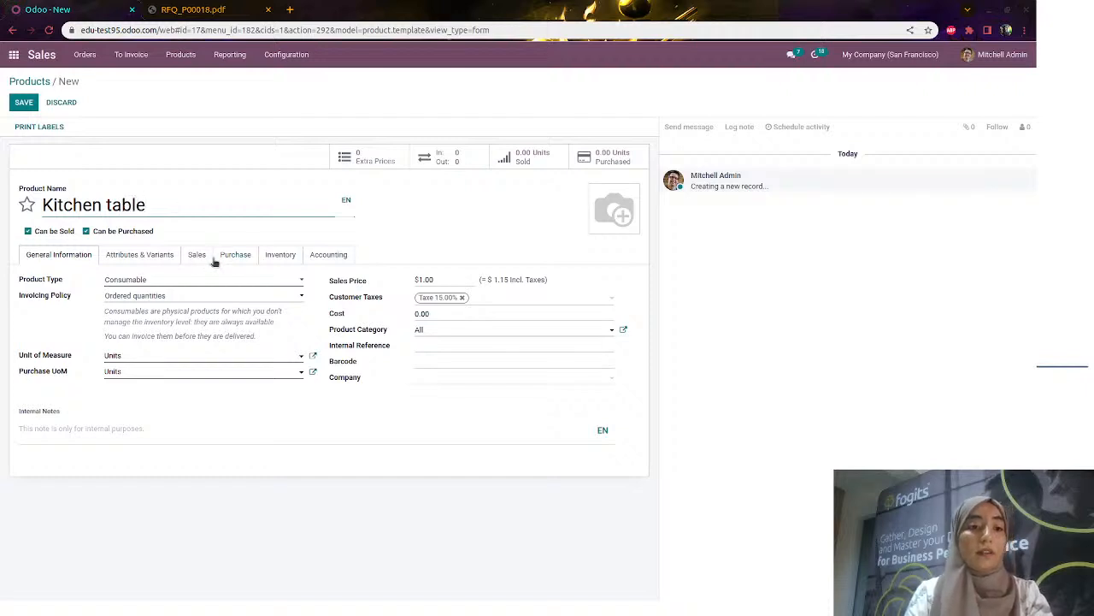
left_click(183, 280)
left_click(172, 310)
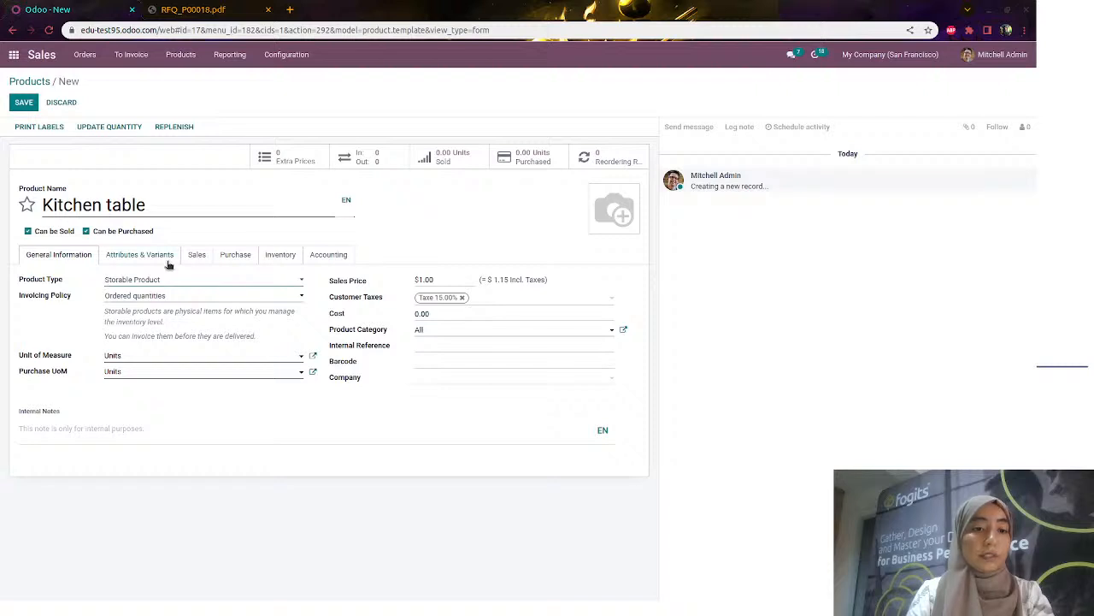
left_click(235, 254)
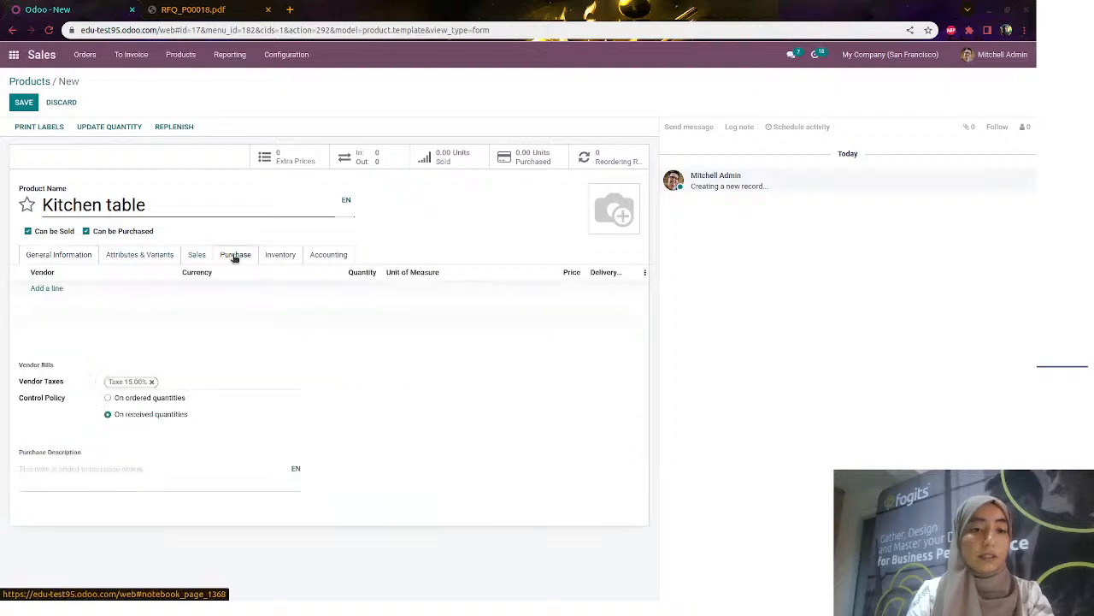
left_click(57, 288)
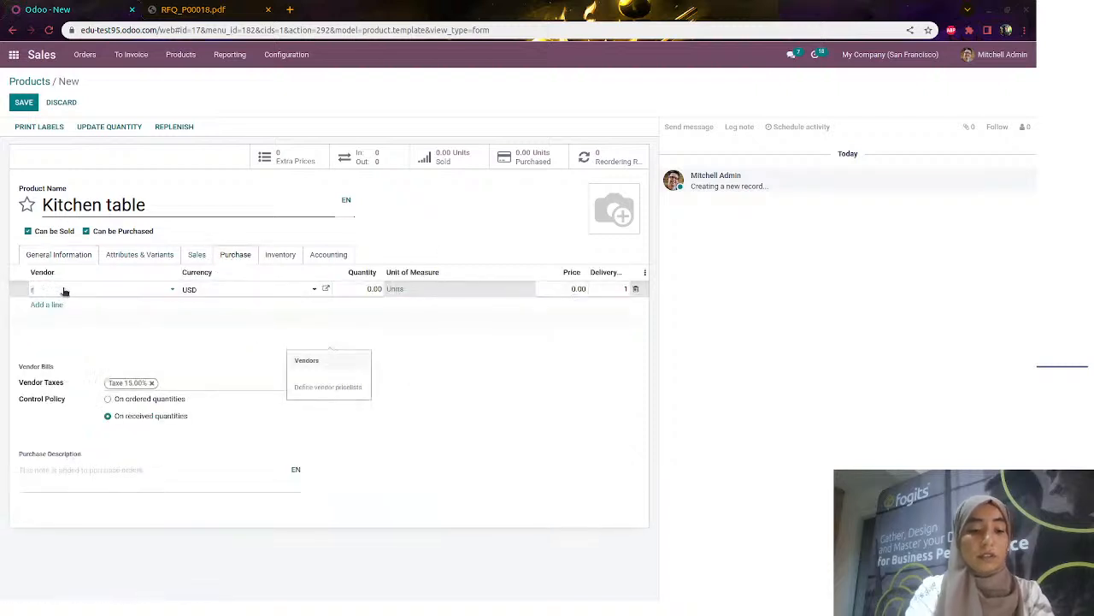
type("racine")
left_click(65, 307)
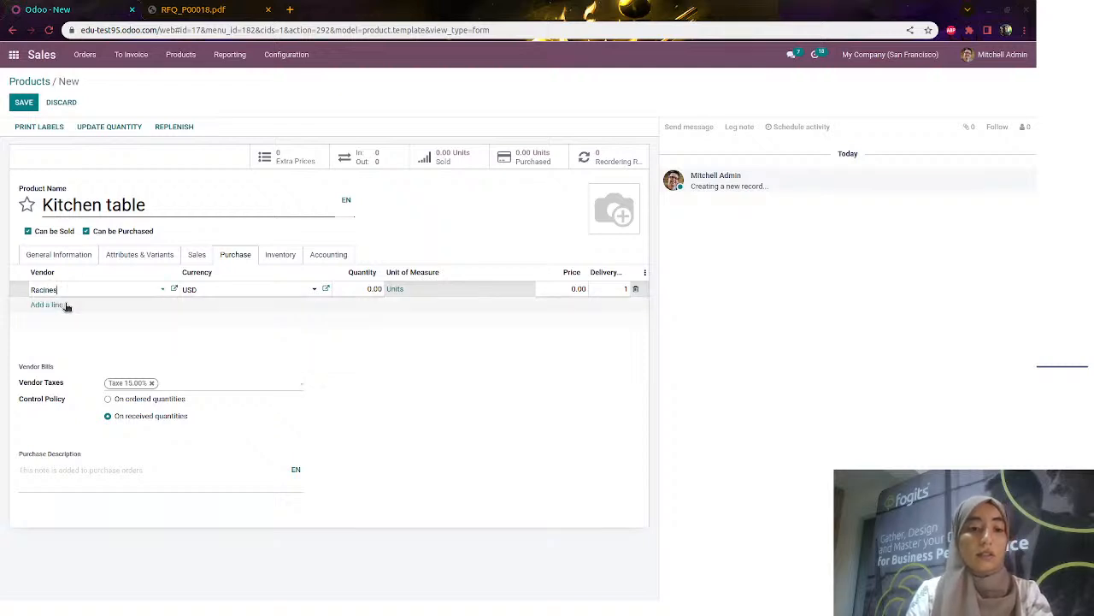
Enable the Dropship route for Kitchen table and save the product
left_click(195, 254)
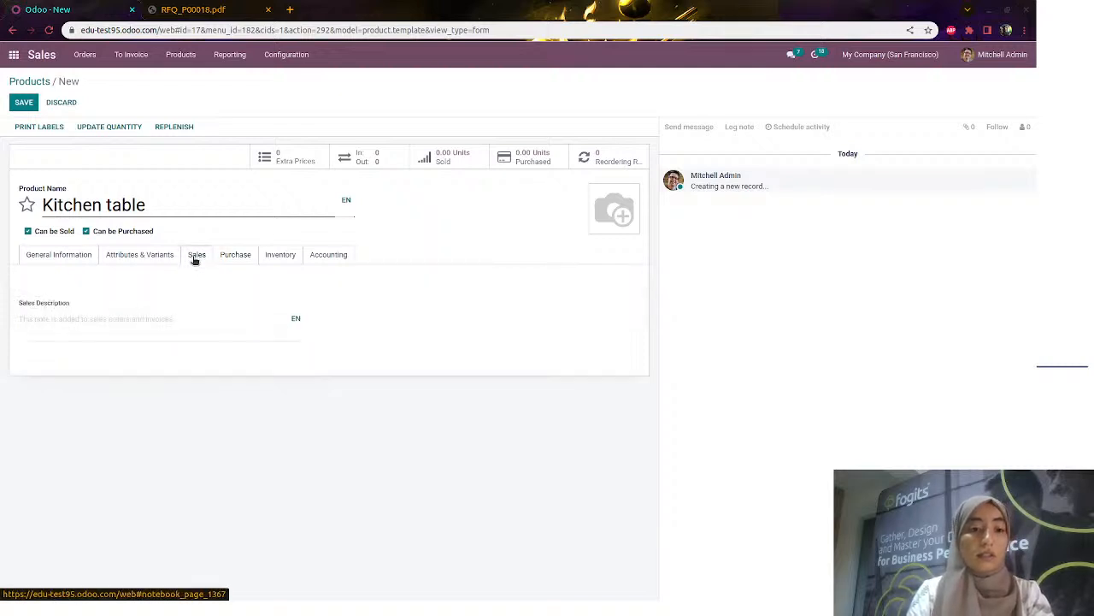
left_click(274, 255)
left_click(109, 316)
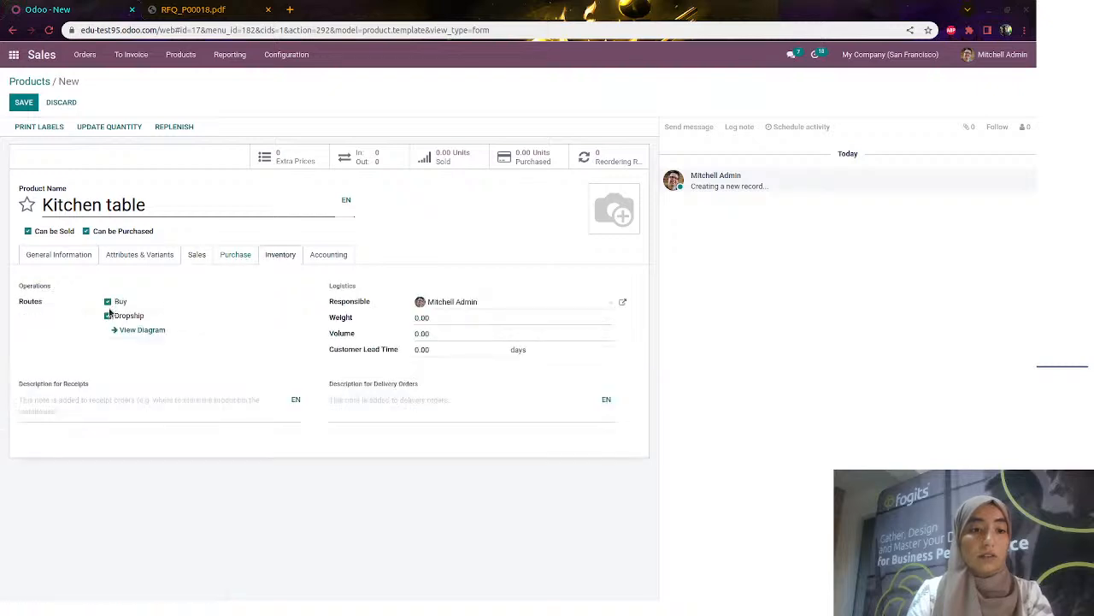
left_click(23, 103)
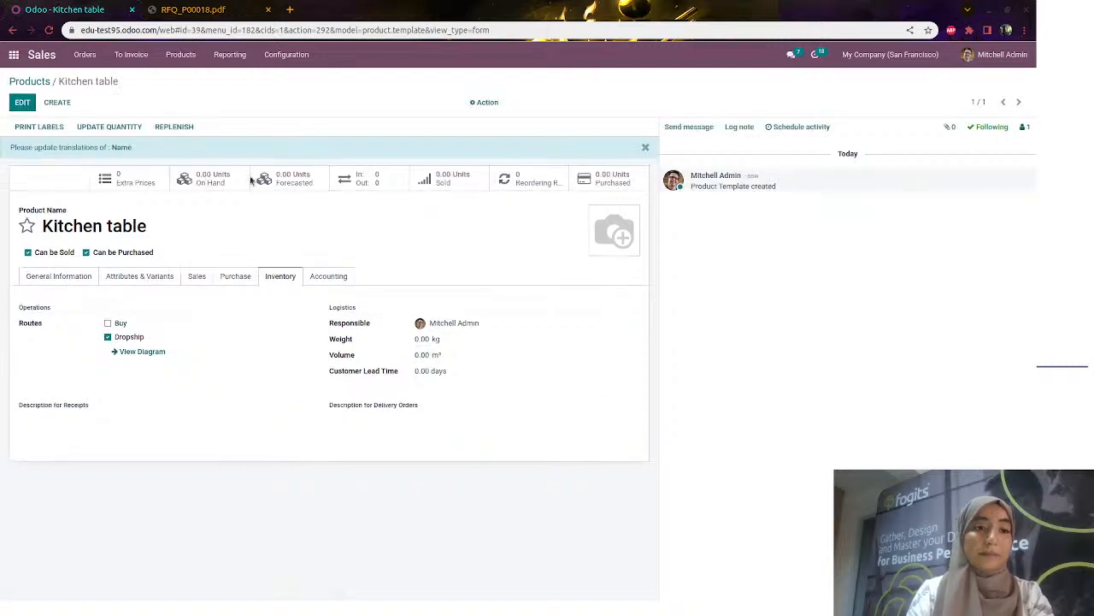
Create a quotation for Azure Interior with one Kitchen table, save it, and confirm it as S00029
left_click(90, 54)
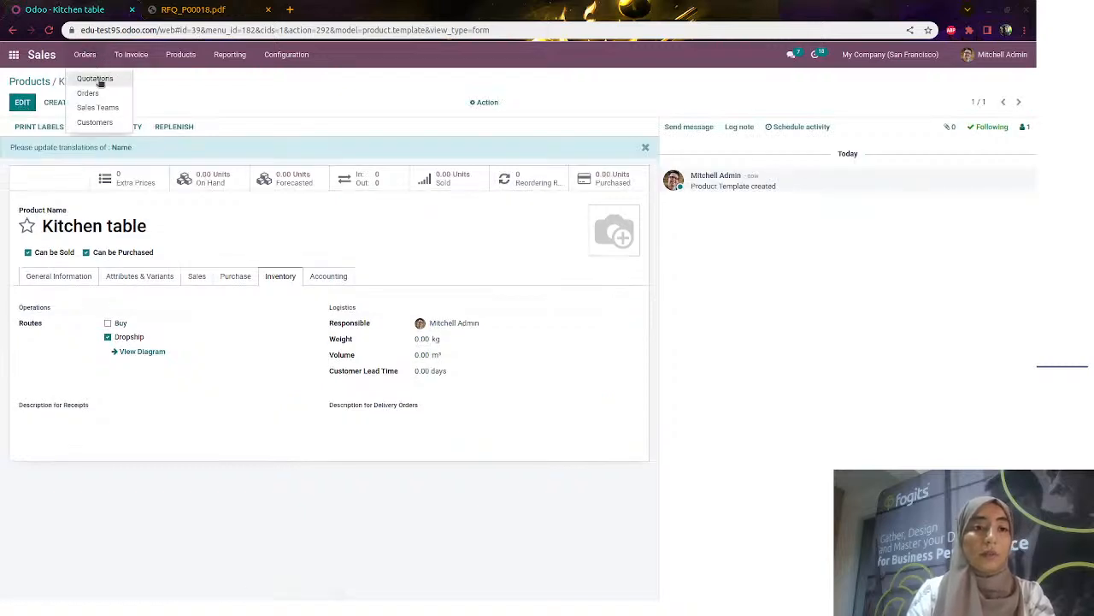
left_click(99, 80)
left_click(24, 102)
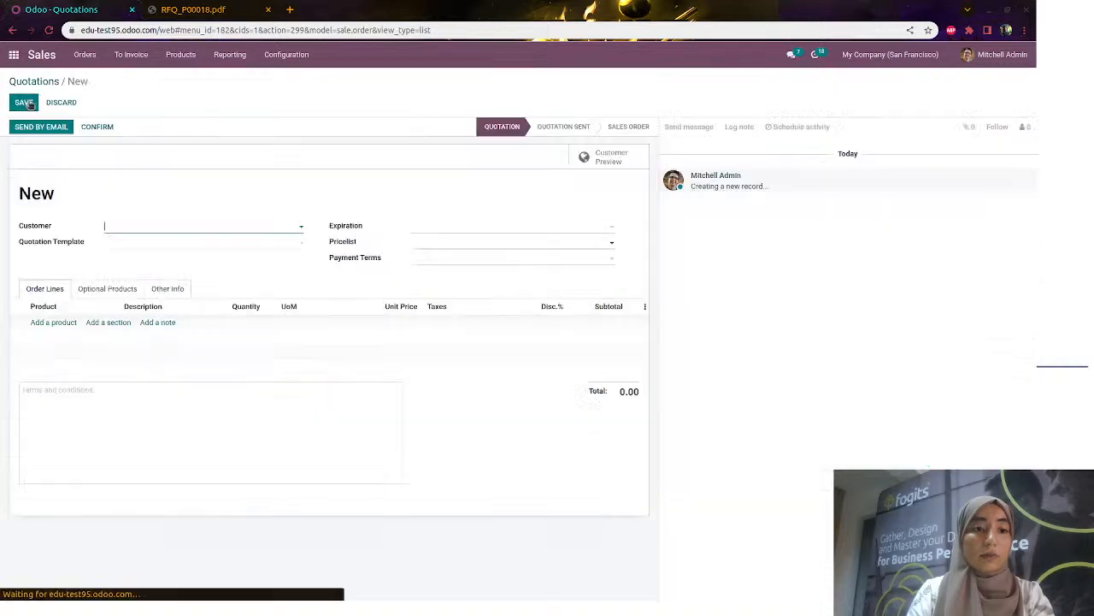
left_click(143, 229)
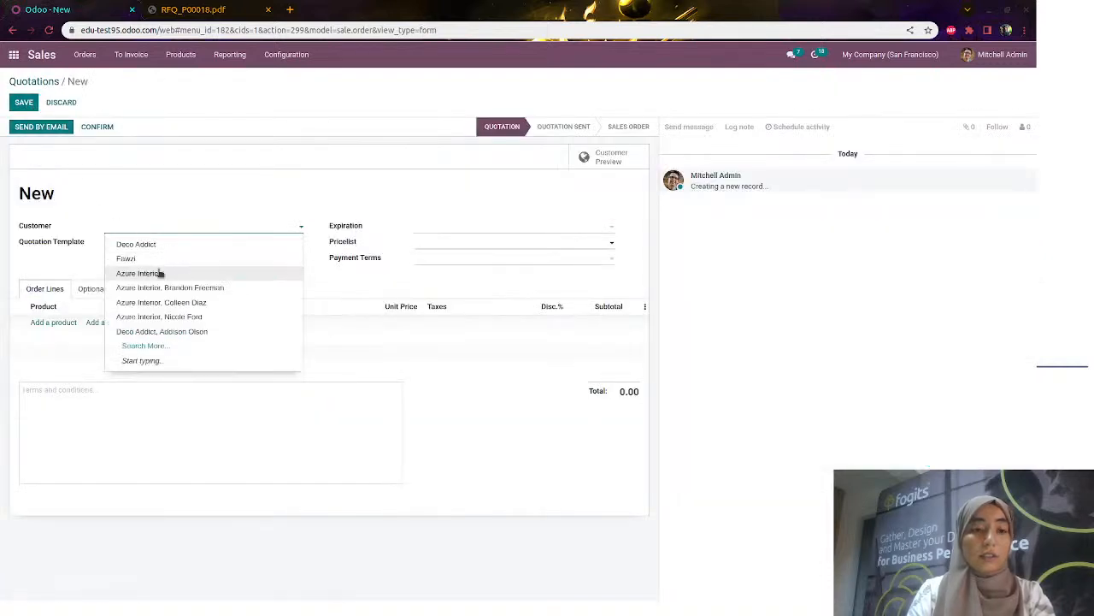
left_click(158, 273)
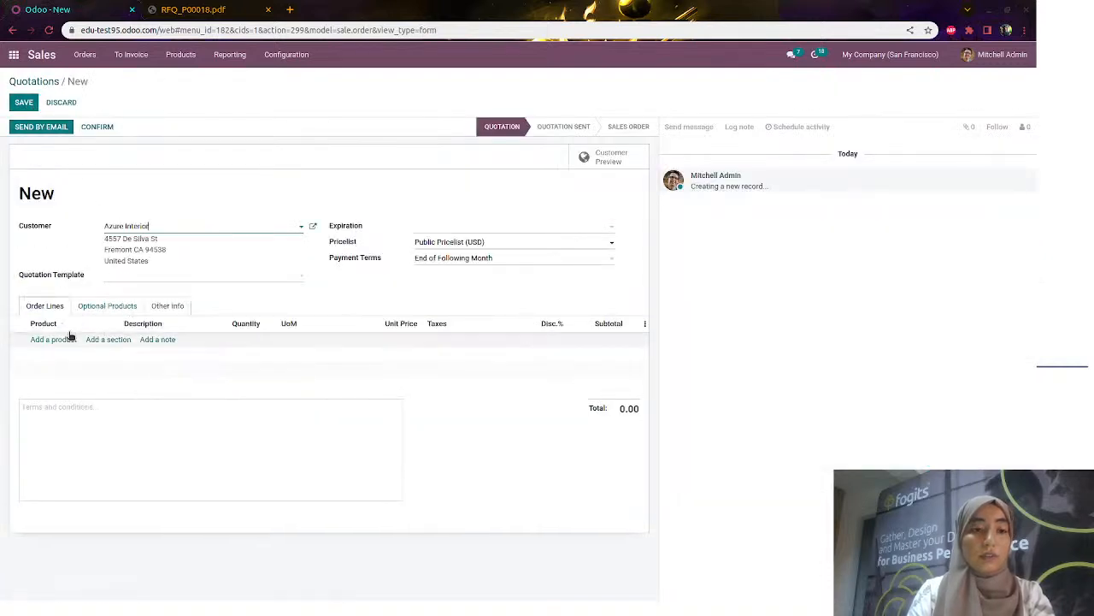
left_click(66, 339)
type("kitch")
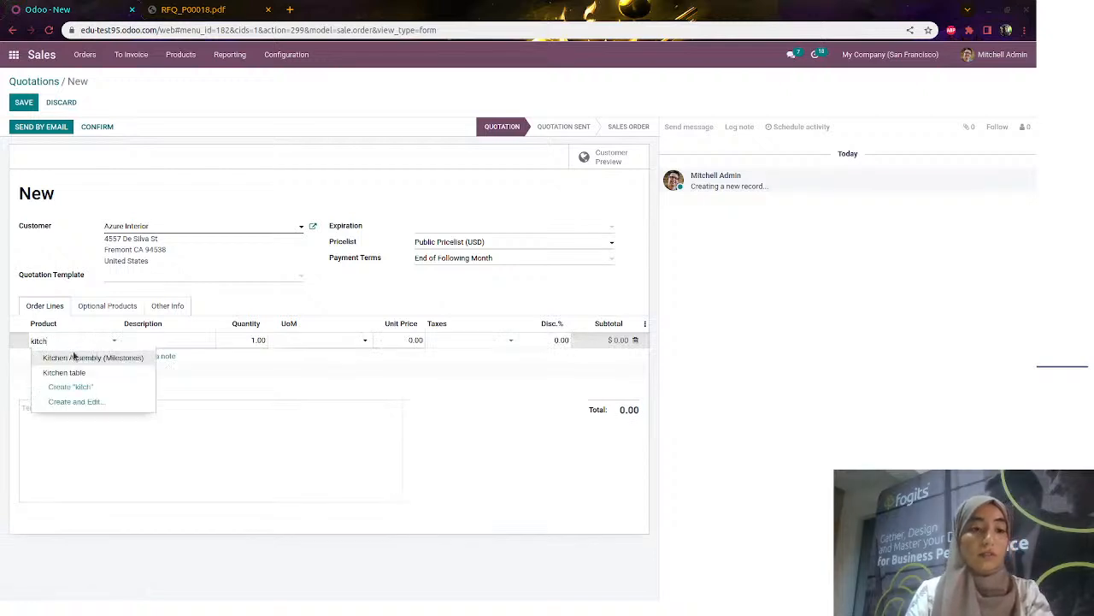
left_click(83, 373)
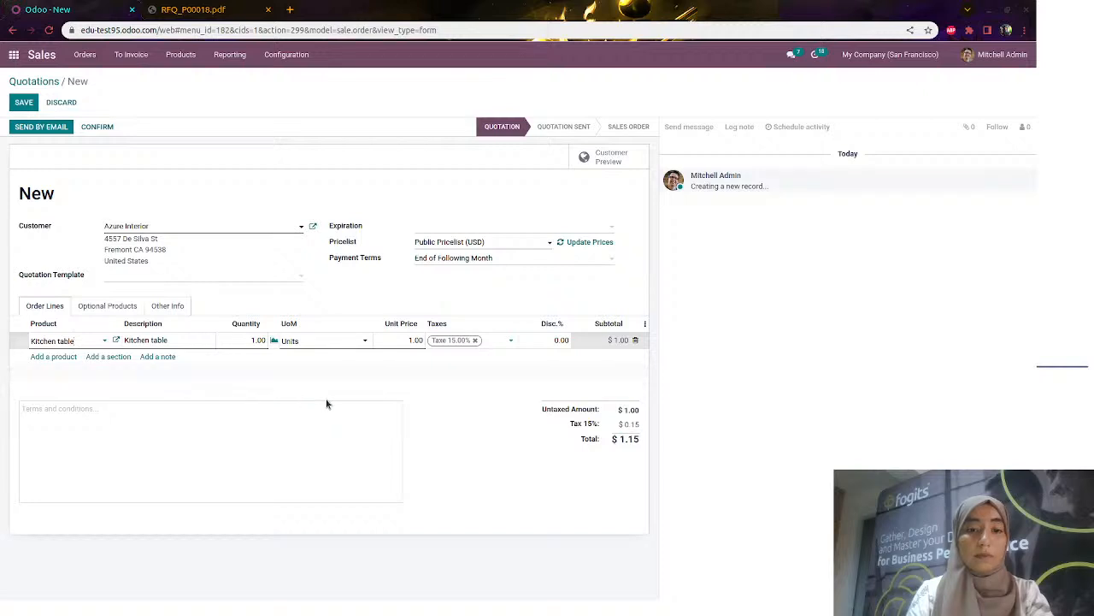
left_click(23, 103)
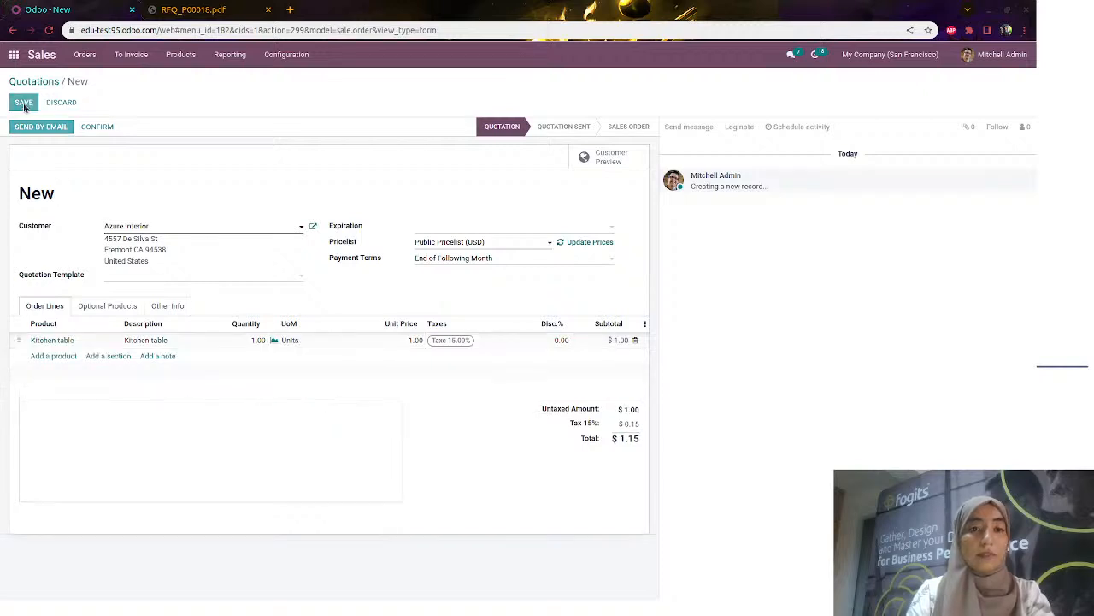
left_click(97, 126)
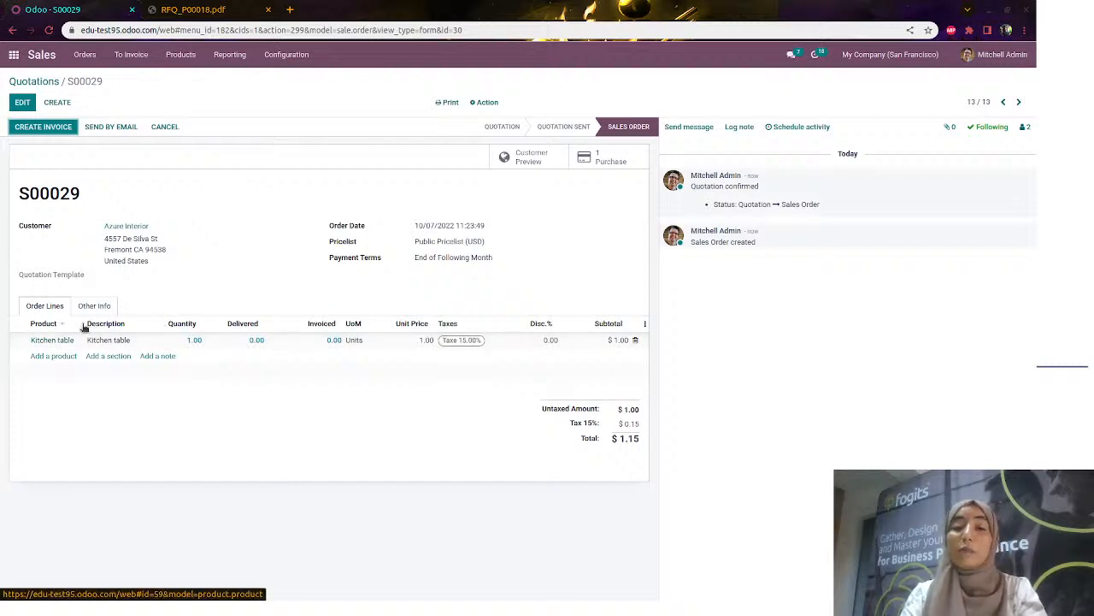
Confirm purchase P00021, validate its dropship transfer for all quantities, and return to S00029
left_click(600, 166)
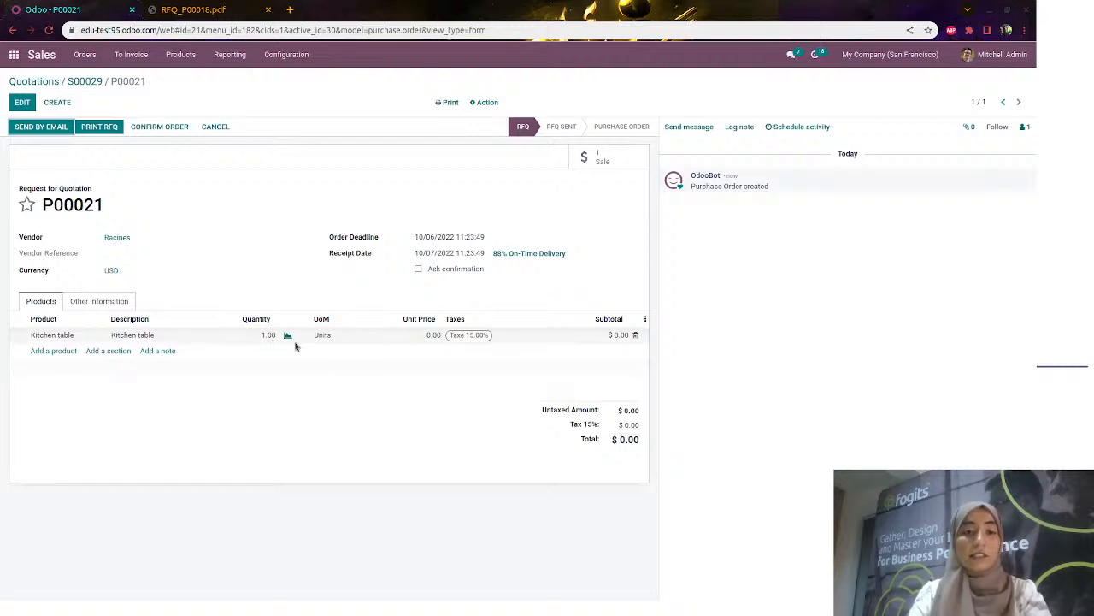
left_click(153, 129)
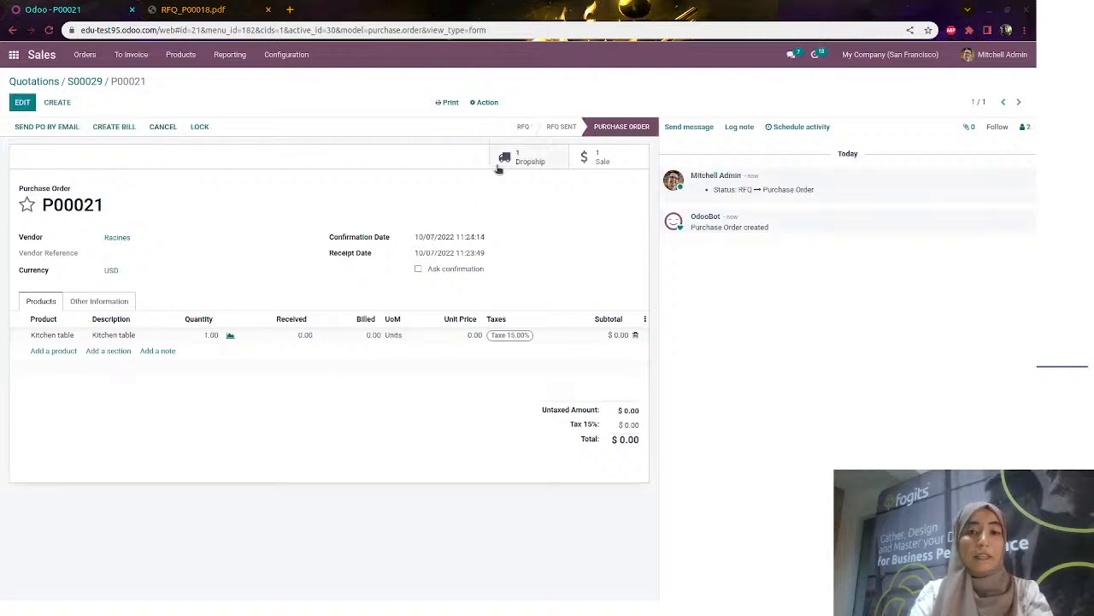
left_click(502, 163)
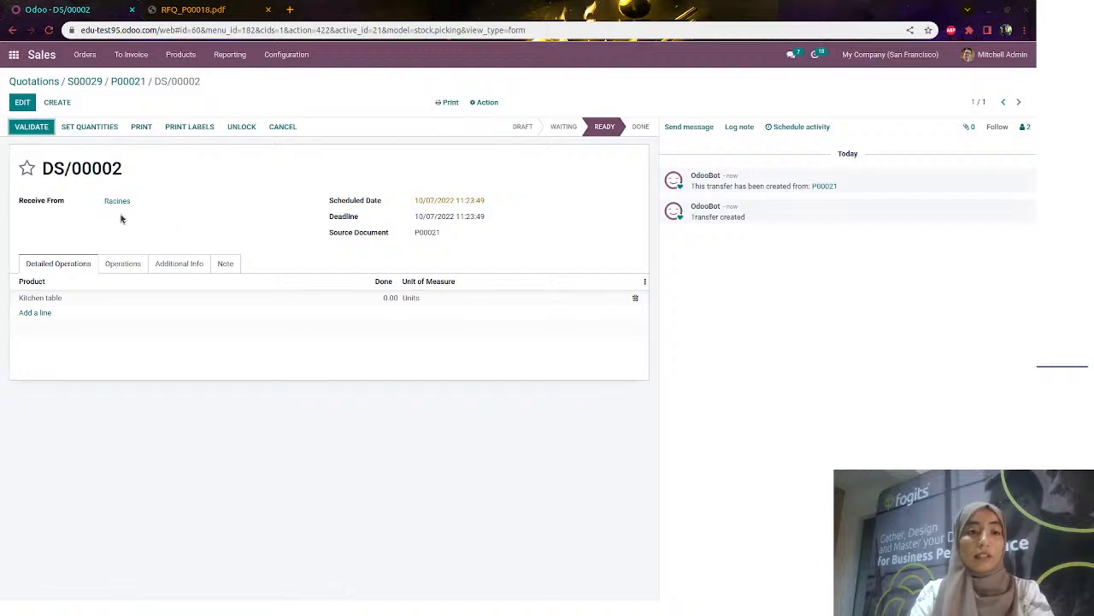
left_click(145, 267)
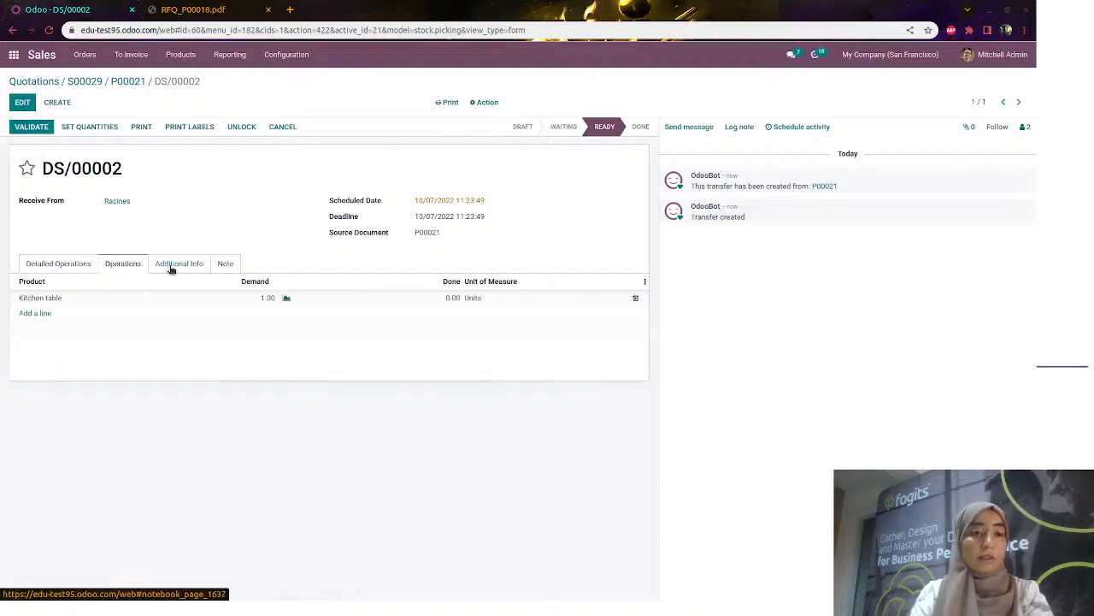
left_click(181, 267)
left_click(23, 128)
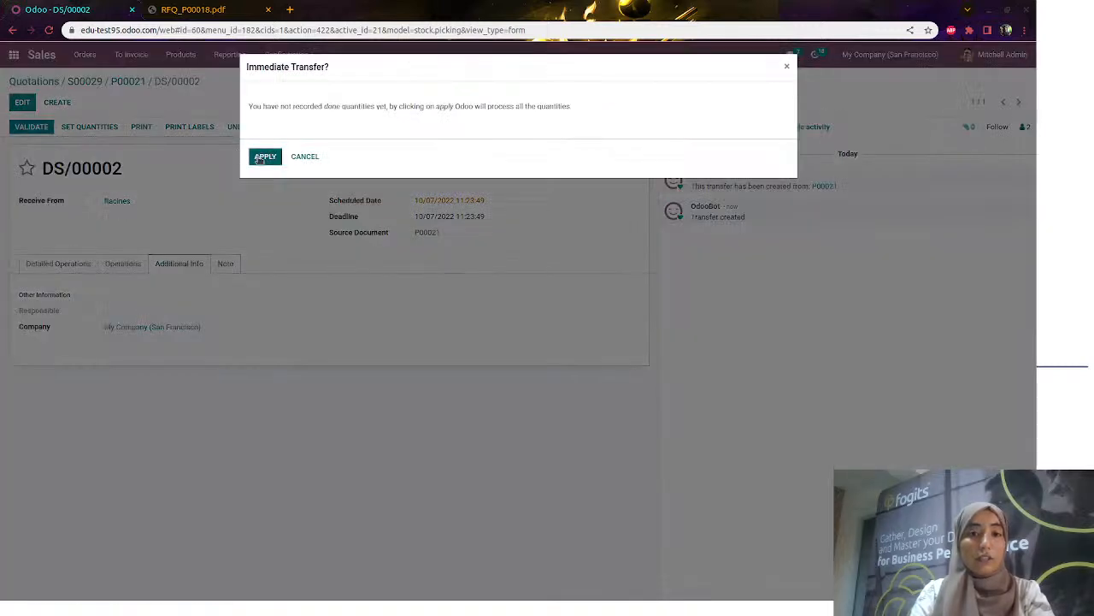
left_click(260, 160)
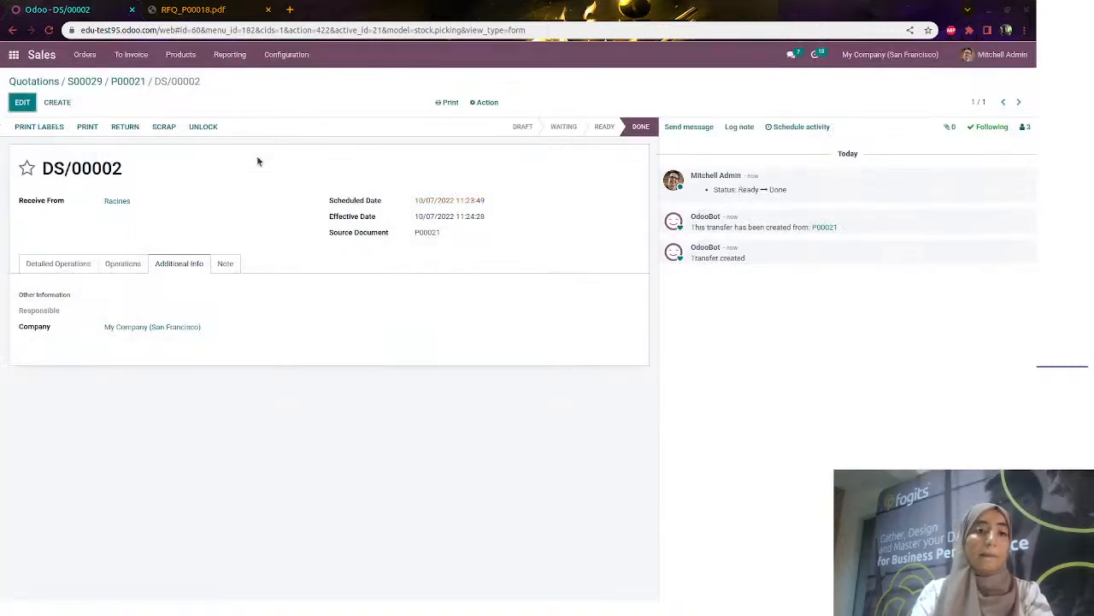
left_click(94, 82)
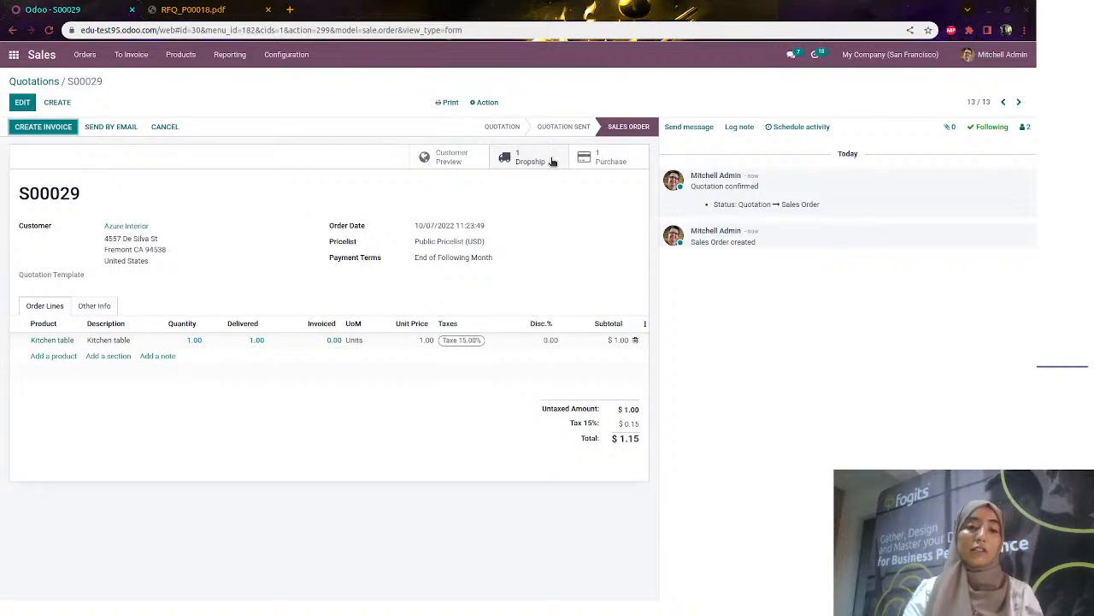
Switch to Purchase's product catalogue and search for 'meeting chair'
left_click(34, 81)
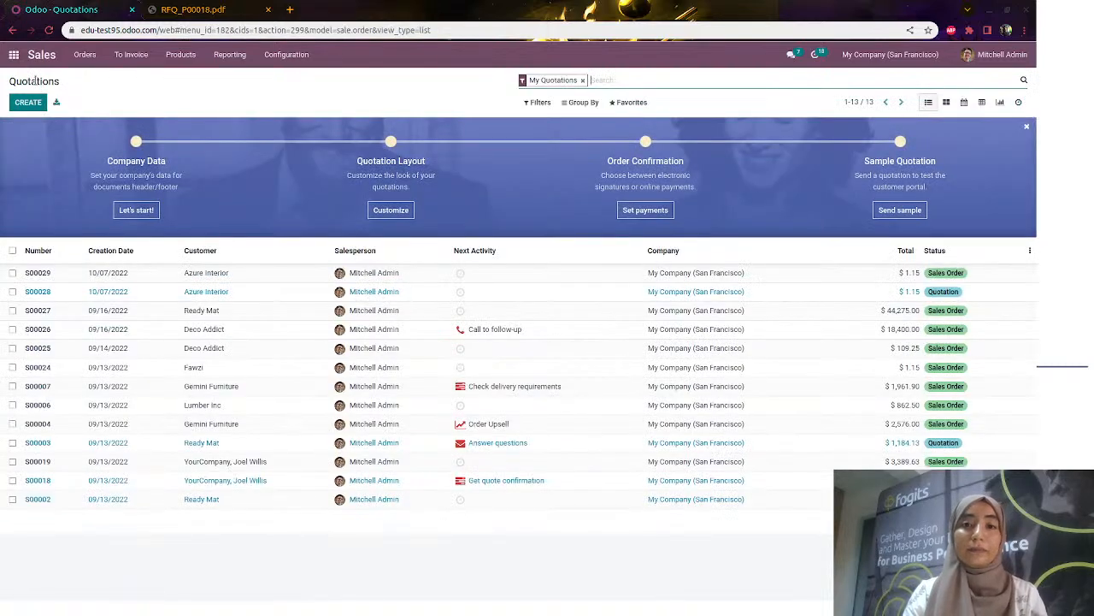
left_click(280, 56)
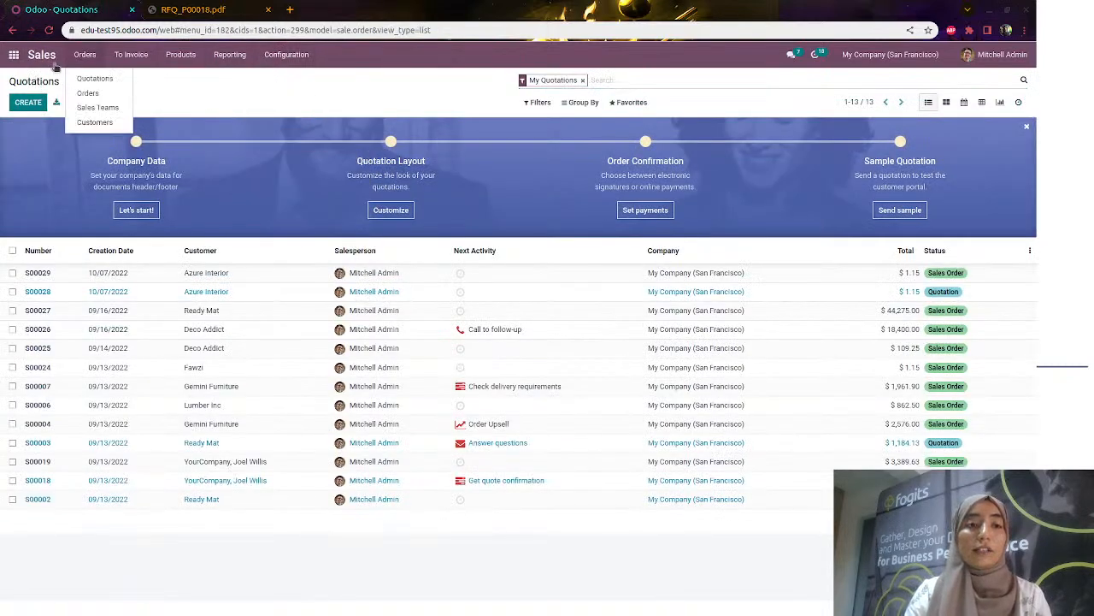
left_click(10, 57)
left_click(466, 214)
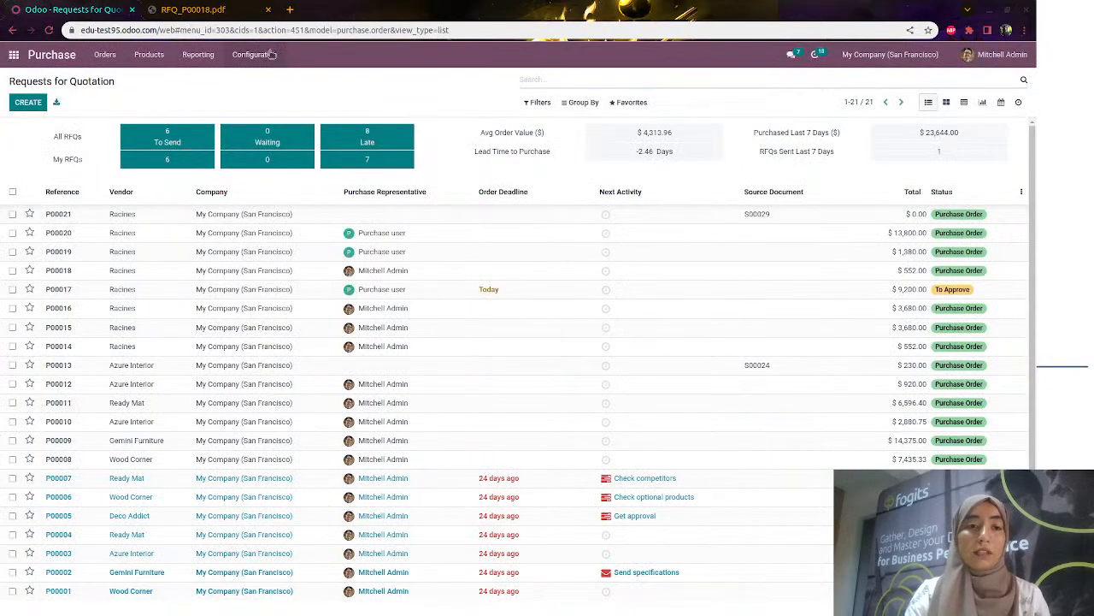
left_click(146, 56)
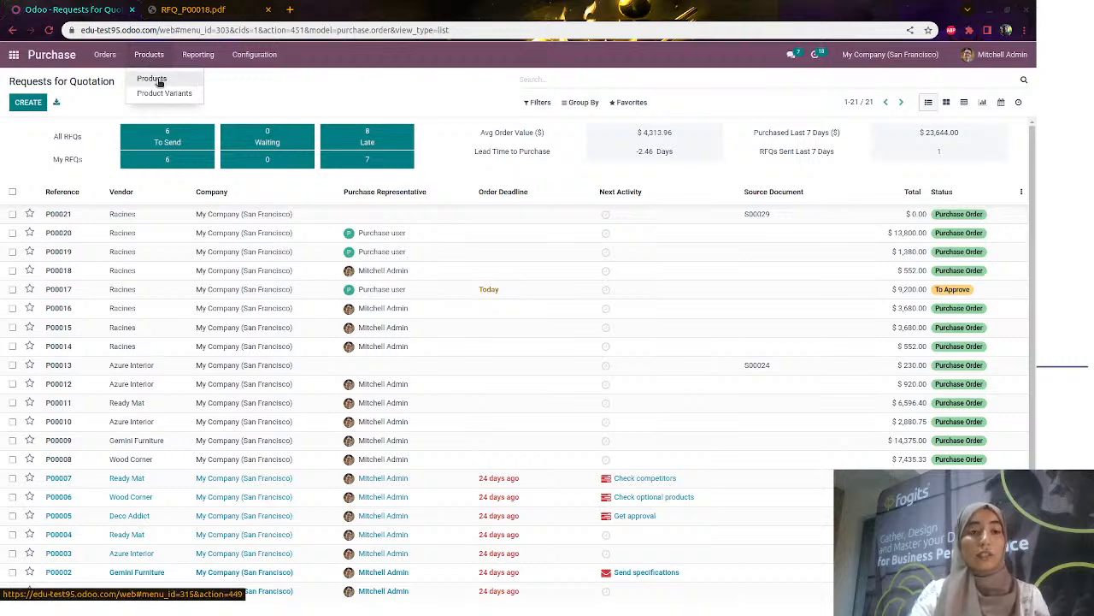
left_click(160, 82)
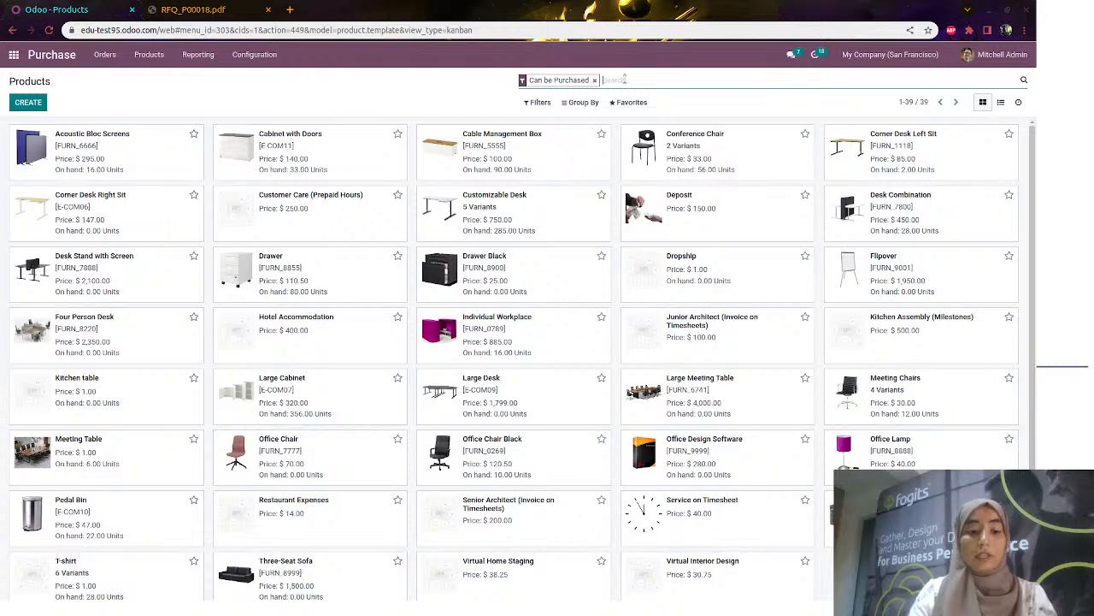
type("meeting chair")
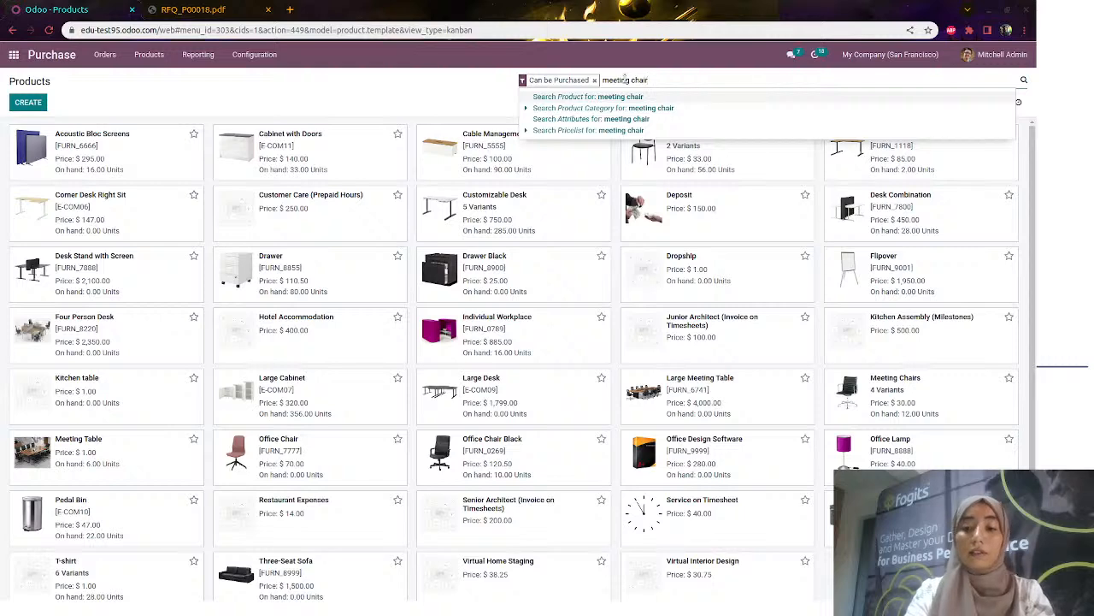
key("Return")
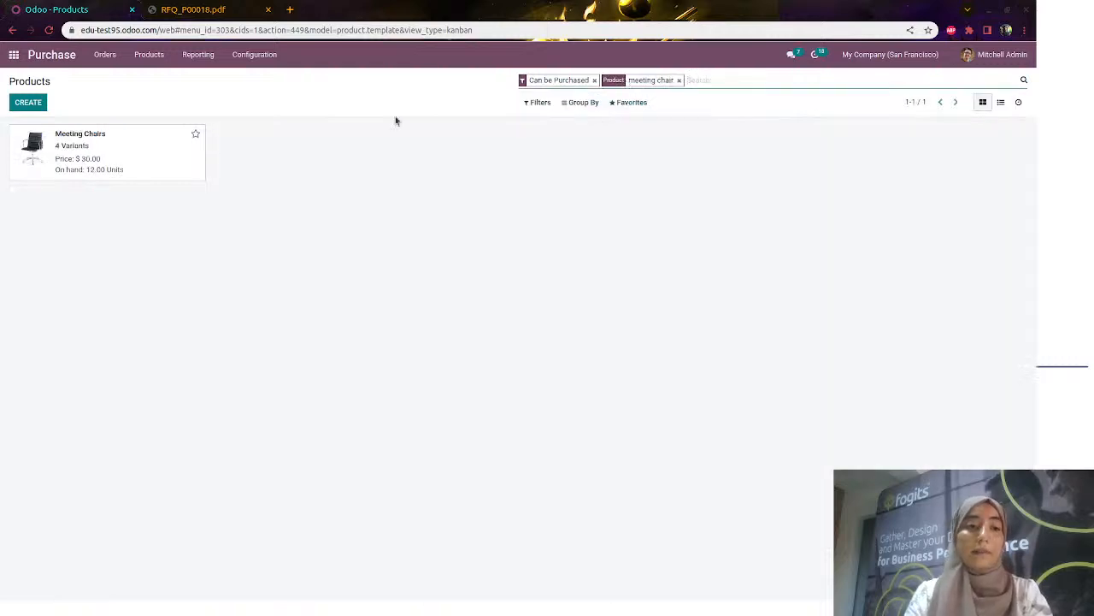
Open Meeting Chairs and review its attributes, four variants and stock on hand
left_click(96, 160)
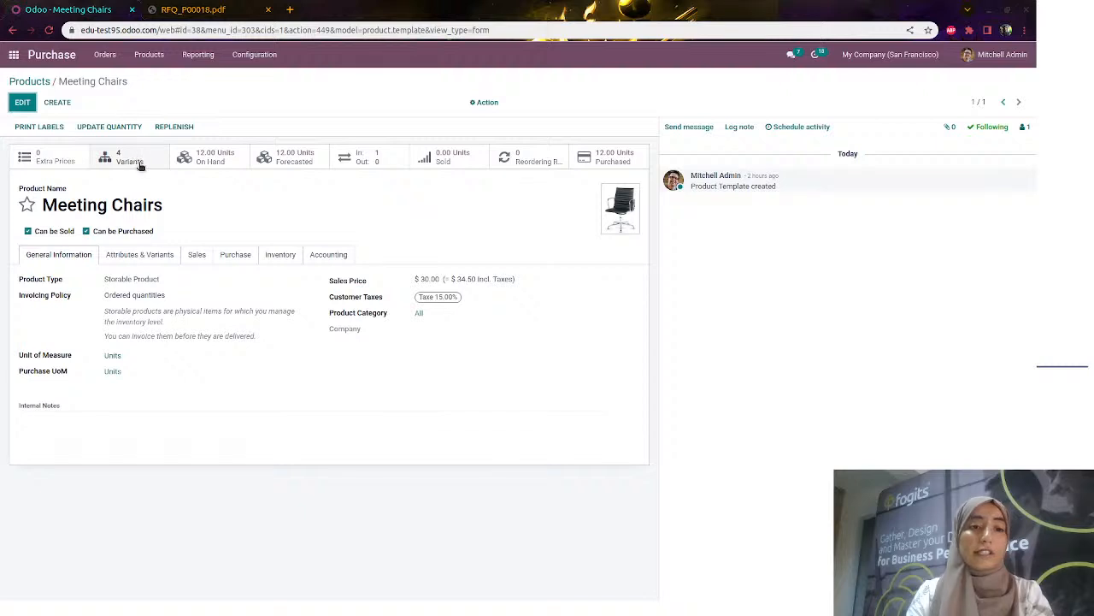
left_click(151, 254)
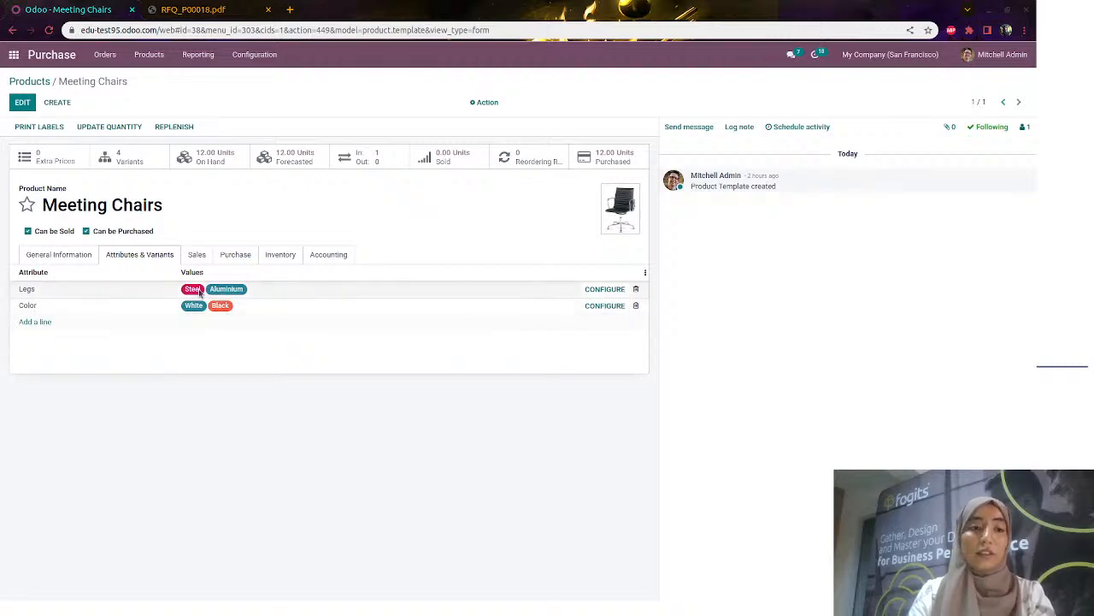
left_click(129, 157)
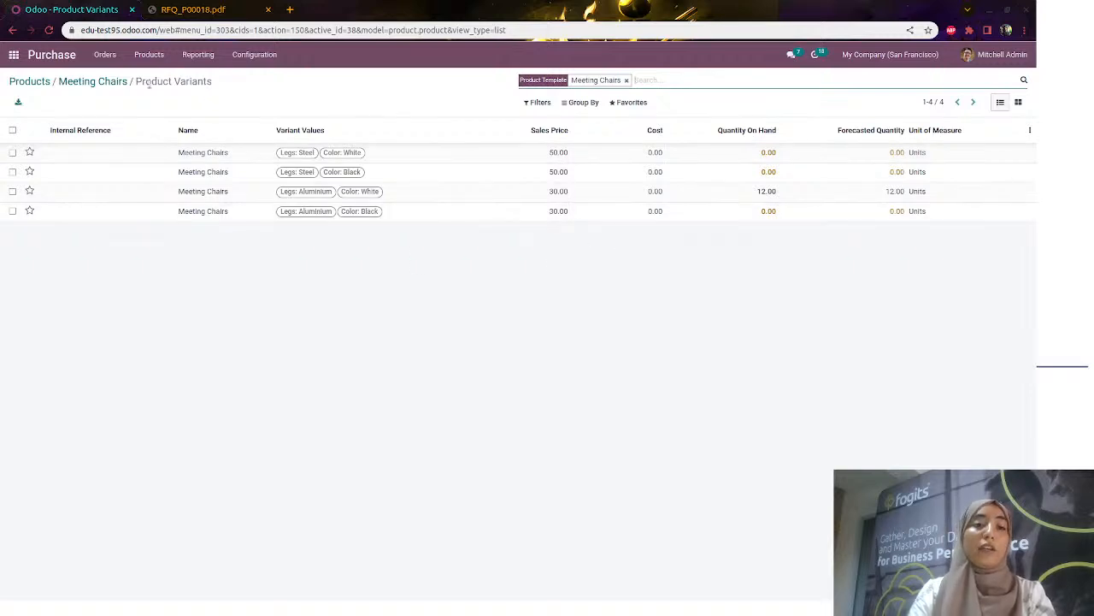
left_click(104, 83)
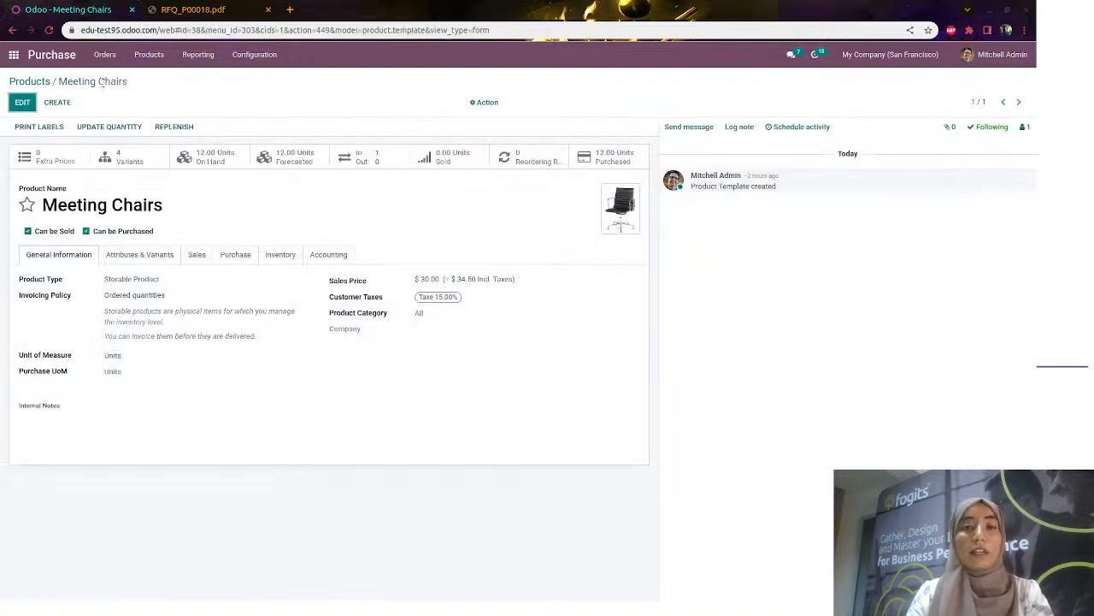
left_click(218, 156)
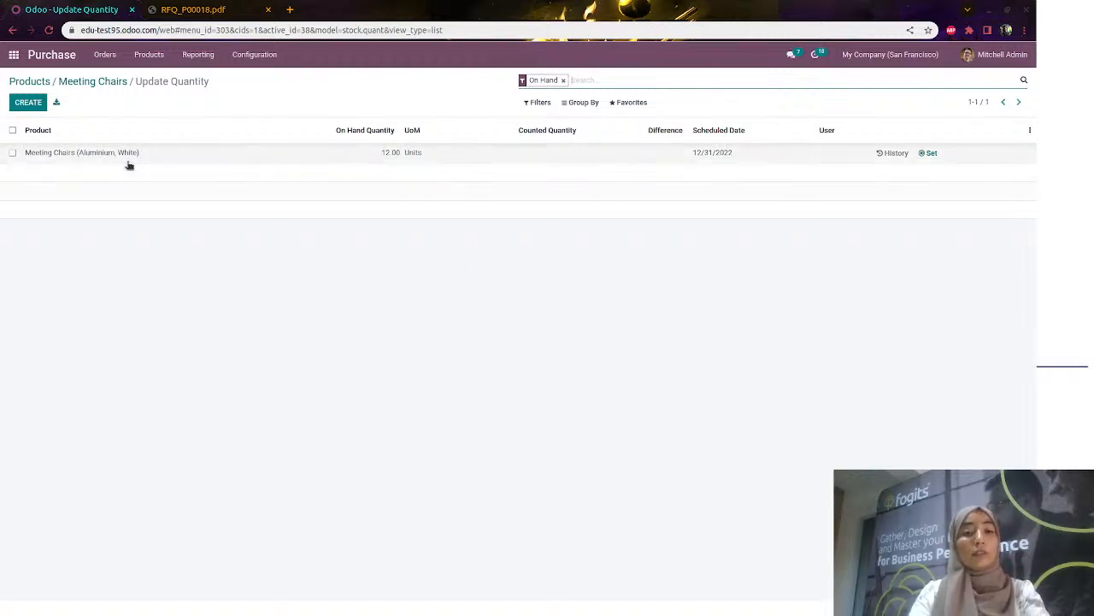
left_click(107, 82)
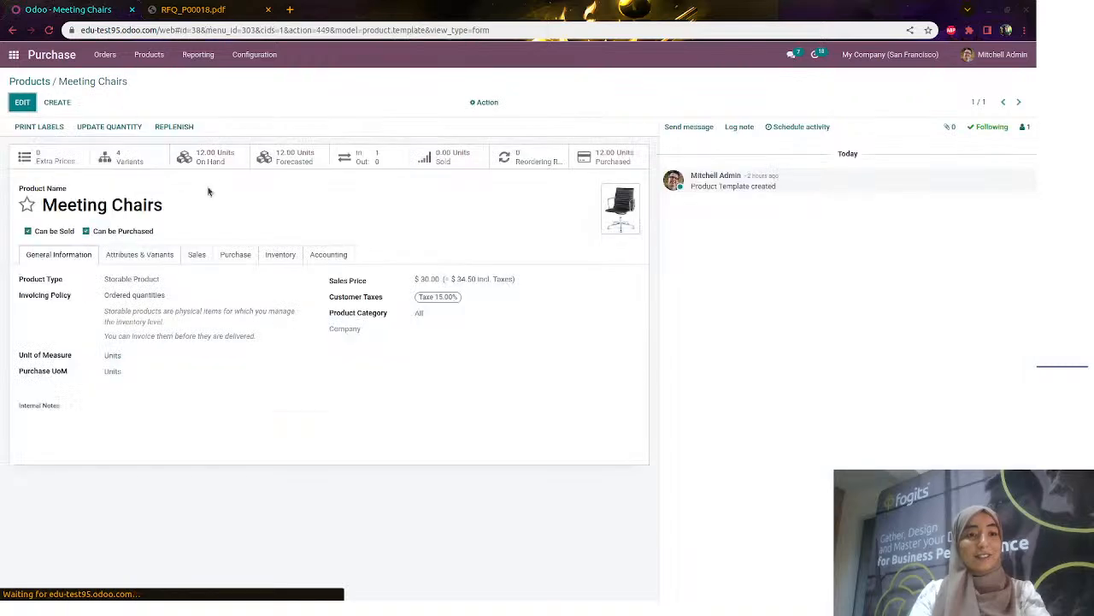
Check the chair's purchase settings and attributes, then return to the filtered products list
left_click(247, 255)
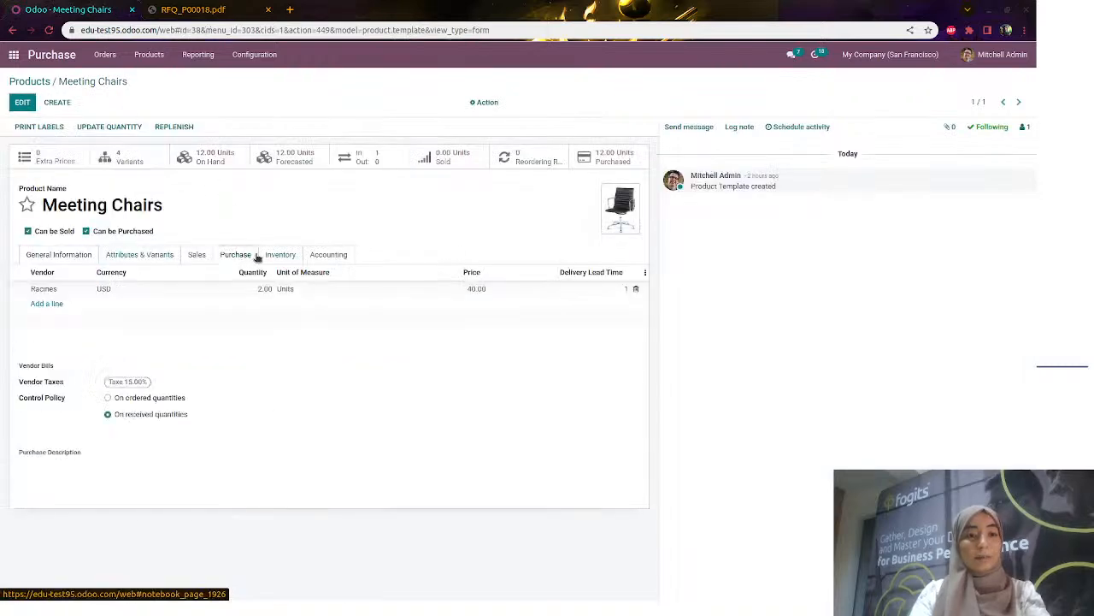
left_click(167, 257)
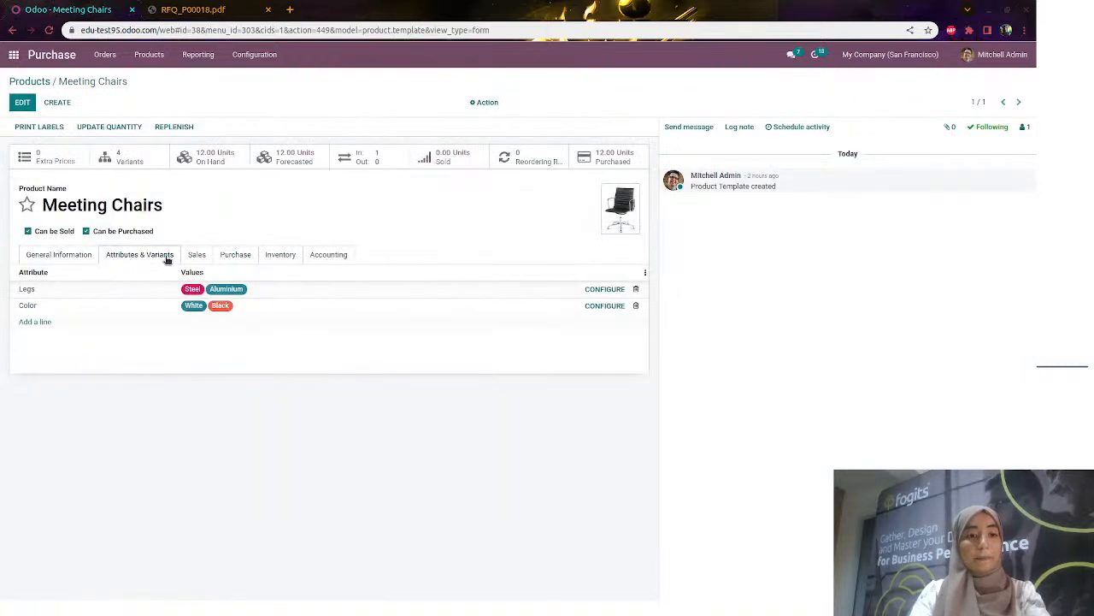
left_click(44, 83)
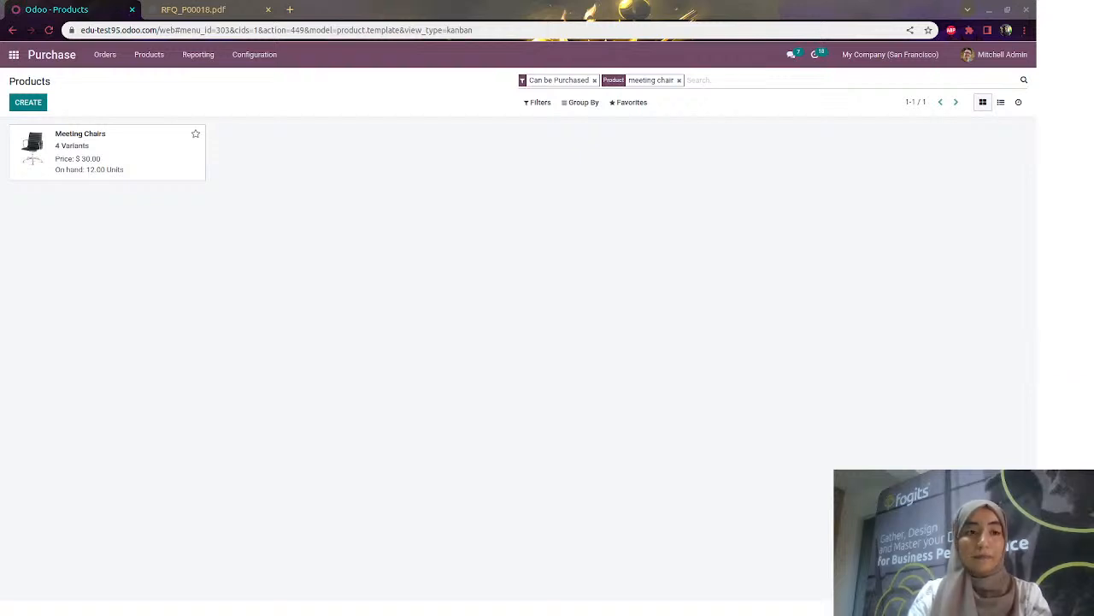
Open the Meeting Table product from Purchase's product catalogue
key("alt+Tab")
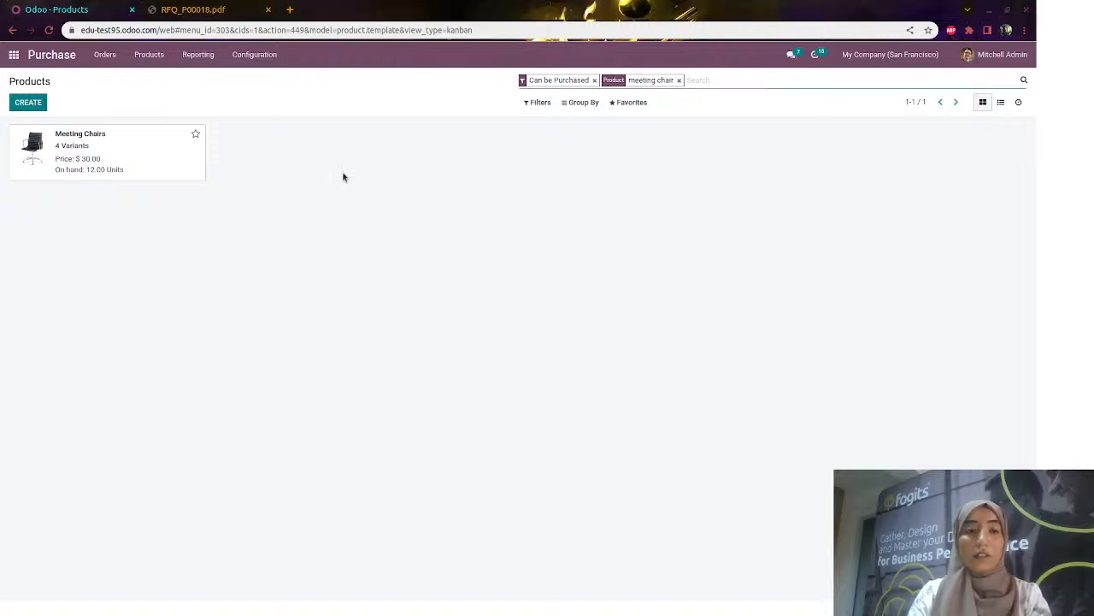
left_click(14, 54)
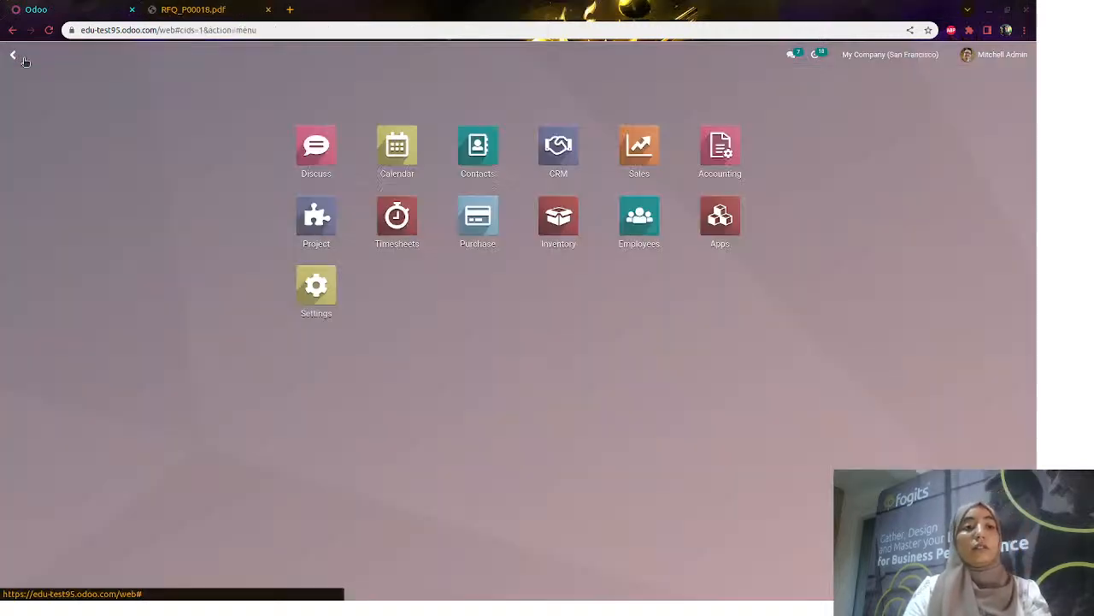
left_click(482, 229)
left_click(149, 55)
left_click(152, 78)
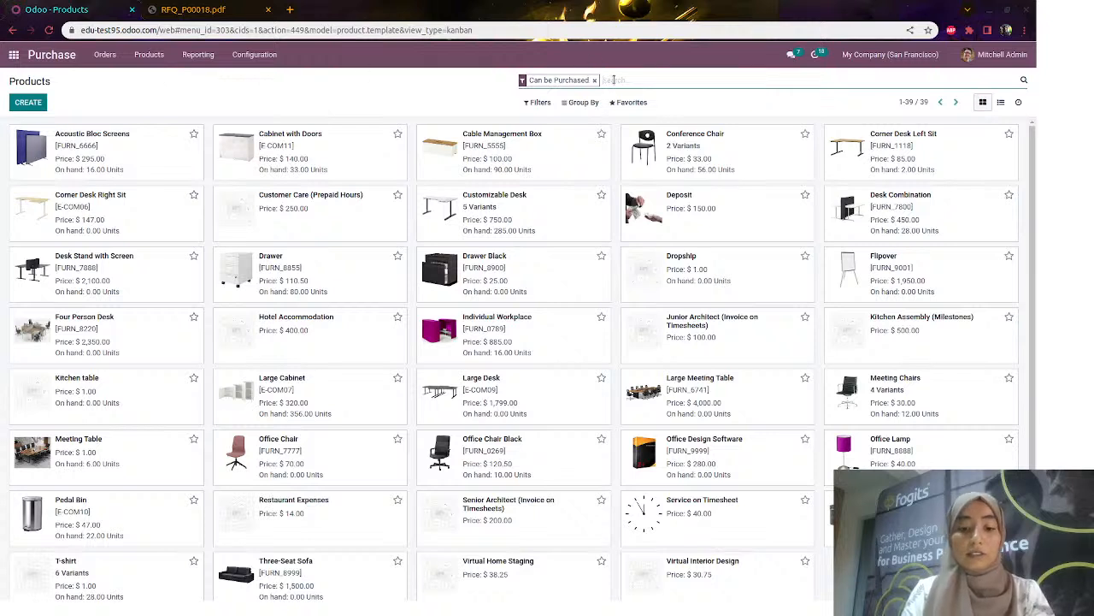
type("meeting table")
key("Return")
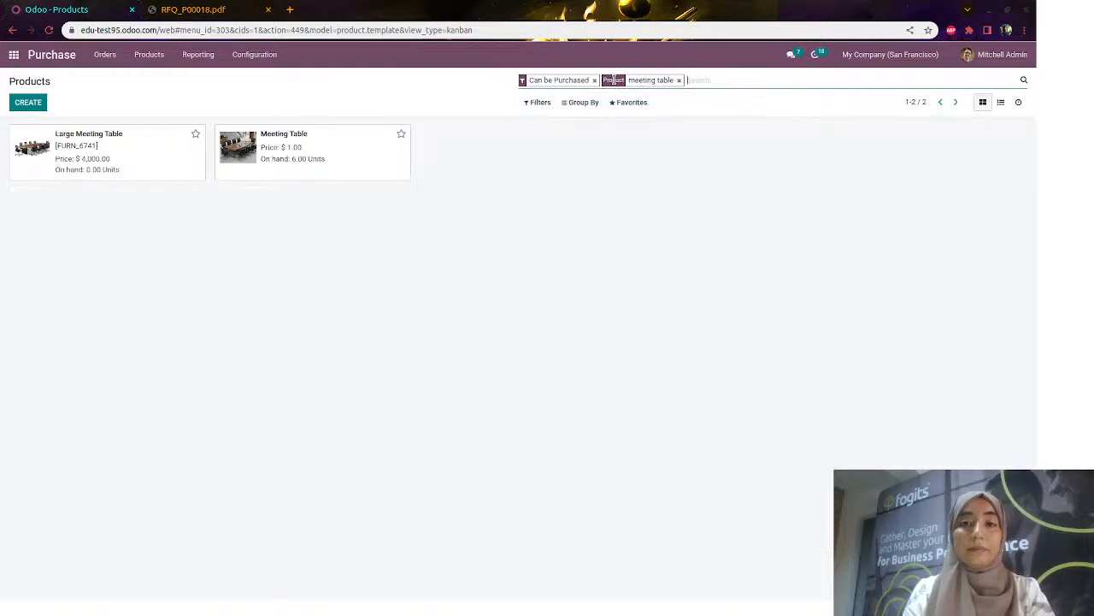
left_click(298, 147)
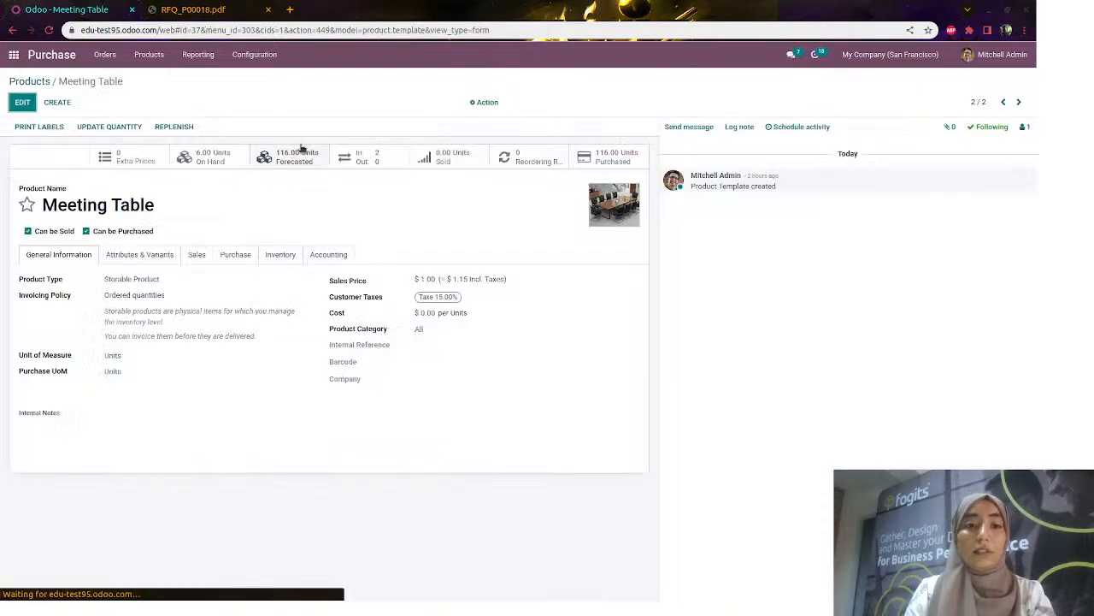
Add a Meeting Table reordering rule with minimum 10, maximum 200 and multiple 10
left_click(529, 166)
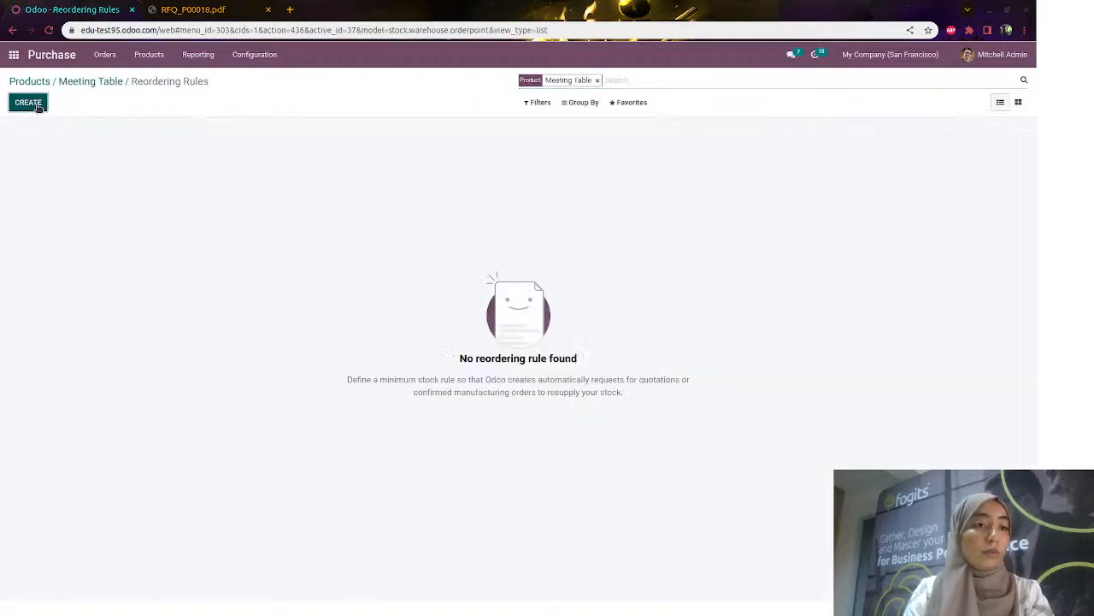
left_click(28, 102)
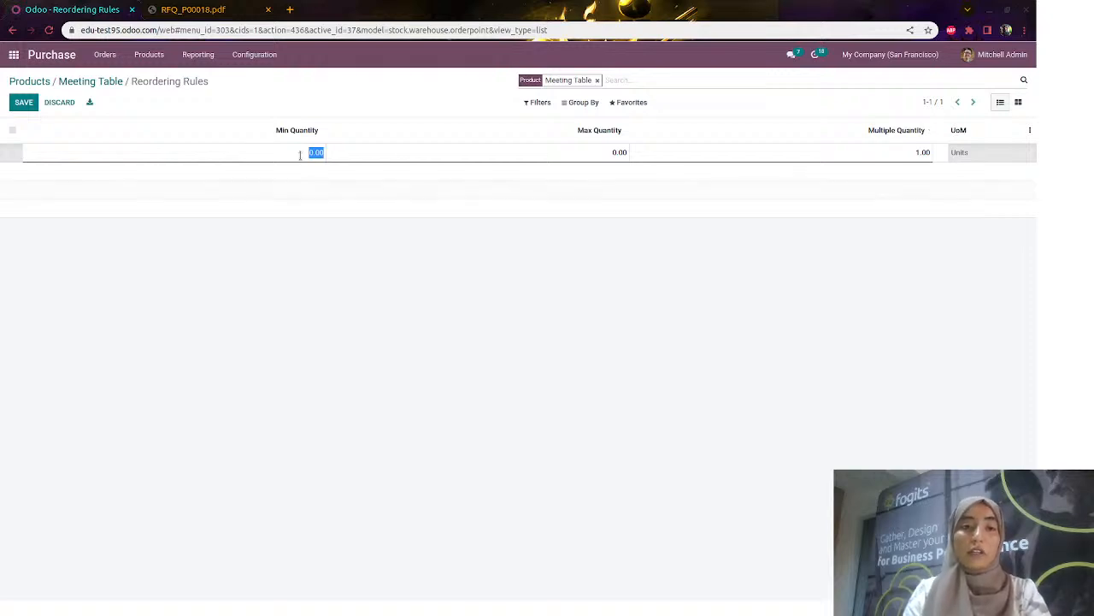
left_click(107, 86)
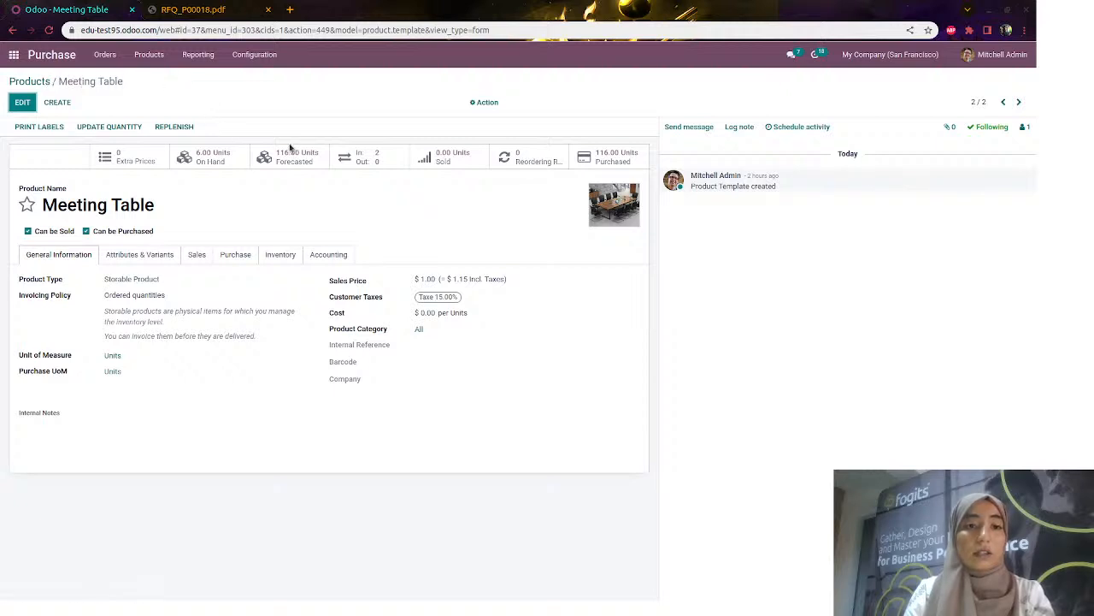
left_click(507, 159)
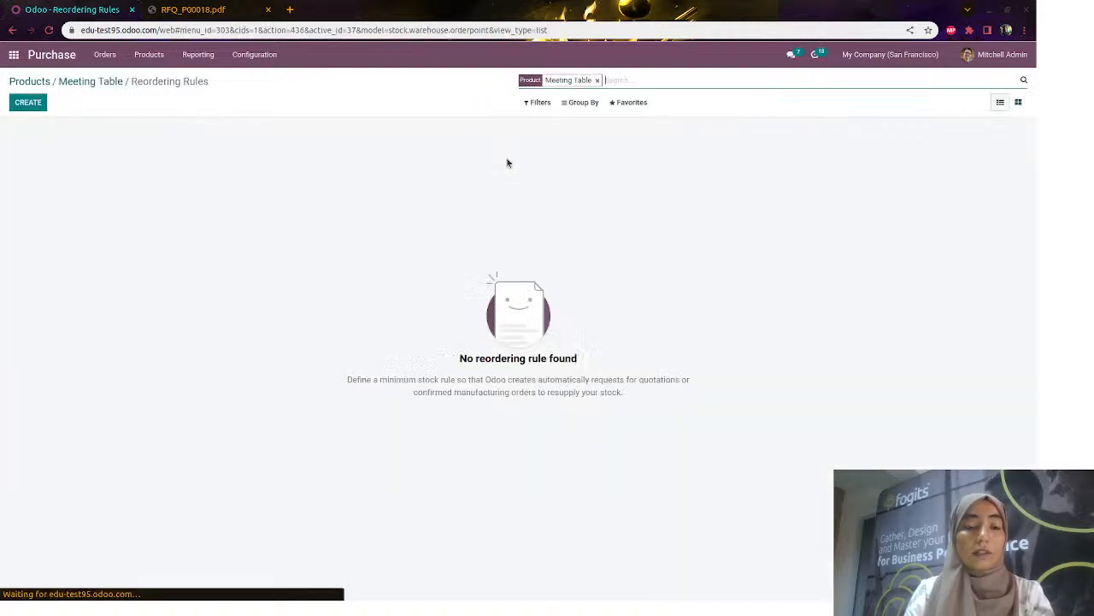
left_click(43, 106)
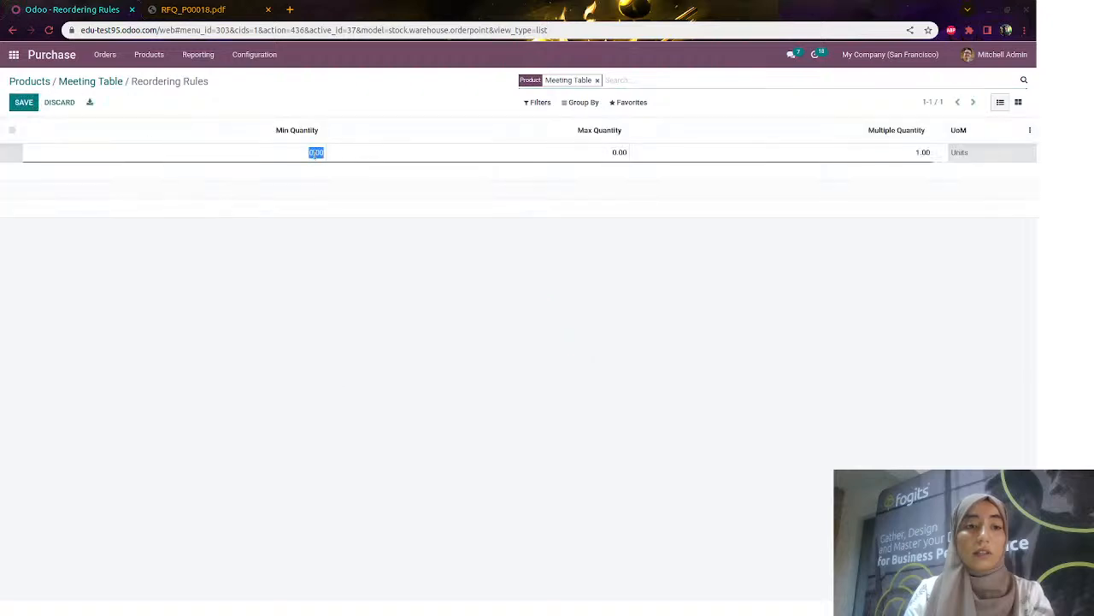
type("10")
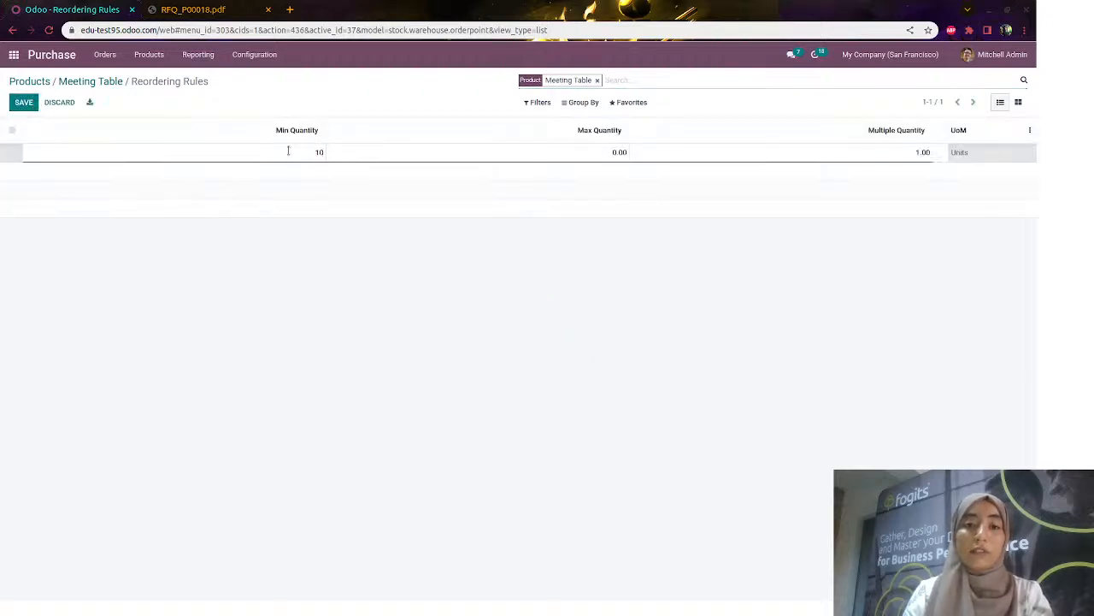
left_click(539, 153)
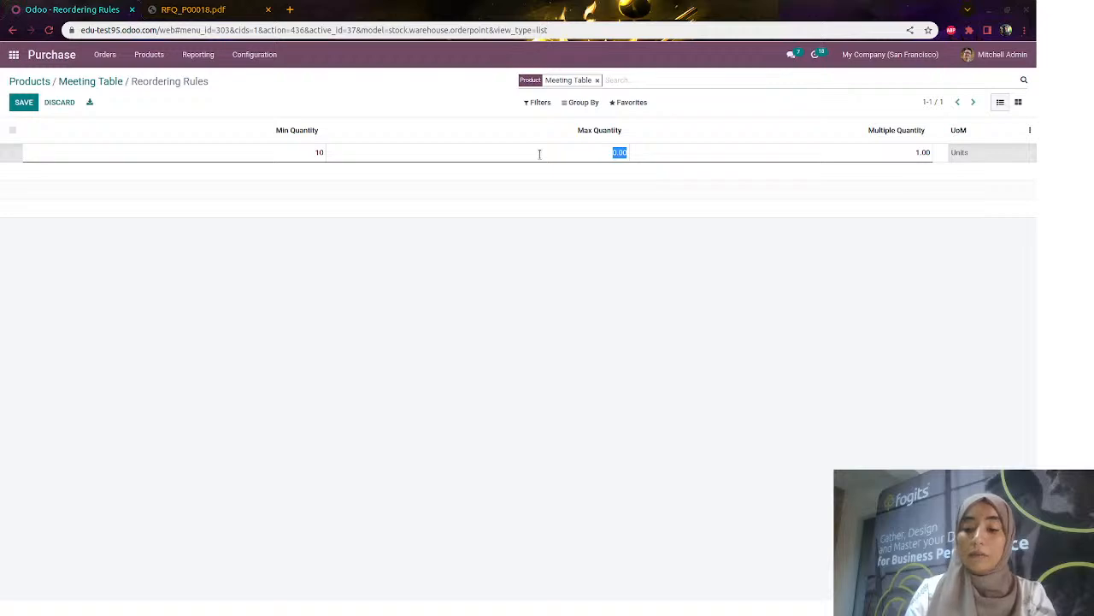
type("2")
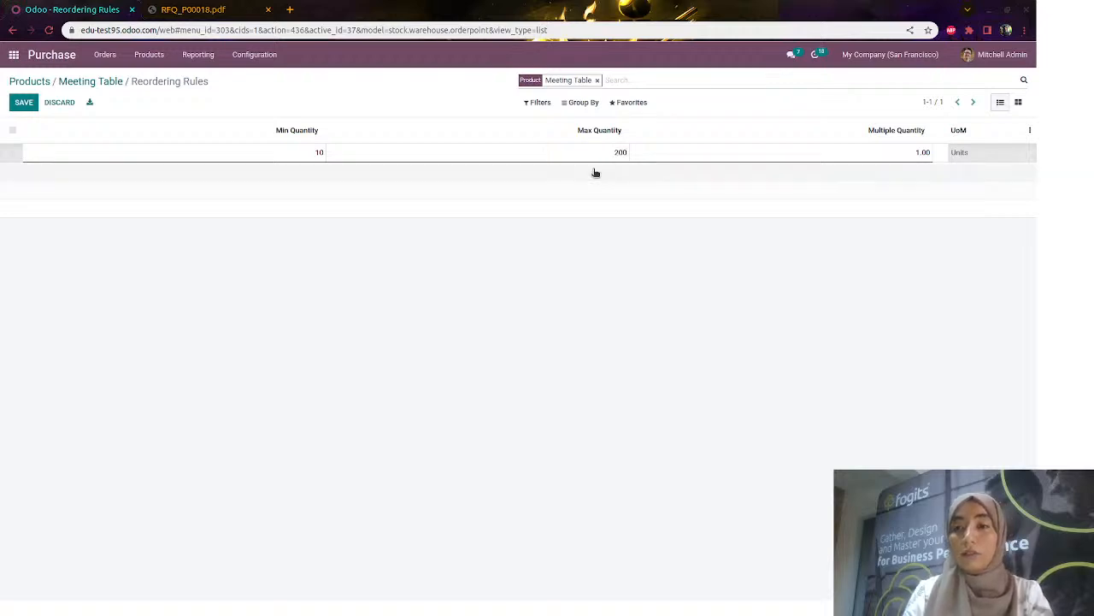
left_click(862, 154)
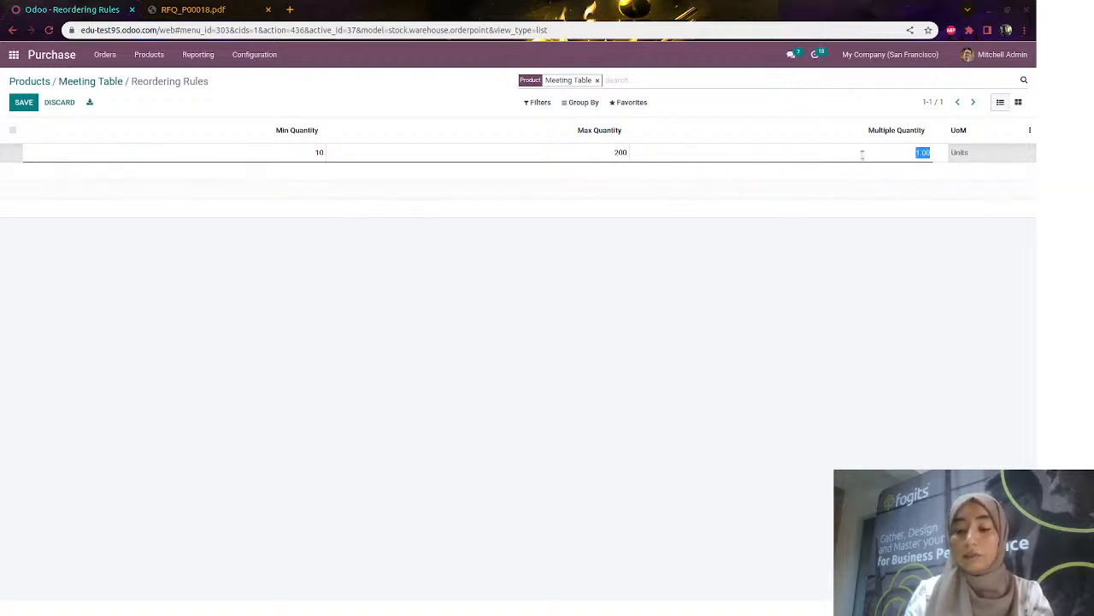
type("1")
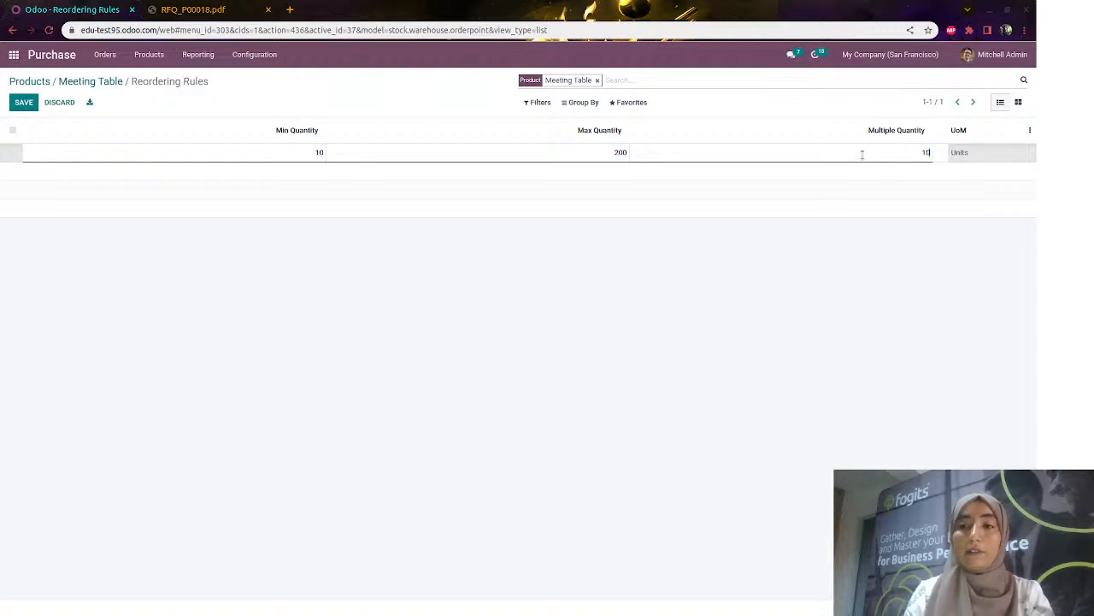
type("0")
left_click(724, 347)
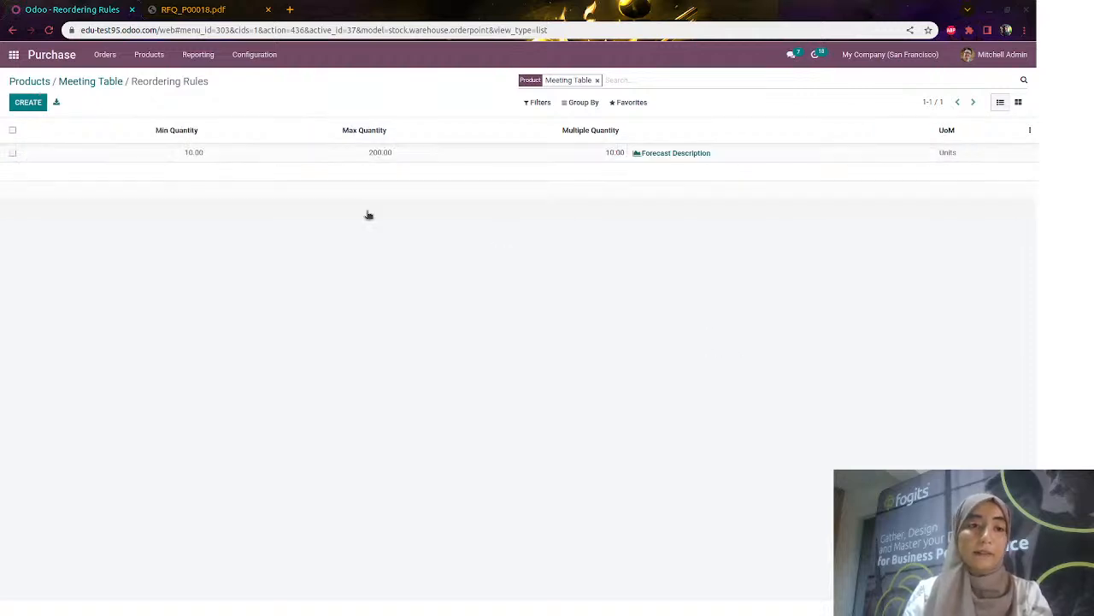
Check Meeting Table's vendor and purchase settings, then return to the Odoo home app menu
left_click(117, 81)
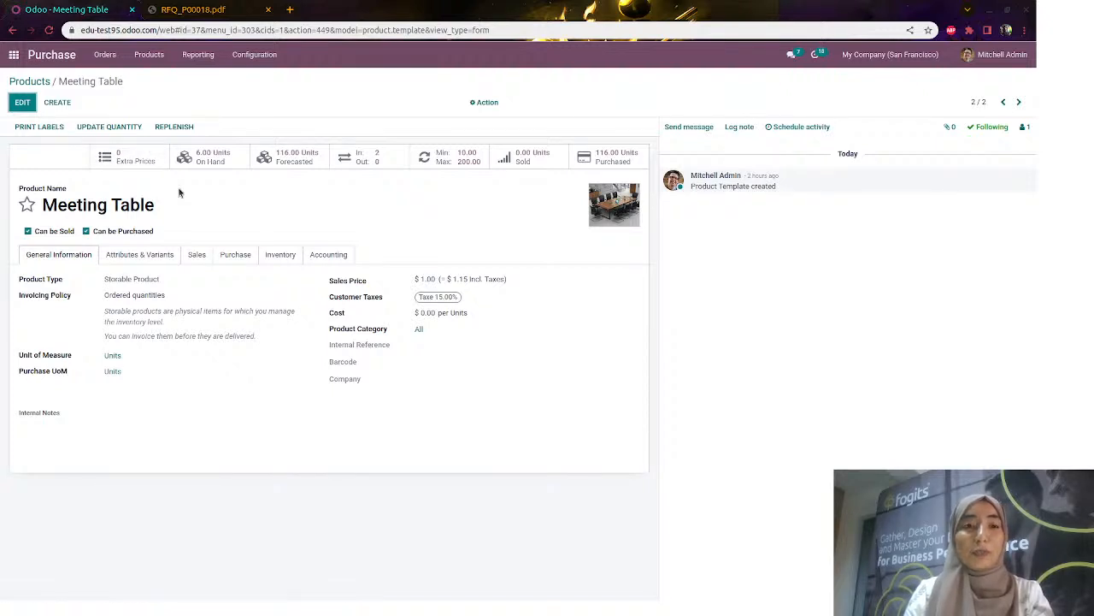
left_click(244, 253)
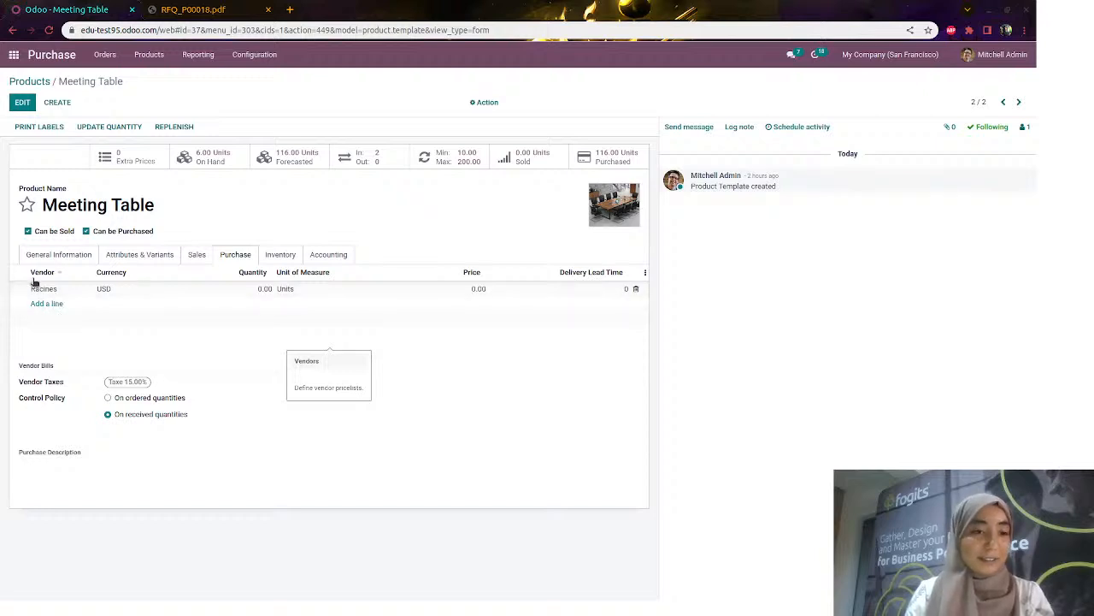
left_click(56, 260)
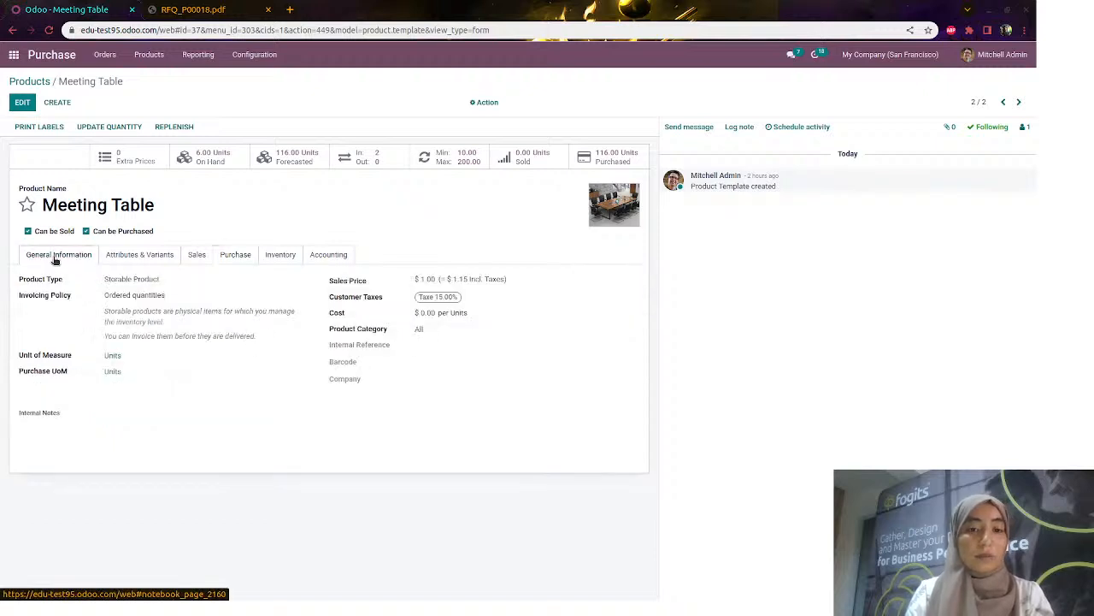
left_click(31, 83)
left_click(19, 54)
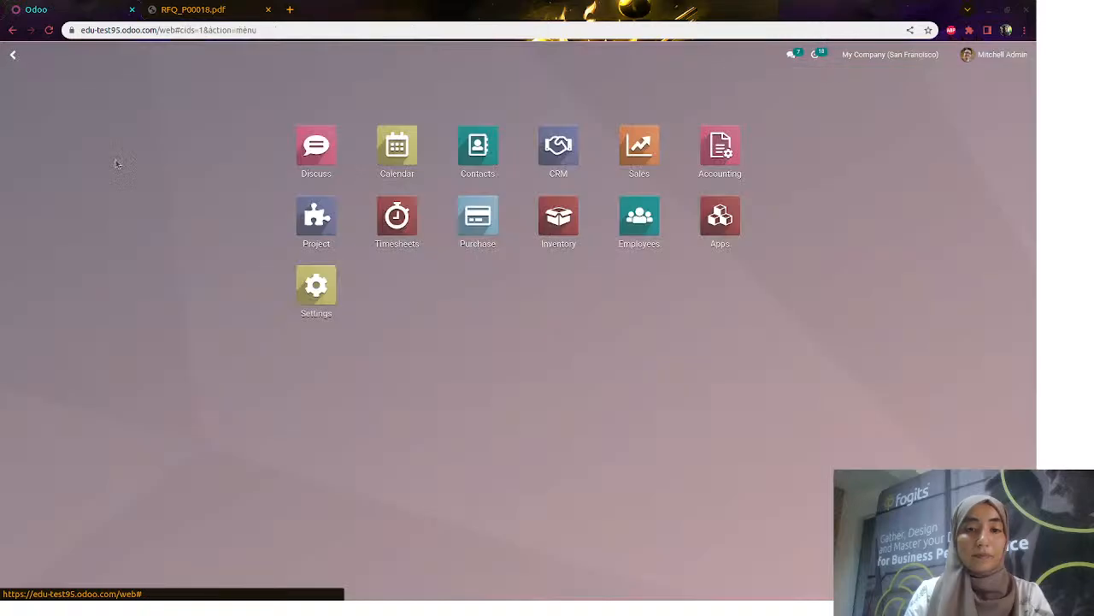
Start a new Sales quotation for customer Azure Interior
left_click(630, 158)
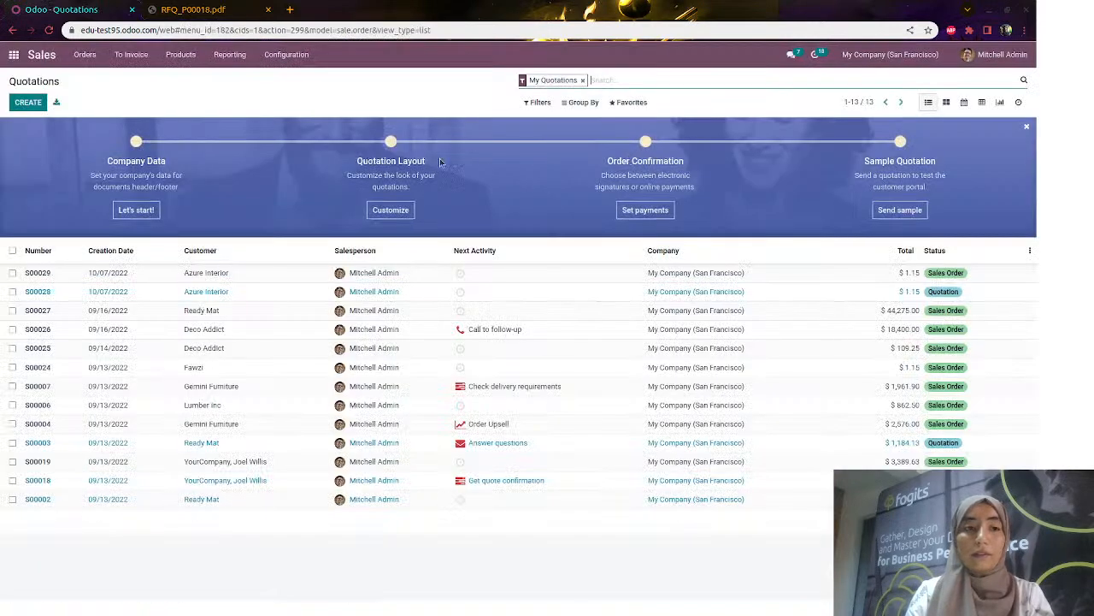
left_click(26, 103)
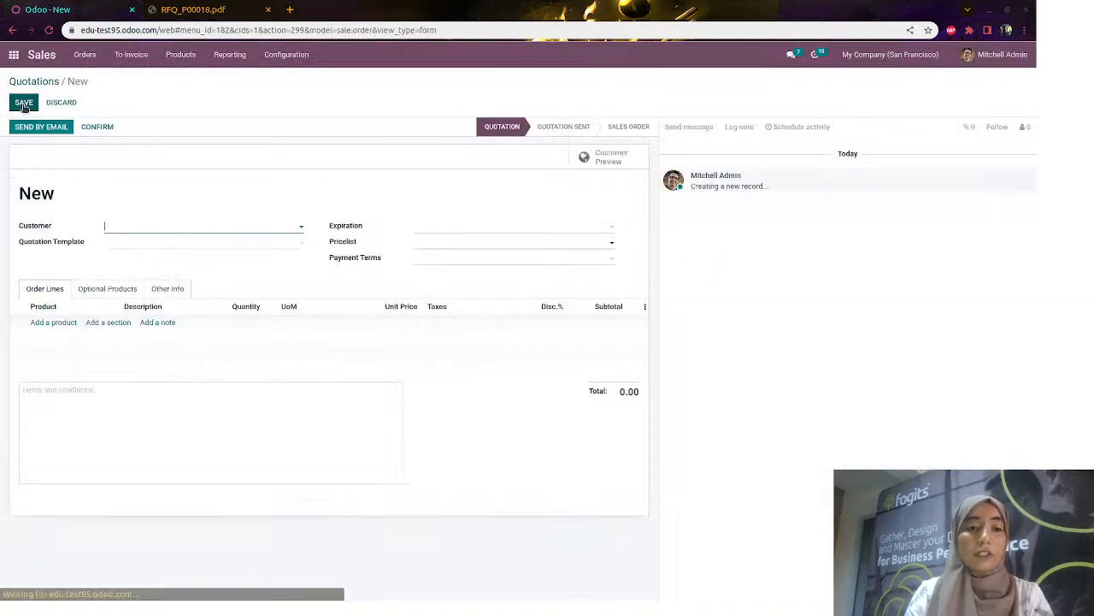
left_click(196, 232)
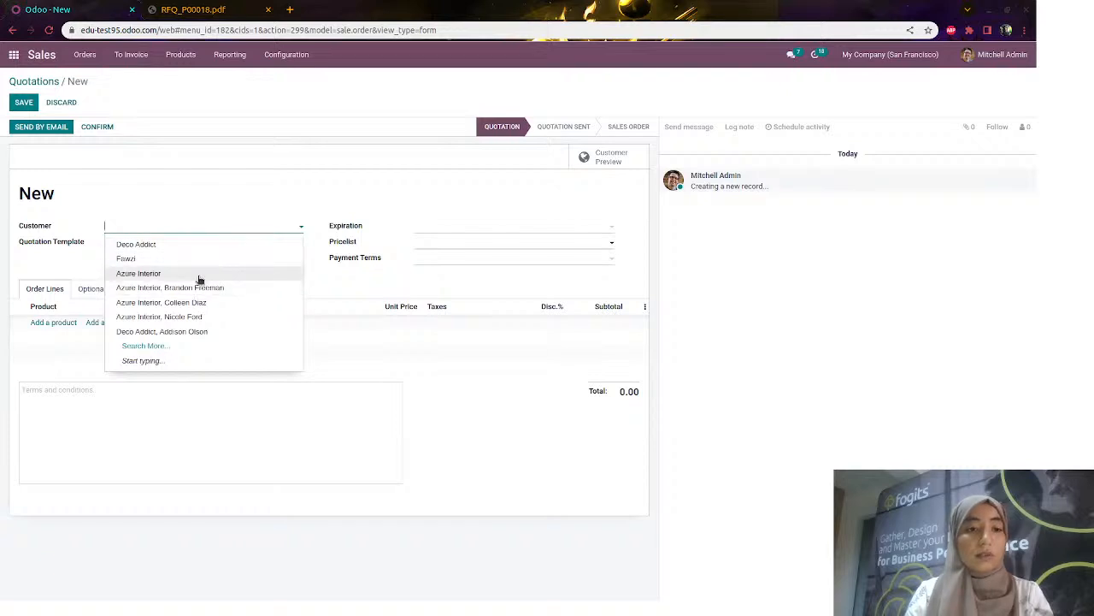
left_click(193, 273)
Add a line of 250 Meeting Tables and save quotation S00030
left_click(68, 339)
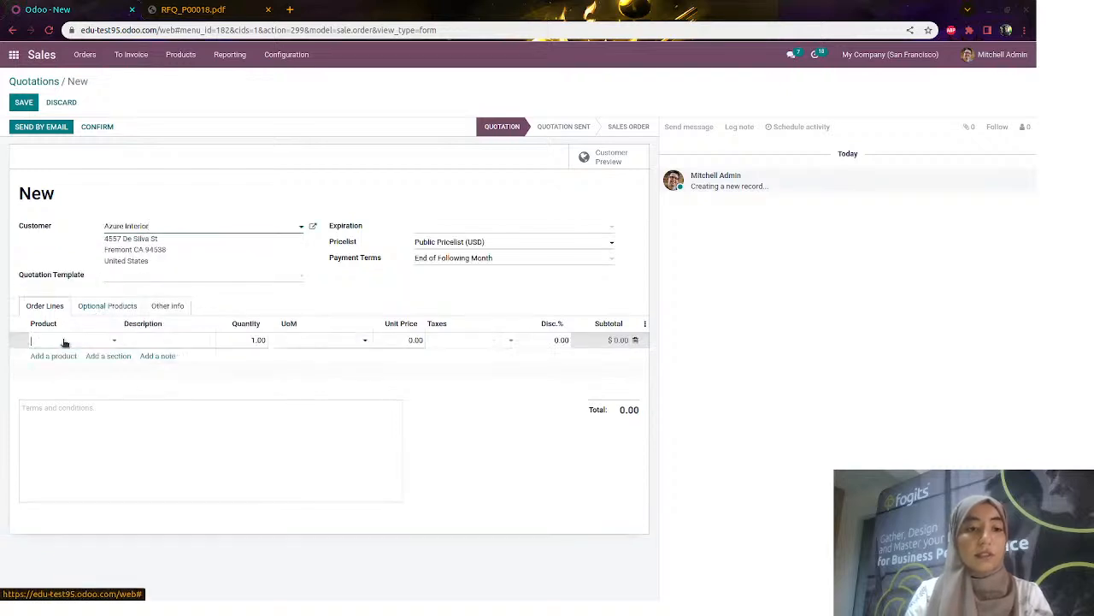
type("meetin")
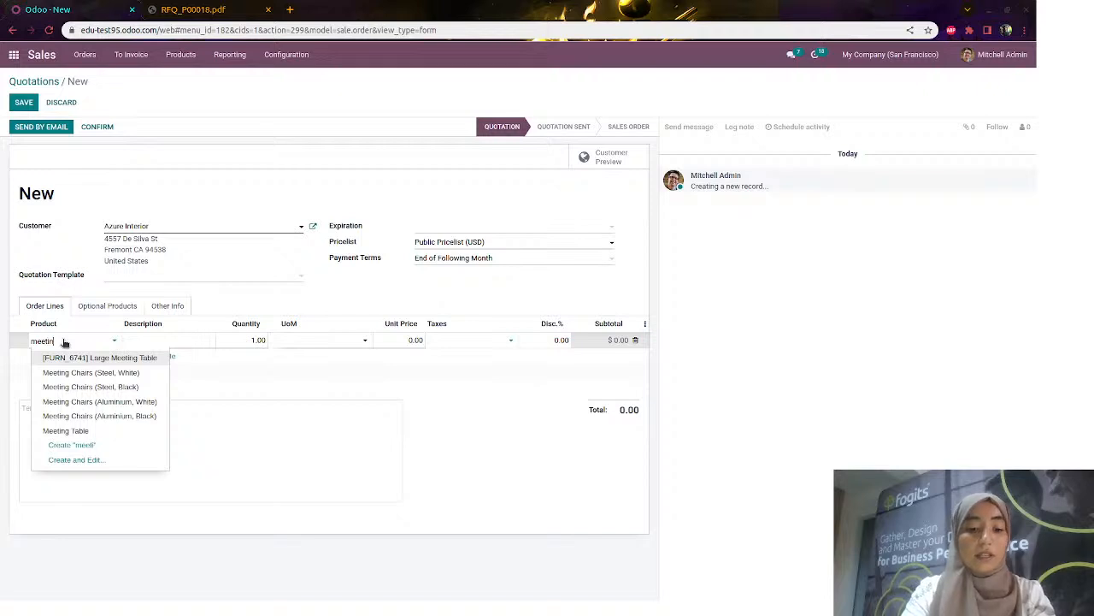
type("g")
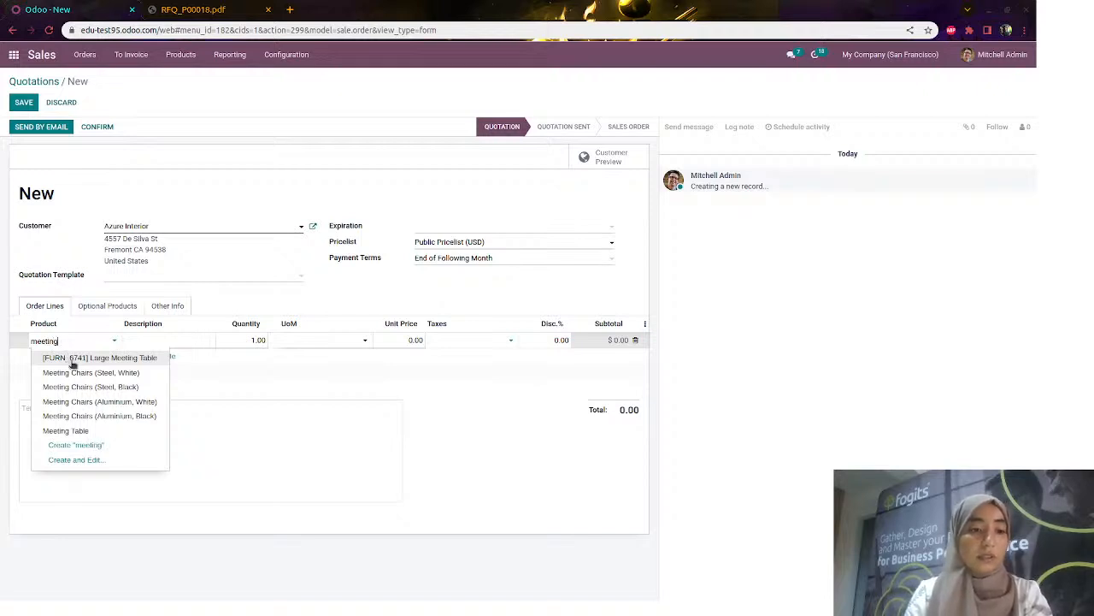
left_click(77, 430)
left_click(385, 340)
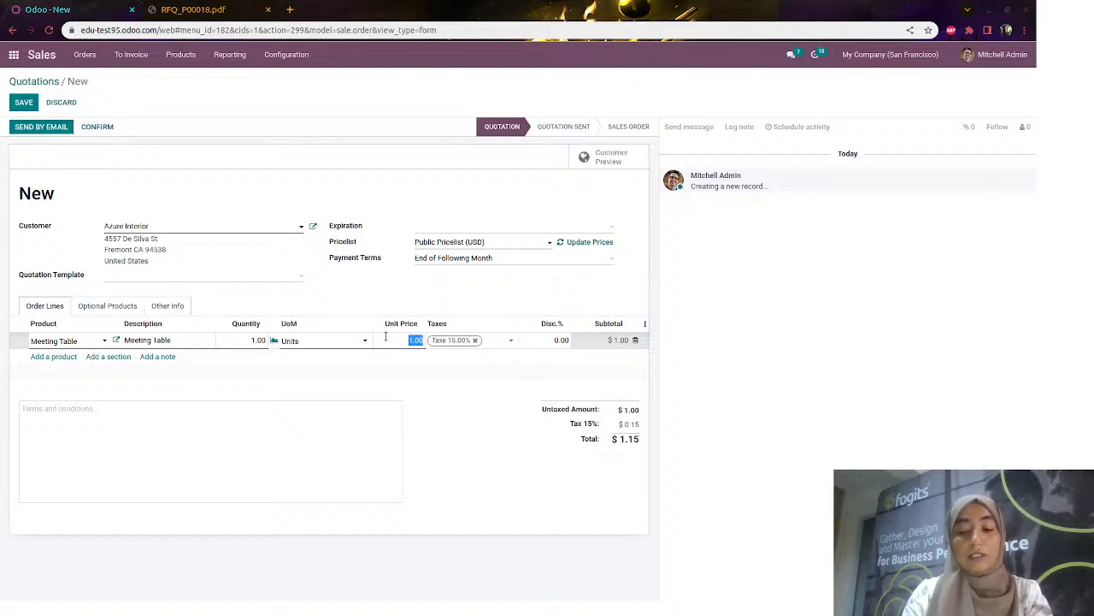
type("250")
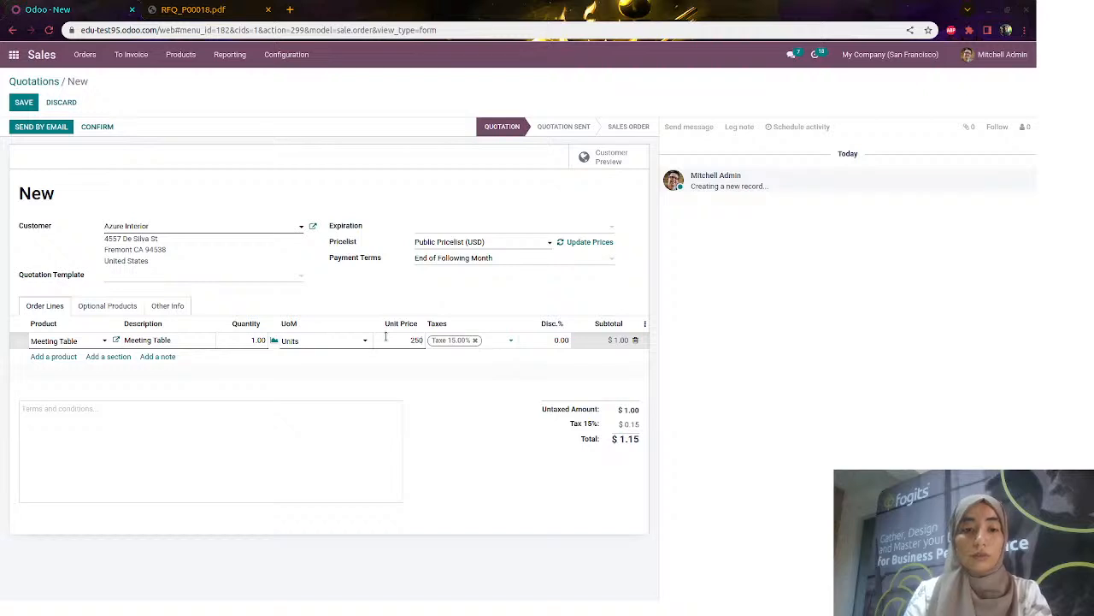
left_click(248, 340)
type("2")
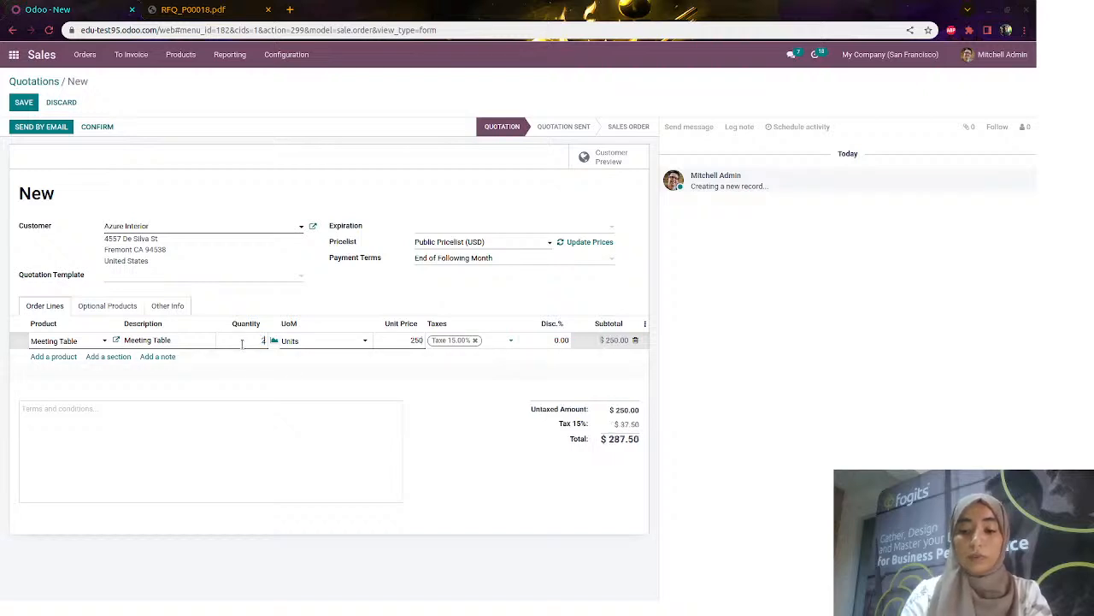
type("50")
left_click(356, 388)
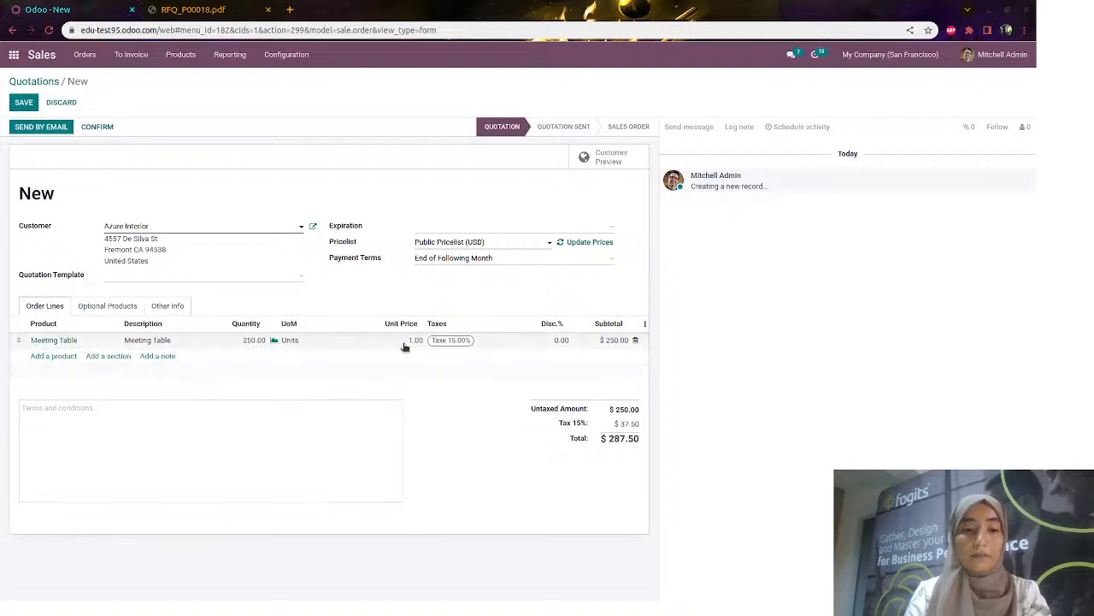
left_click(21, 103)
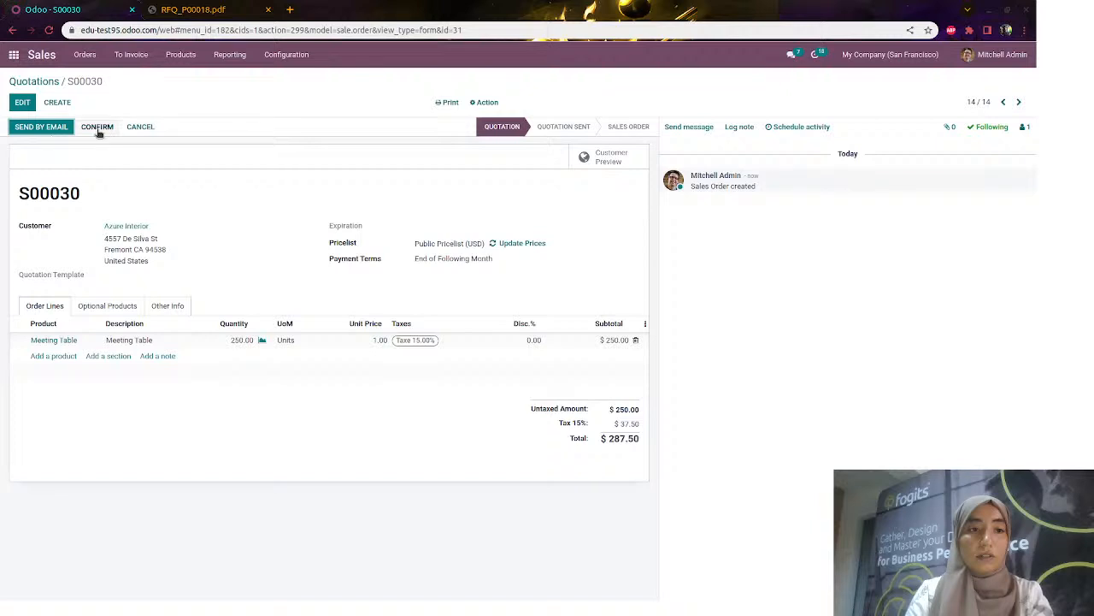
Confirm S00030, check its generated RFQ P00022 for 250 Meeting Tables, then close RFQ_P00018.pdf
left_click(97, 128)
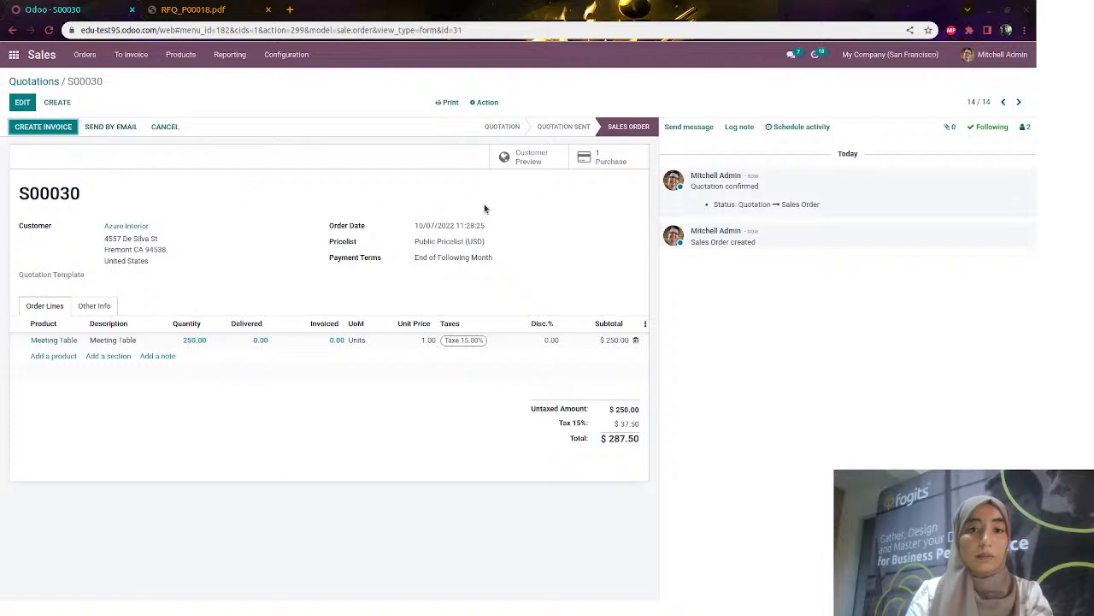
left_click(587, 161)
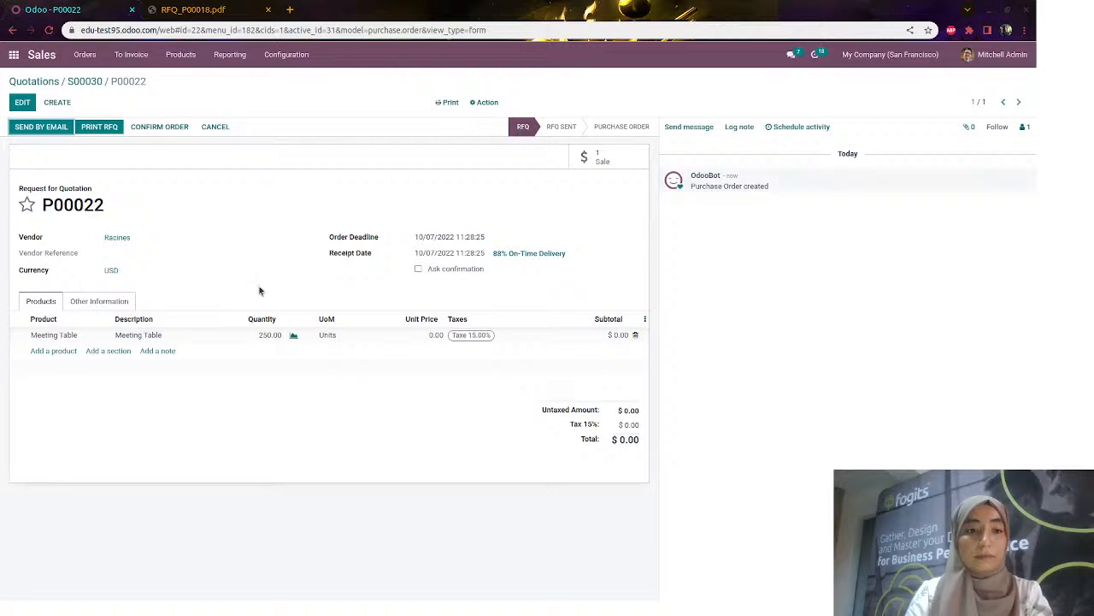
left_click(94, 80)
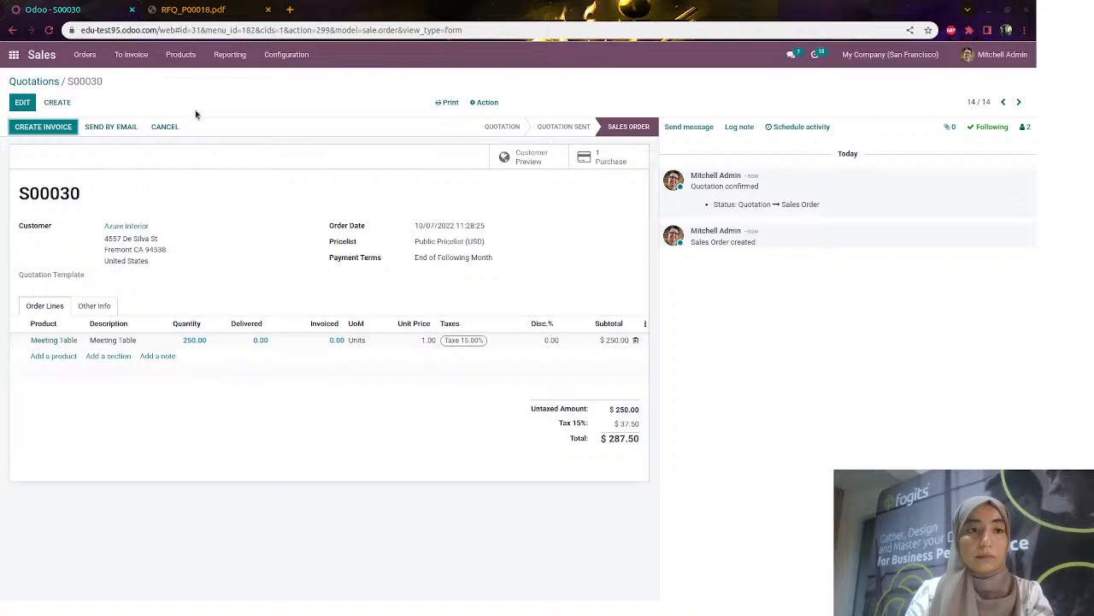
left_click(193, 9)
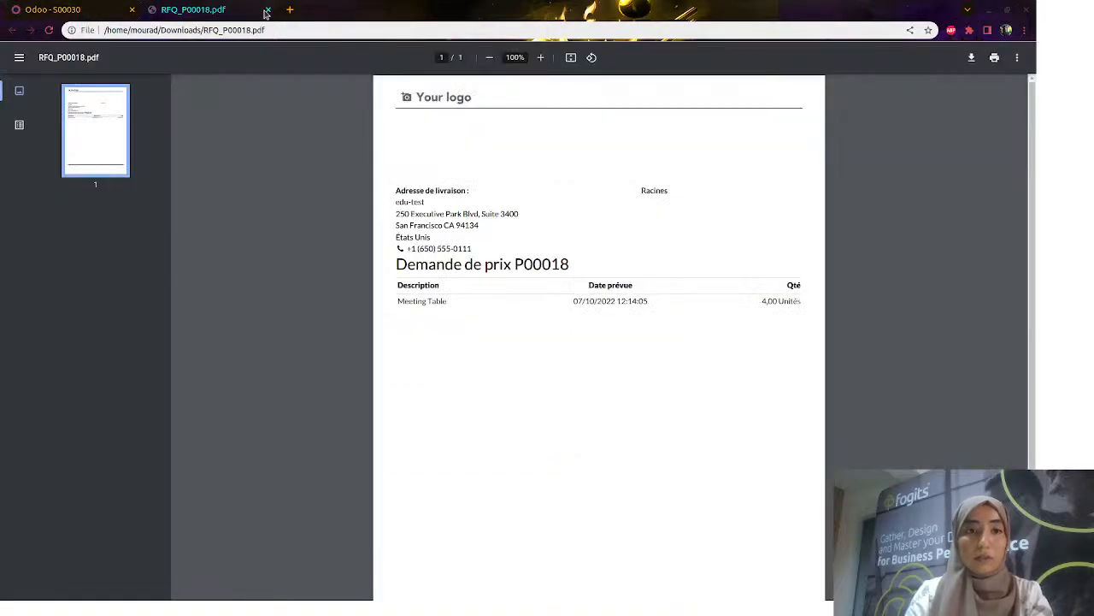
left_click(266, 10)
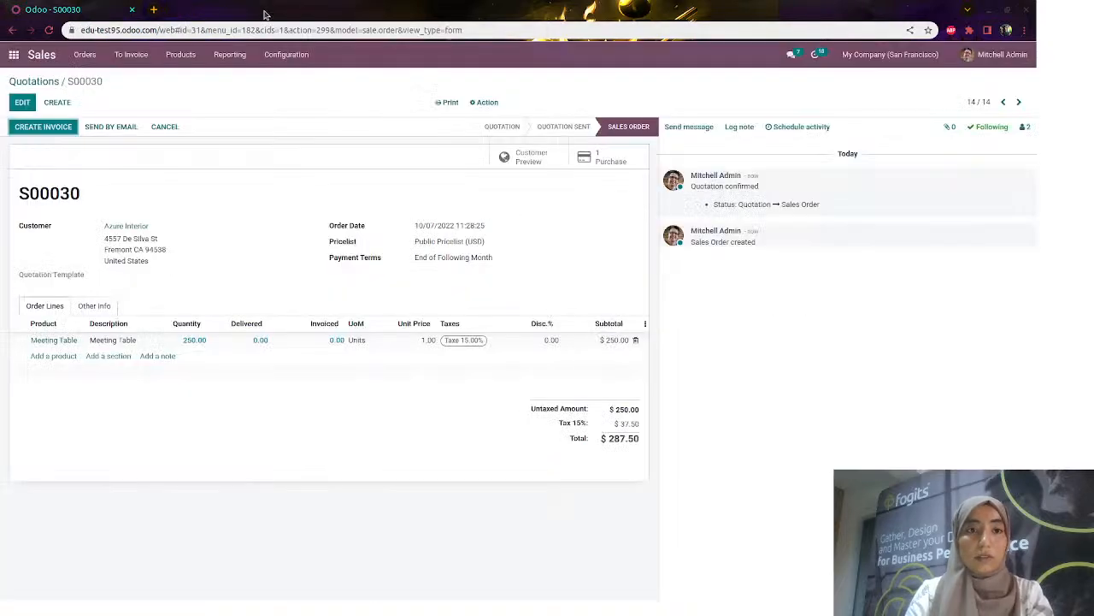
Check Meeting Table's Buy and Dropship routes, then open Large Desk from the Sales catalogue
left_click(53, 340)
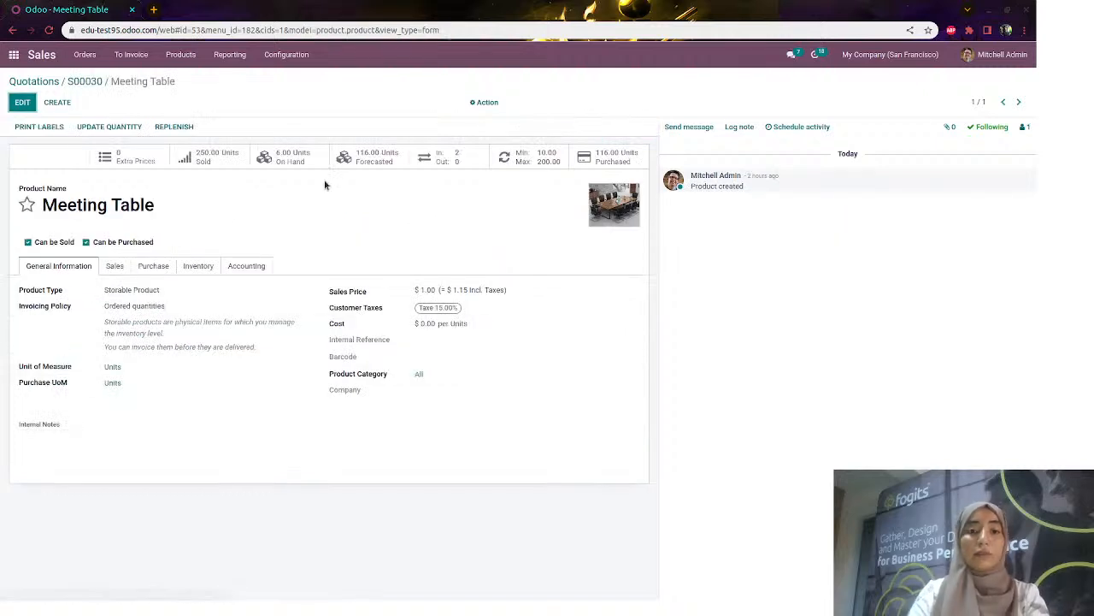
left_click(198, 267)
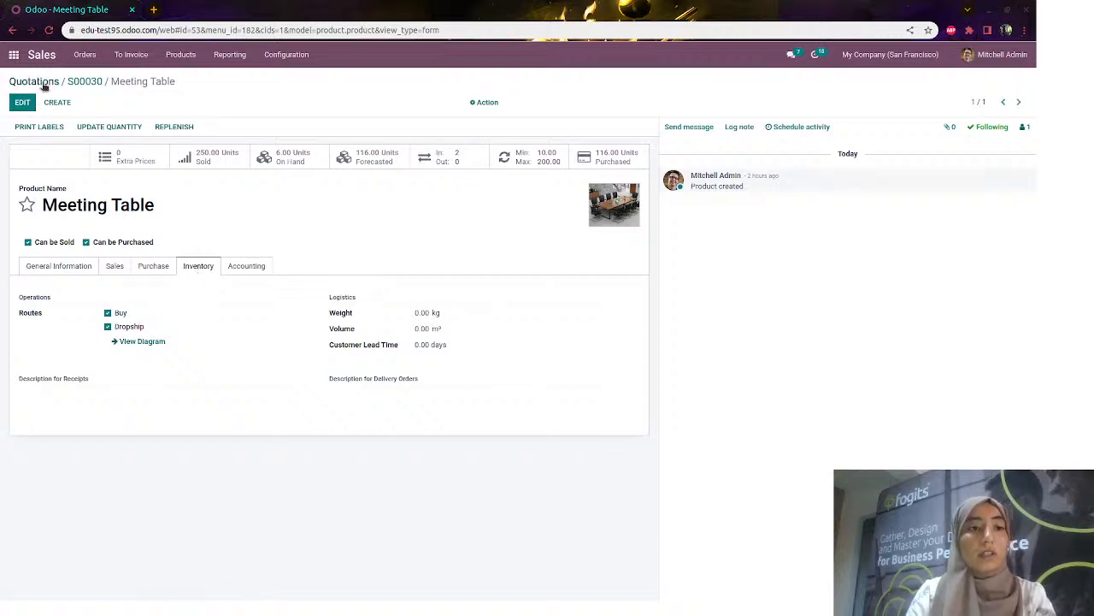
left_click(46, 83)
left_click(190, 59)
left_click(196, 83)
scroll(507, 374, "down", 1)
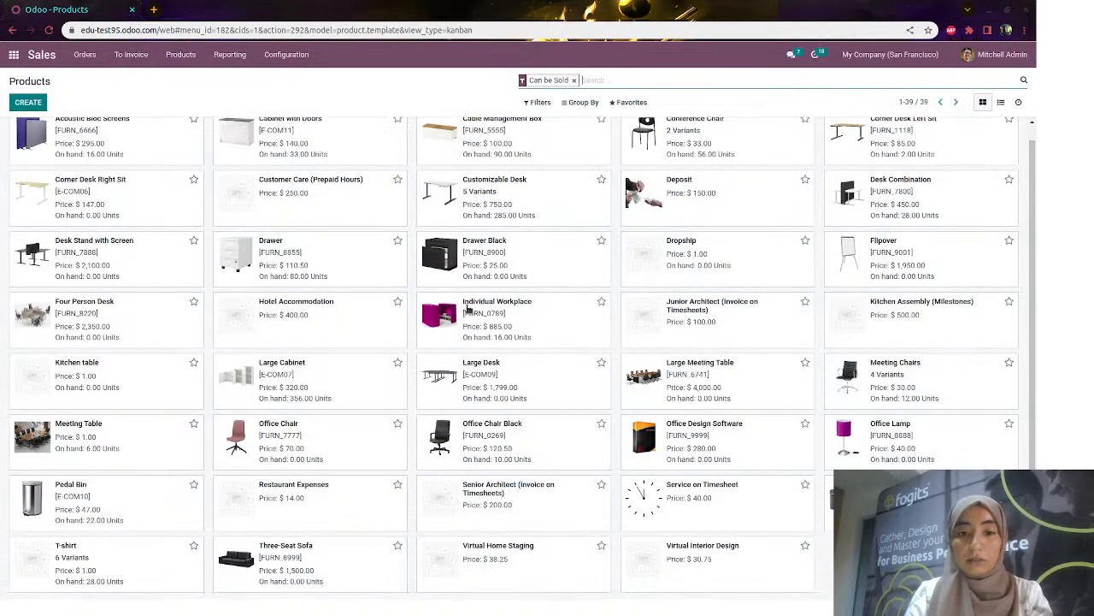
left_click(510, 376)
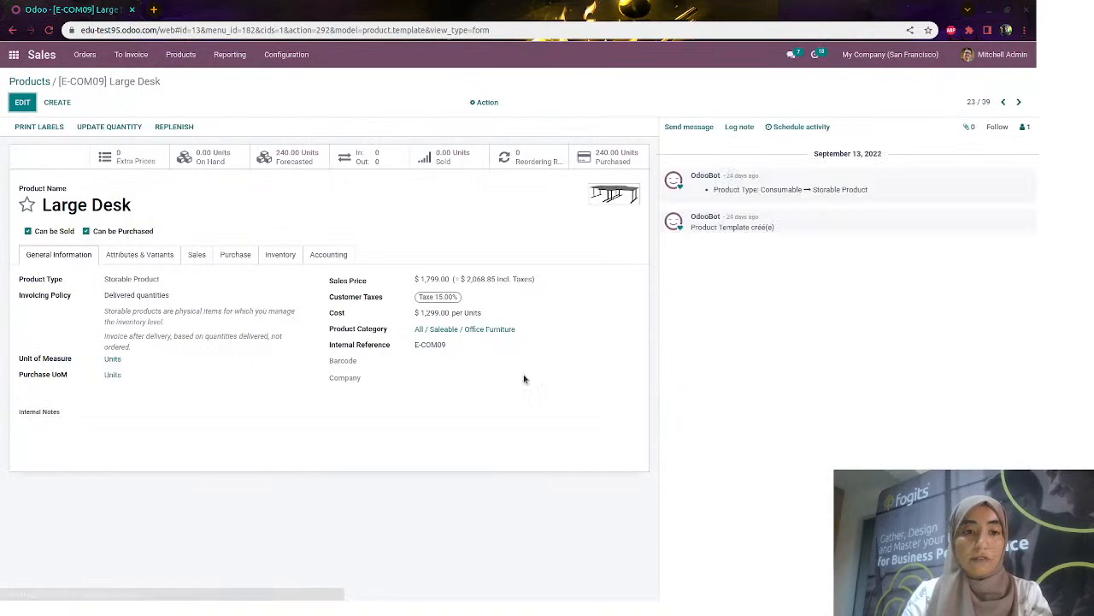
Add a Large Desk reordering rule with minimum 10 and maximum 100 units
left_click(513, 157)
left_click(45, 107)
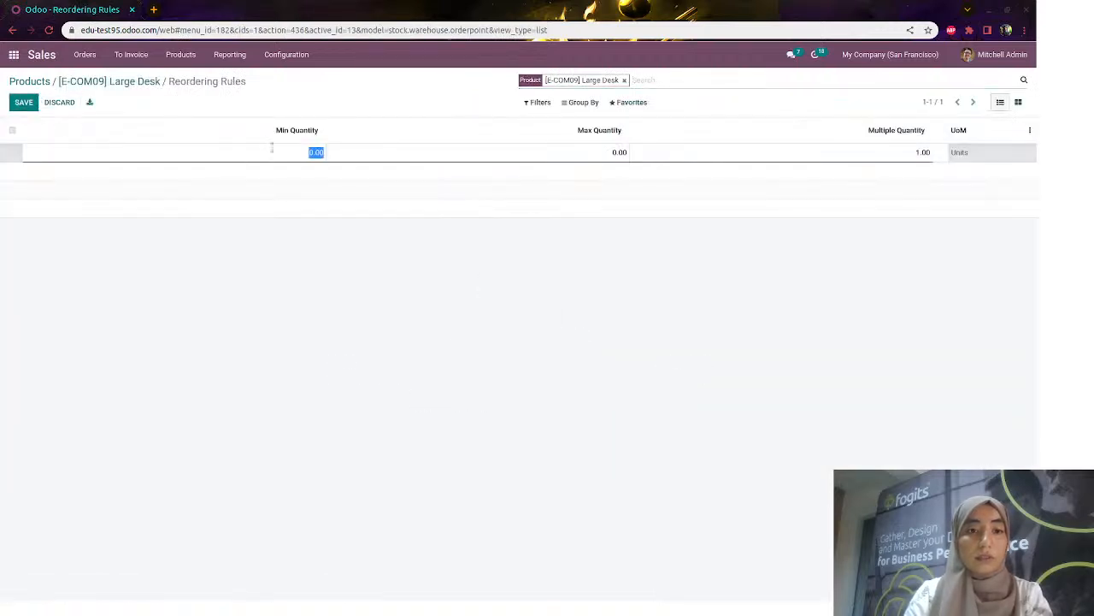
type("10")
key("Tab")
type("1")
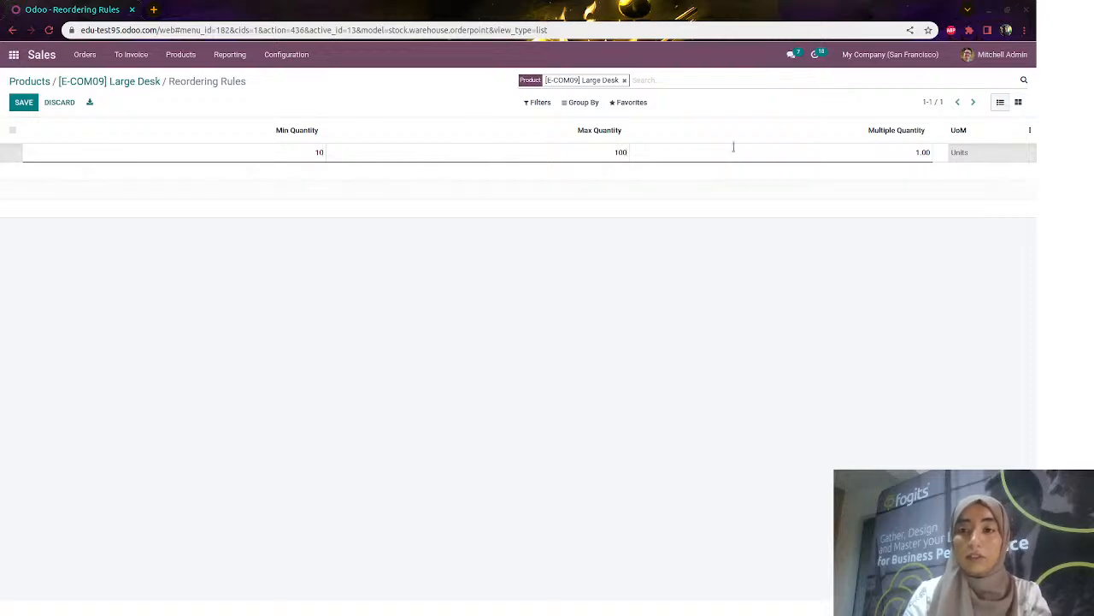
left_click(24, 102)
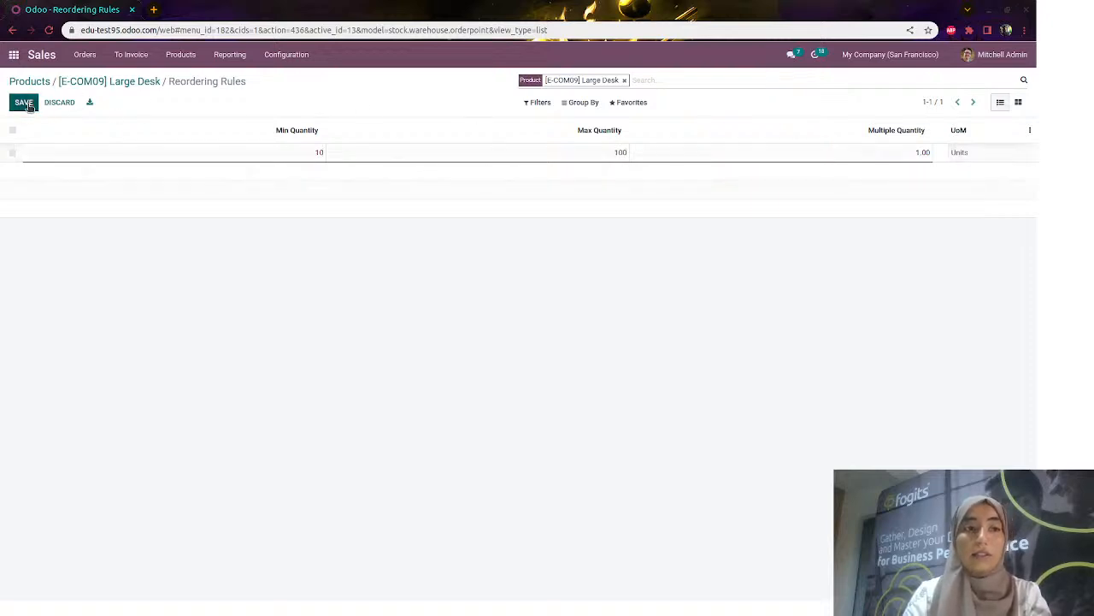
Review Large Desk's vendor and purchase settings, then show the sales quotations list
left_click(115, 81)
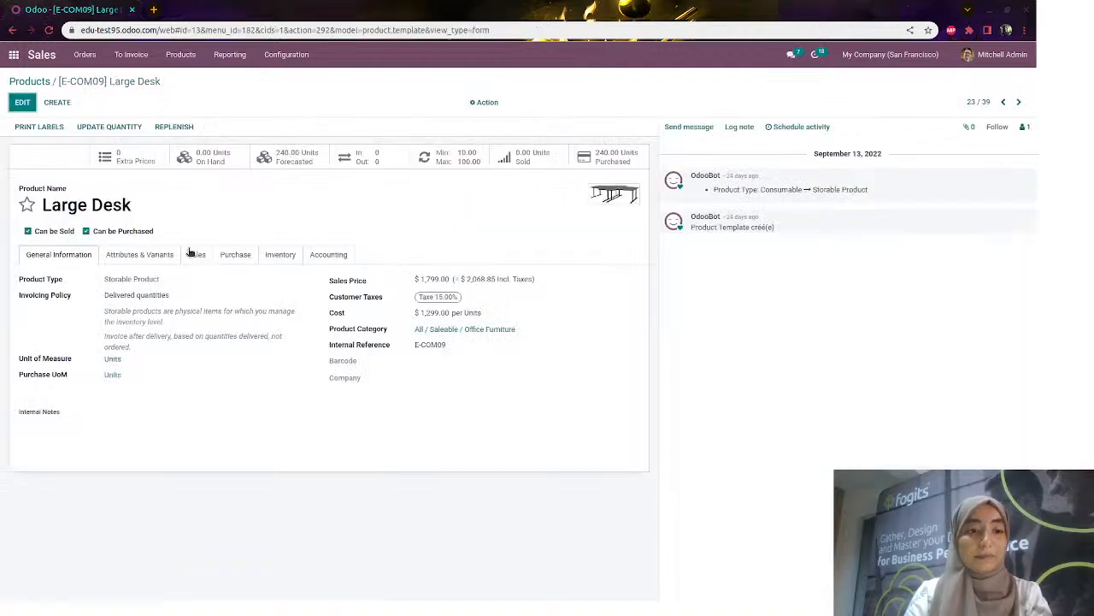
left_click(233, 254)
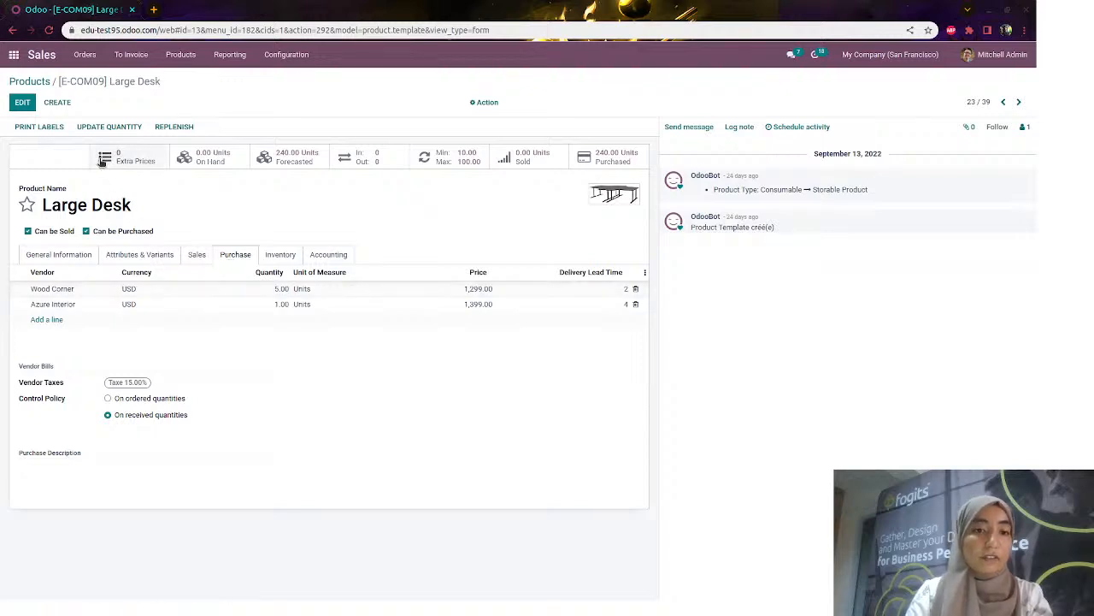
left_click(84, 56)
left_click(88, 92)
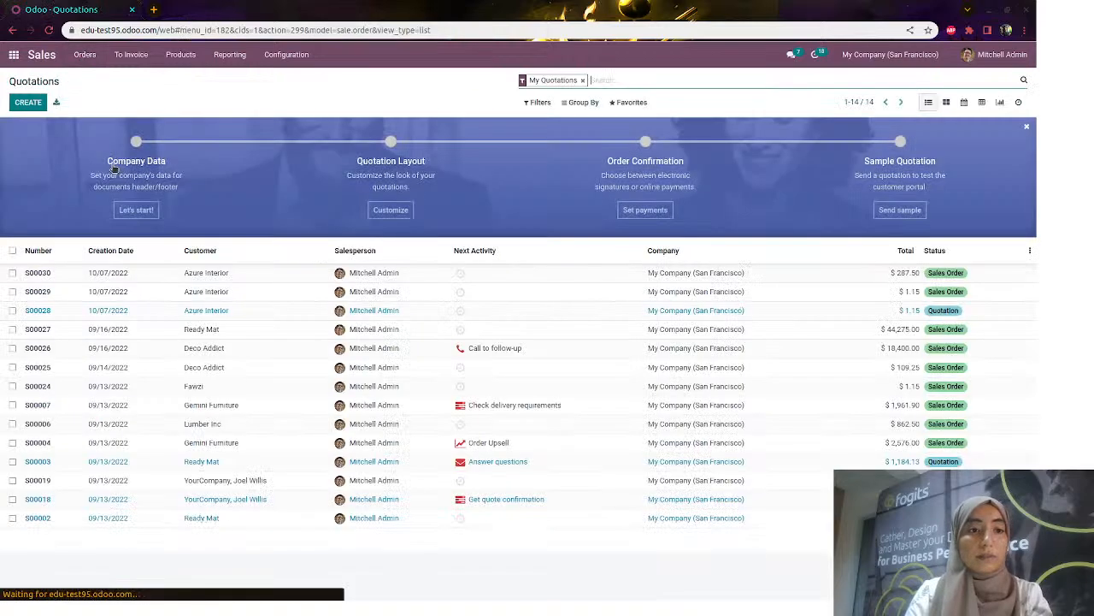
Start a new quotation for an Azure Interior contact
left_click(28, 102)
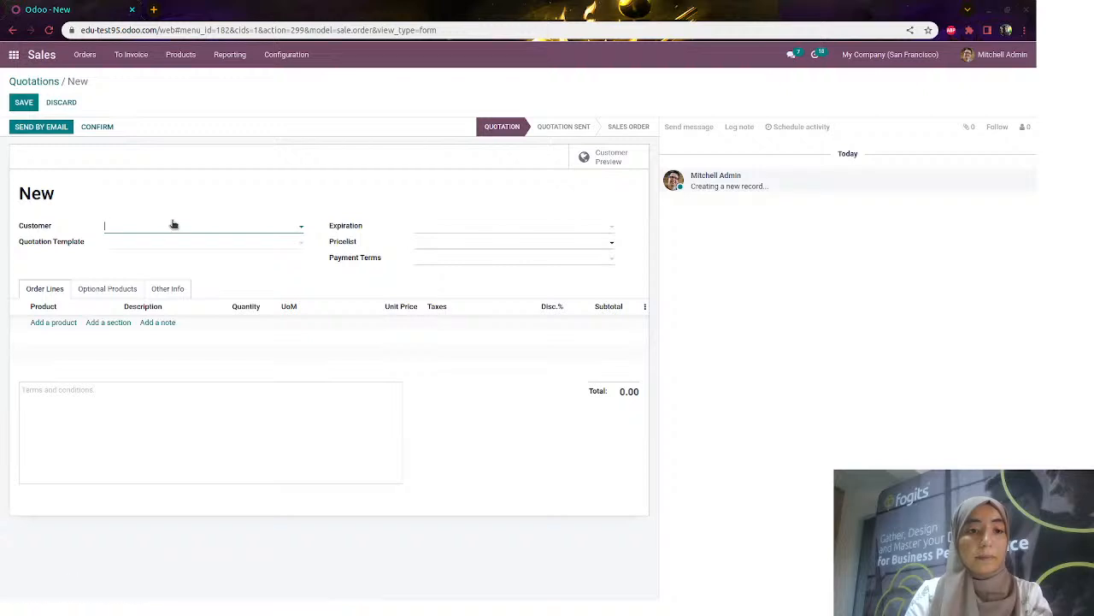
left_click(171, 225)
left_click(163, 287)
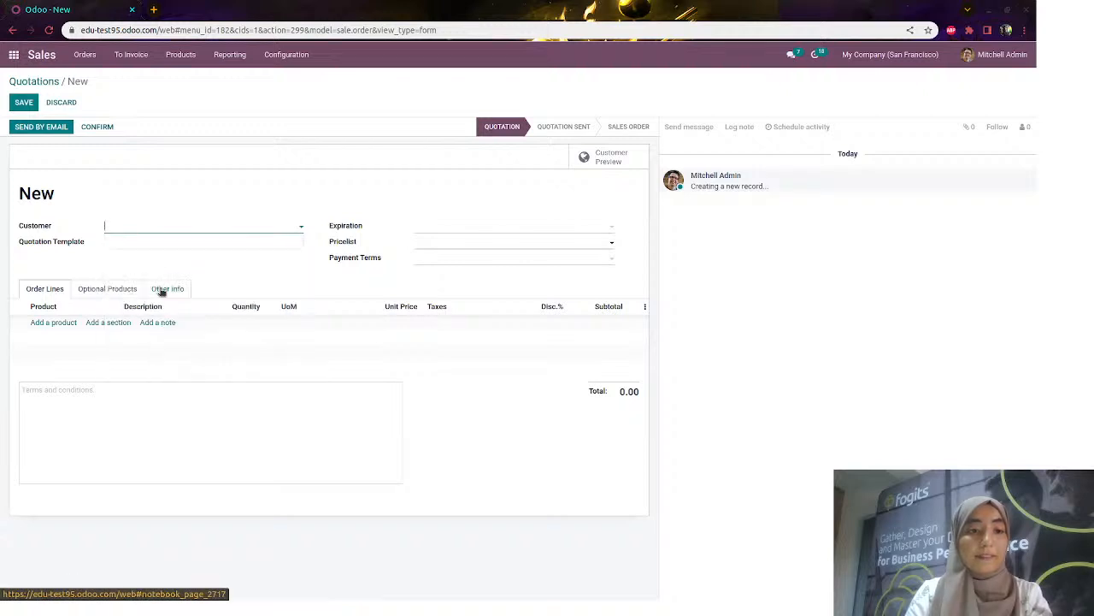
Add 250 Large Desks at 1,799.00 and save quotation S00031
left_click(60, 339)
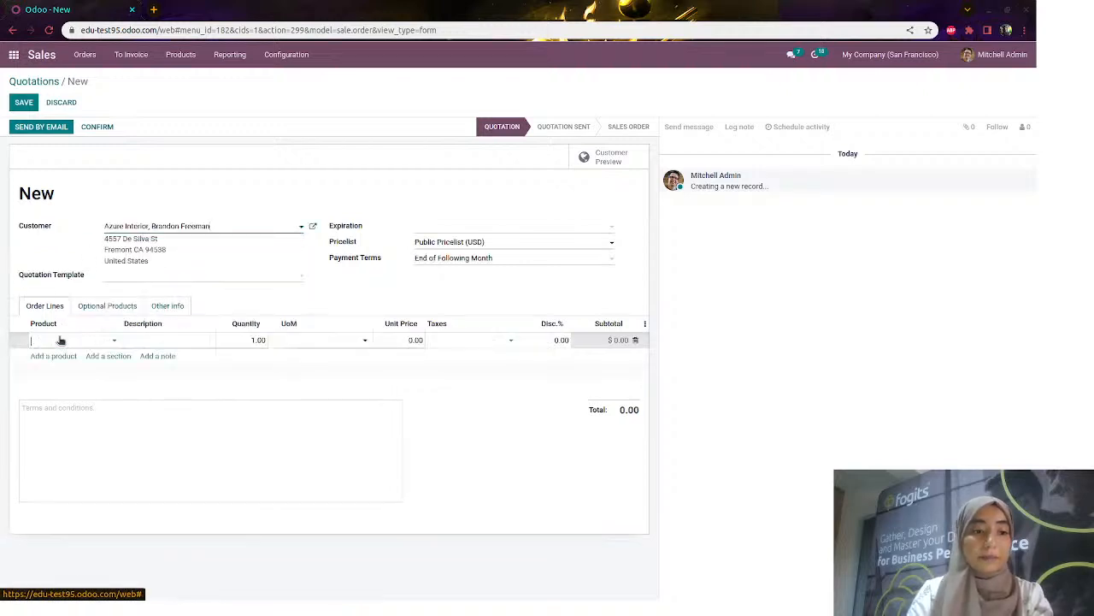
type("large")
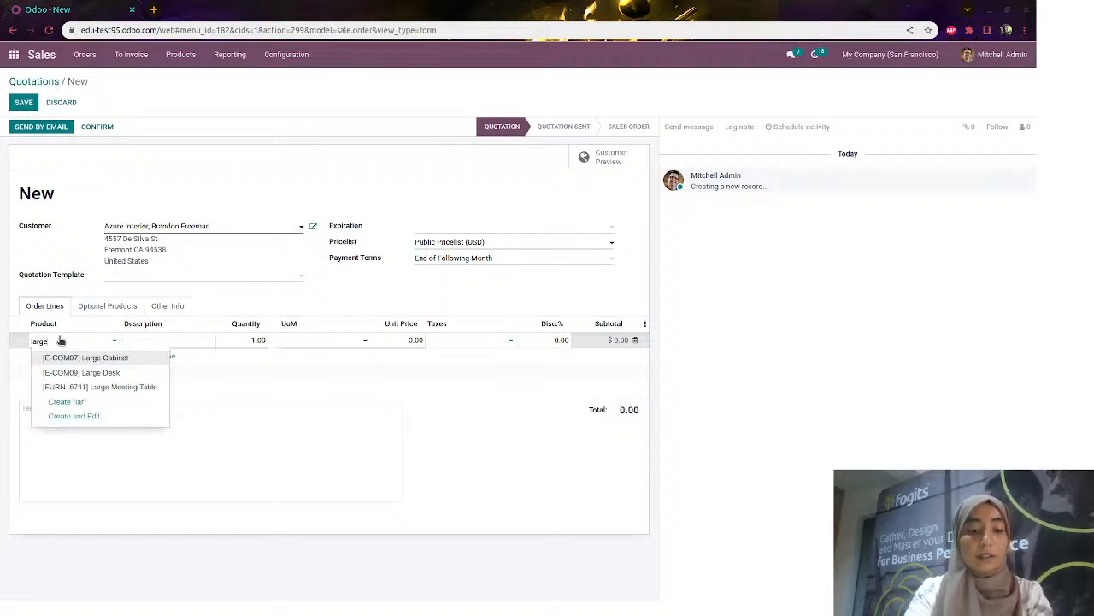
left_click(89, 374)
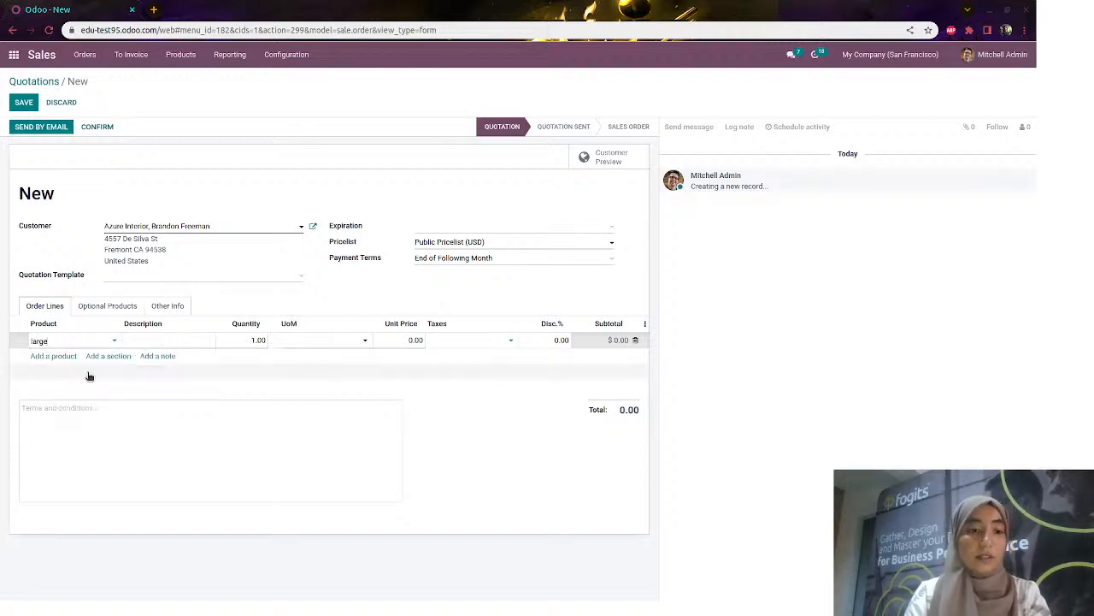
left_click(236, 344)
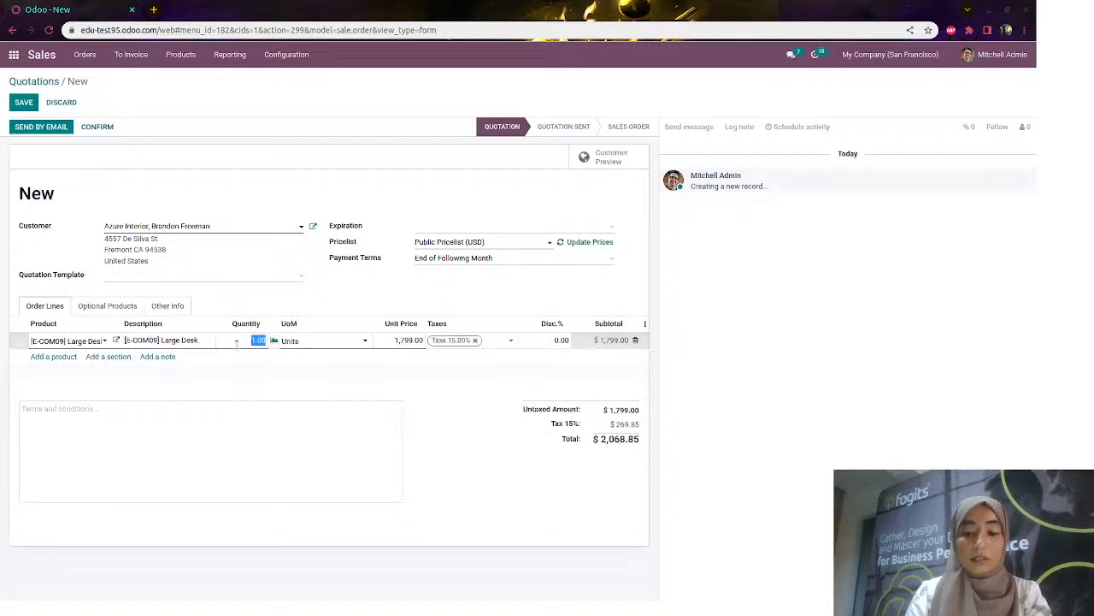
type("50")
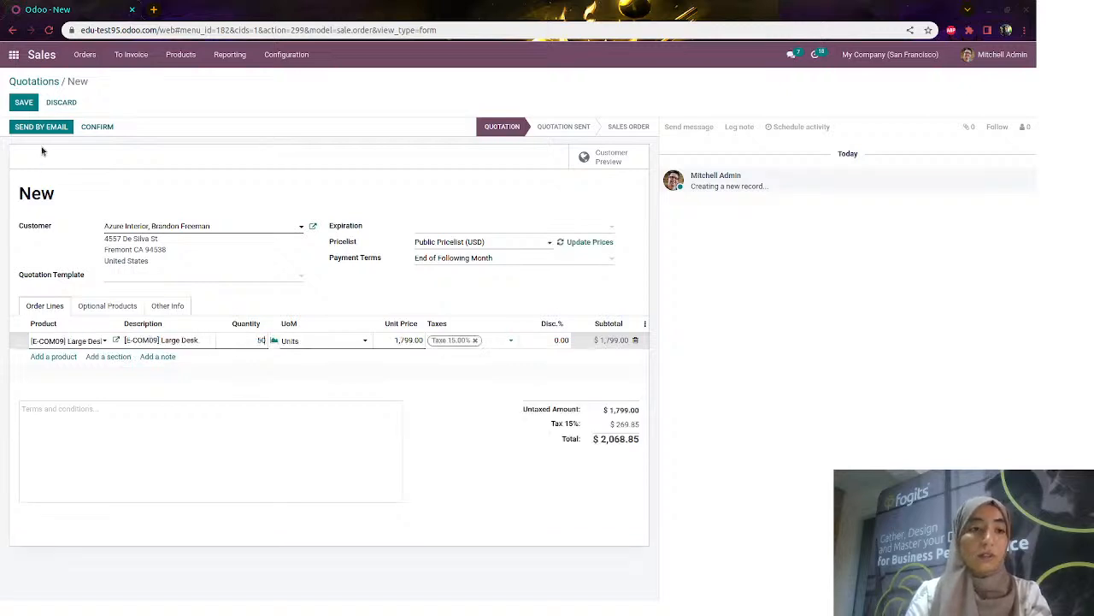
double_click(253, 340)
type("250")
left_click(268, 403)
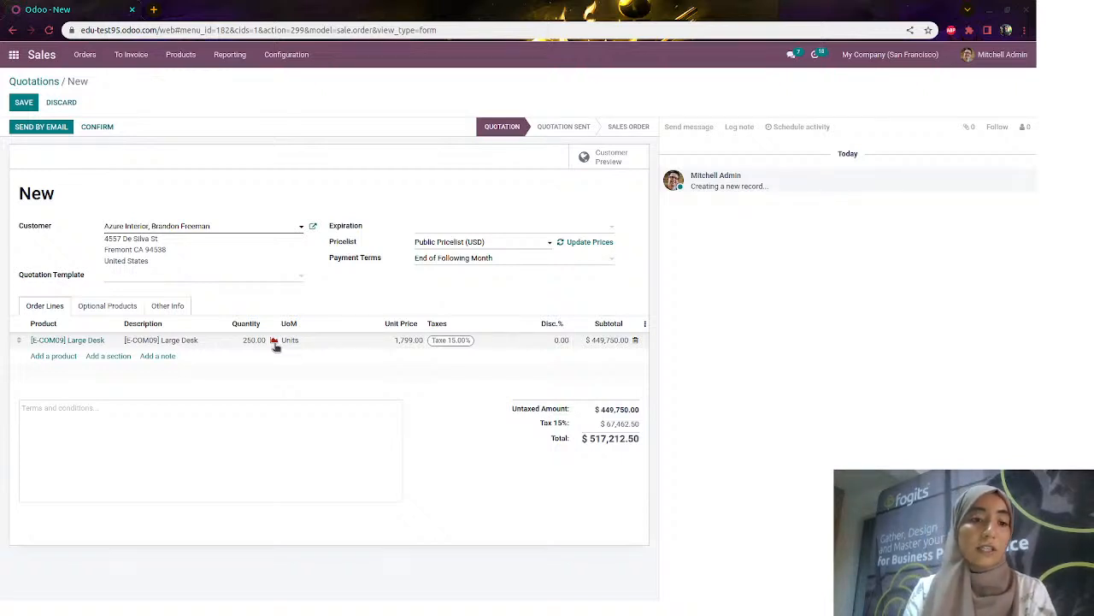
left_click(18, 108)
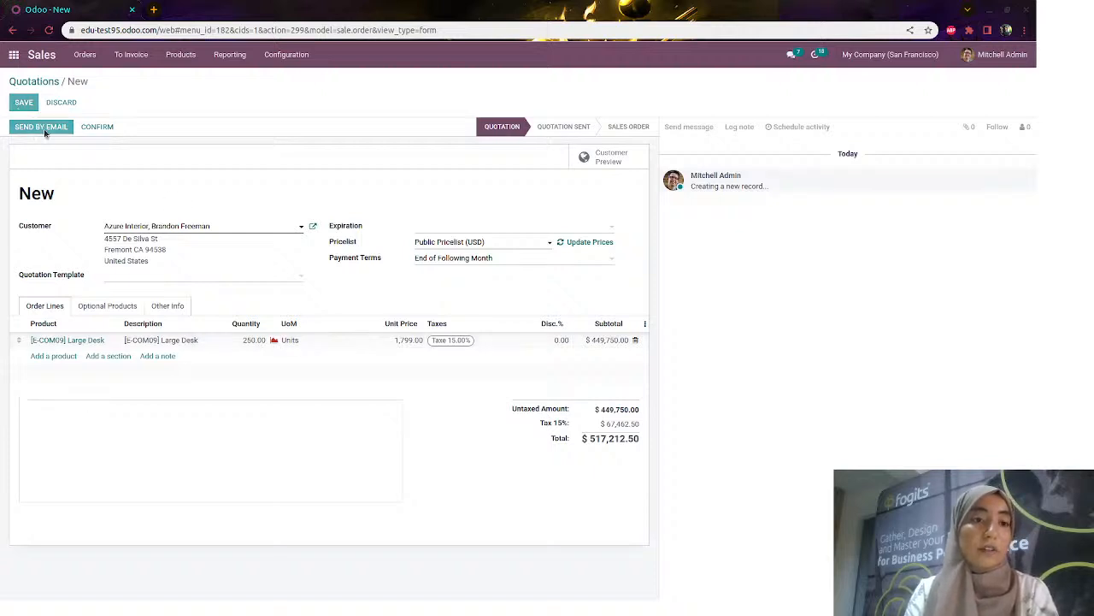
Confirm S00031 and view Purchase's RFQ list with new P00023 from Wood Corner
left_click(97, 127)
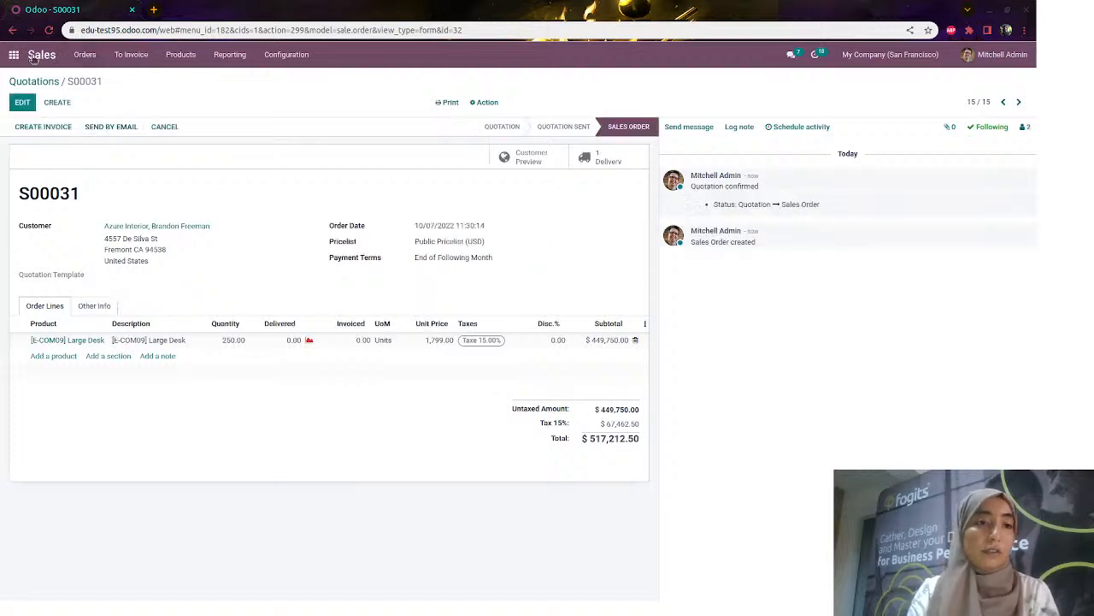
left_click(13, 55)
left_click(466, 224)
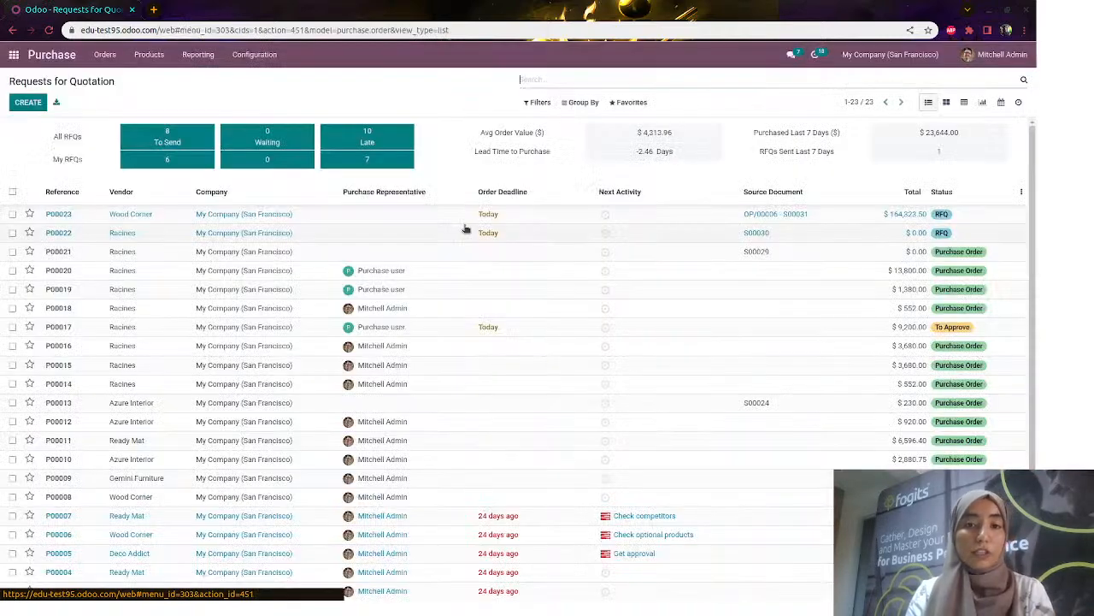
Open RFQ P00023 and check the Large Desk product's vendor list
left_click(417, 213)
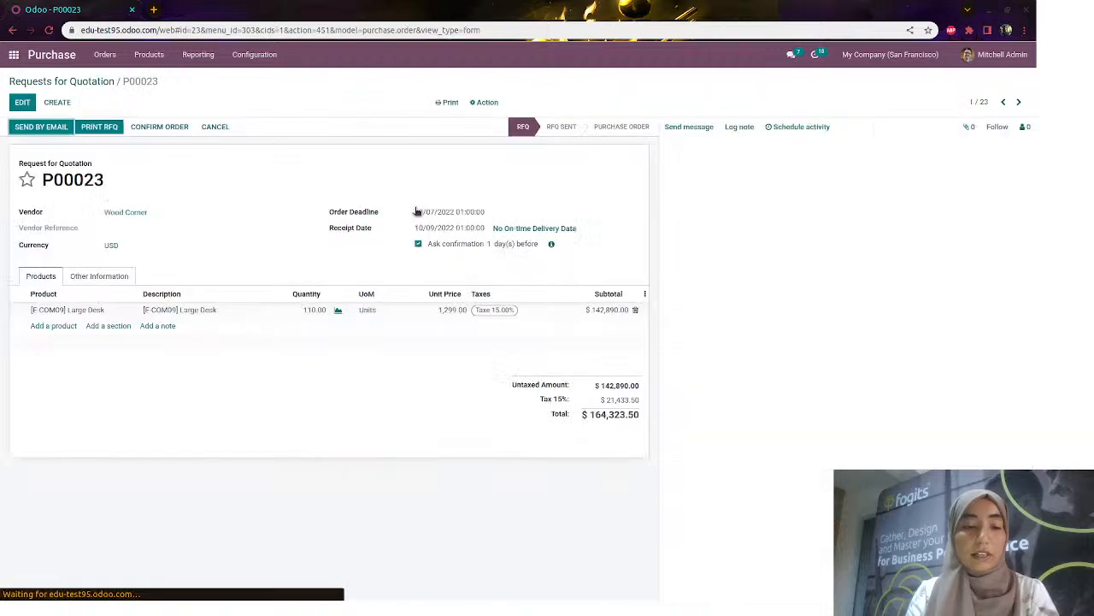
left_click_drag(44, 179, 144, 186)
left_click(144, 187)
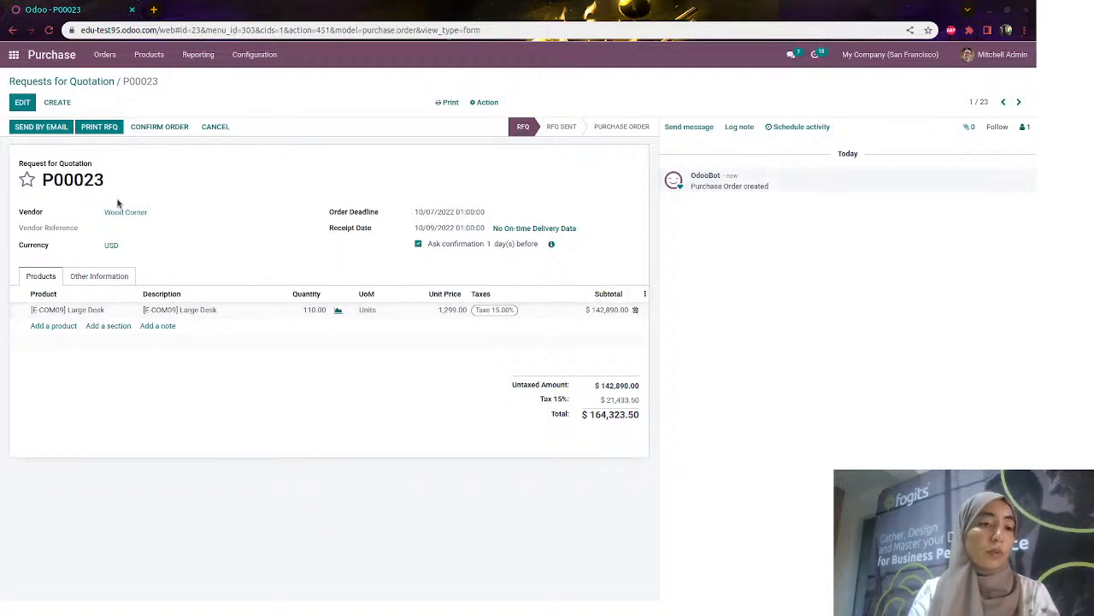
left_click(95, 311)
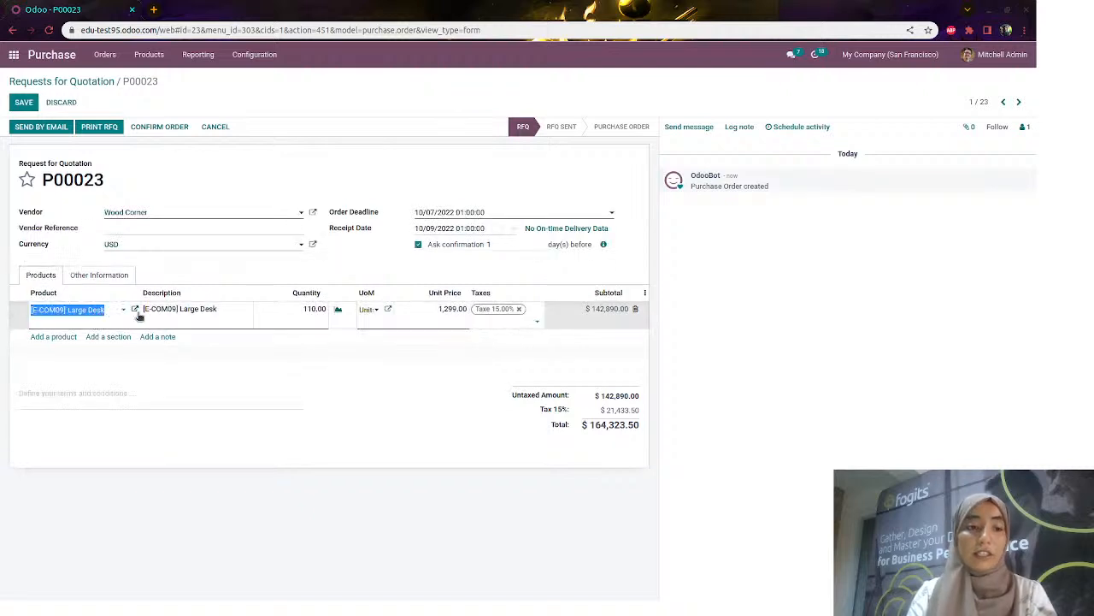
left_click(135, 311)
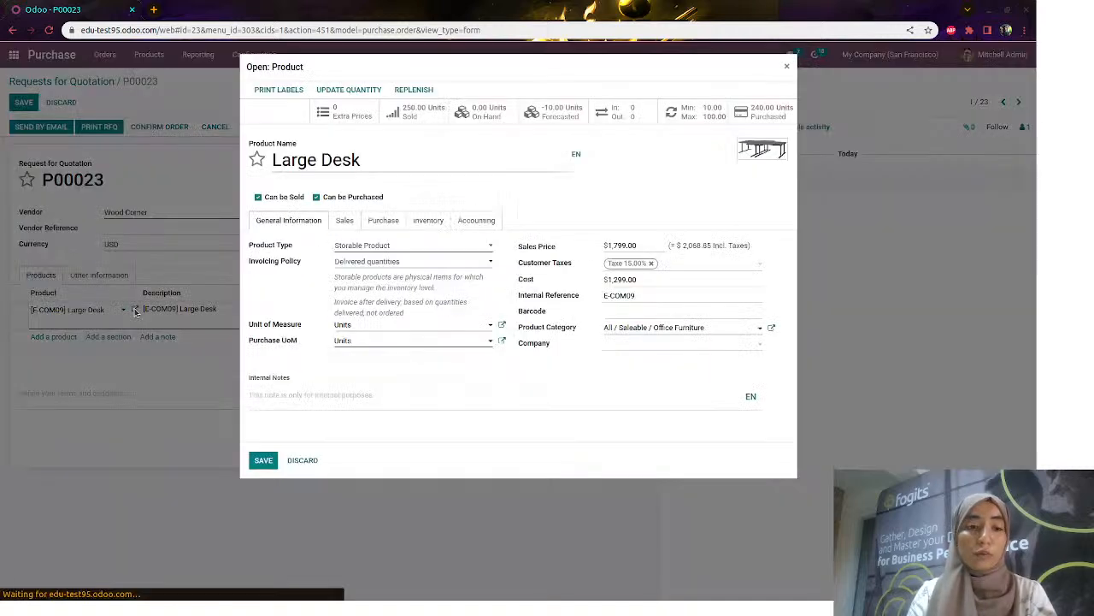
left_click(383, 224)
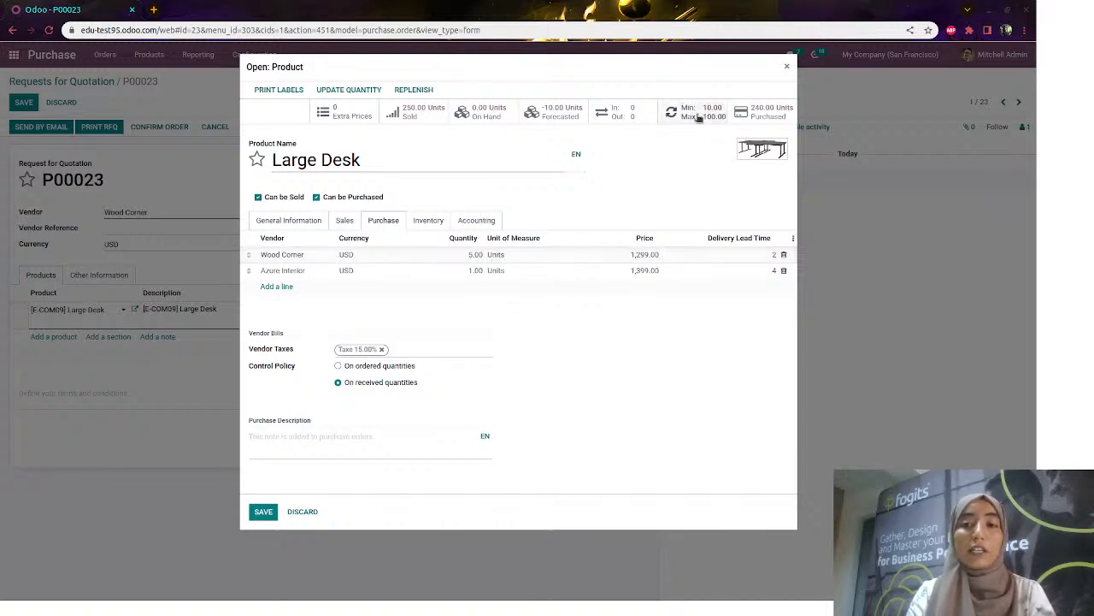
left_click(788, 66)
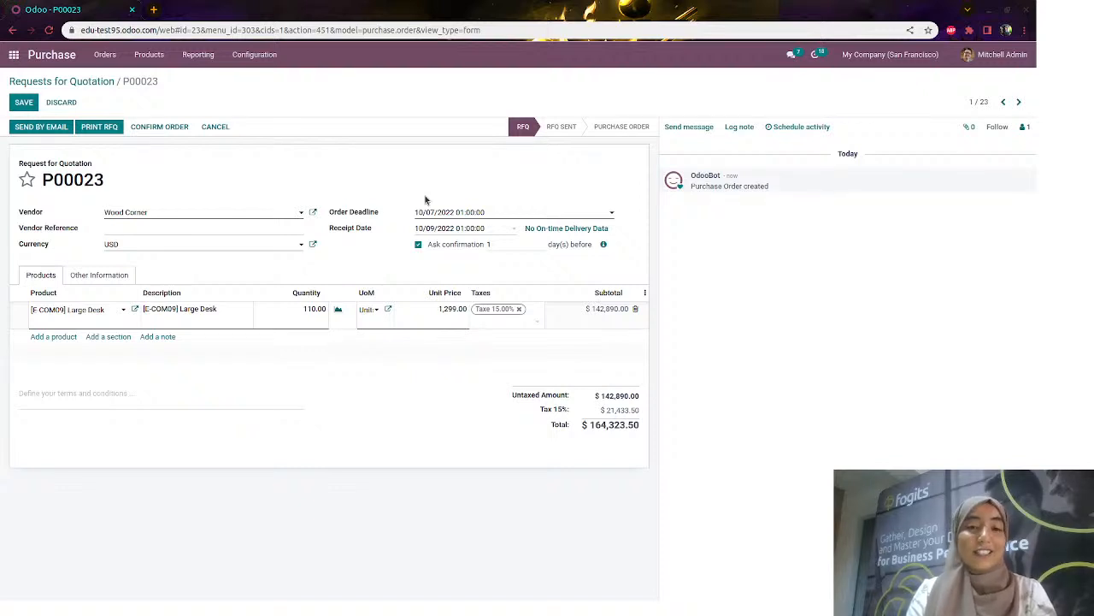
Save P00023 for 110 Large Desks from Wood Corner and confirm it as a purchase order
left_click(333, 168)
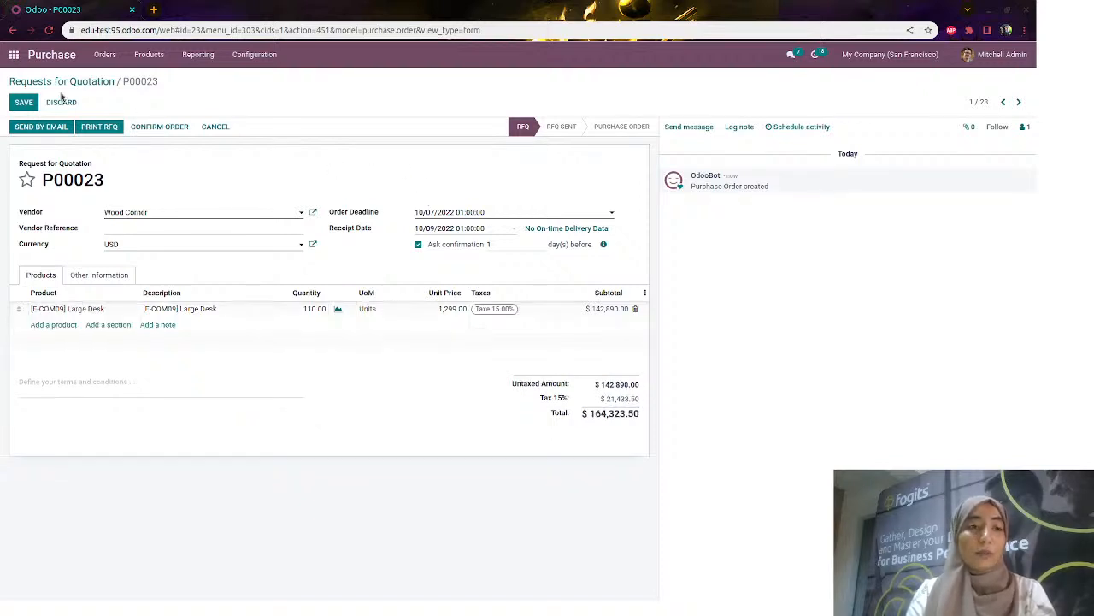
left_click(24, 103)
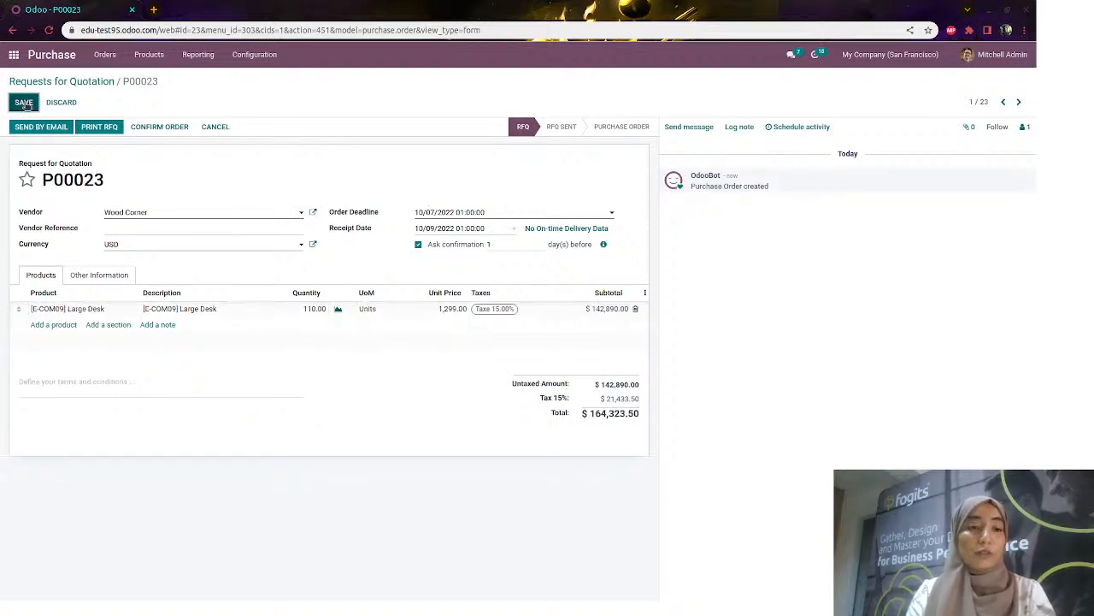
left_click(159, 127)
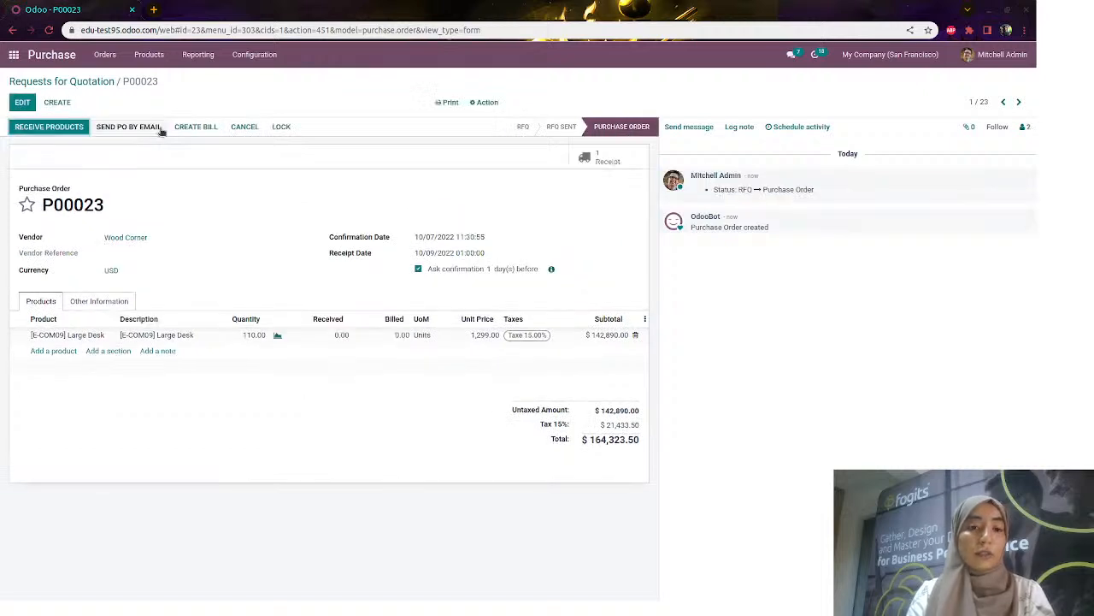
Validate receipt WH/IN/00019 for all 110 Large Desks, then return to the apps home screen
left_click(71, 132)
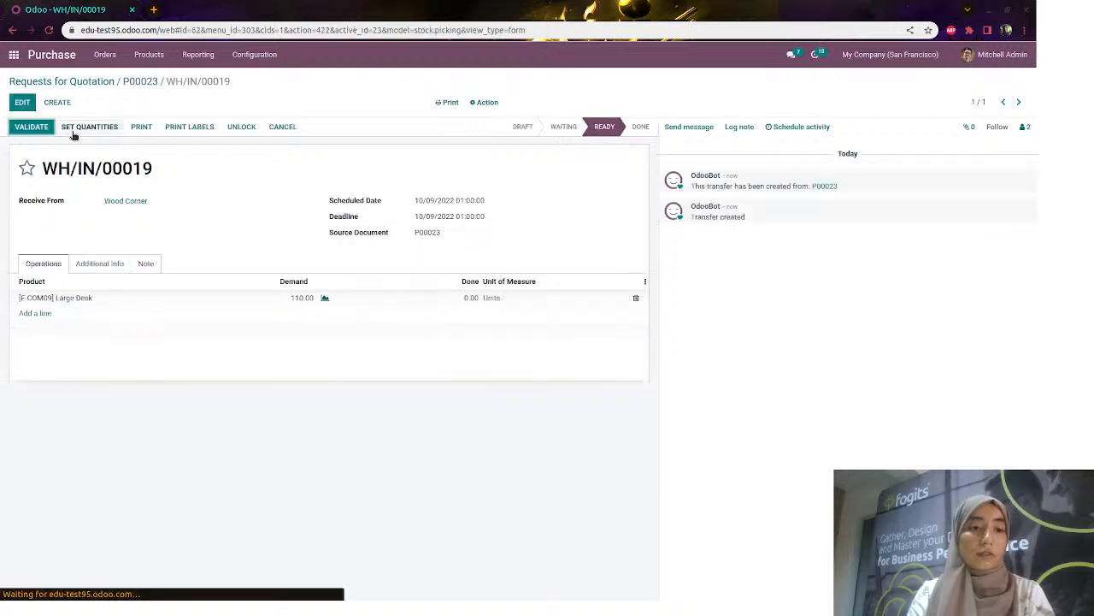
left_click(31, 126)
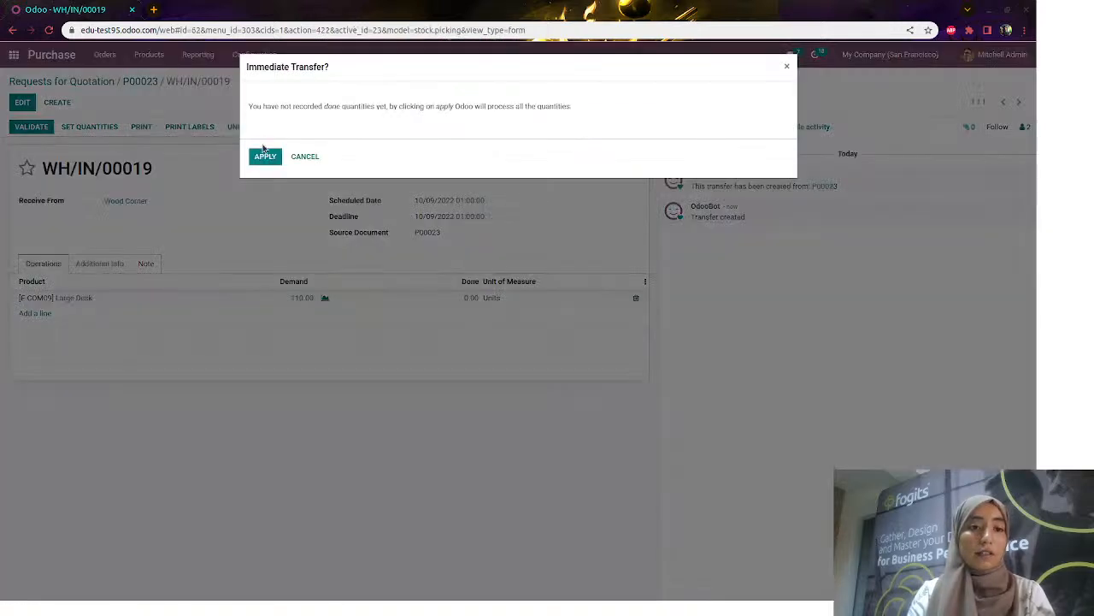
left_click(265, 156)
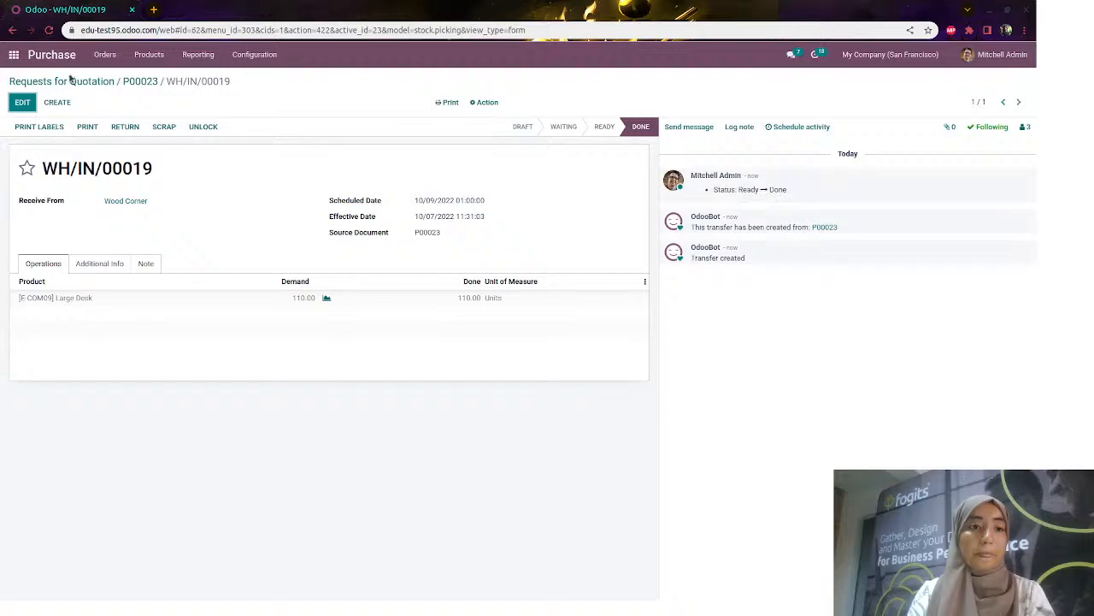
left_click(17, 57)
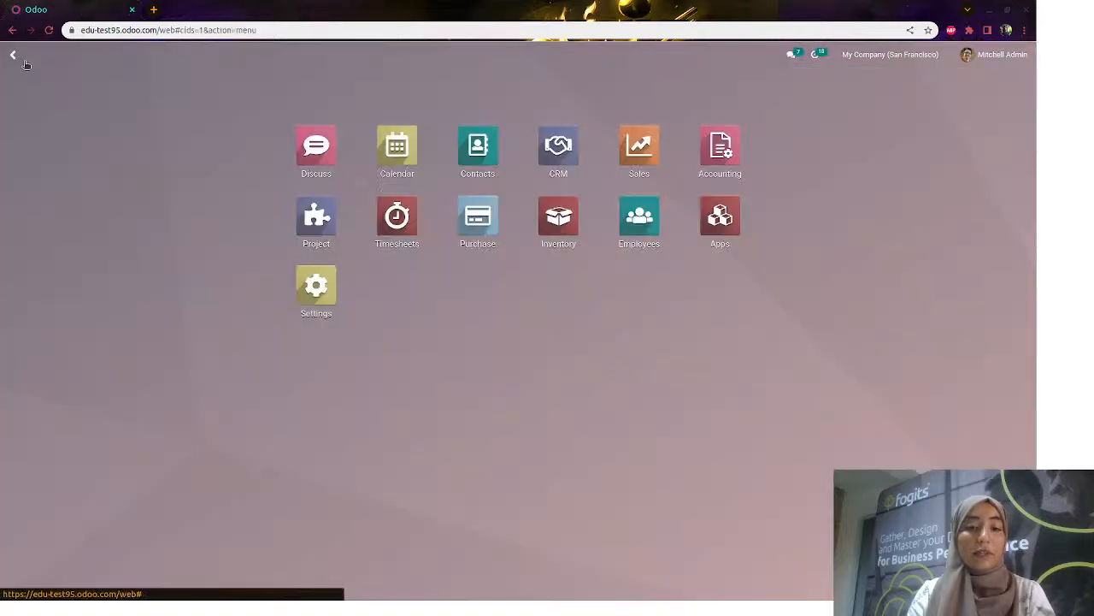
Ship 110 Large Desks on WH/OUT/00030 for S00031, creating backorder WH/OUT/00031 for the rest
left_click(627, 148)
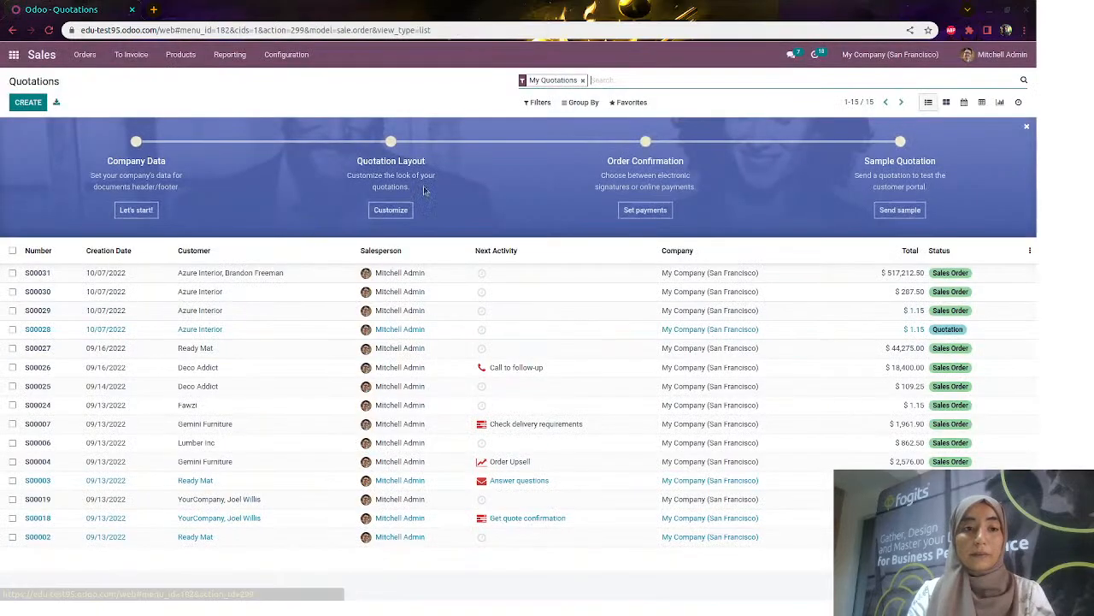
left_click(257, 272)
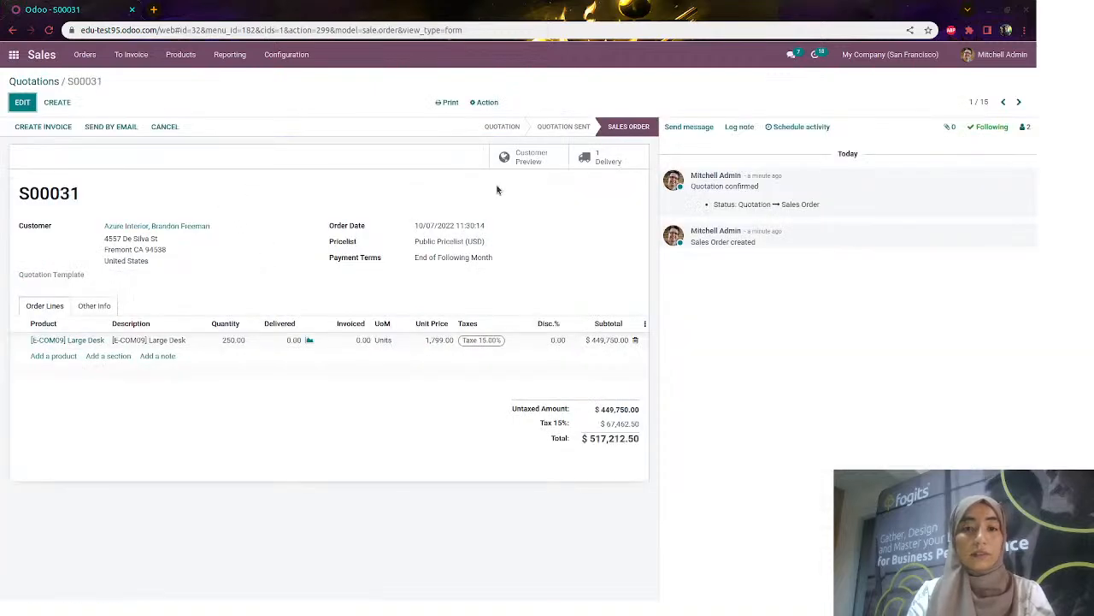
left_click(602, 163)
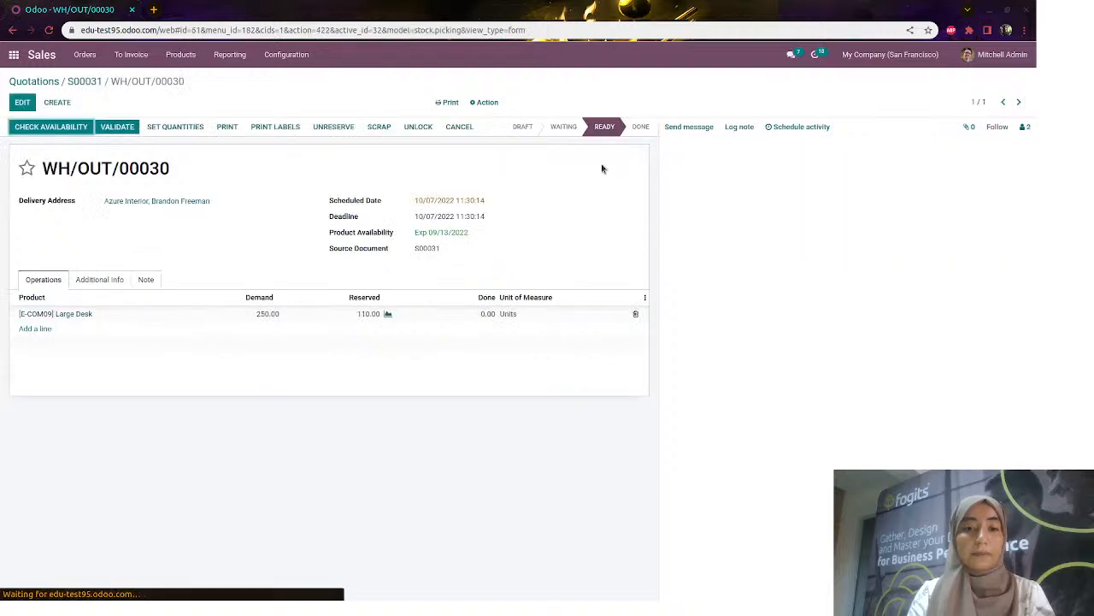
left_click(117, 130)
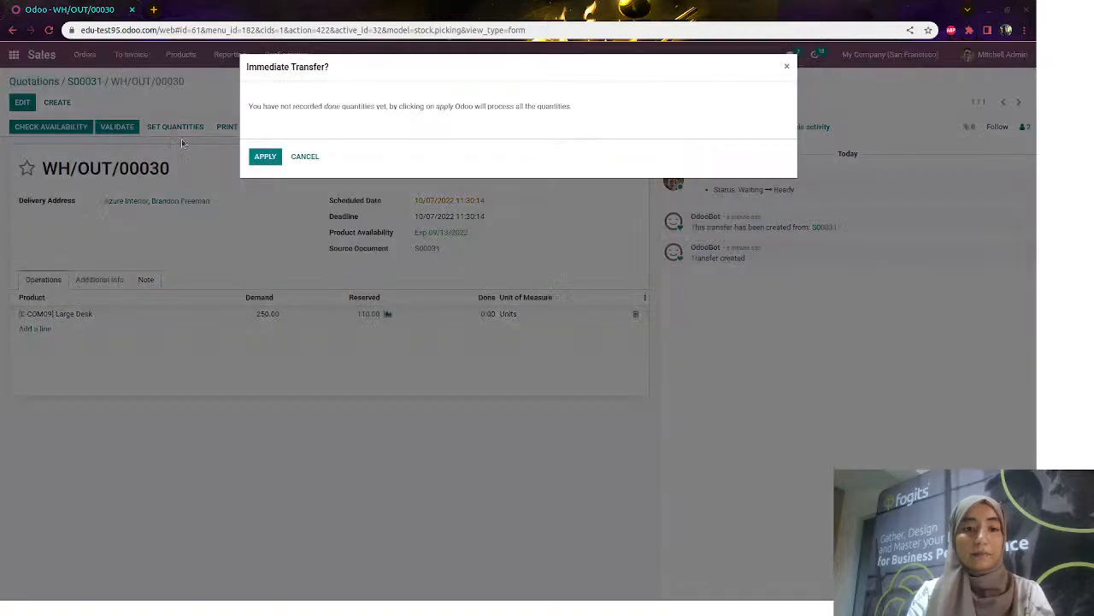
left_click(266, 156)
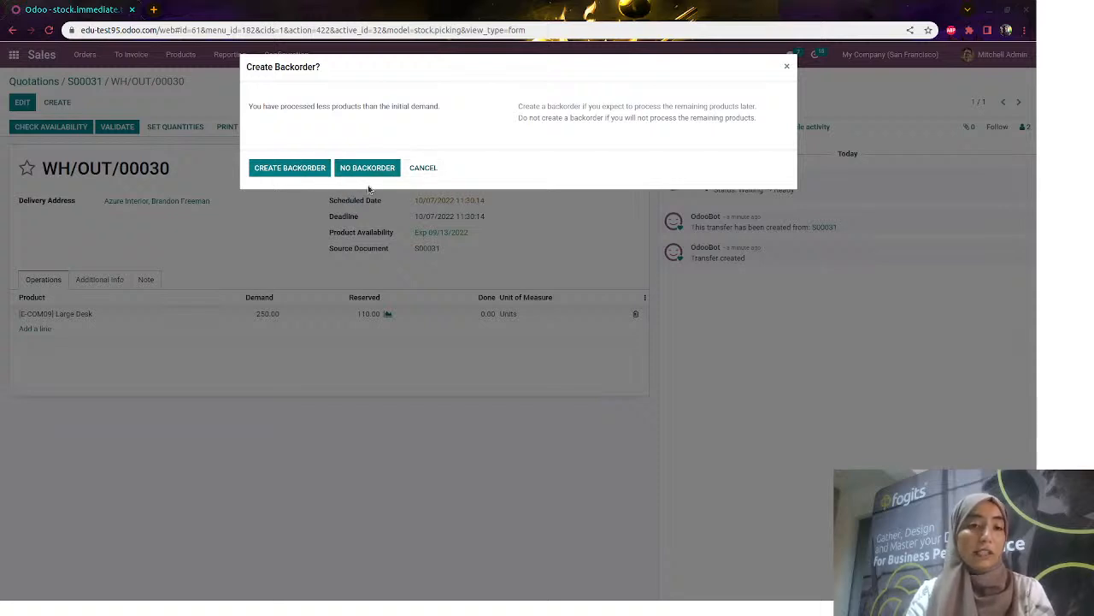
left_click(307, 168)
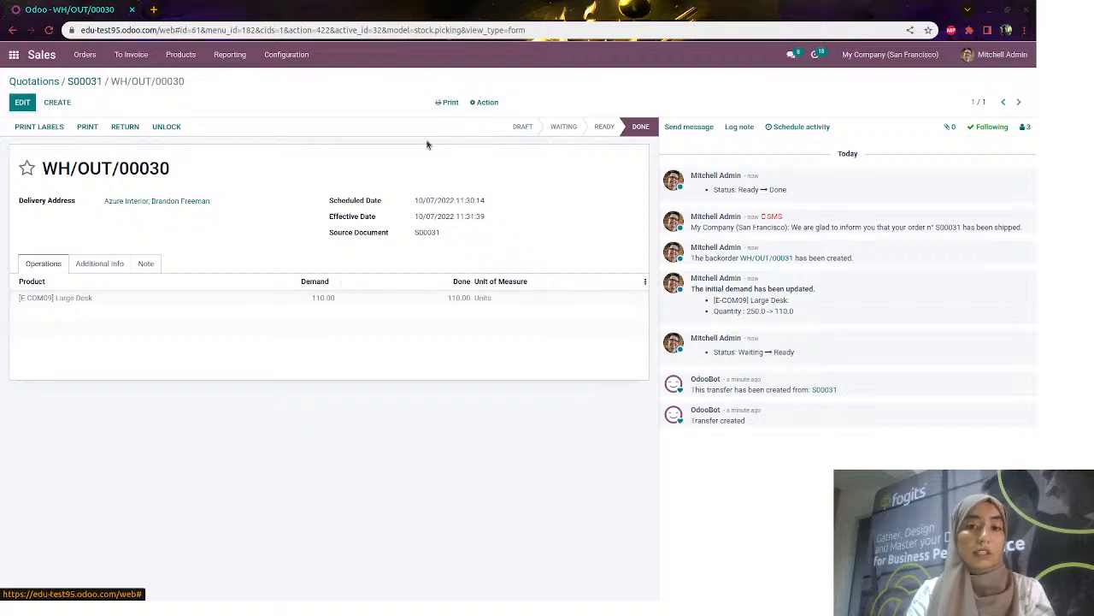
left_click(90, 84)
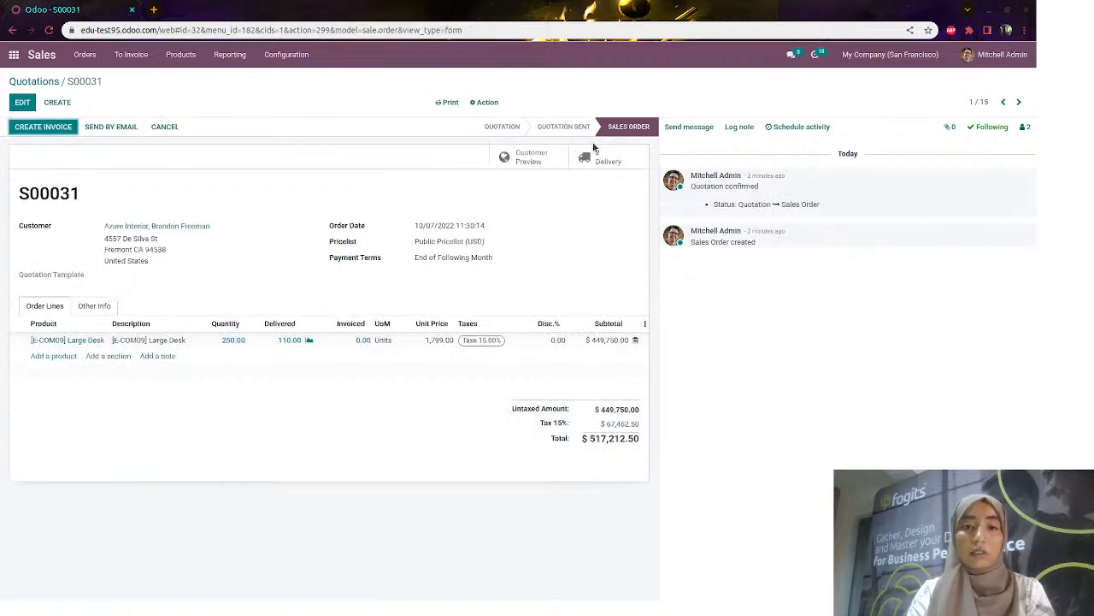
Open S00031's backorder WH/OUT/00031 for 140 Large Desks, then go to the home menu
left_click(633, 157)
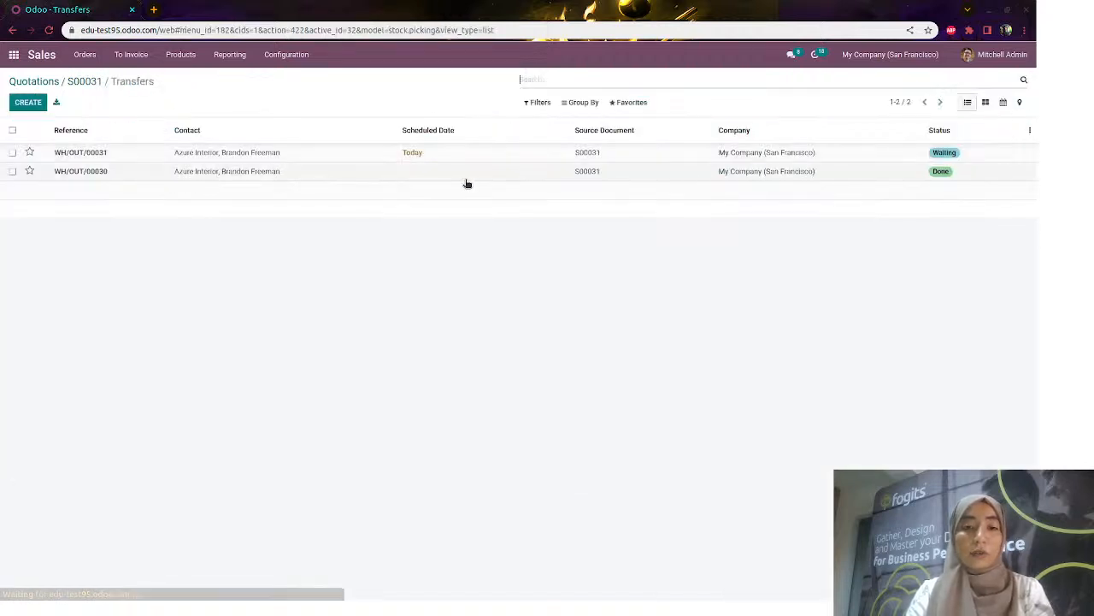
left_click(425, 157)
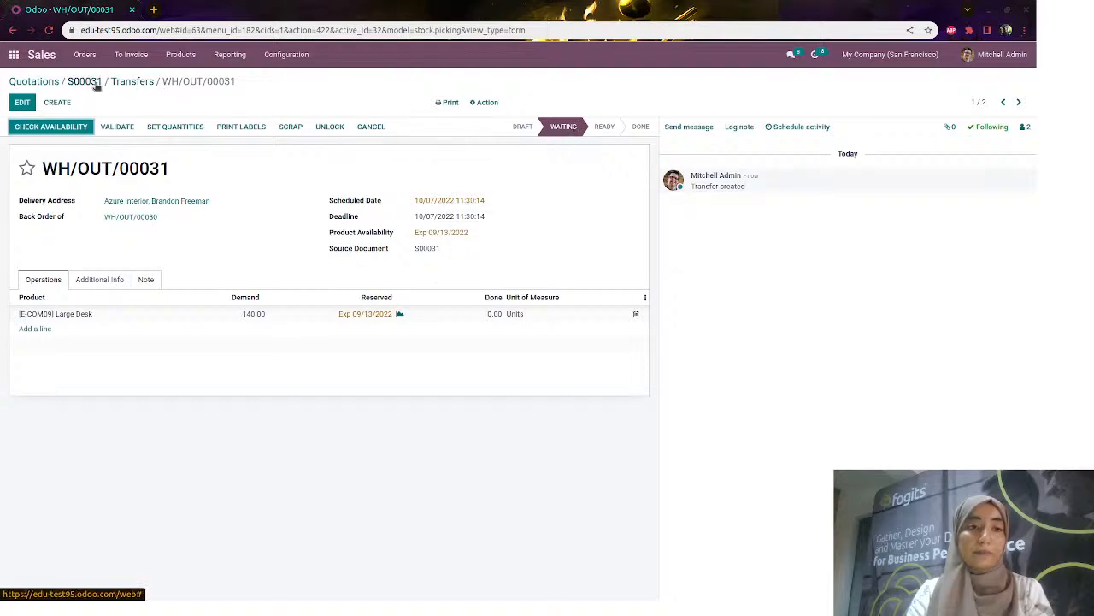
left_click(12, 57)
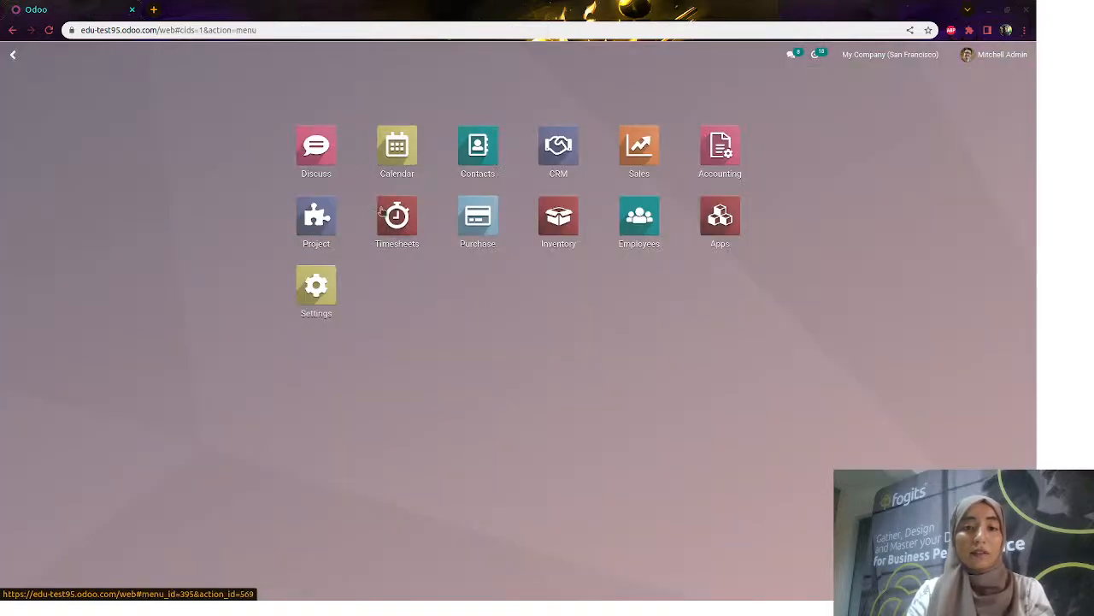
Open purchase order P00023 and review its receipt of 110 desks
left_click(462, 214)
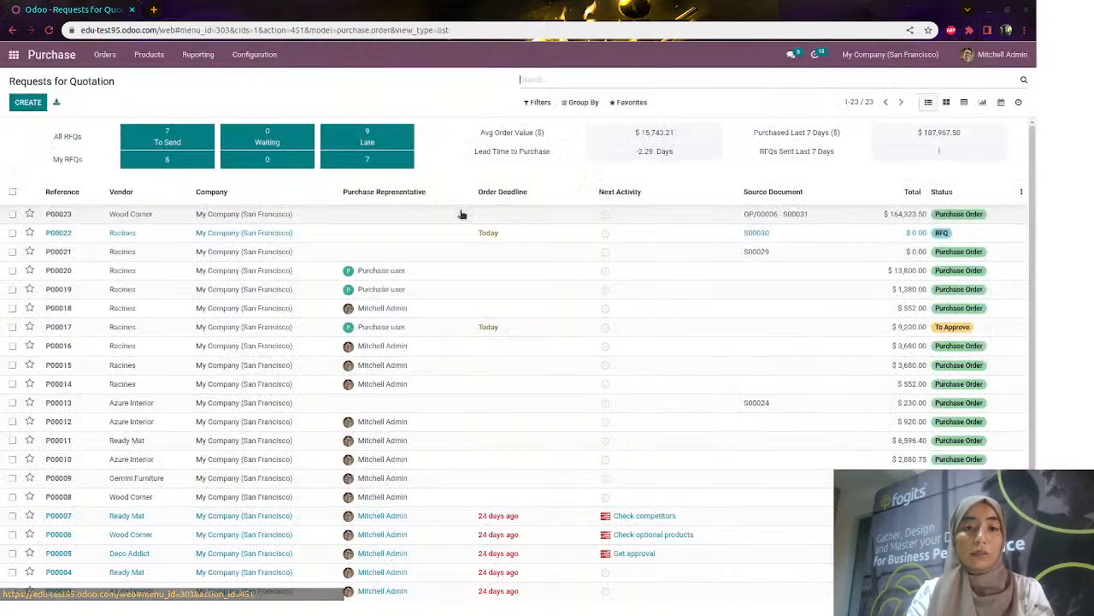
left_click(315, 217)
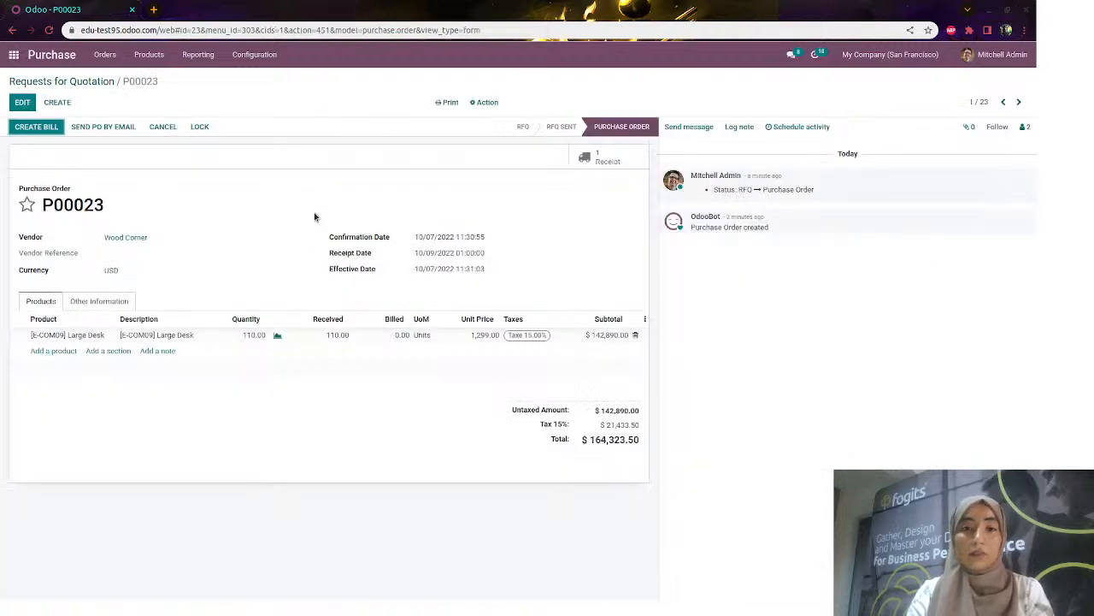
left_click(624, 168)
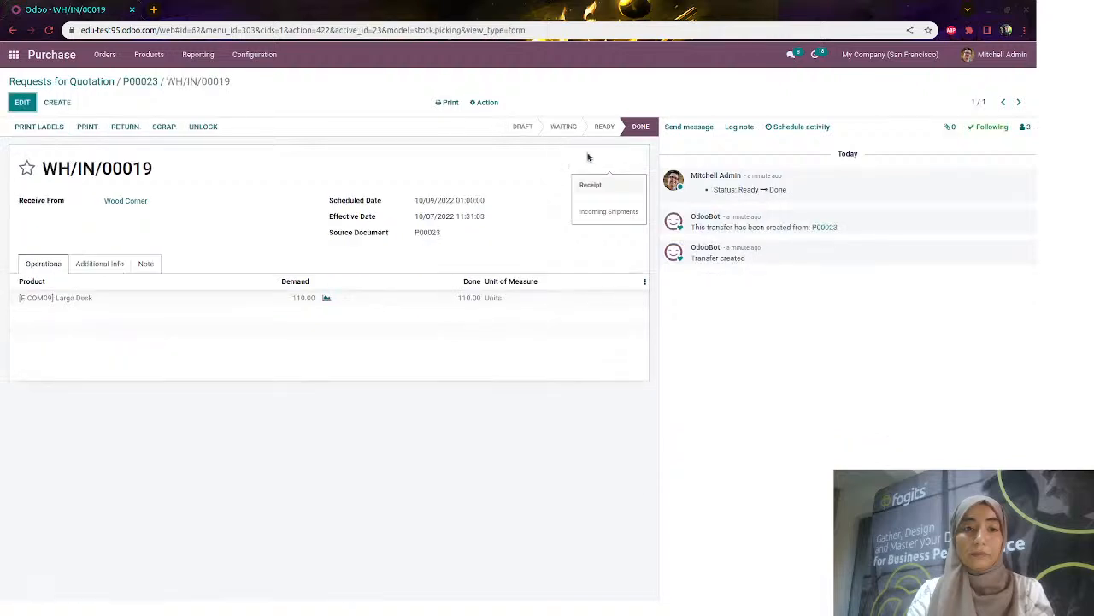
left_click(147, 83)
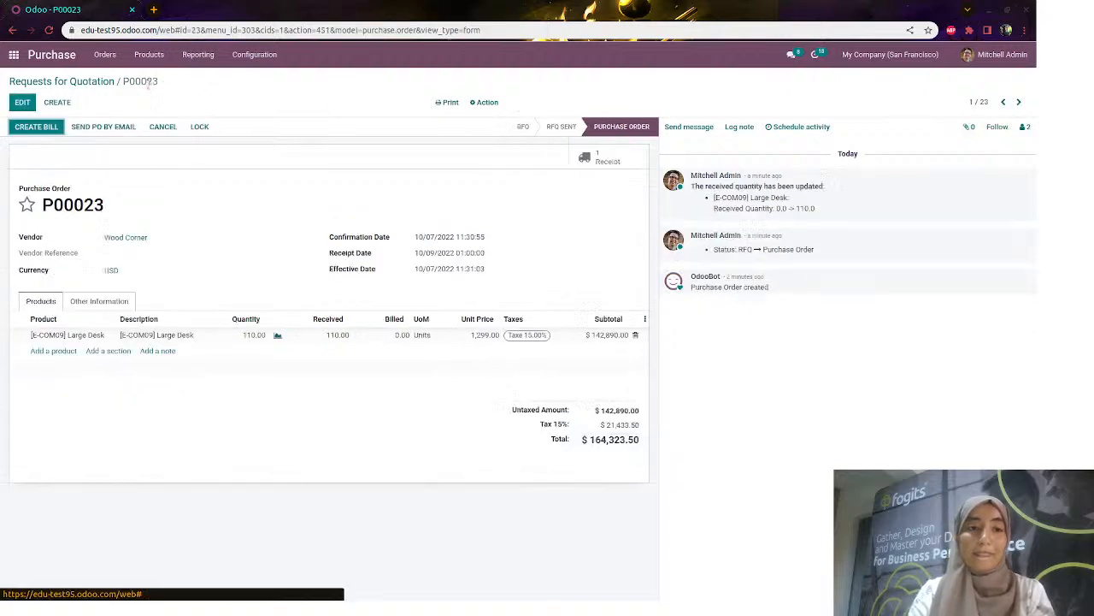
Go back to the RFQ list and open Configuration > Settings in Purchase
left_click(88, 81)
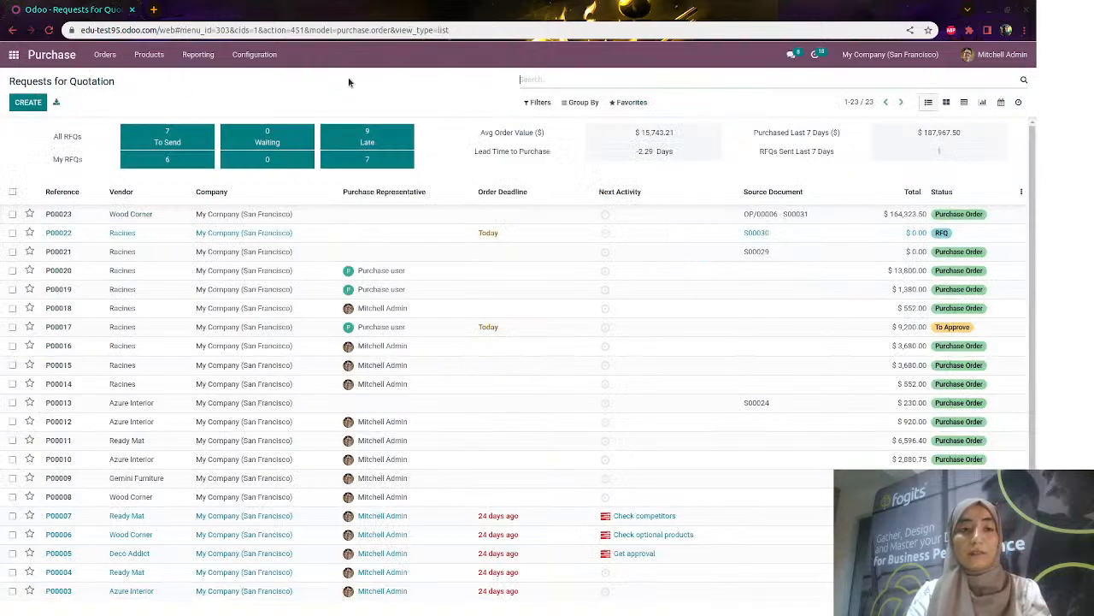
left_click(270, 56)
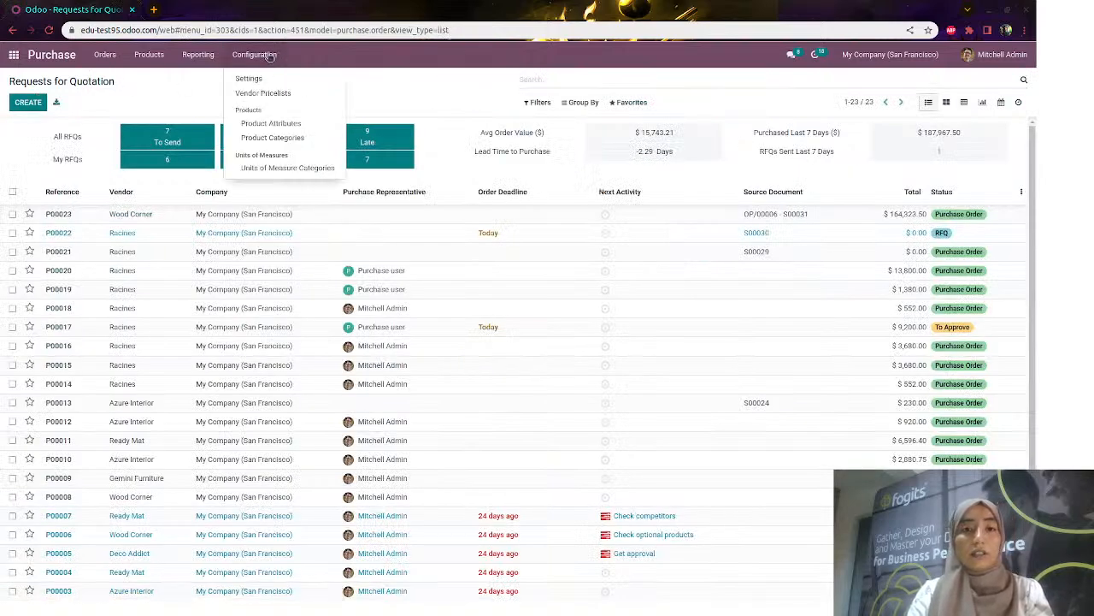
left_click(273, 77)
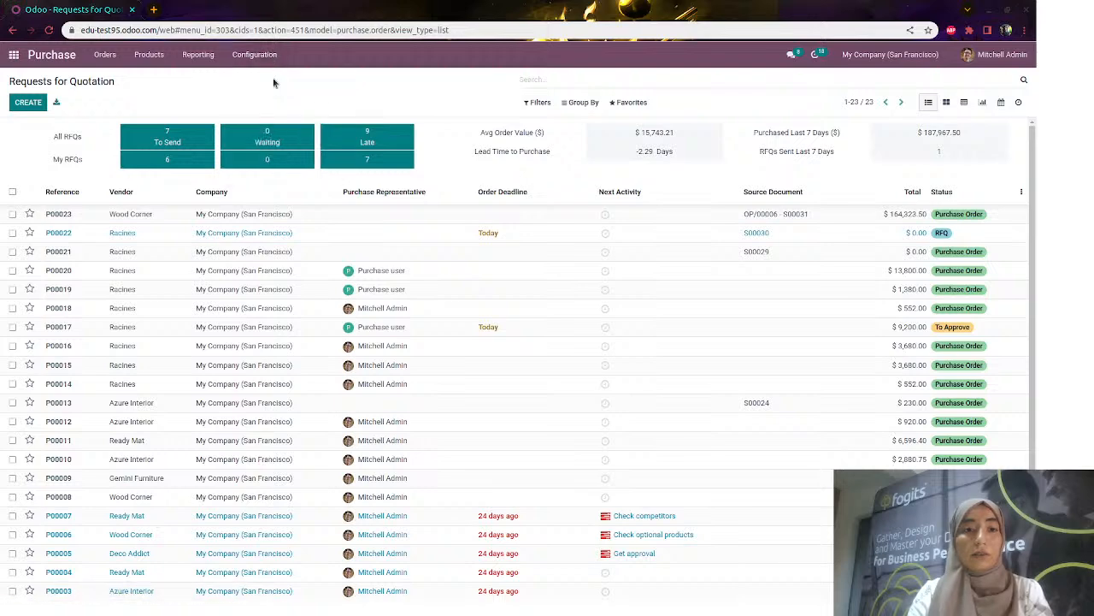
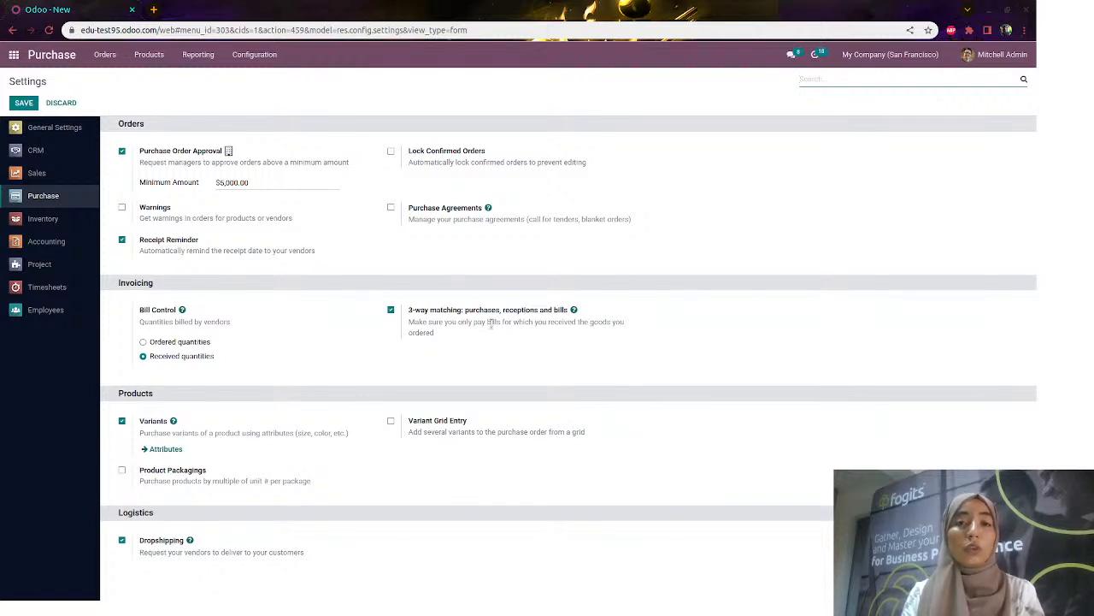
Keep 3-way matching on and Bill Control on received quantities, then save the Purchase settings
left_click(410, 311)
left_click_drag(432, 332, 438, 334)
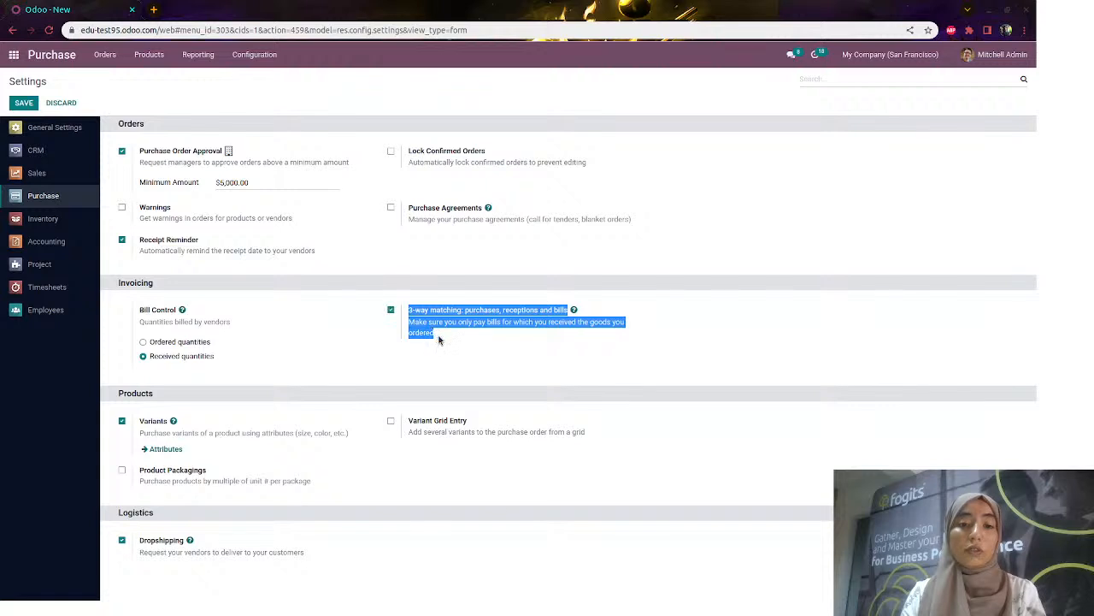
left_click(444, 333)
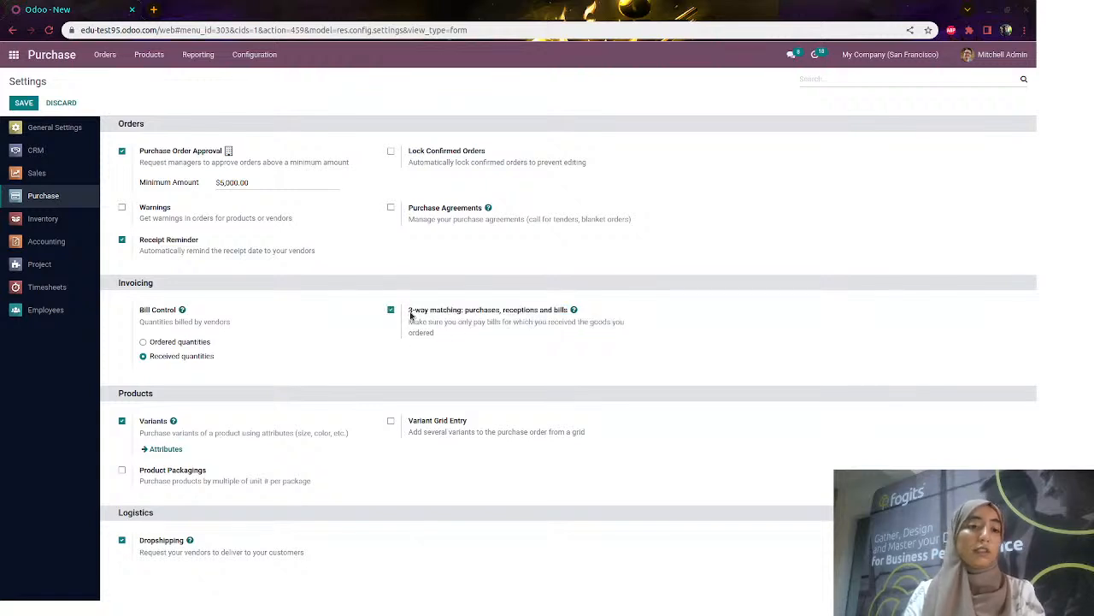
left_click(24, 103)
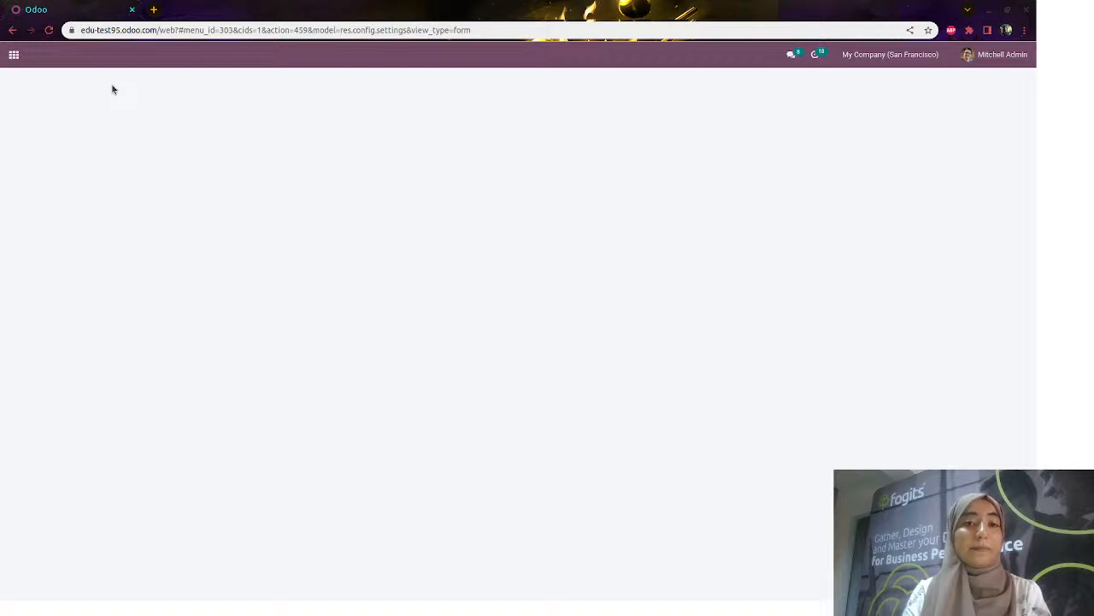
Start a new request for quotation with Racines as the vendor
left_click(111, 57)
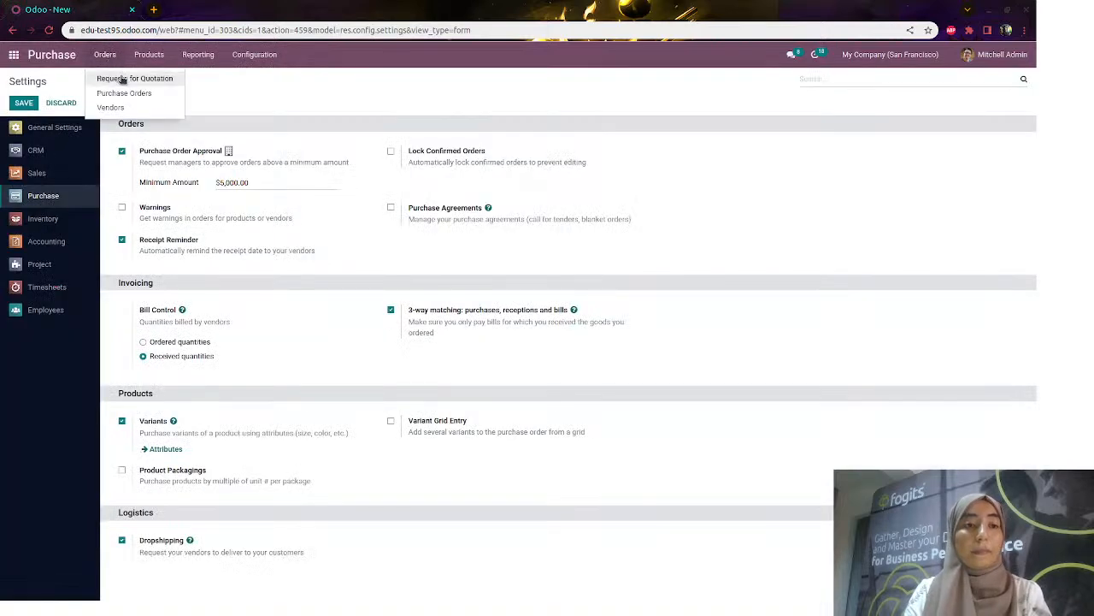
left_click(121, 77)
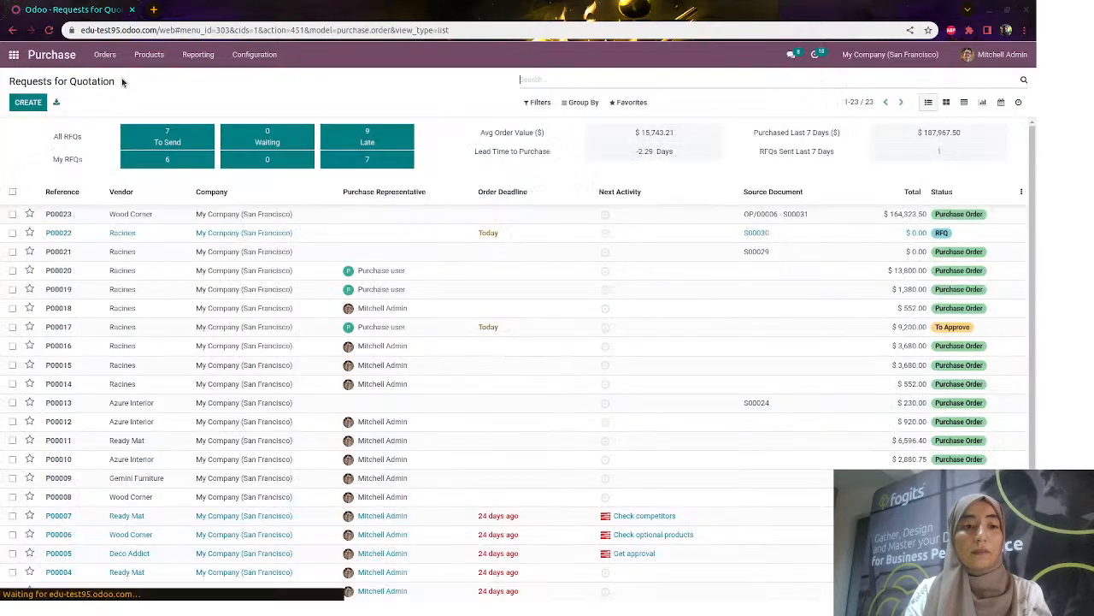
left_click(27, 102)
left_click(139, 212)
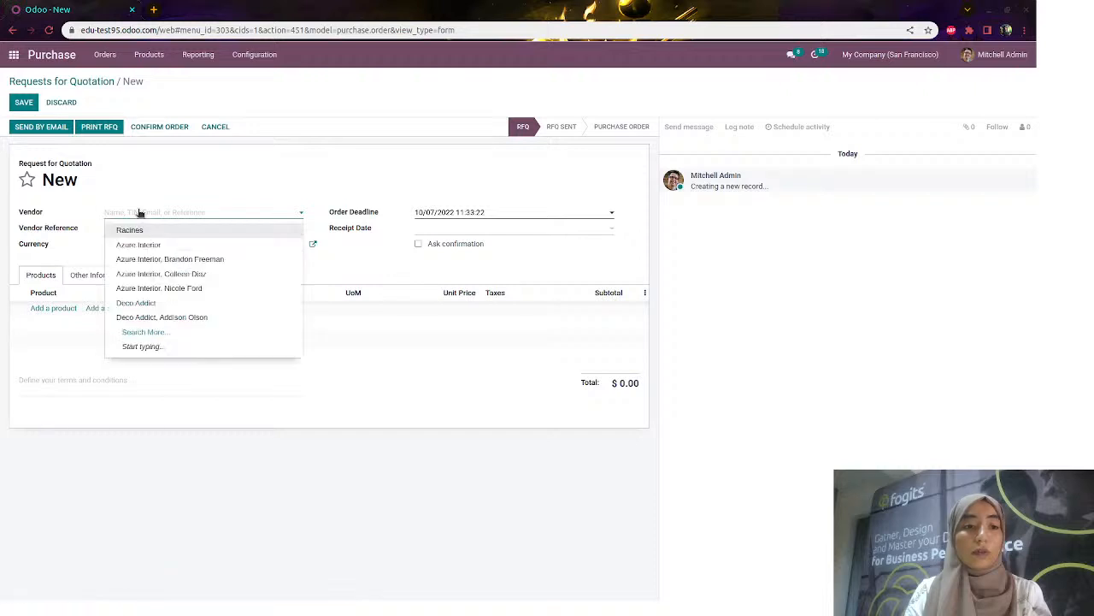
left_click(149, 231)
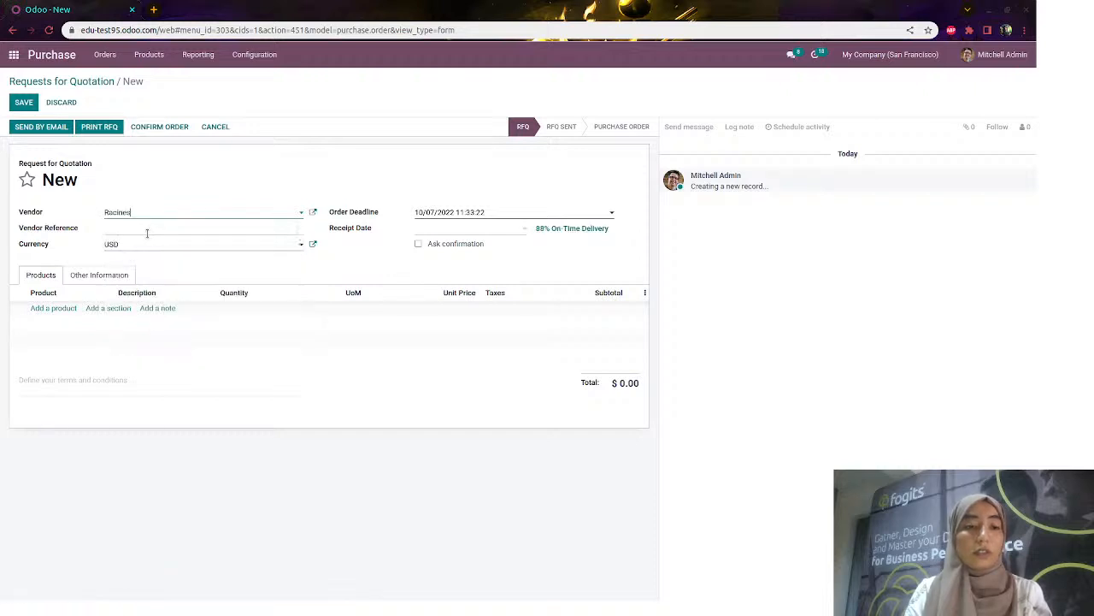
Add a Large Desk line with quantity 20 at 1,299.00 each, totalling $29,877.00
left_click(55, 309)
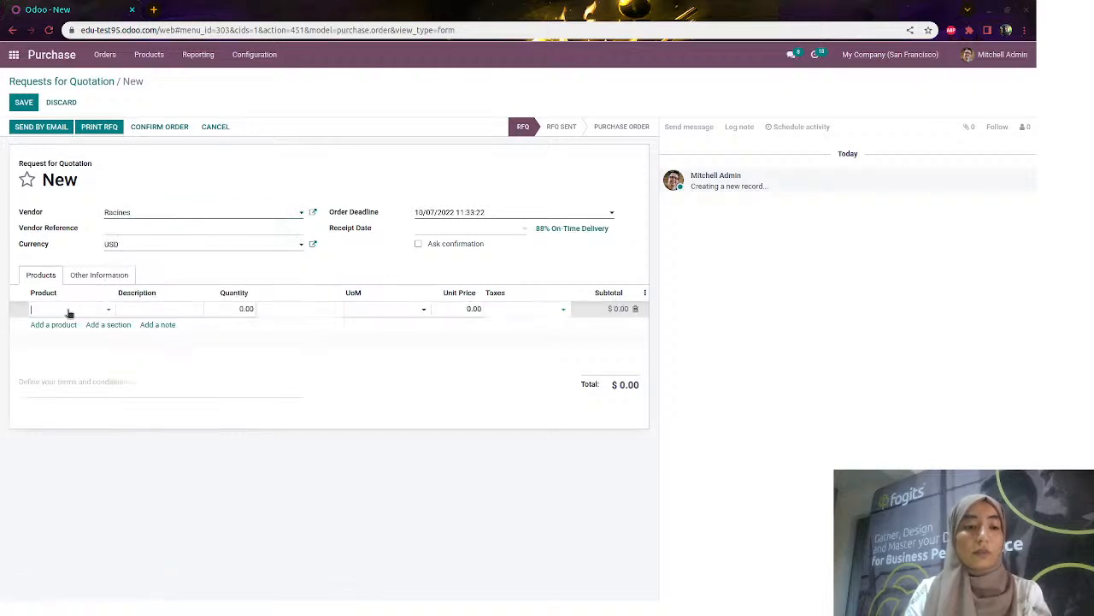
left_click(69, 313)
type("large")
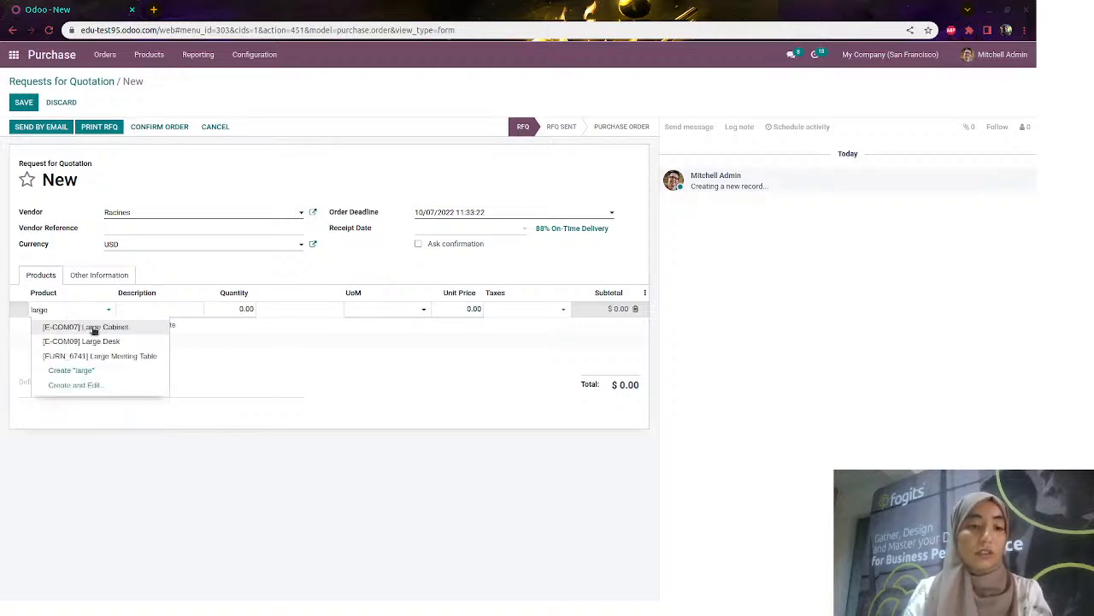
left_click(99, 341)
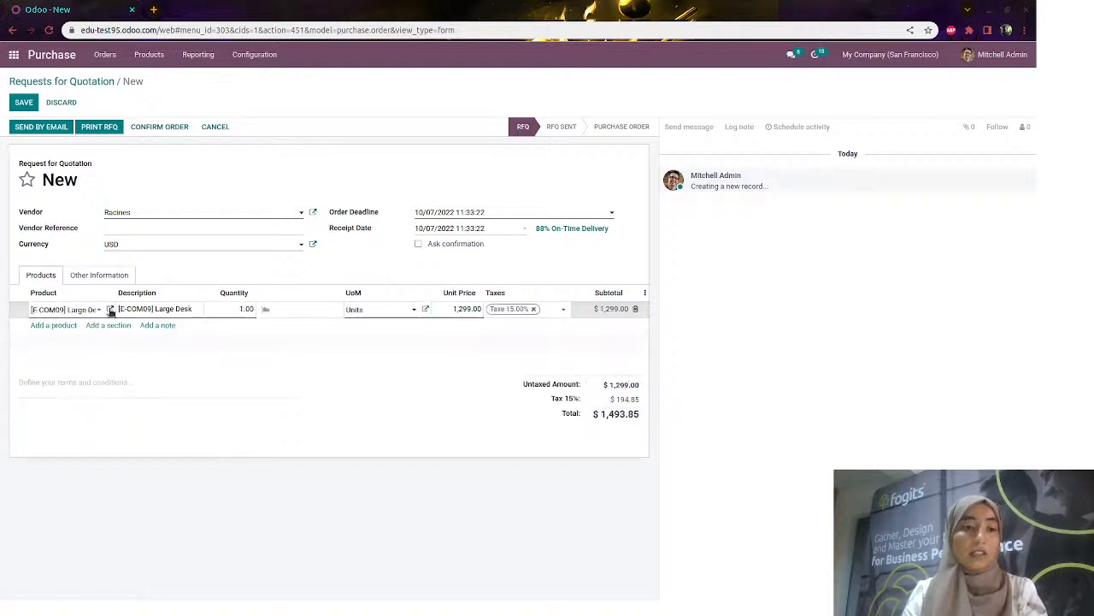
left_click(110, 309)
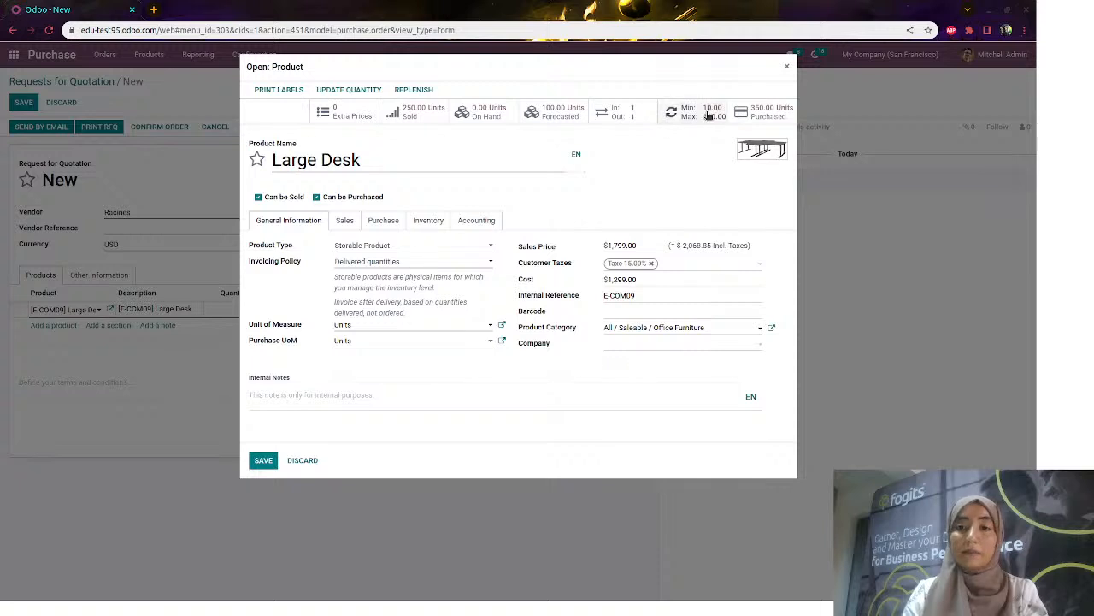
left_click(788, 69)
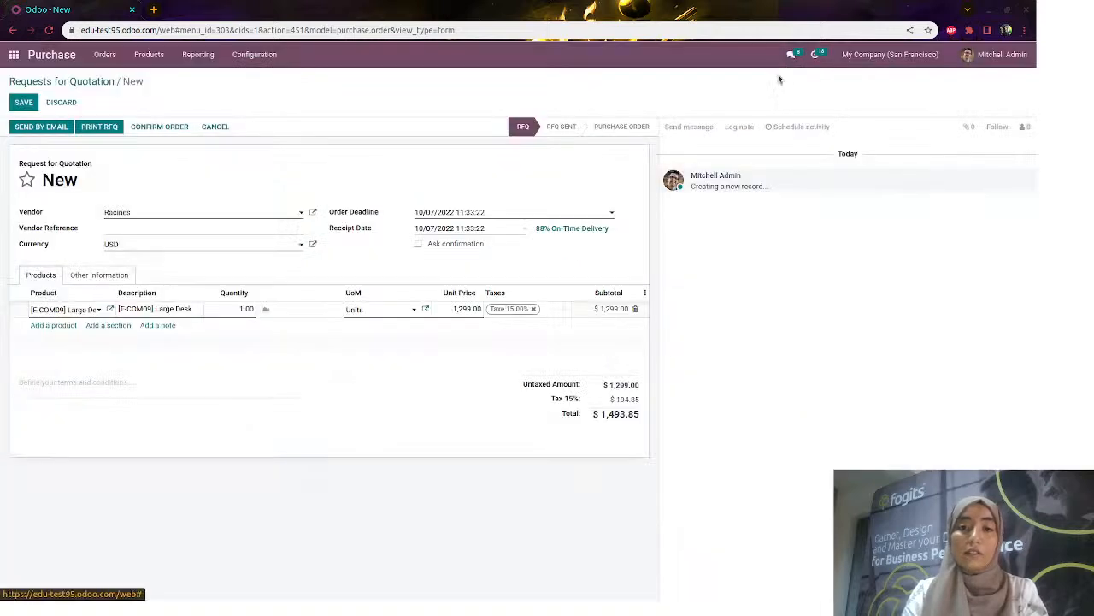
double_click(240, 308)
type("2")
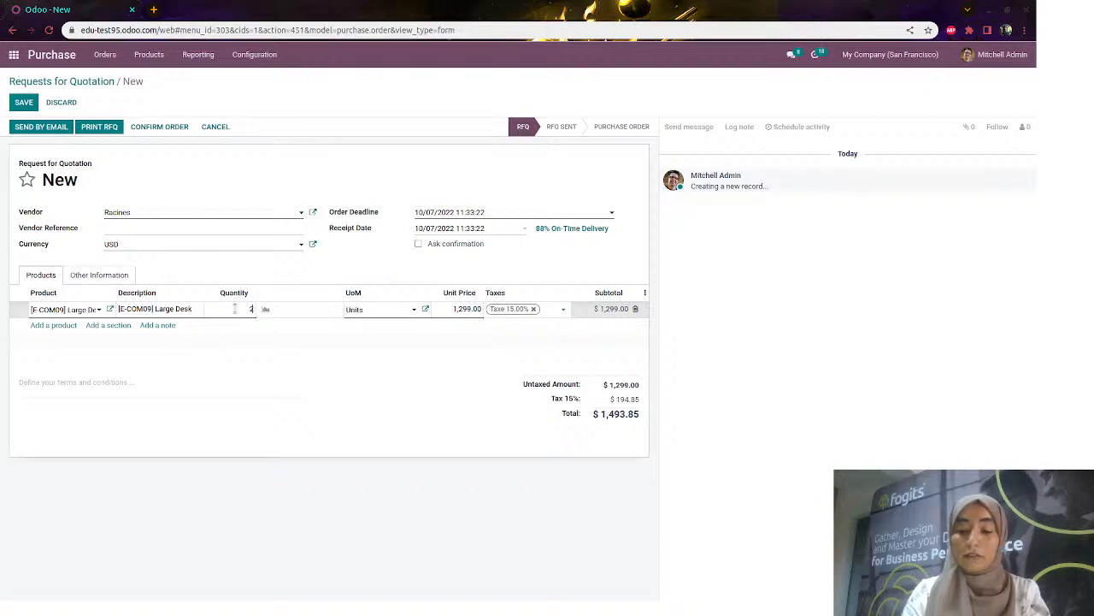
type("0")
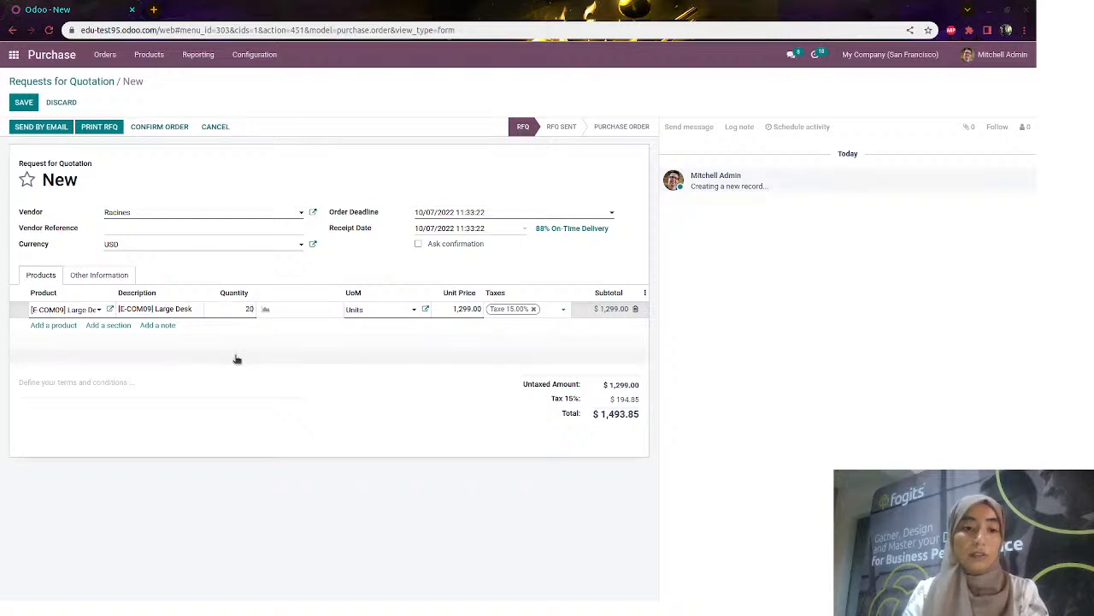
left_click(247, 340)
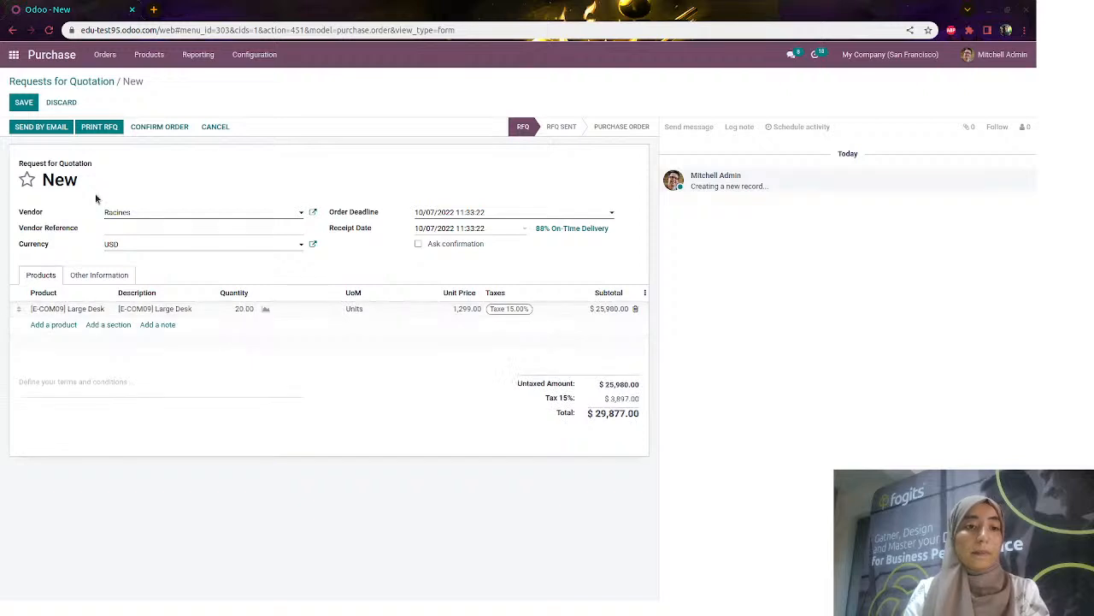
Confirm the RFQ as P00024, see billing blocked before receipt, and open receipt WH/IN/00020
left_click(160, 128)
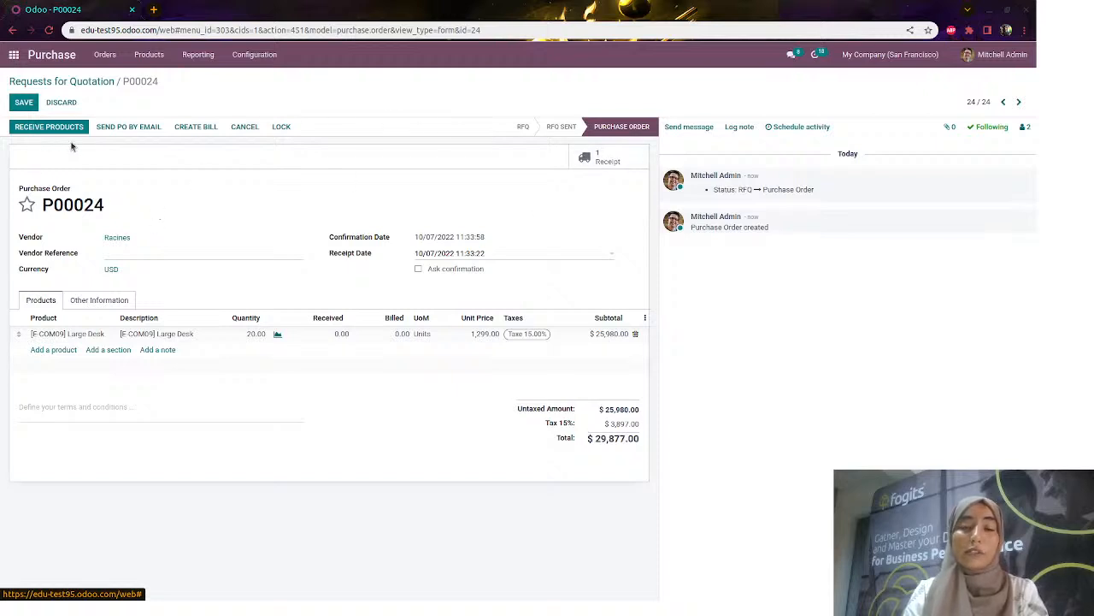
left_click(195, 128)
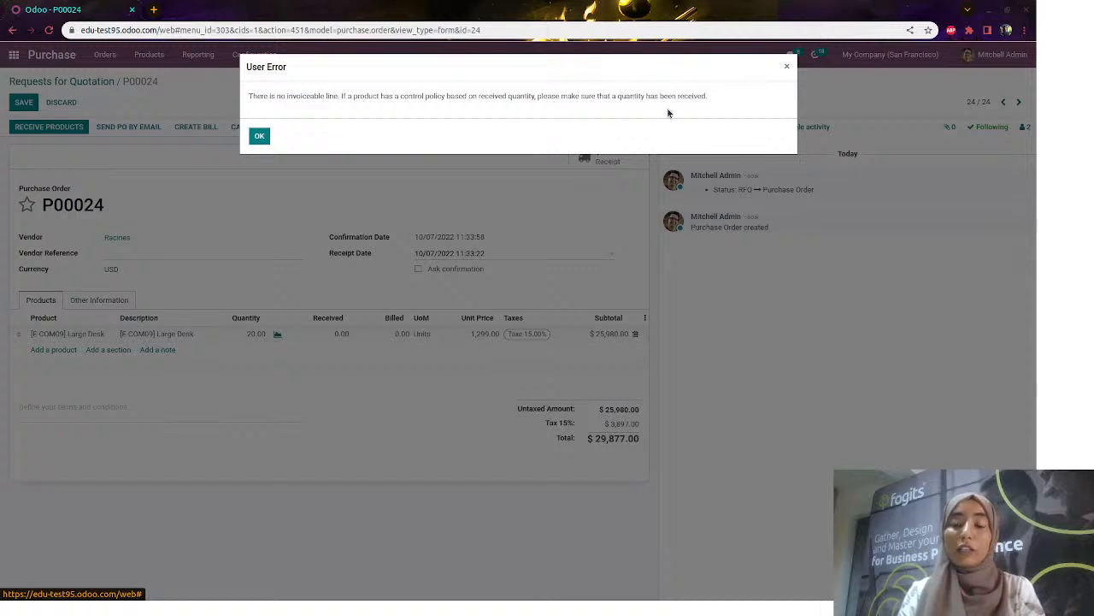
left_click(787, 69)
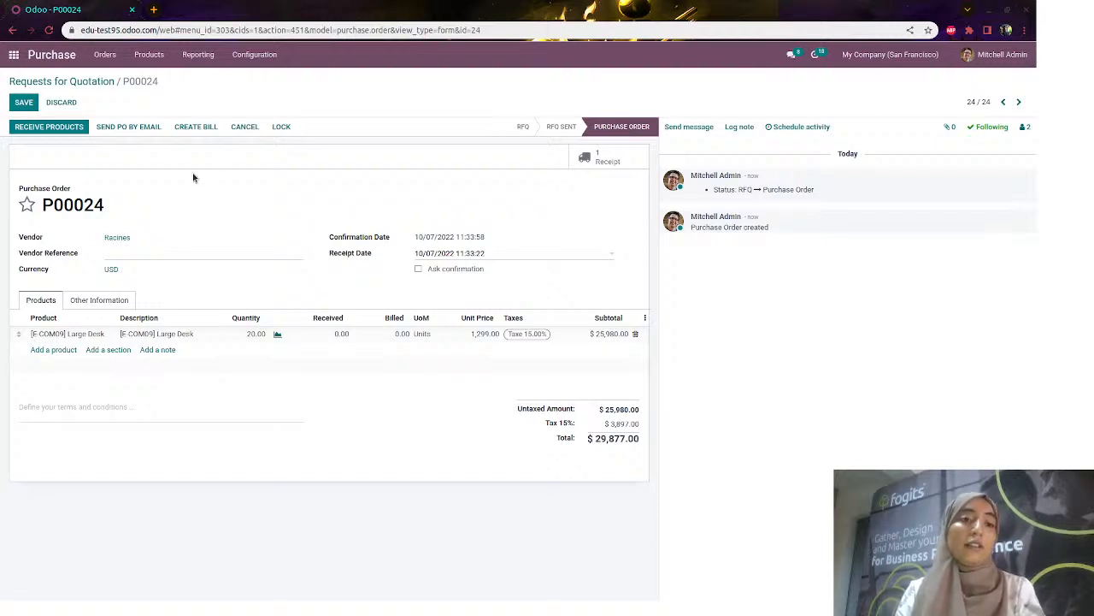
left_click(59, 130)
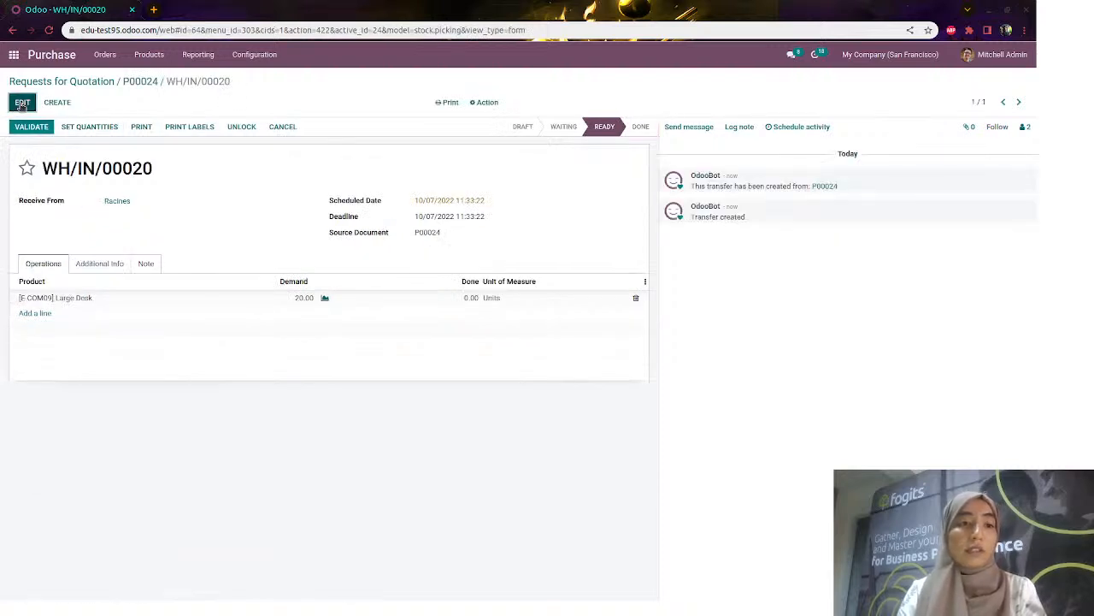
Validate WH/IN/00020 with 15 desks done, backorder the remaining 5, and return to P00024
left_click(23, 103)
left_click(296, 306)
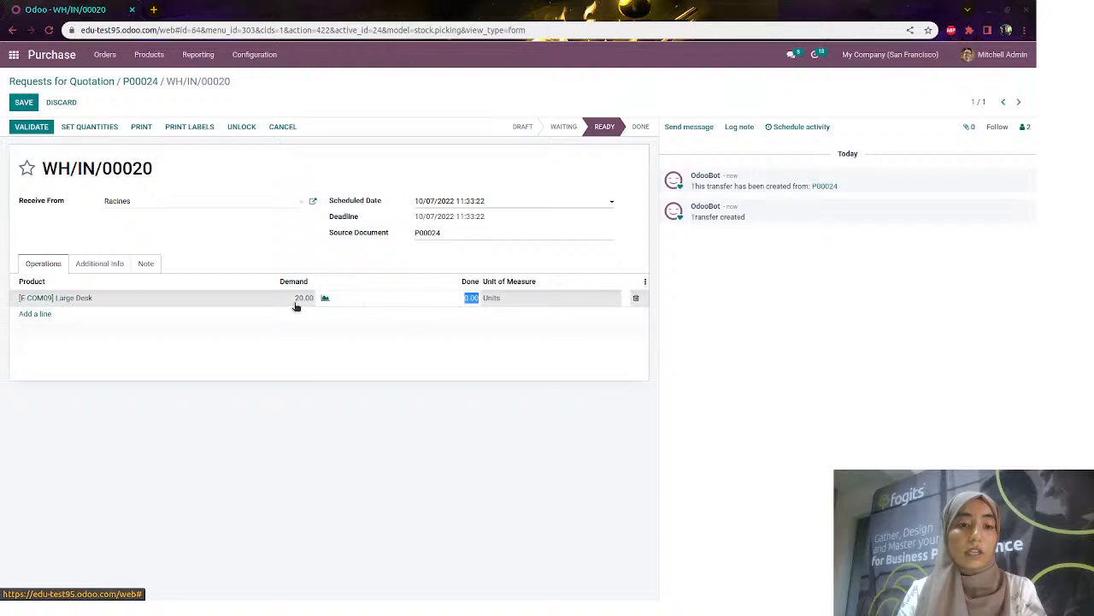
type("15")
left_click(23, 103)
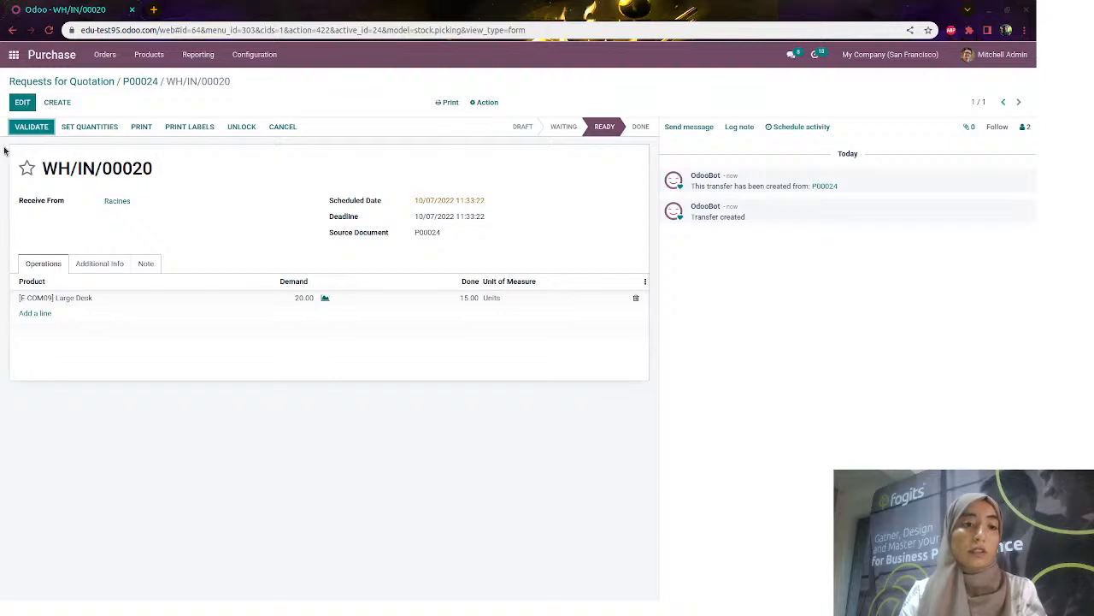
left_click(24, 126)
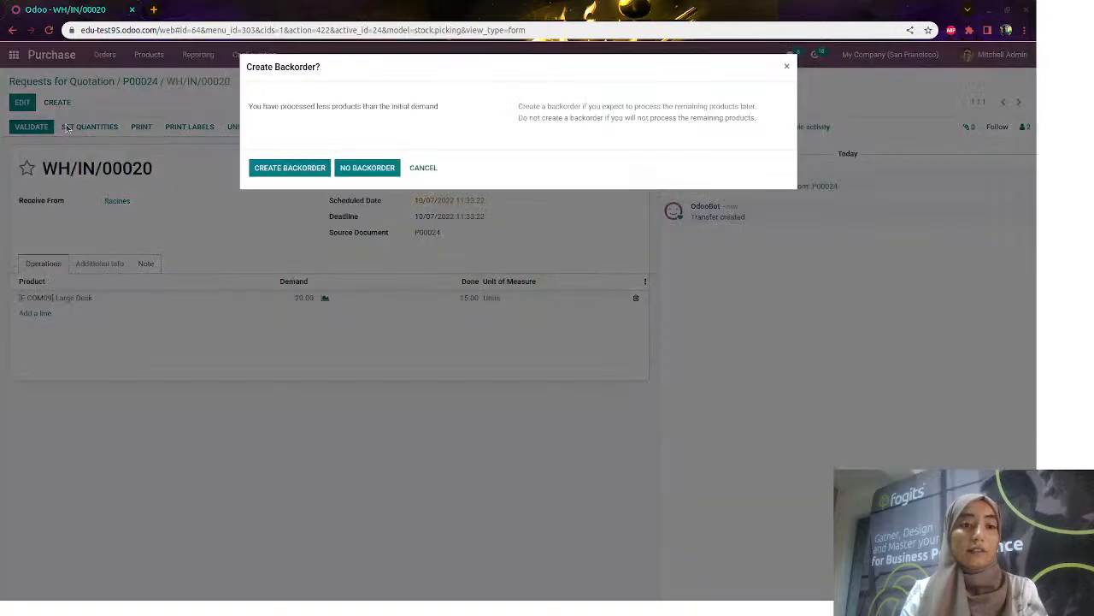
left_click(307, 169)
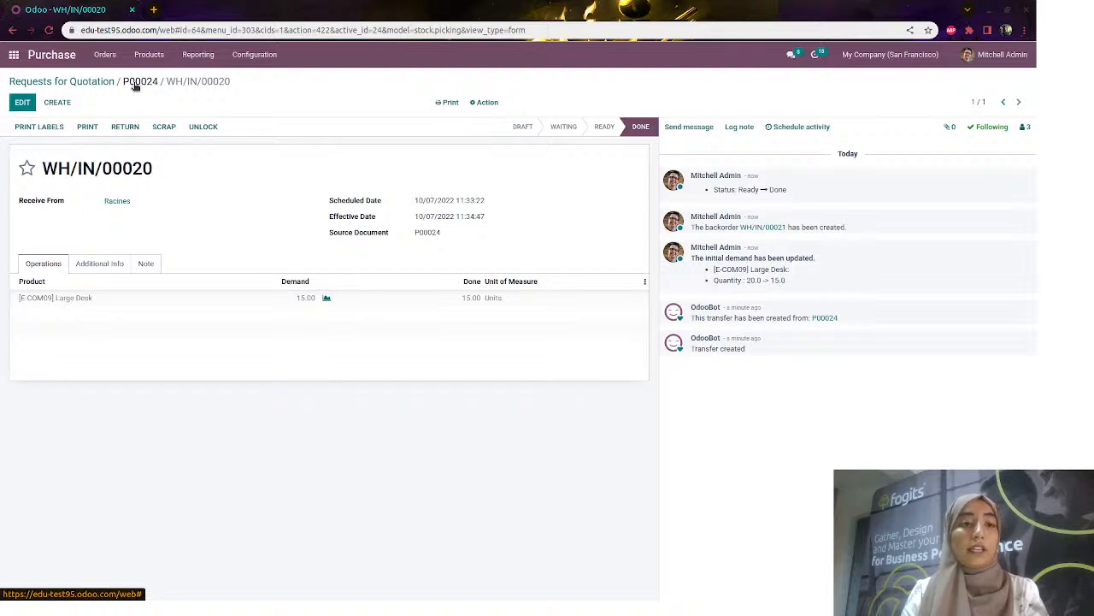
left_click(137, 82)
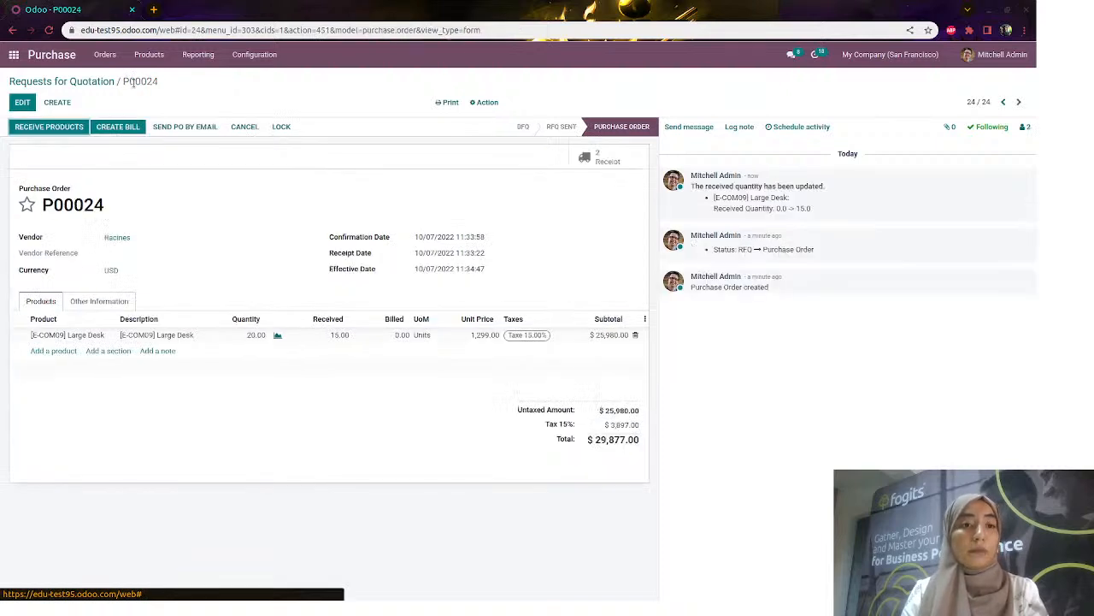
Create a vendor bill from P00024 for 15 Large Desks ($22,407.75) and try confirming it
left_click(135, 129)
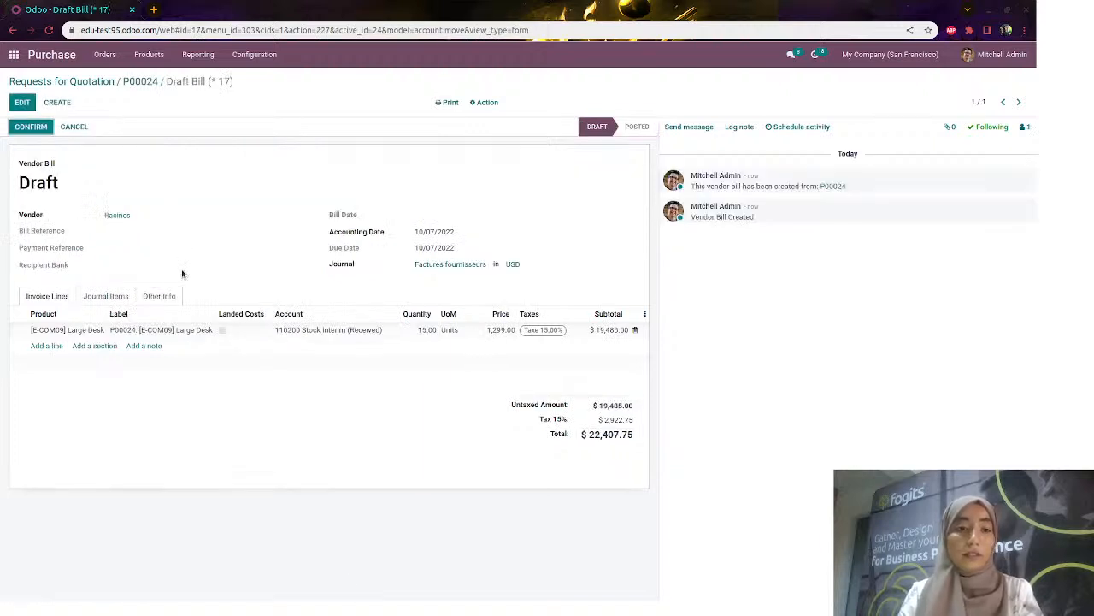
left_click(170, 299)
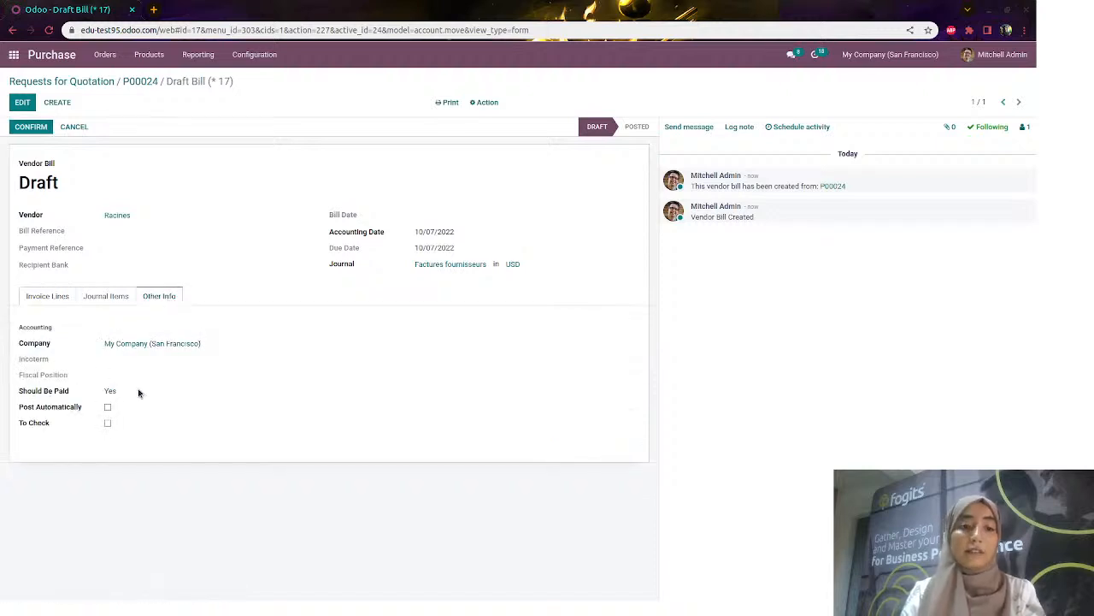
left_click(49, 297)
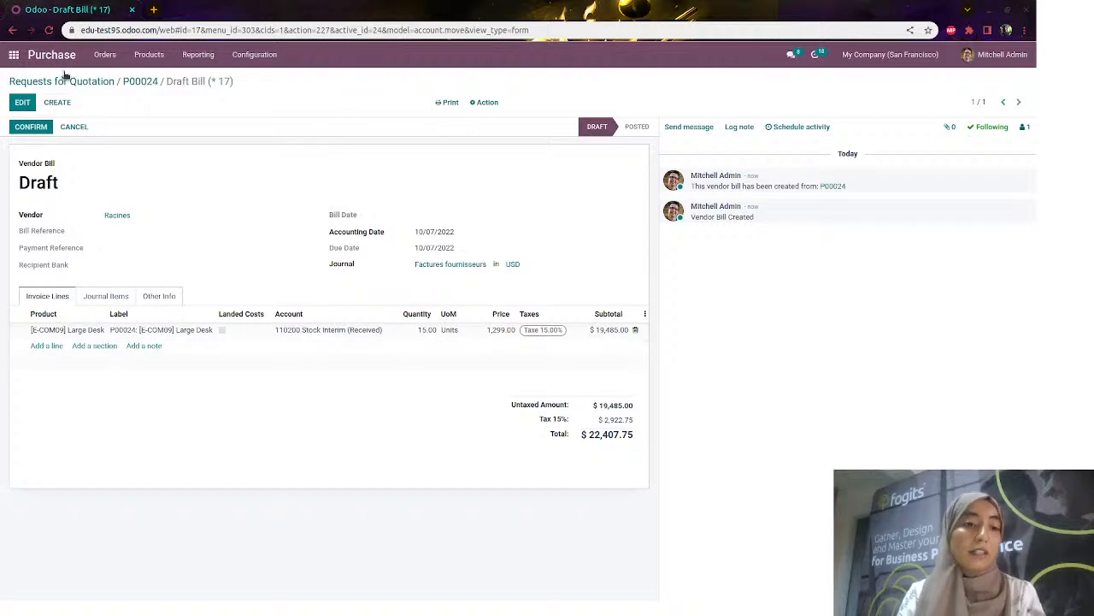
left_click(34, 128)
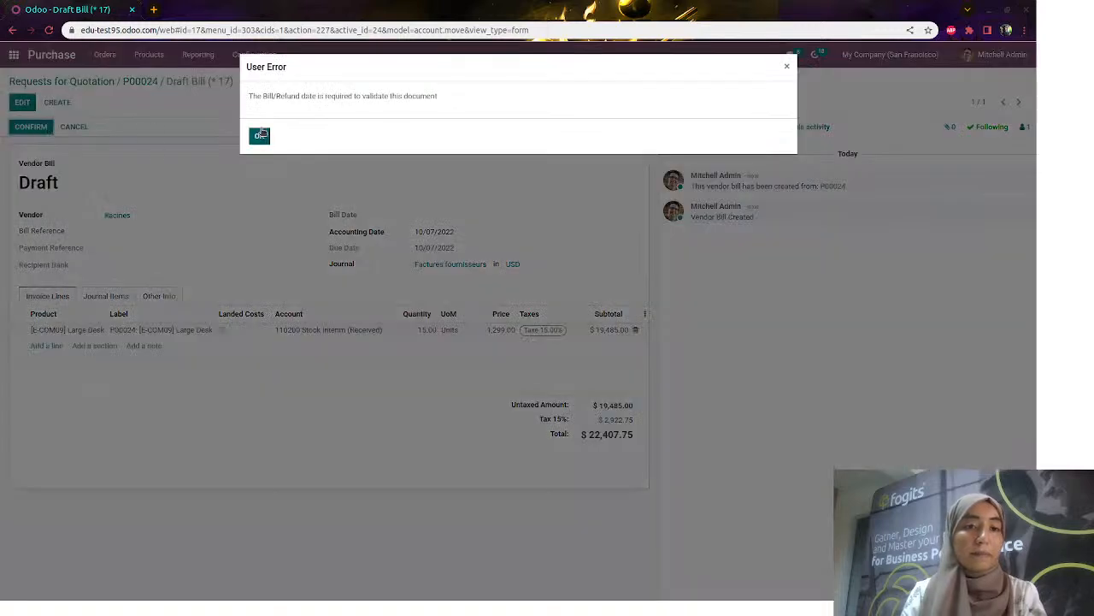
Give the bill a bill date of 10/07/2022, post it as FACTU/2022/10/0004, and return to P00024
left_click(265, 137)
left_click(22, 101)
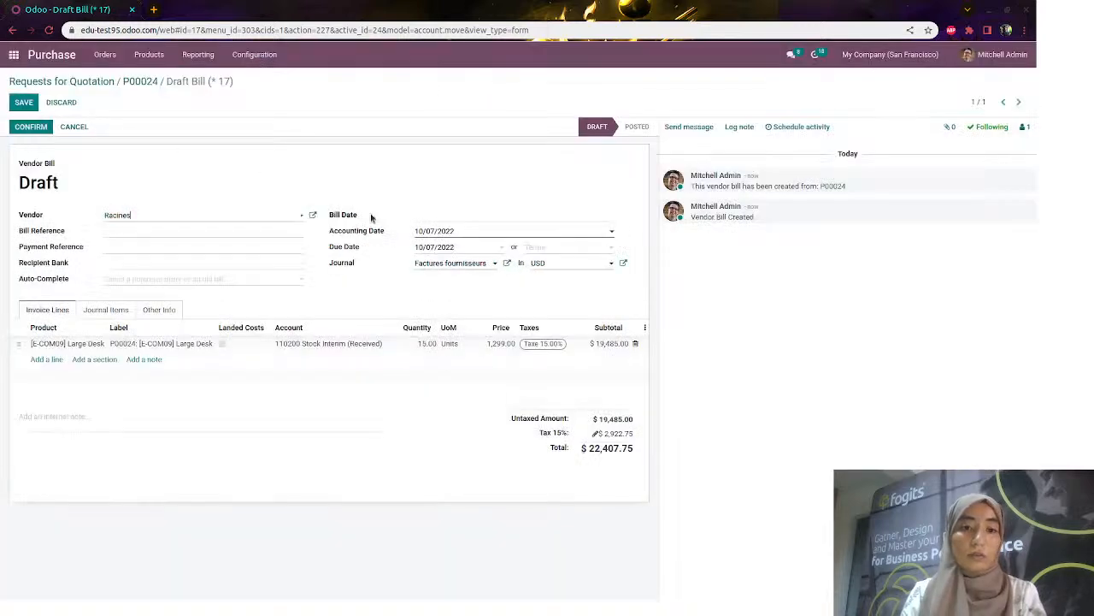
left_click(440, 216)
left_click(536, 294)
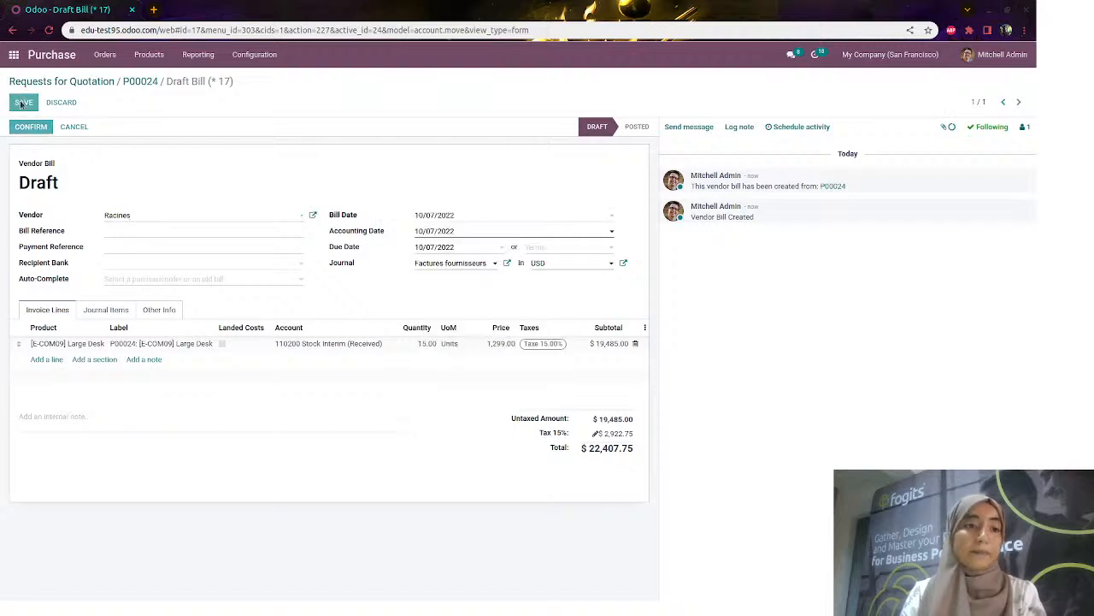
left_click(33, 128)
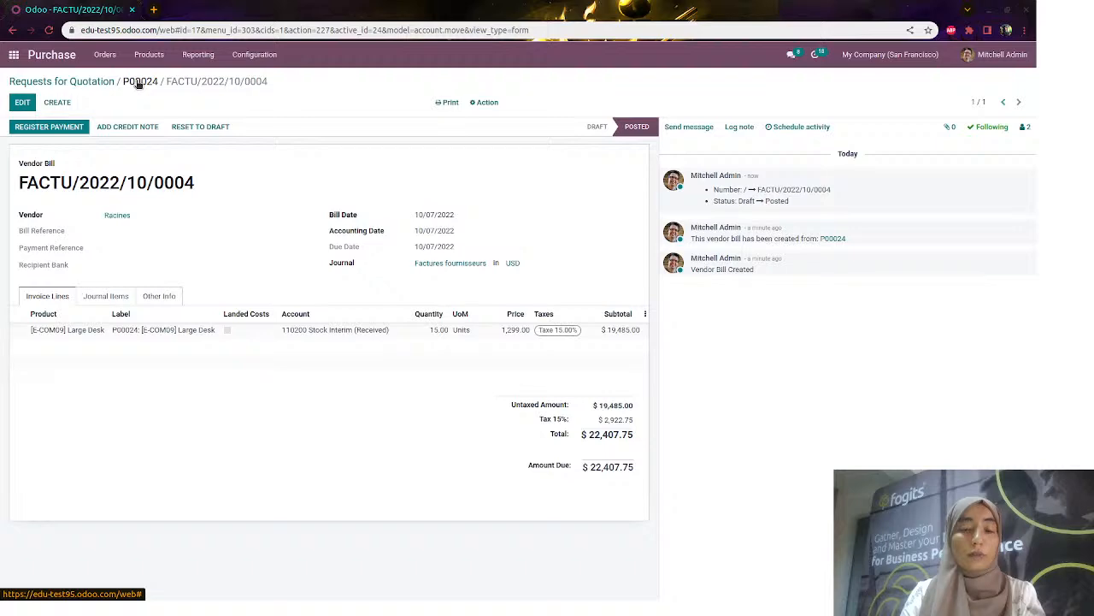
left_click(138, 81)
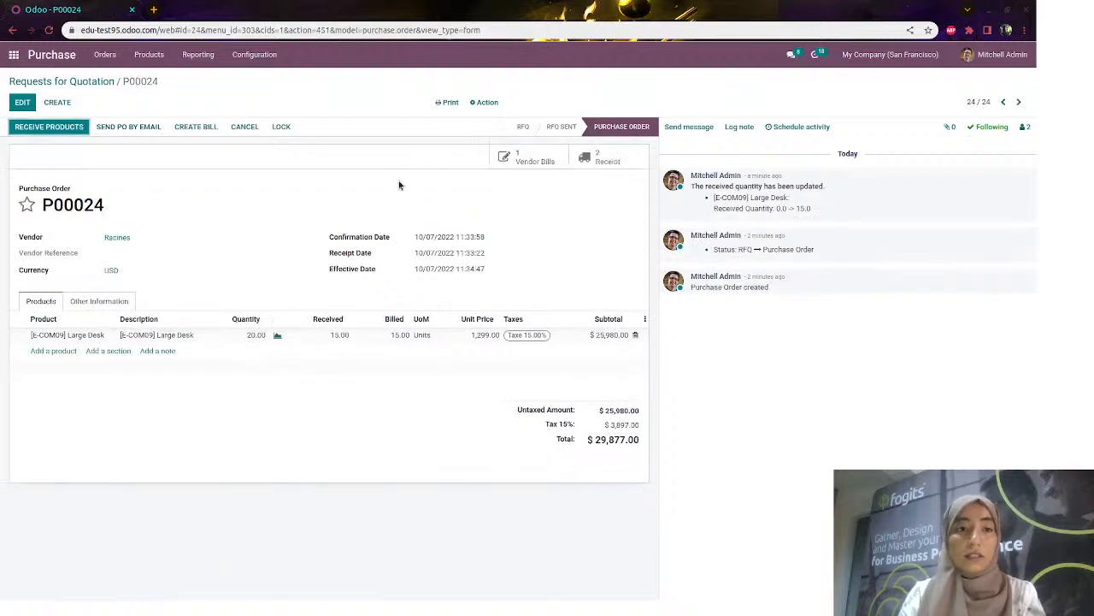
left_click(594, 167)
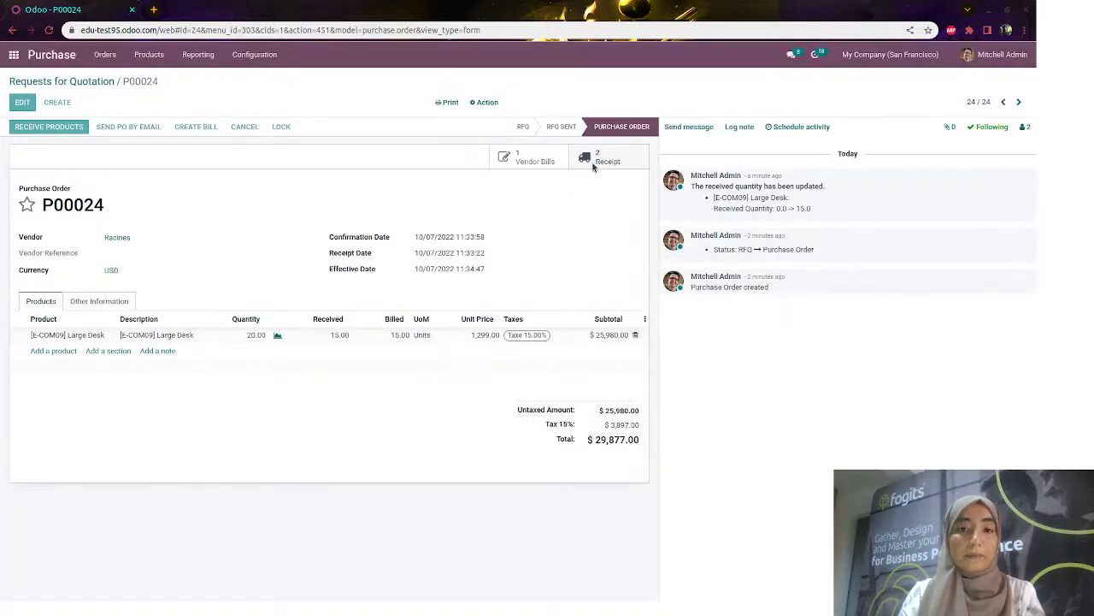
Receive 3 more Large Desks on WH/IN/00021, backorder the rest as WH/IN/00022, and return to P00024
left_click(594, 166)
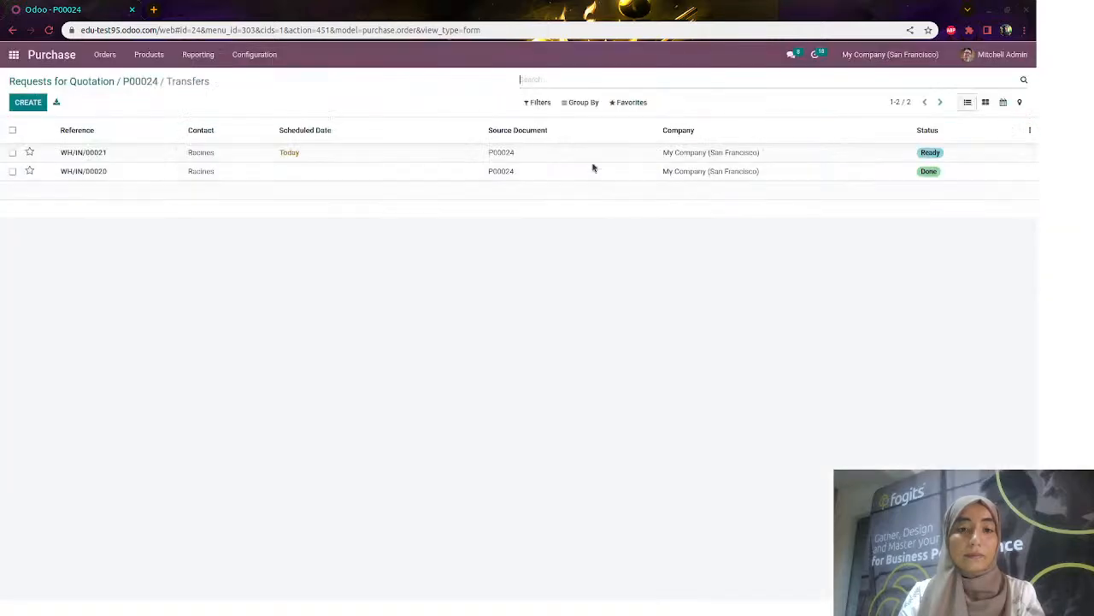
left_click(340, 153)
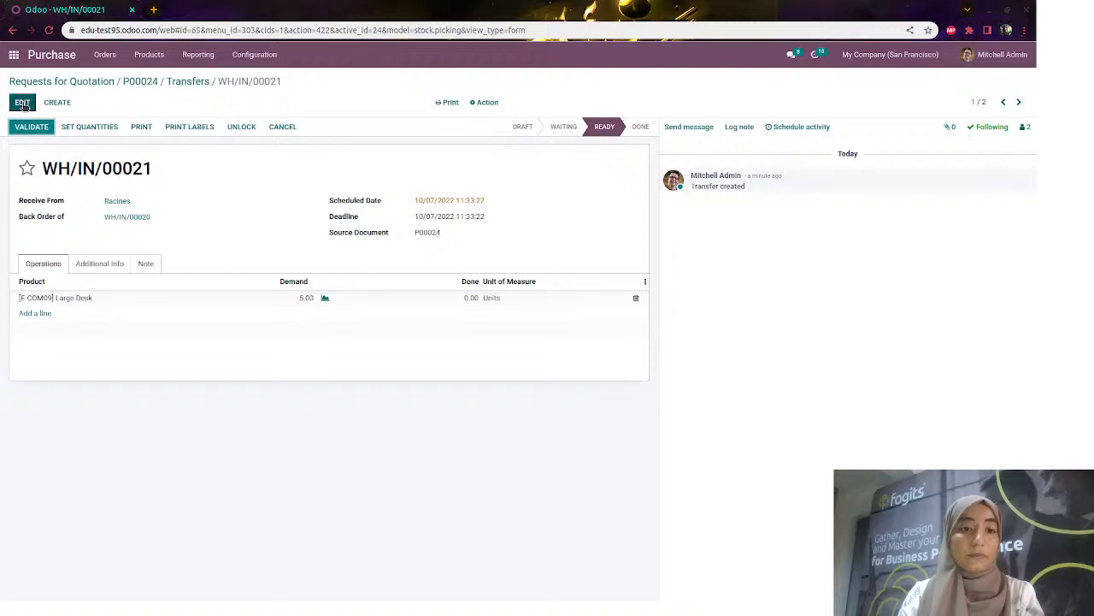
left_click(23, 103)
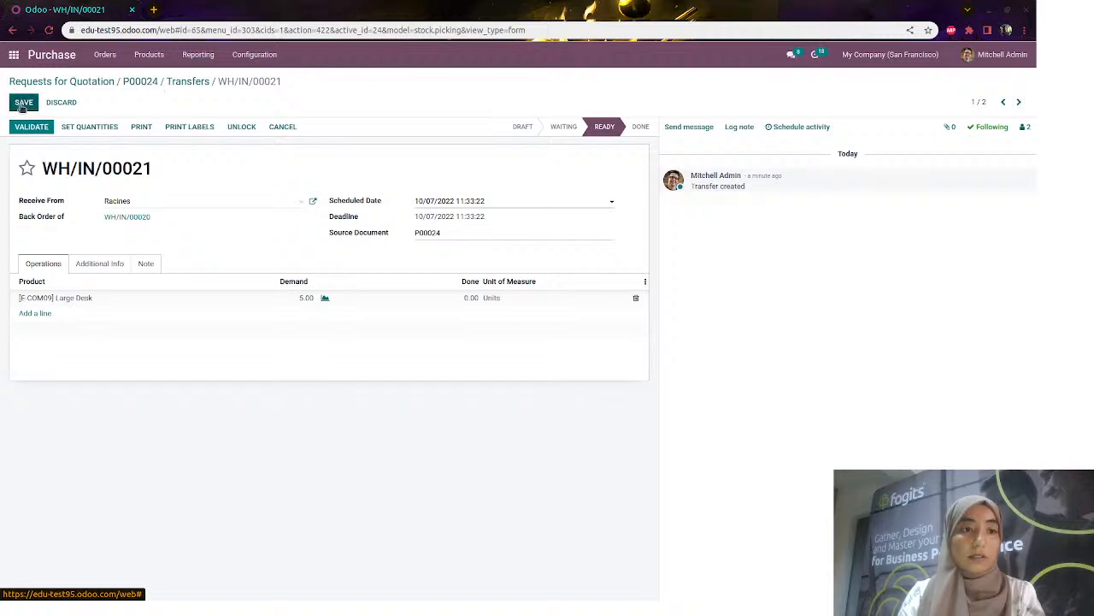
left_click(305, 298)
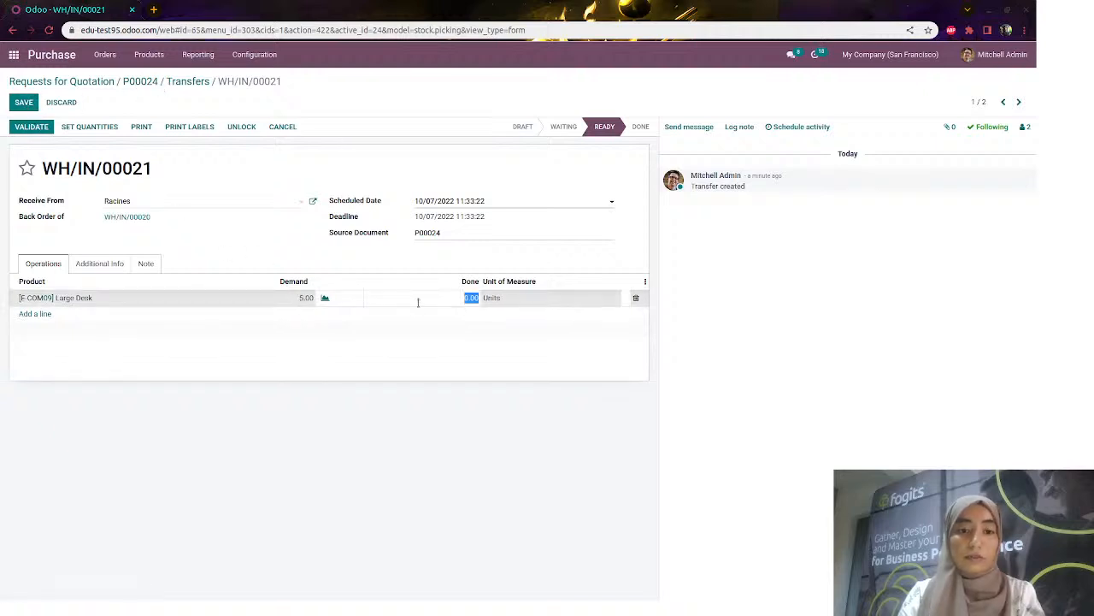
type("3")
left_click(24, 103)
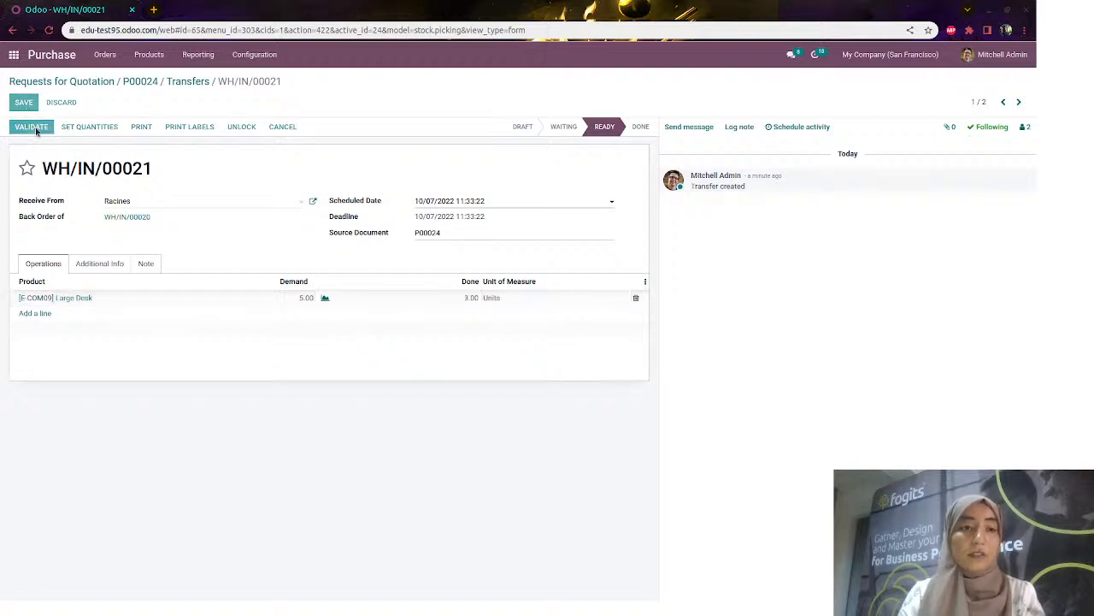
left_click(34, 132)
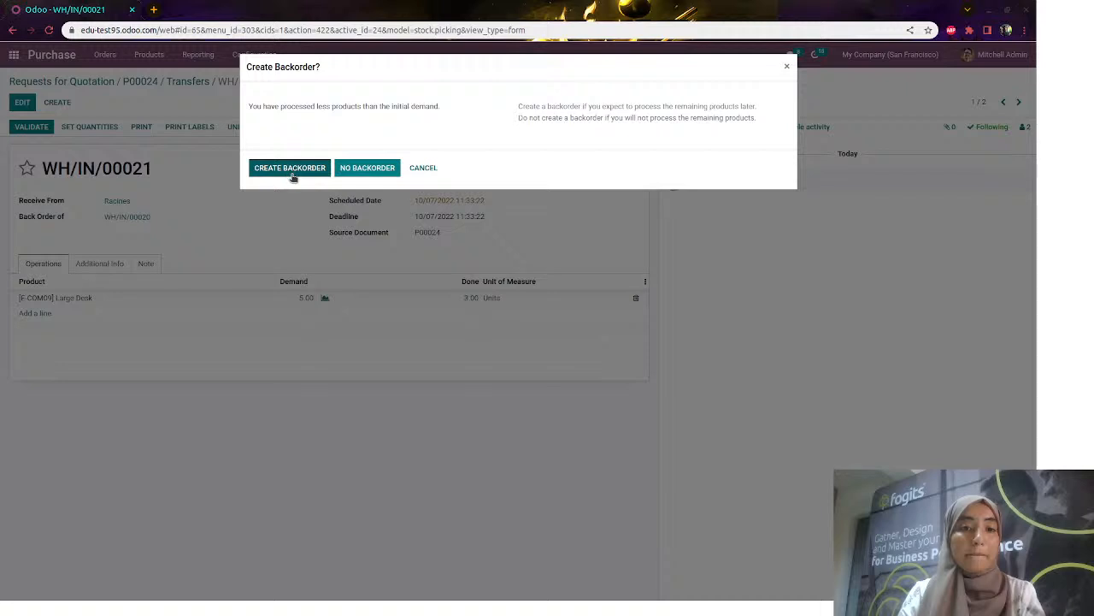
left_click(291, 171)
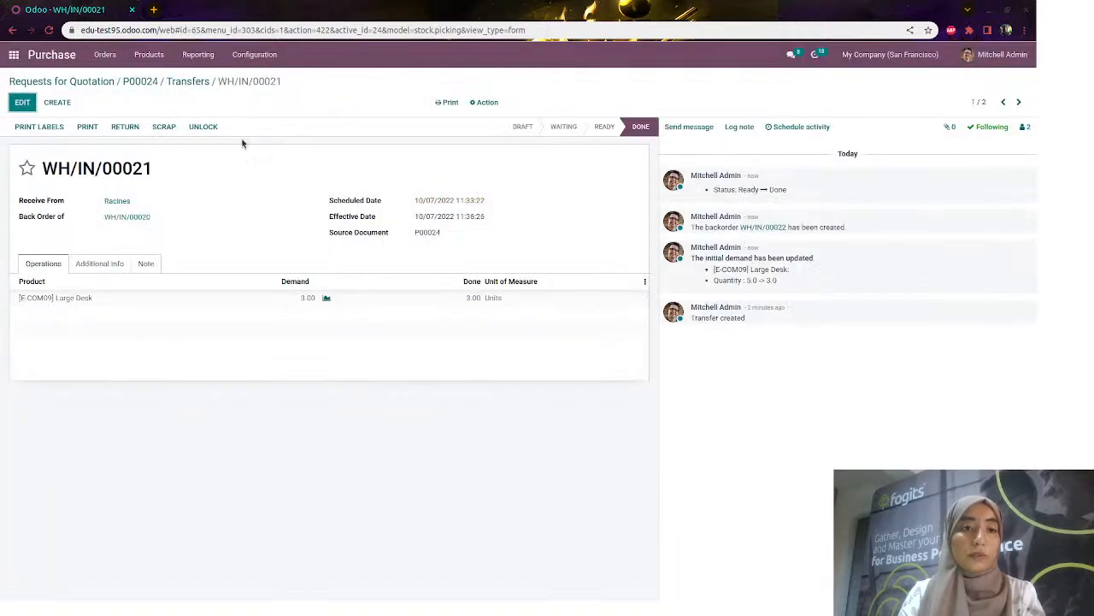
left_click(143, 81)
Create a new vendor bill for the received desks and change its line quantity to 5
left_click(121, 127)
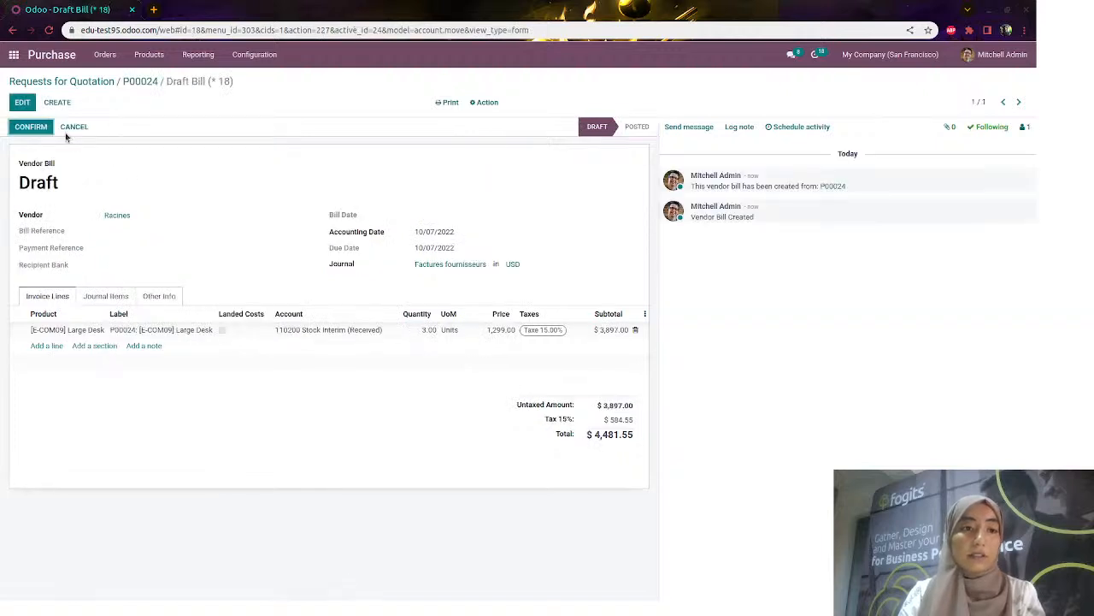
left_click(157, 296)
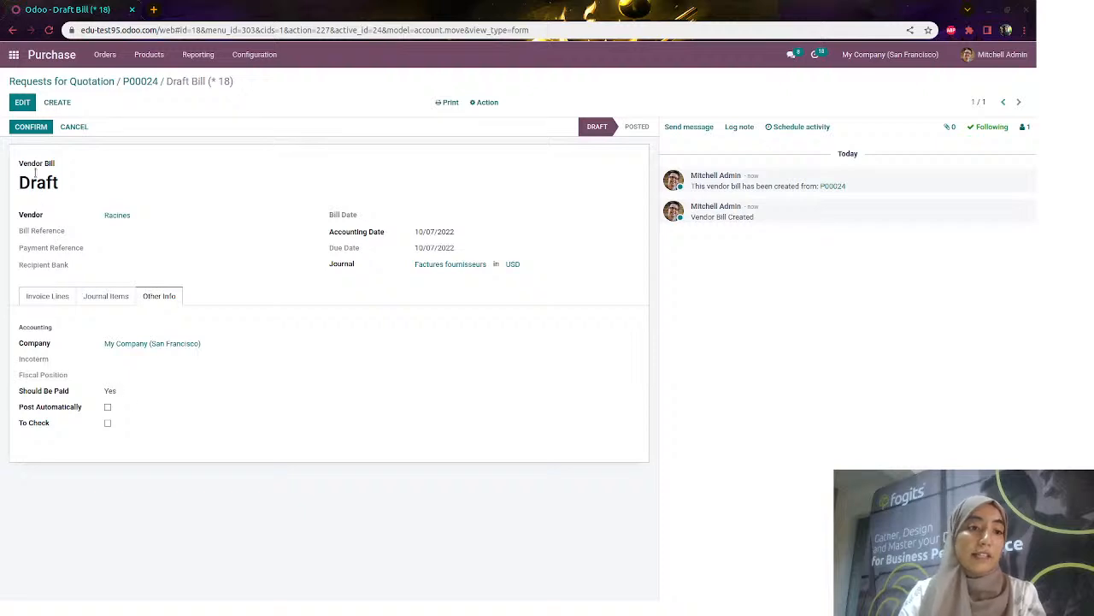
left_click(60, 301)
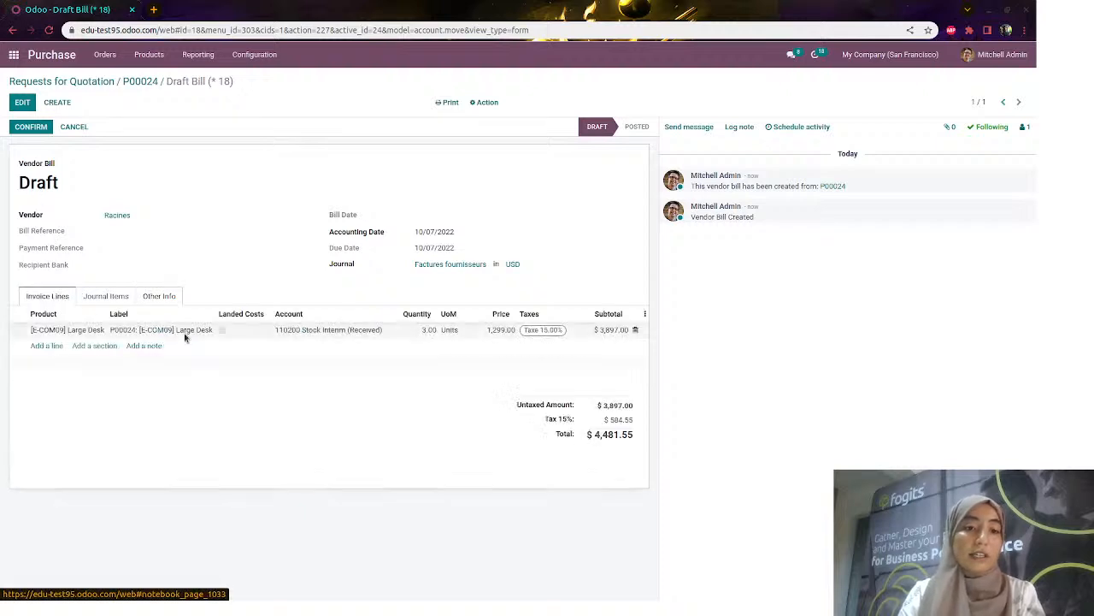
left_click(26, 104)
left_click(414, 345)
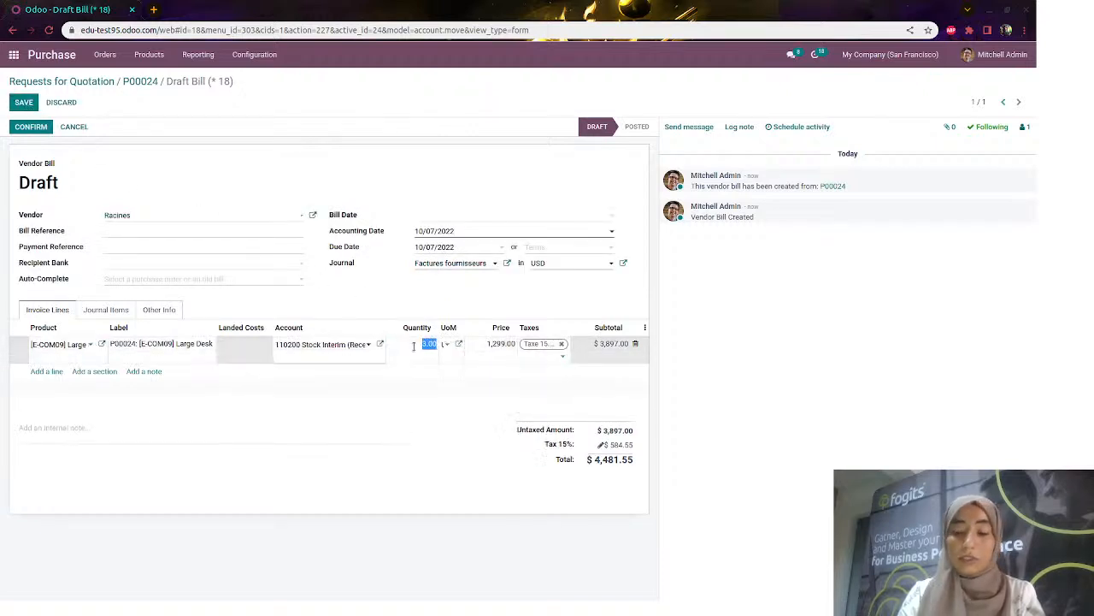
type("5")
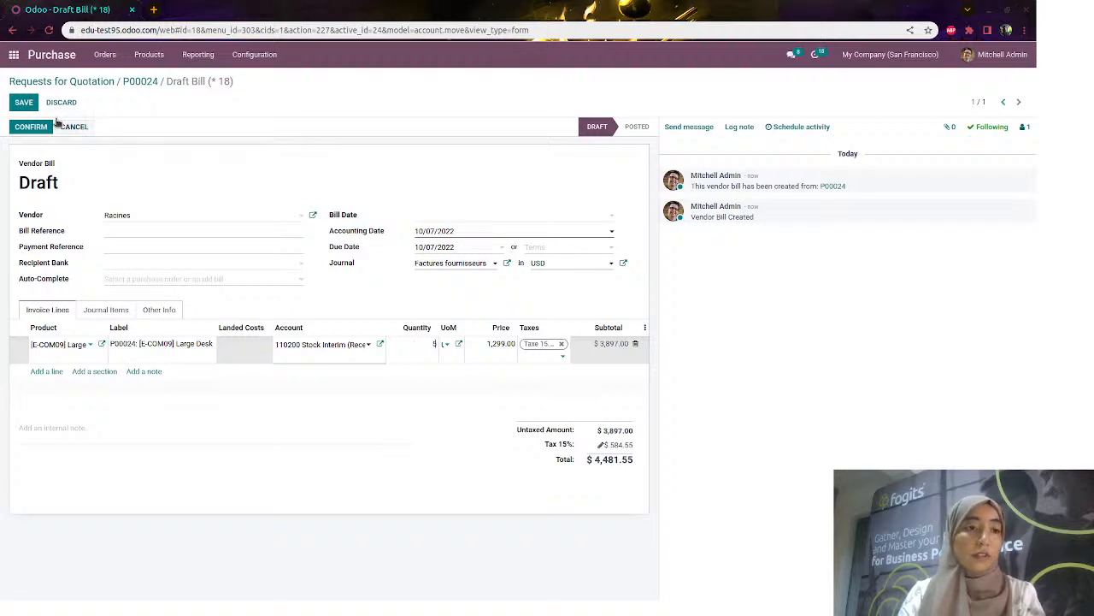
left_click(23, 103)
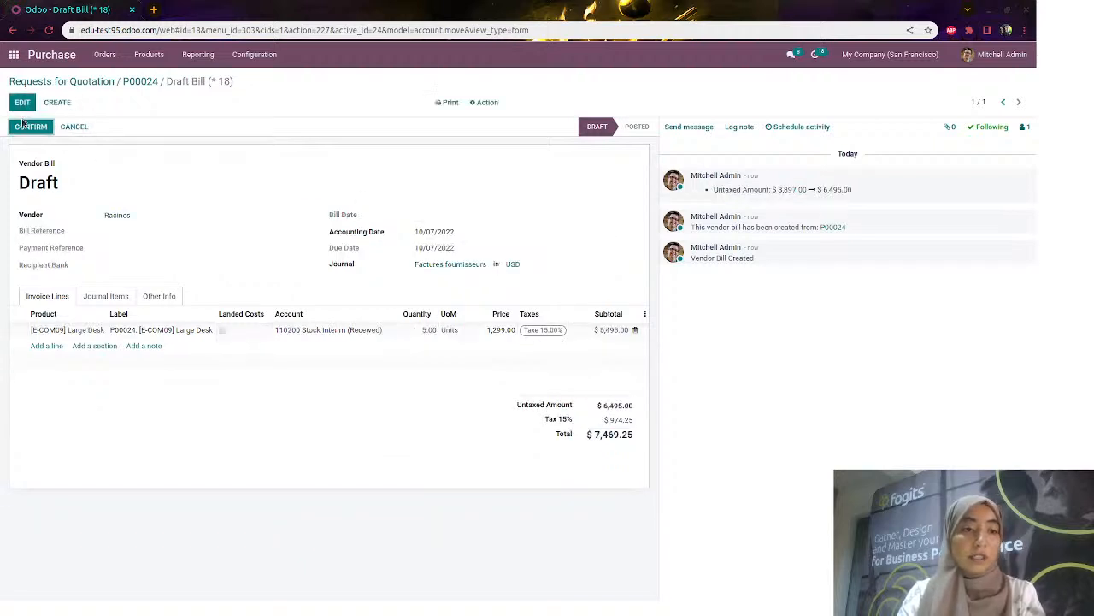
left_click(172, 297)
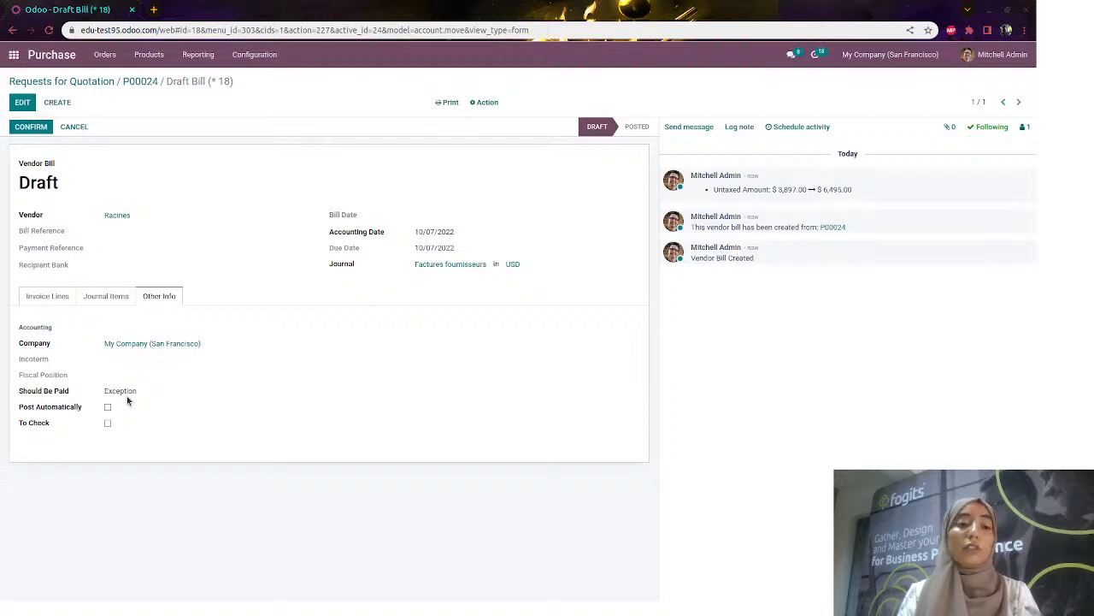
Set the bill's Should Be Paid to No, save, and confirm it
left_click(22, 101)
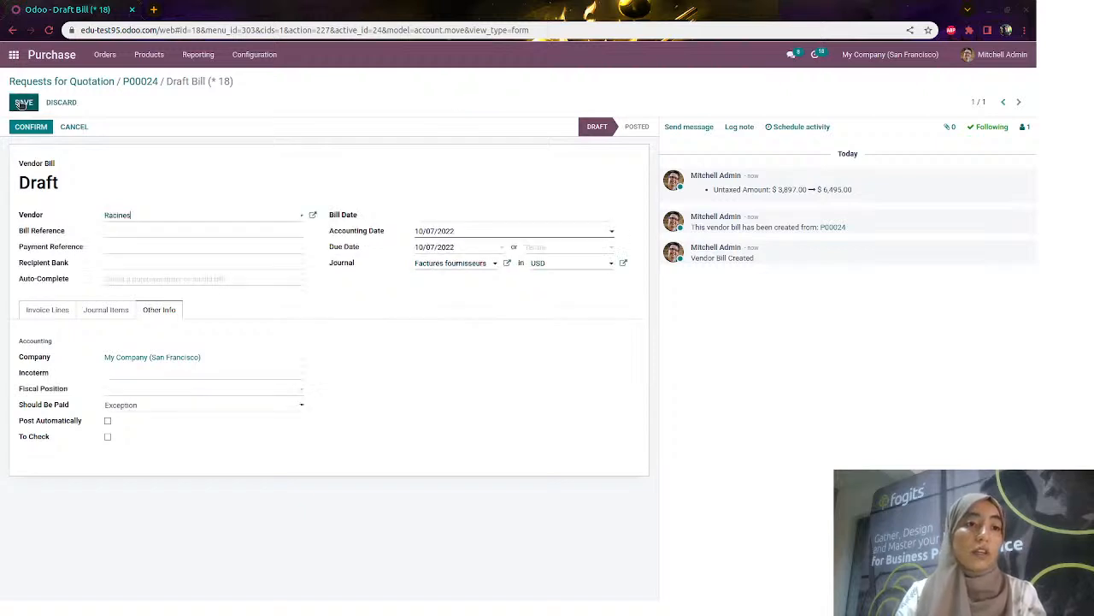
left_click(157, 407)
left_click(146, 440)
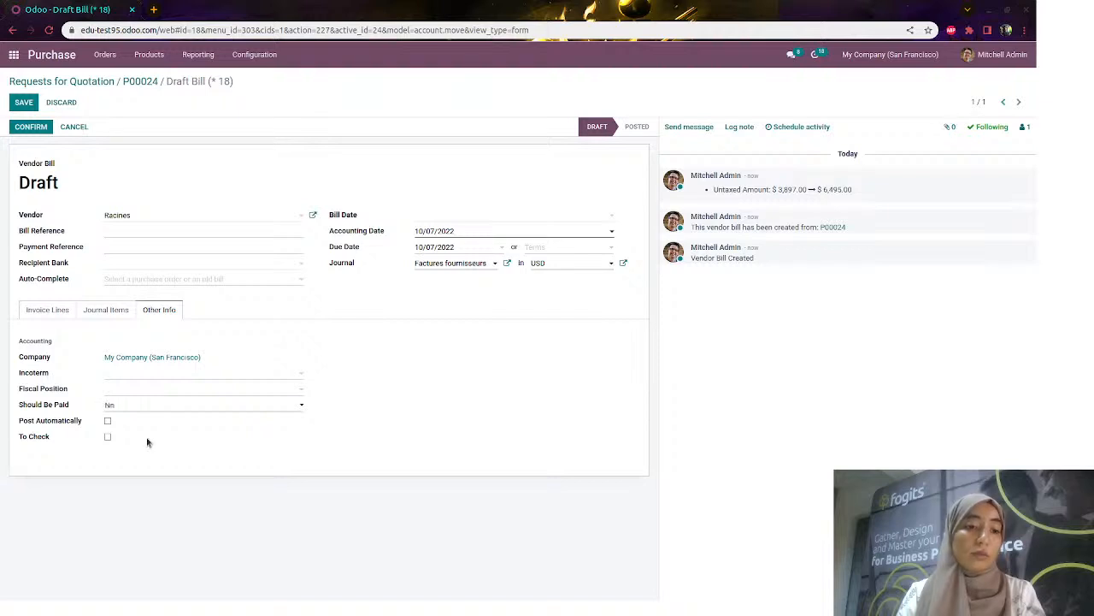
left_click(22, 103)
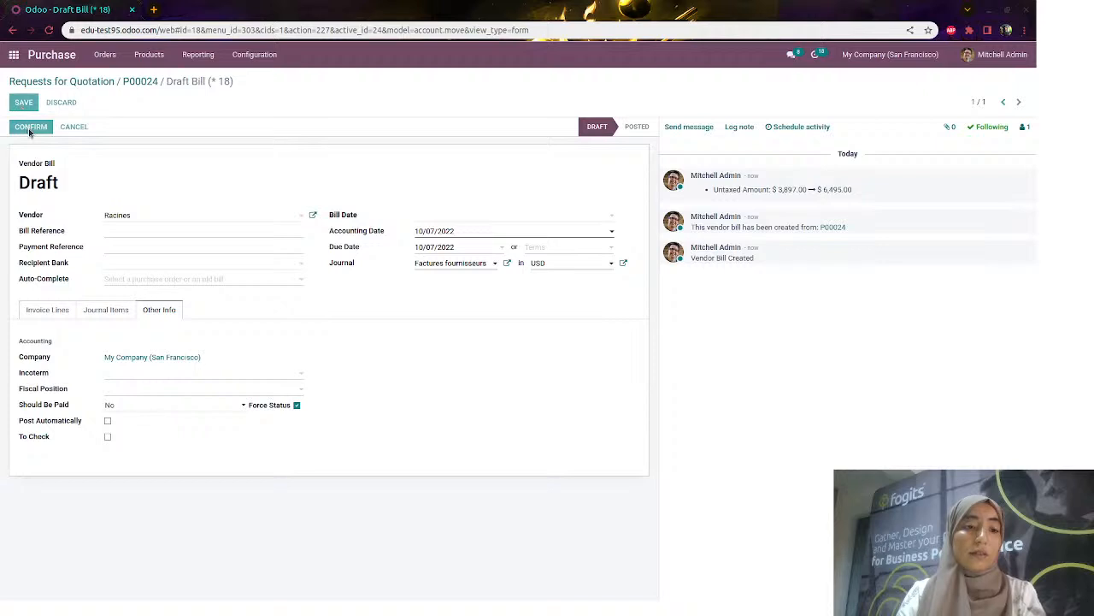
left_click(30, 128)
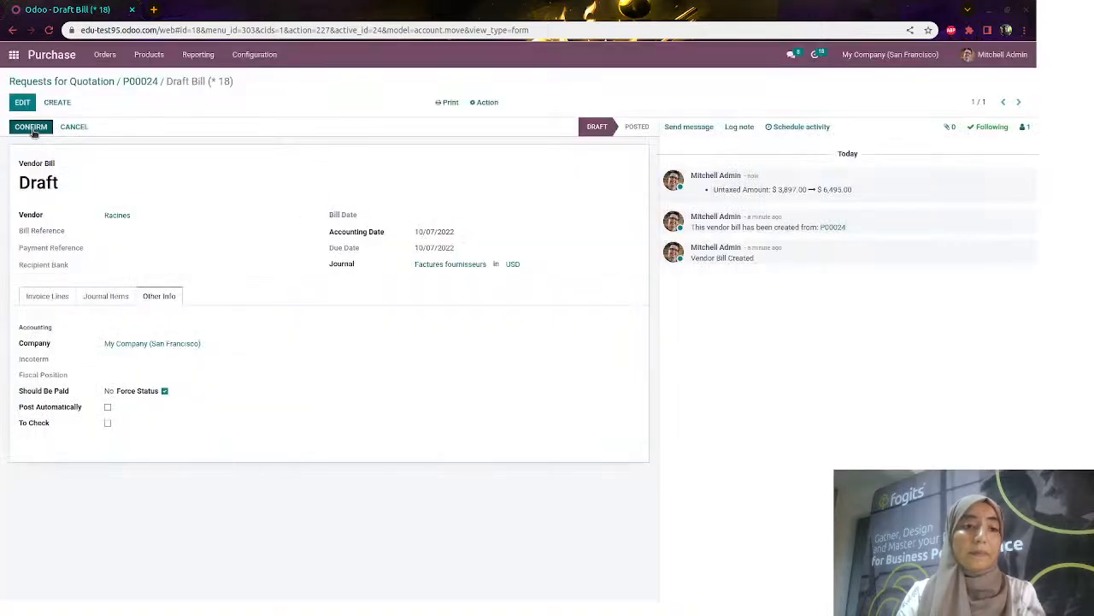
Set bill date 10/07/2022, post the bill as FACTU/2022/10/0005, and return to the RFQ list
left_click(31, 128)
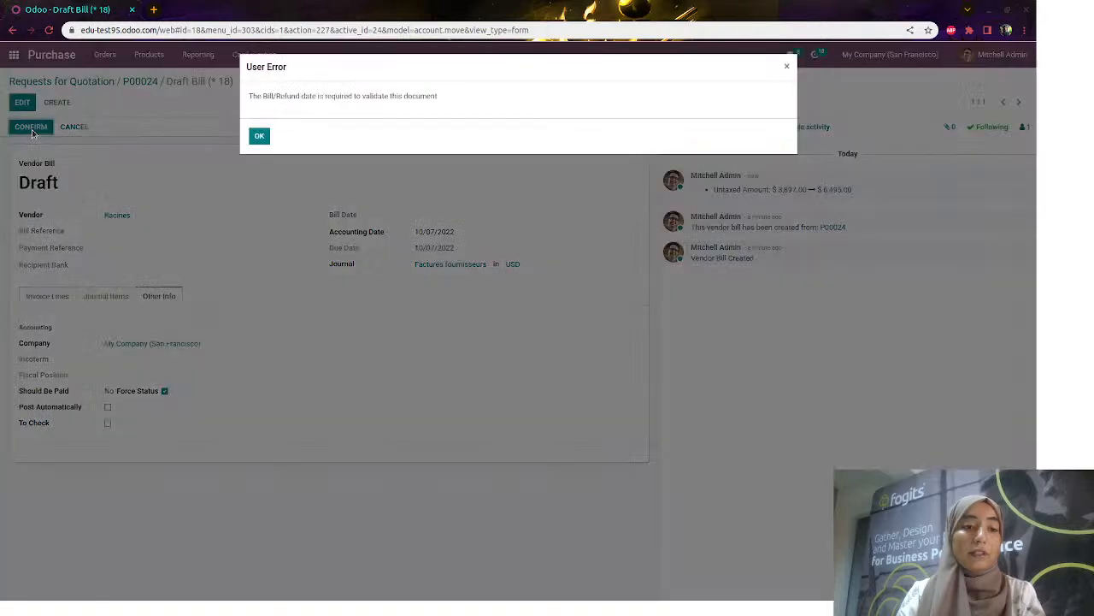
left_click(259, 135)
left_click(22, 102)
left_click(440, 215)
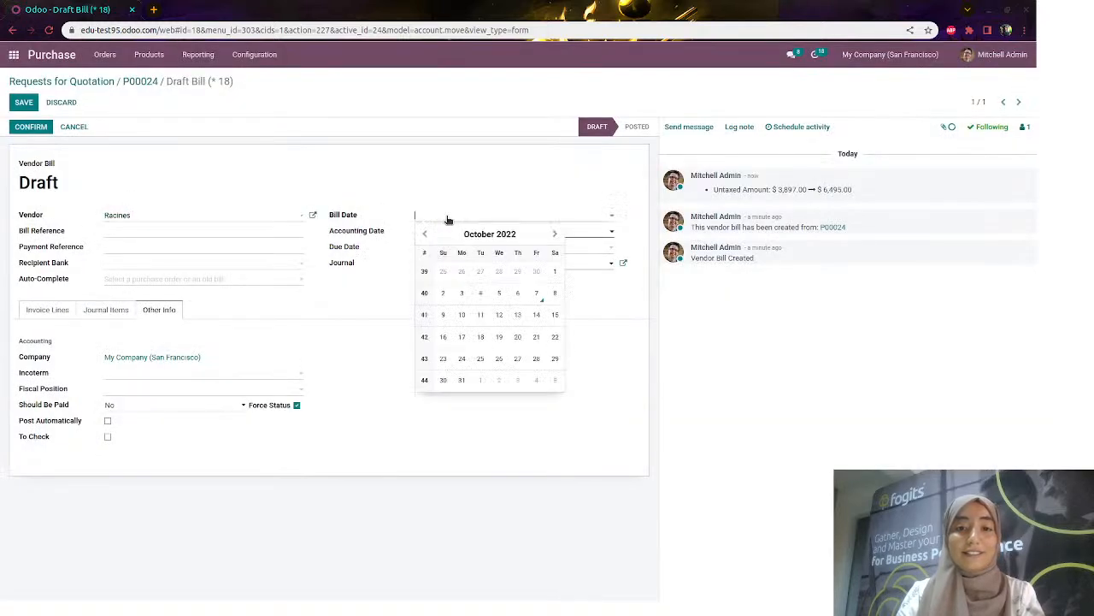
left_click(519, 291)
left_click(34, 128)
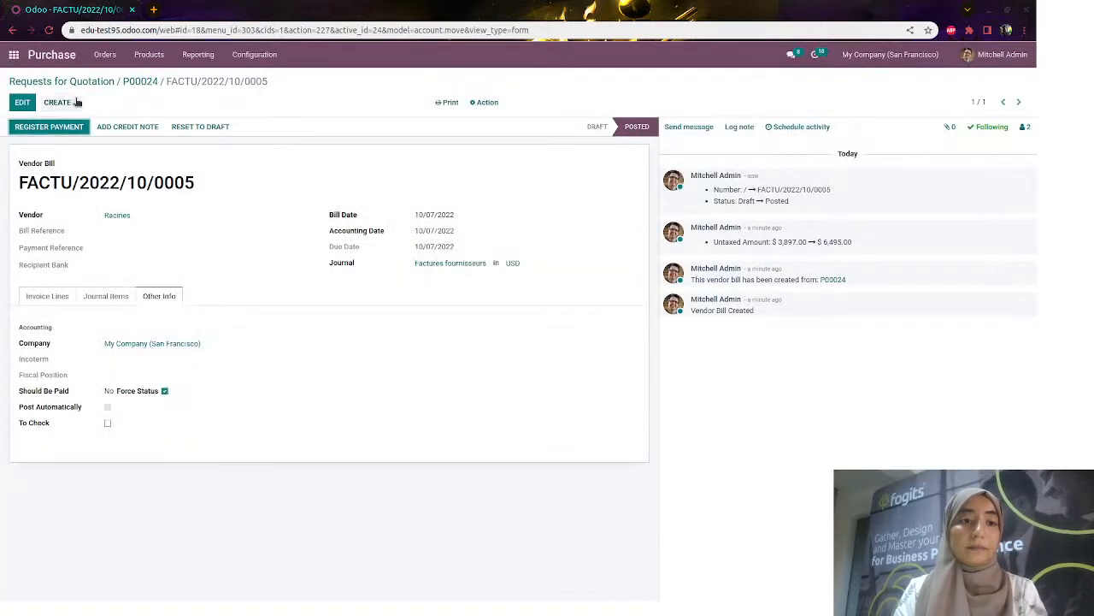
left_click(99, 81)
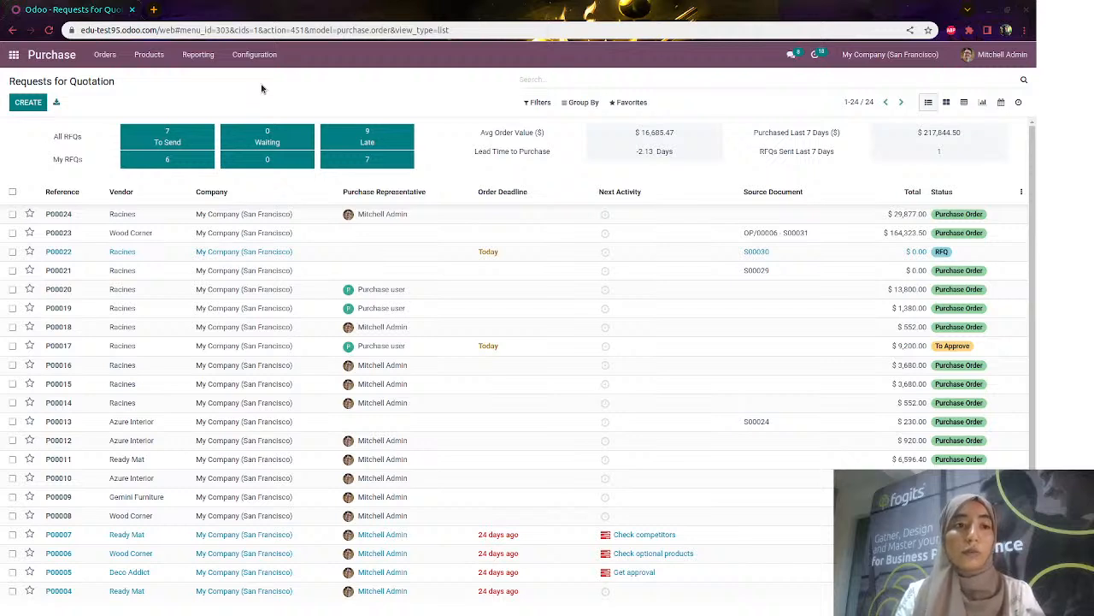
Browse Units of Measure Categories, Product Attributes, then Vendor Pricelists under Configuration
left_click(255, 58)
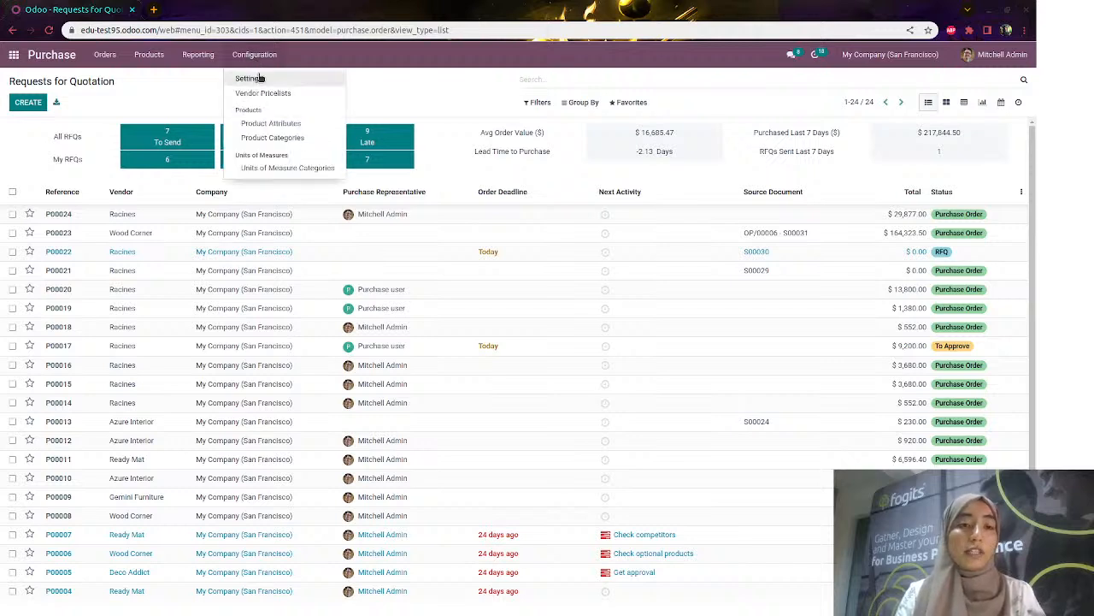
left_click(326, 171)
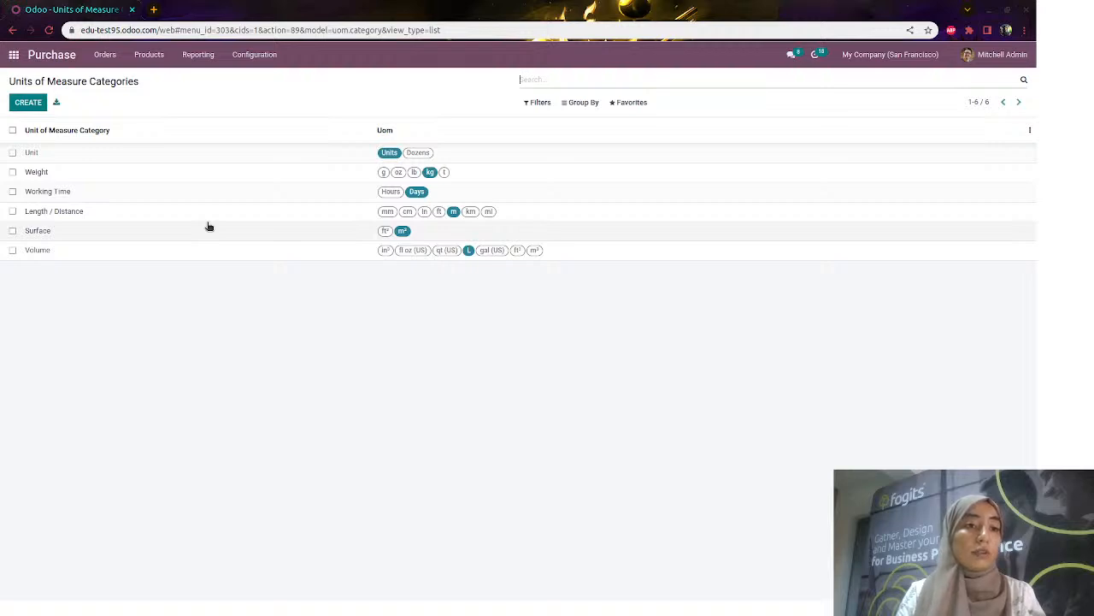
left_click(256, 56)
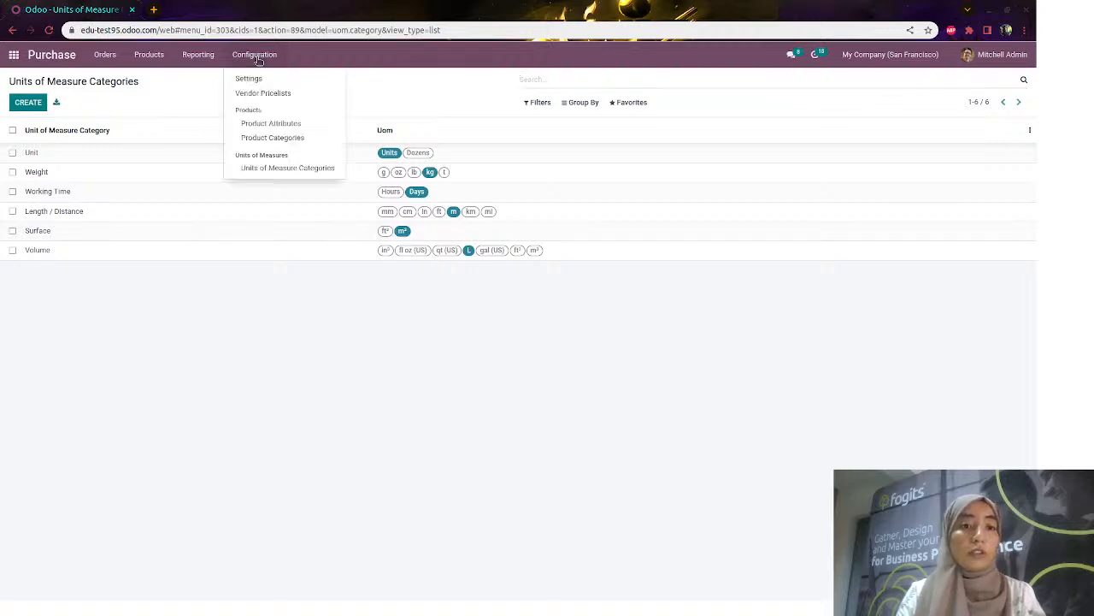
left_click(291, 126)
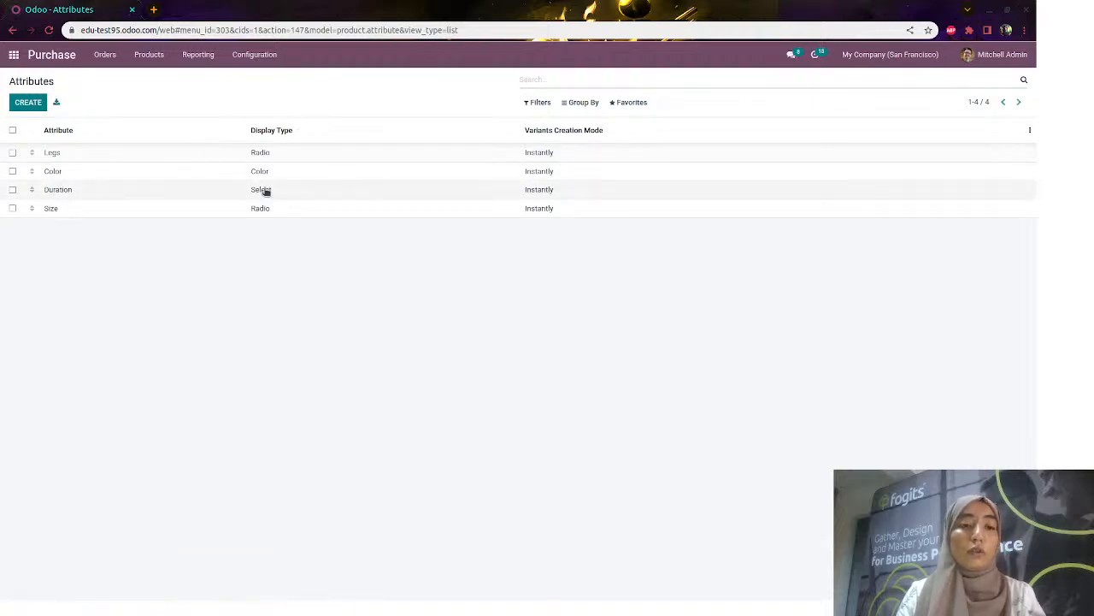
left_click(248, 58)
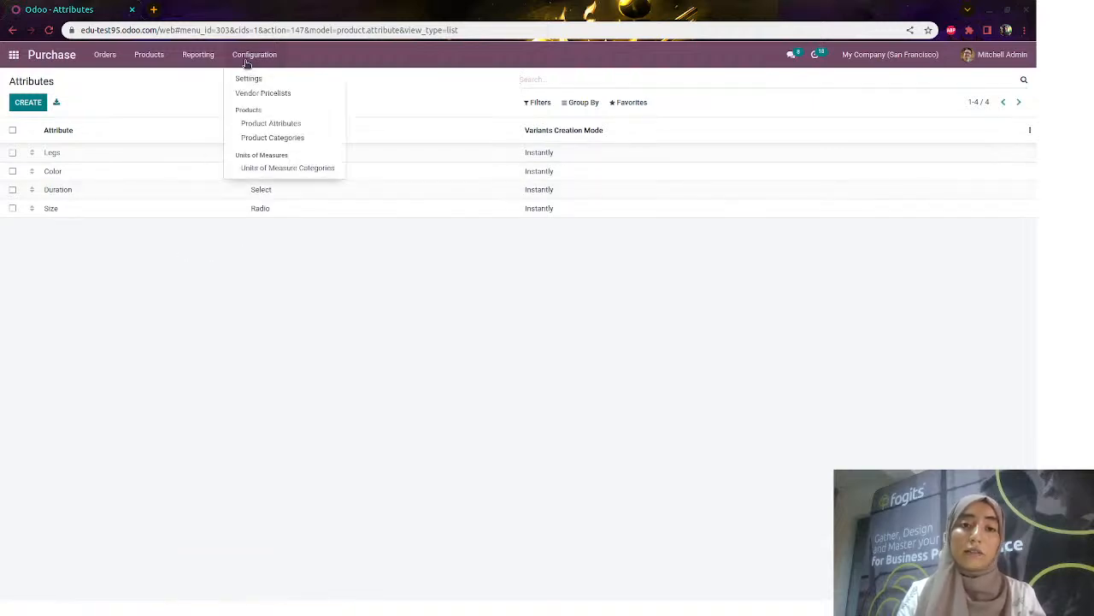
left_click(285, 95)
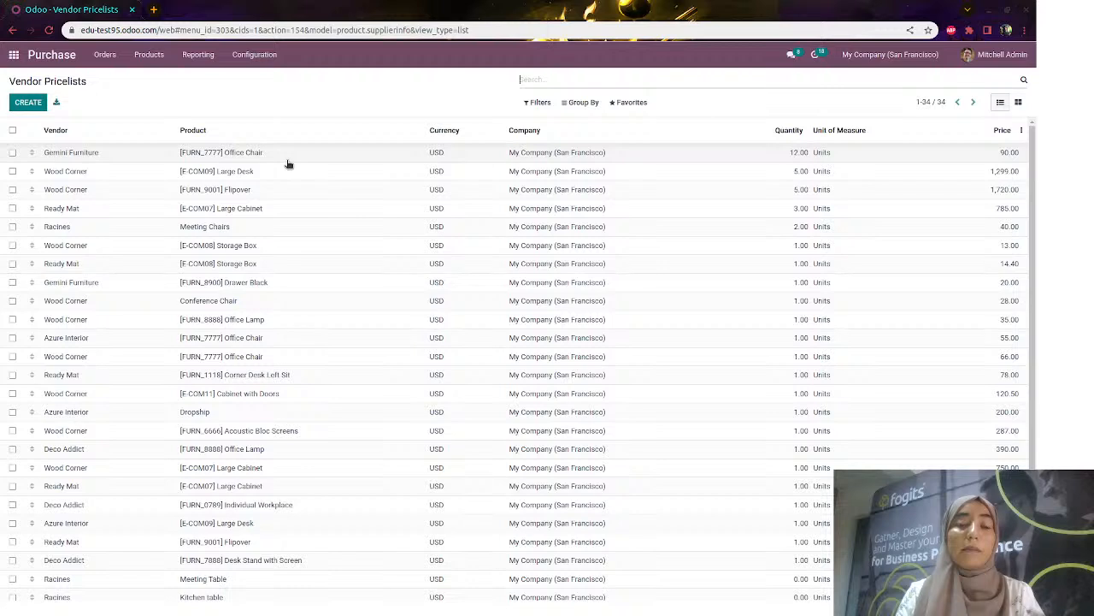
left_click(107, 55)
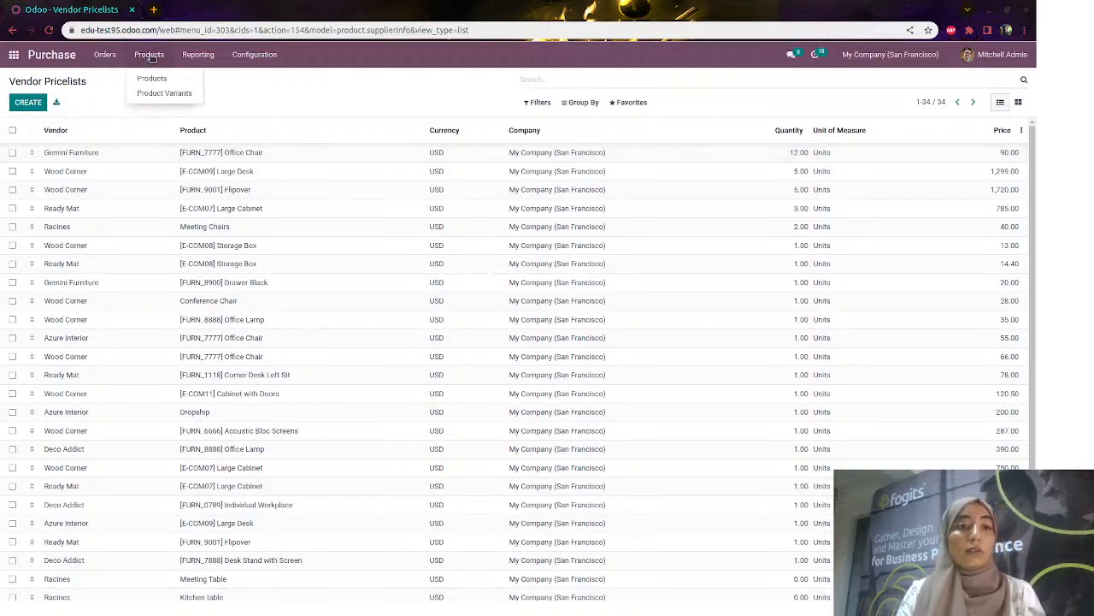
mouse_move(241, 59)
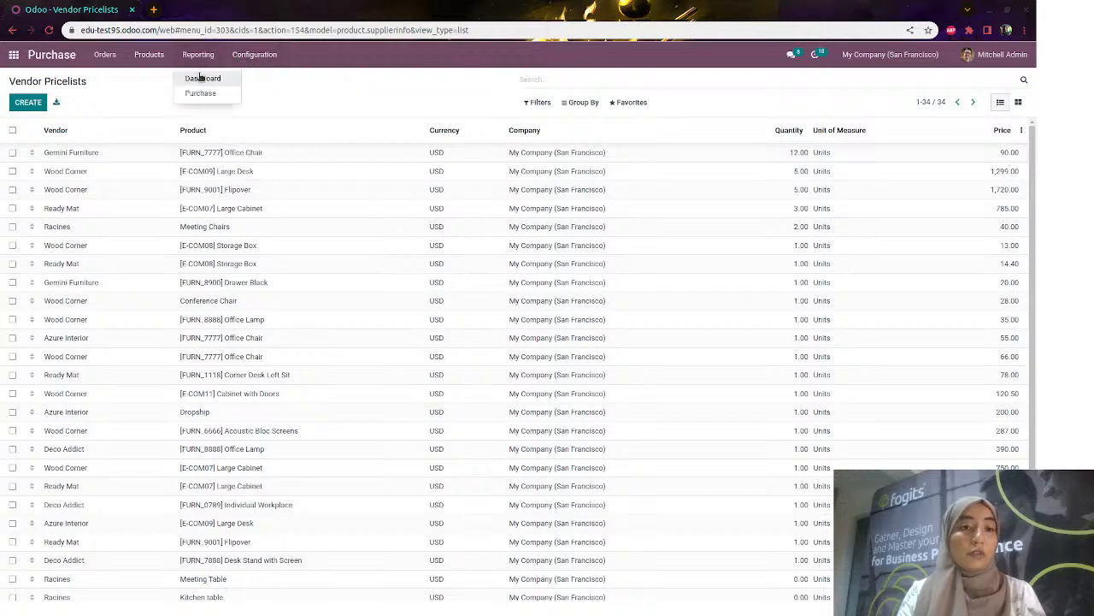
left_click(279, 84)
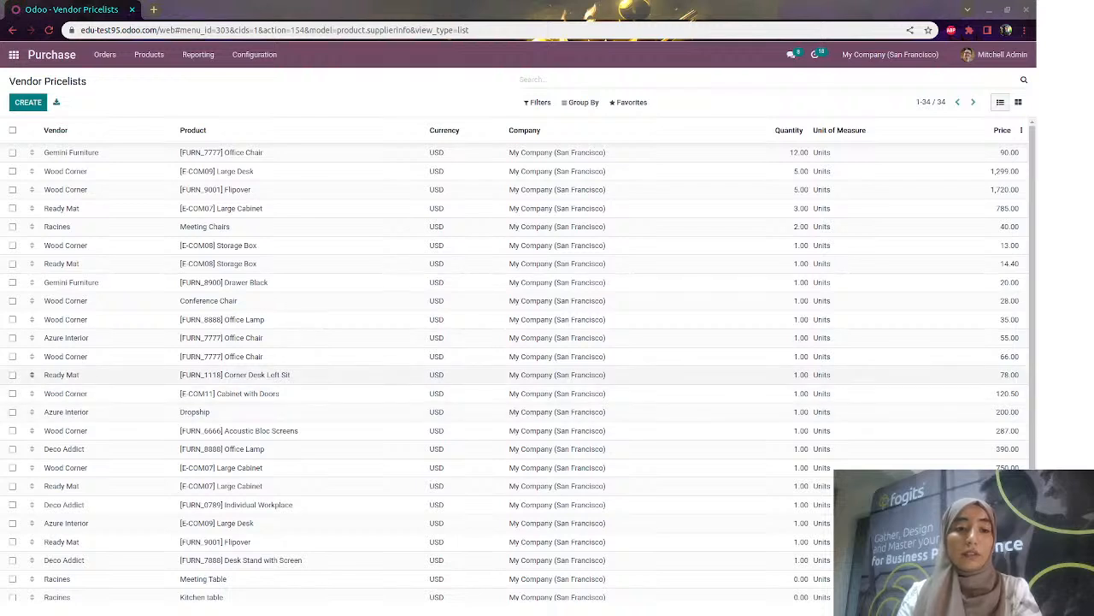
key("alt+Tab")
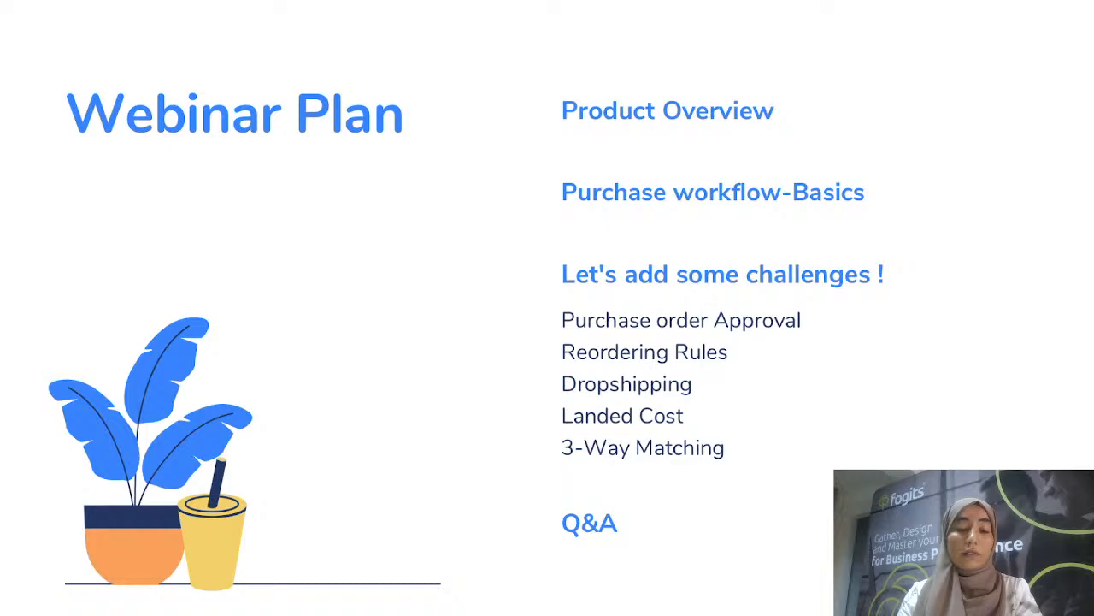
Glance back at the Vendor Pricelists page, then return to the Webinar Plan agenda slide
key("alt+Tab")
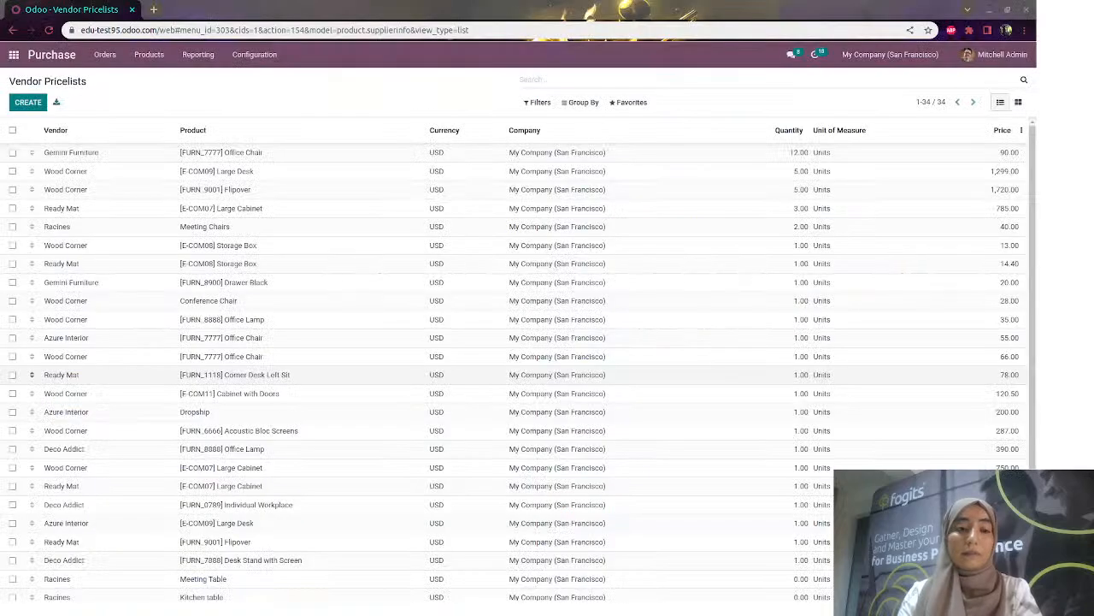
key("alt+Tab")
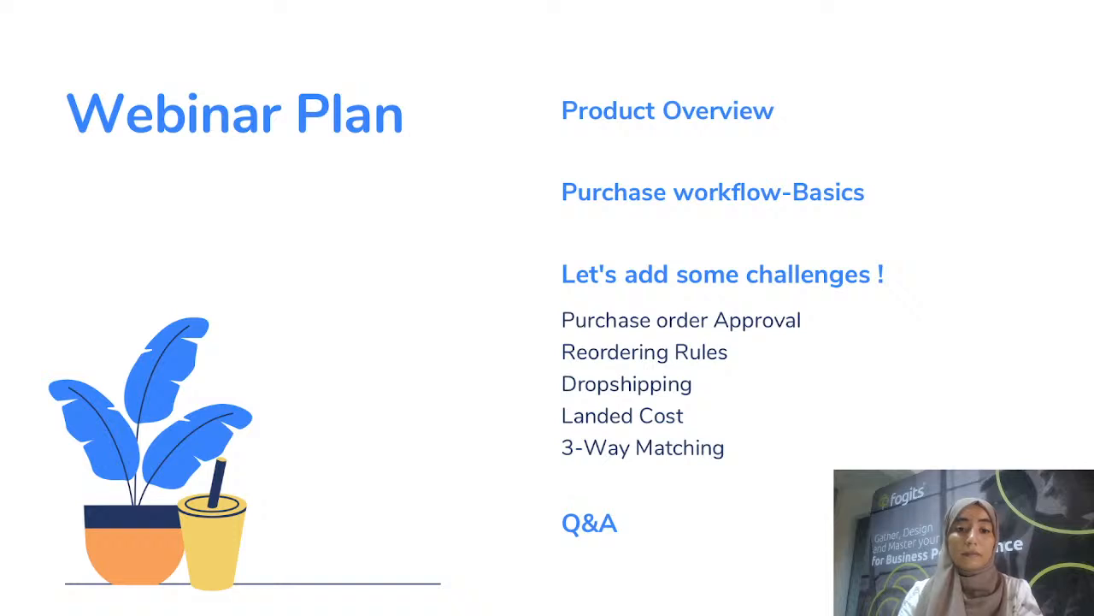